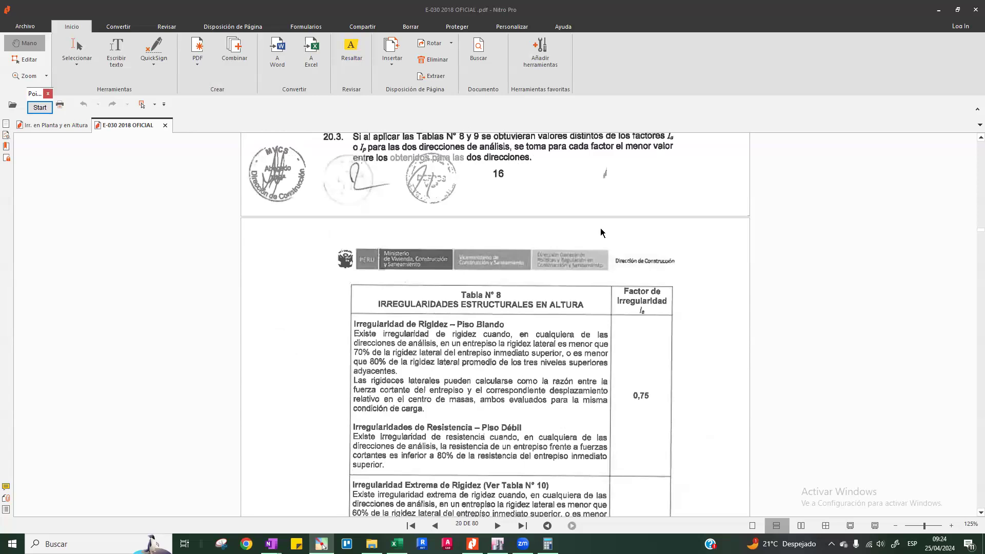
Step: Check the Tabla N° 8 height irregularities in the PDF, switch to the Excel irregularities workbook, and show the start of sheet PASO A PASO
scroll(564, 231, "down", 10)
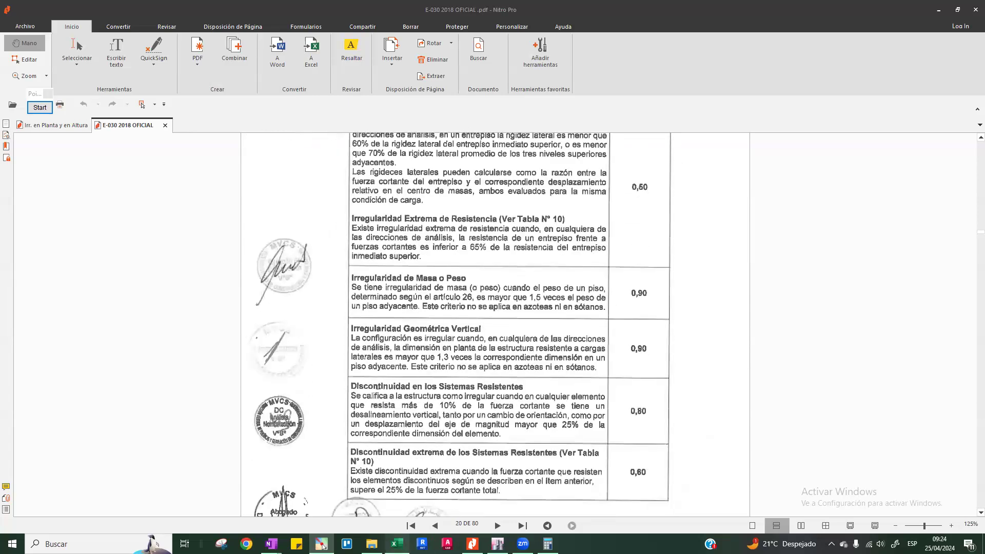
left_click(397, 544)
left_click(39, 514)
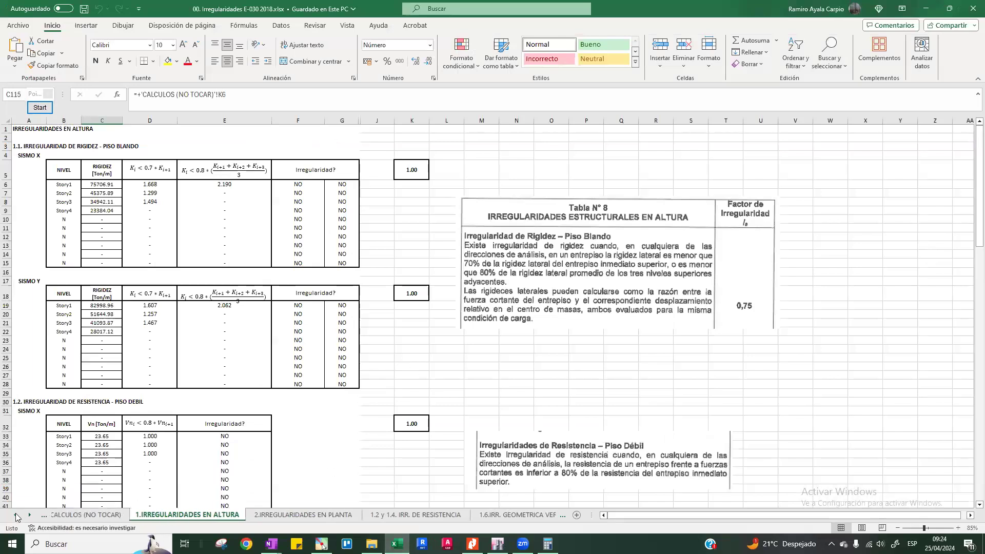
key("ctrl+Page_Up")
key("ctrl+Page_Up")
key("ctrl+Page_Up")
key("ctrl+Page_Up")
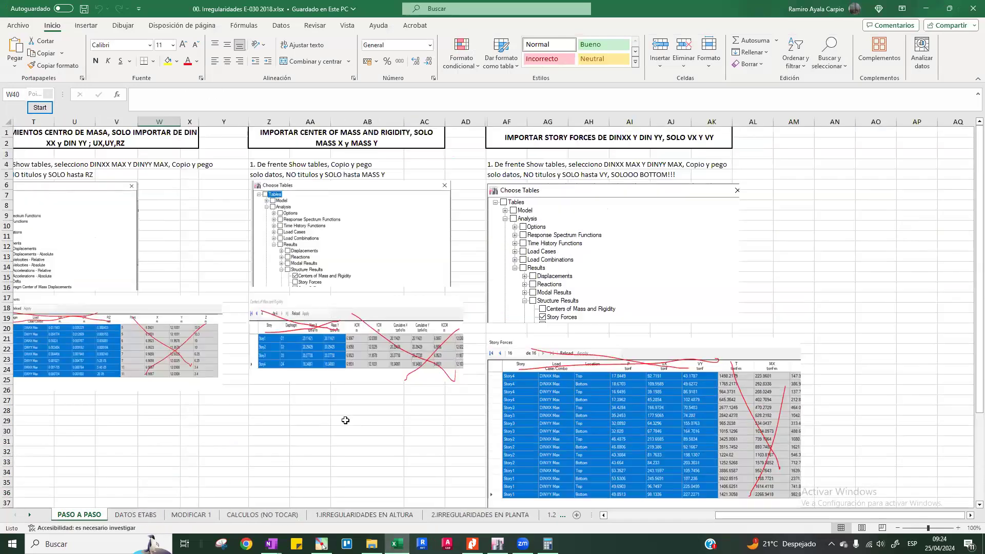
left_click_drag(725, 519, 610, 519)
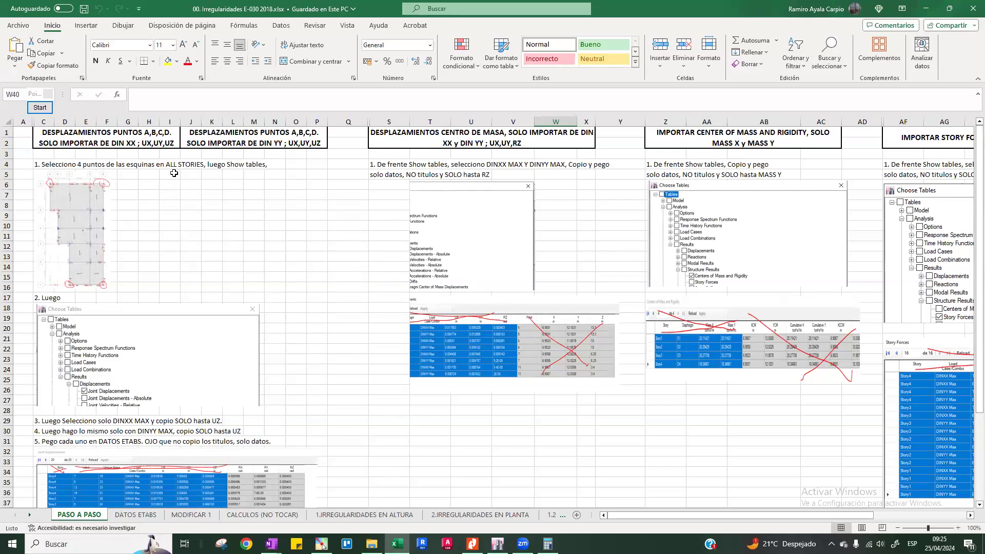
Step: Underline the DIN XX and DIN YY corner-point displacement headings with the red screen pen and leave drawing mode
left_click(77, 142)
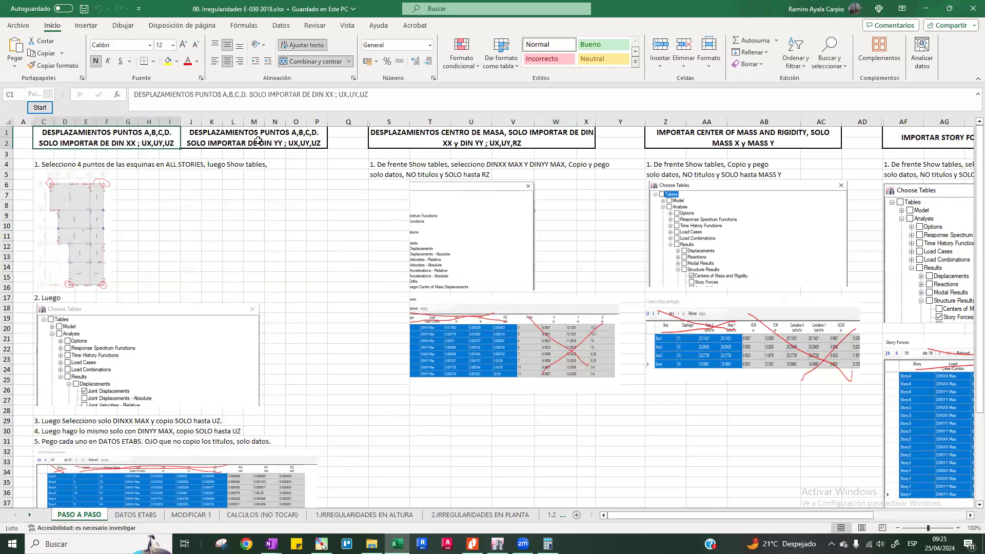
left_click(39, 107)
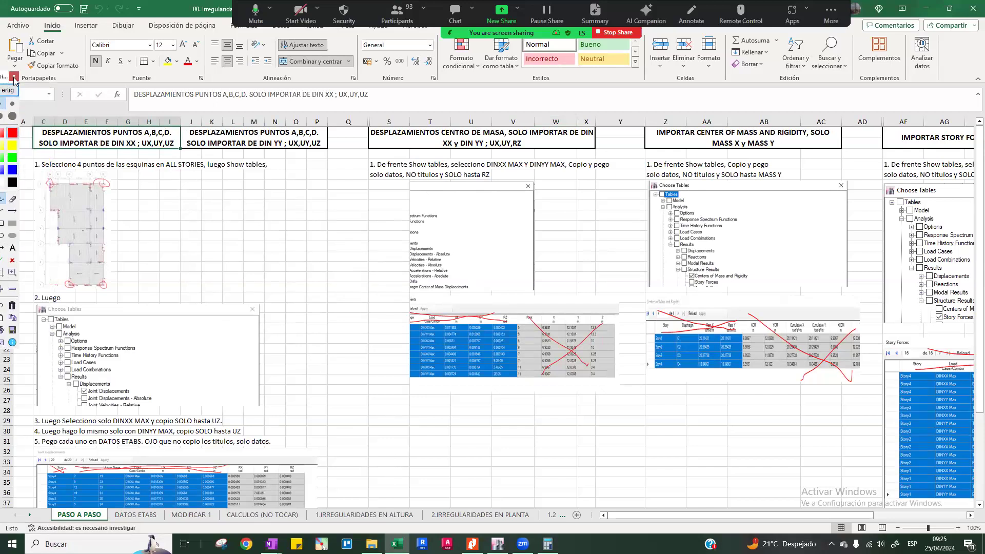
right_click(253, 211)
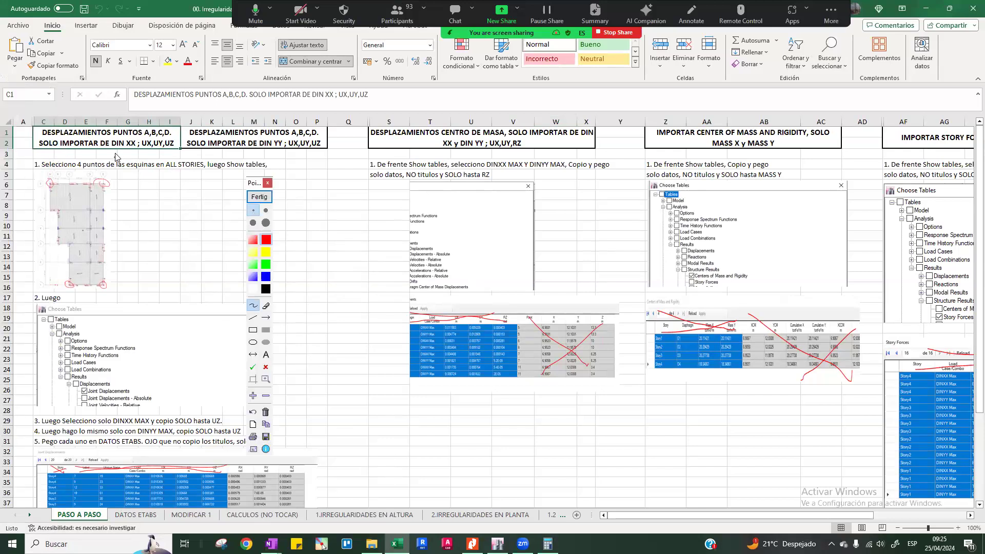
left_click_drag(111, 149, 130, 149)
left_click_drag(261, 153, 278, 152)
left_click(259, 197)
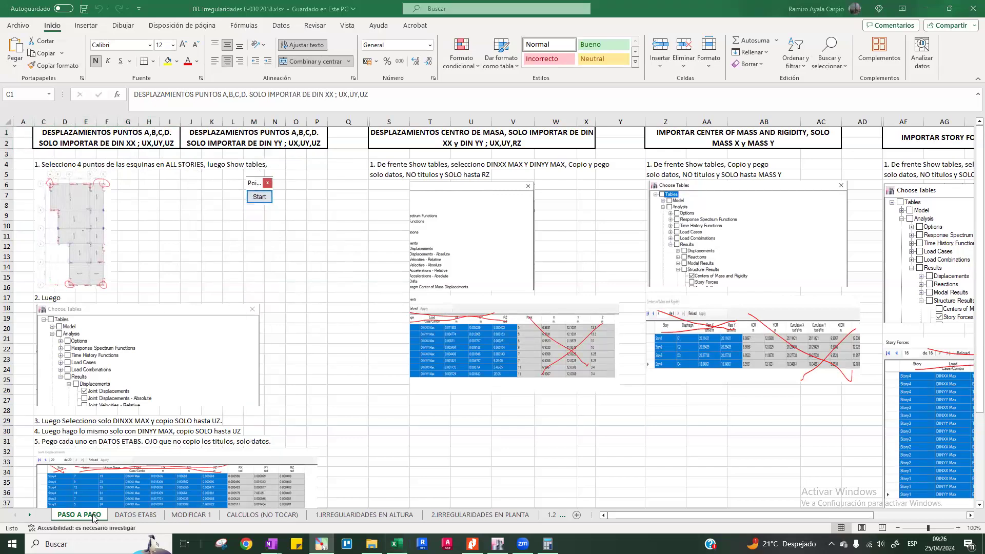
Step: Review the instructions for exporting joint displacements on the PASO A PASO sheet, moving the annotation toolbar clear of the pictures
left_click(133, 515)
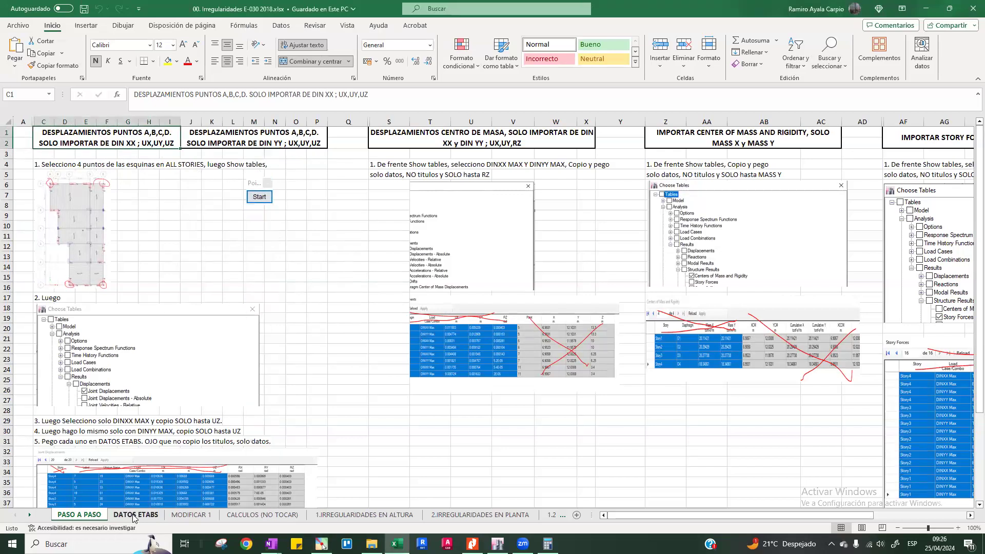
scroll(210, 316, "down", 3)
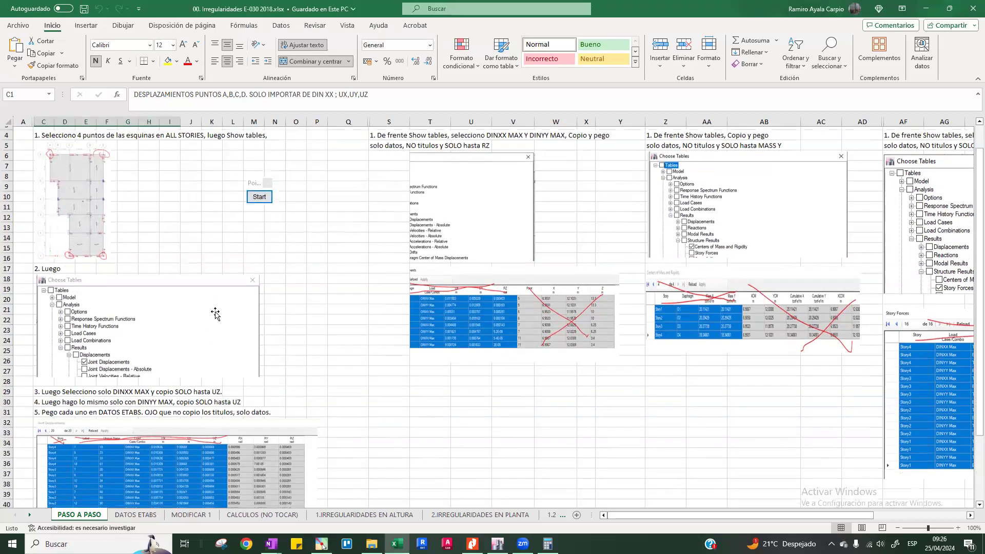
scroll(172, 283, "down", 2)
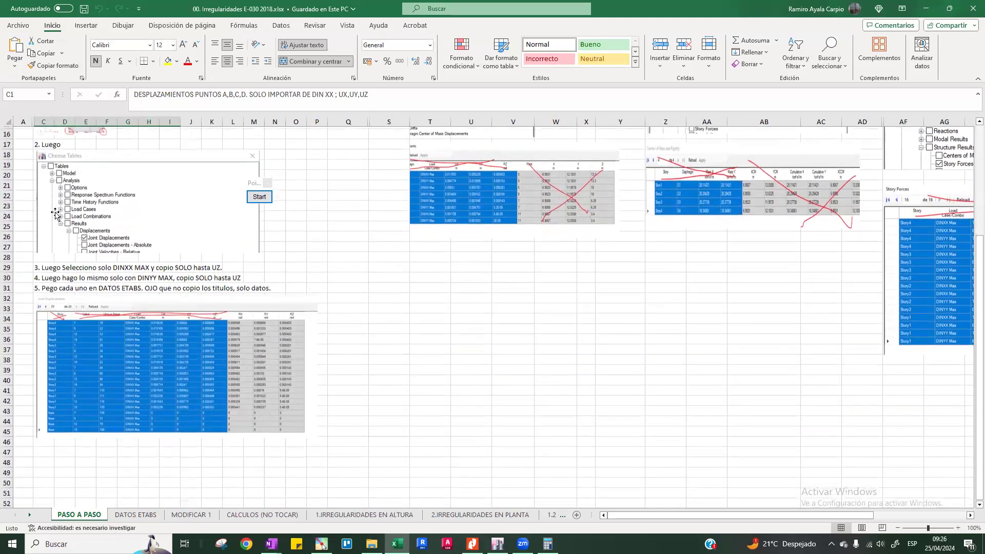
left_click(256, 183)
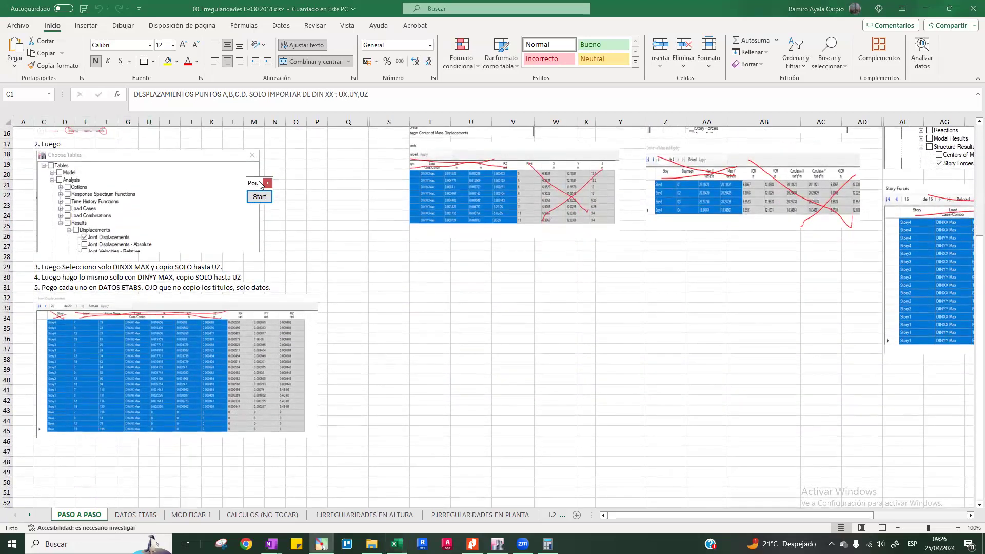
left_click_drag(257, 184, 310, 153)
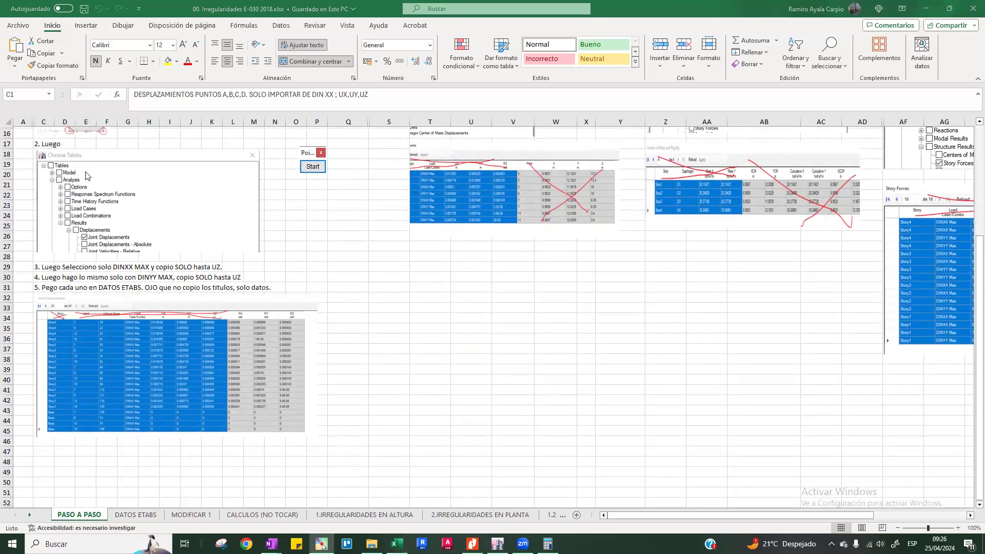
scroll(118, 246, "up", 4)
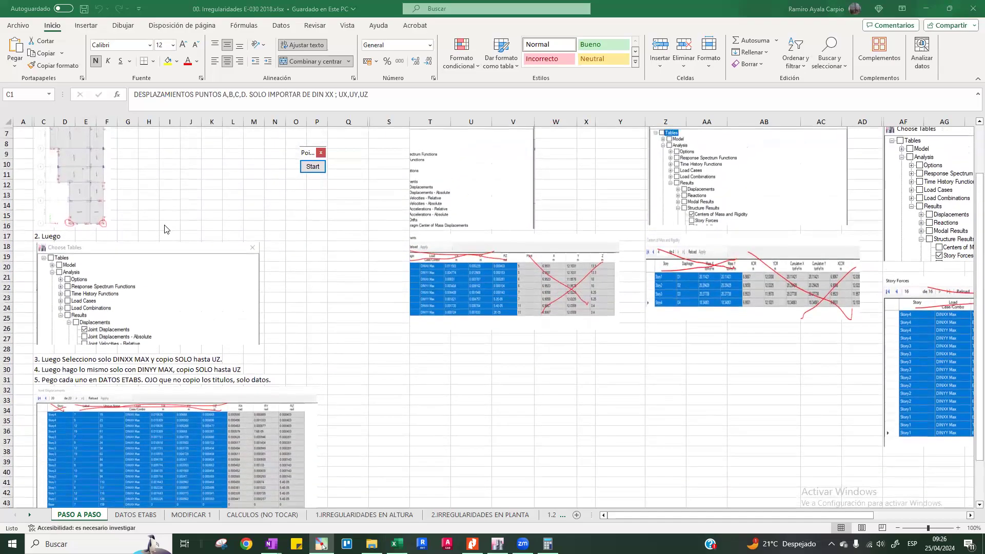
Step: Circle the four corner points of the floor plan picture with the red screen pen
left_click(312, 166)
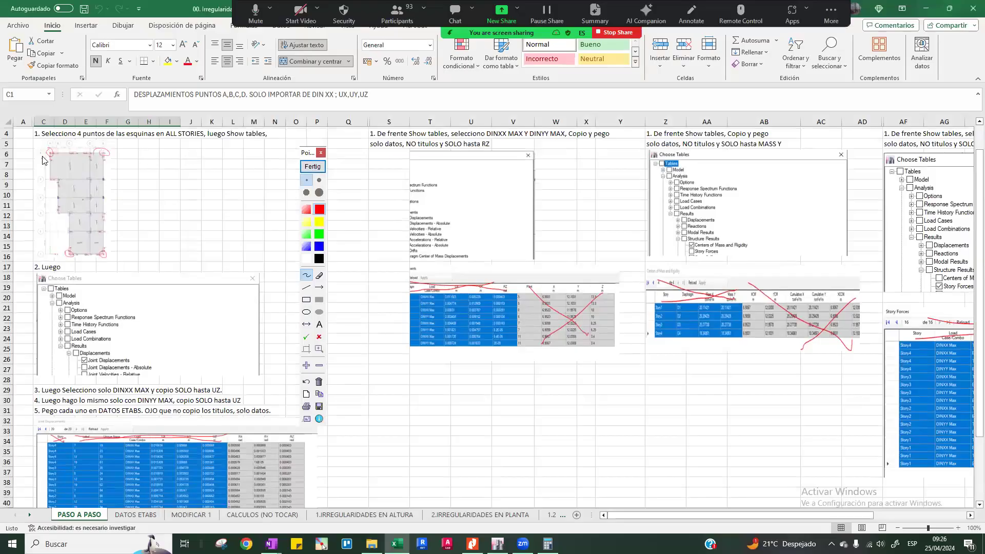
left_click_drag(52, 147, 60, 149)
left_click_drag(103, 147, 98, 163)
left_click_drag(76, 252, 92, 253)
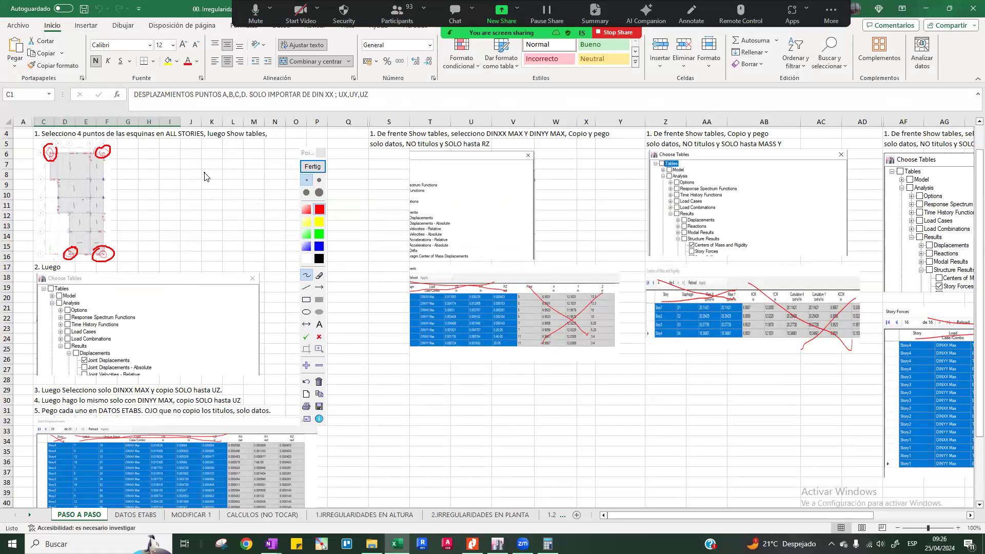
Step: Sketch a rectangular plan beside the floor plan picture, circle its two opposite ends in red, and leave drawing mode
mouse_move(129, 219)
left_mouse_down()
mouse_move(163, 174)
mouse_move(133, 217)
left_mouse_up()
mouse_move(200, 175)
left_mouse_down()
mouse_move(203, 226)
mouse_move(214, 160)
mouse_move(212, 231)
mouse_move(200, 191)
left_mouse_up()
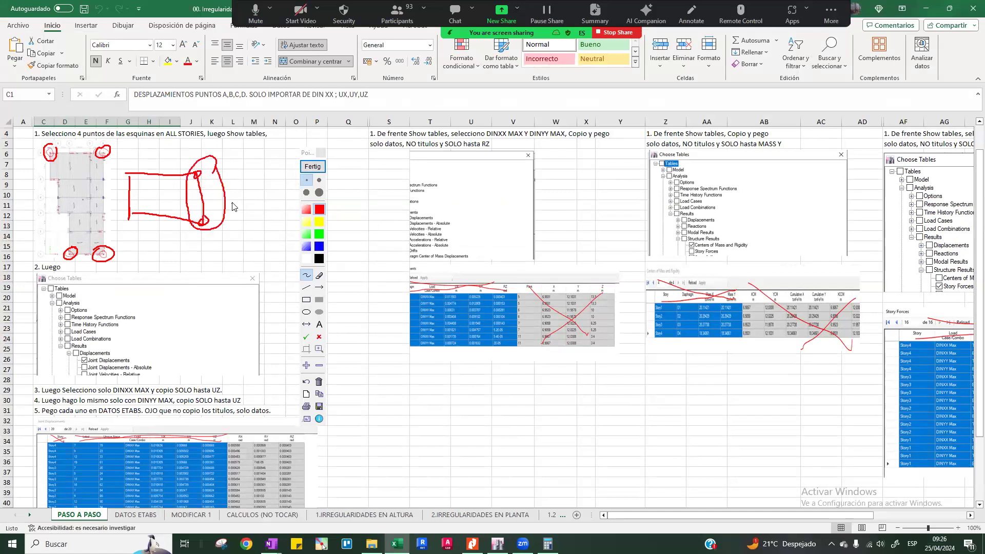
mouse_move(148, 194)
left_mouse_down()
mouse_move(117, 169)
mouse_move(149, 225)
left_mouse_up()
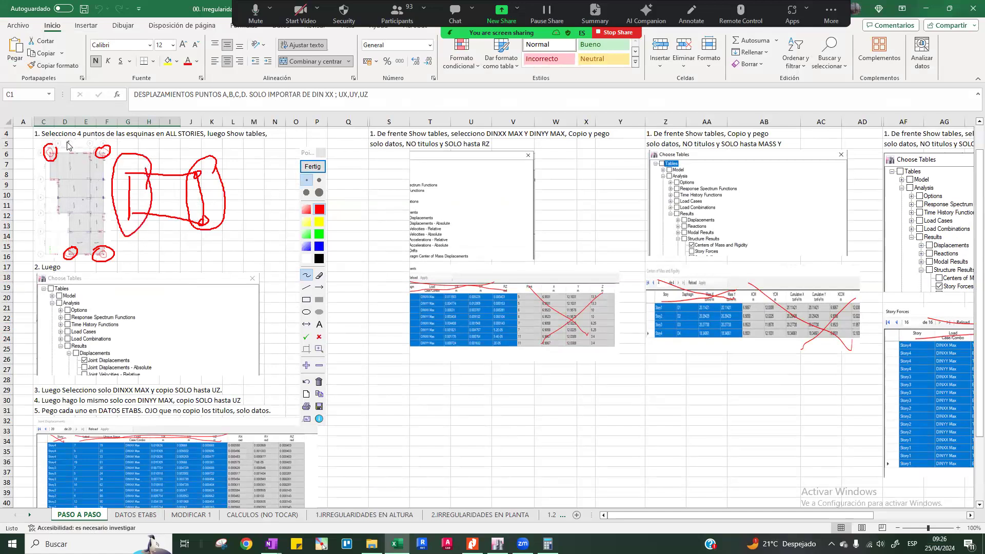
left_click_drag(74, 136, 113, 137)
left_click_drag(76, 242, 93, 234)
left_click_drag(128, 252, 136, 245)
left_click(301, 167)
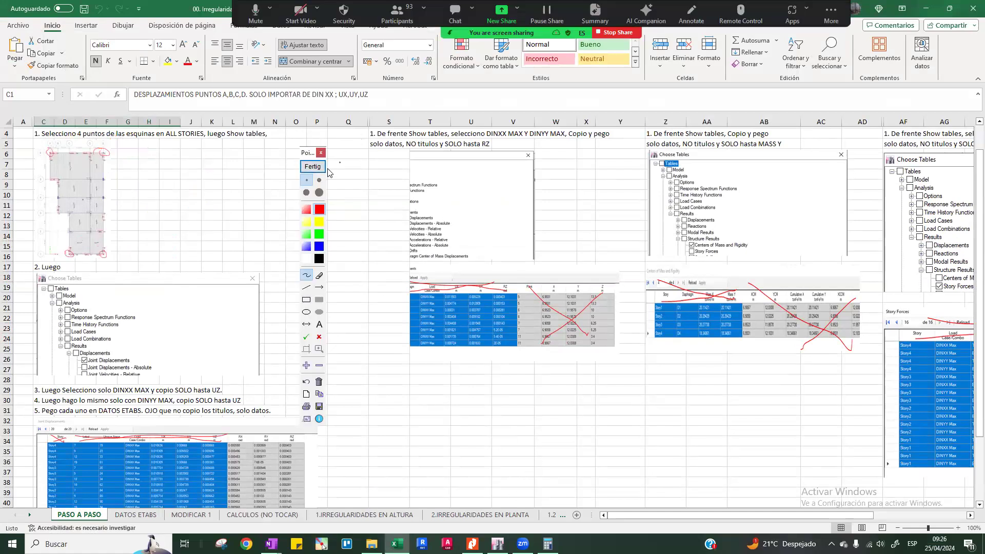
Step: Switch to ETABS and circle in red the Story2 plan's corner joints at grid intersections A-5, D-5, B-1 and E-1
left_click(497, 543)
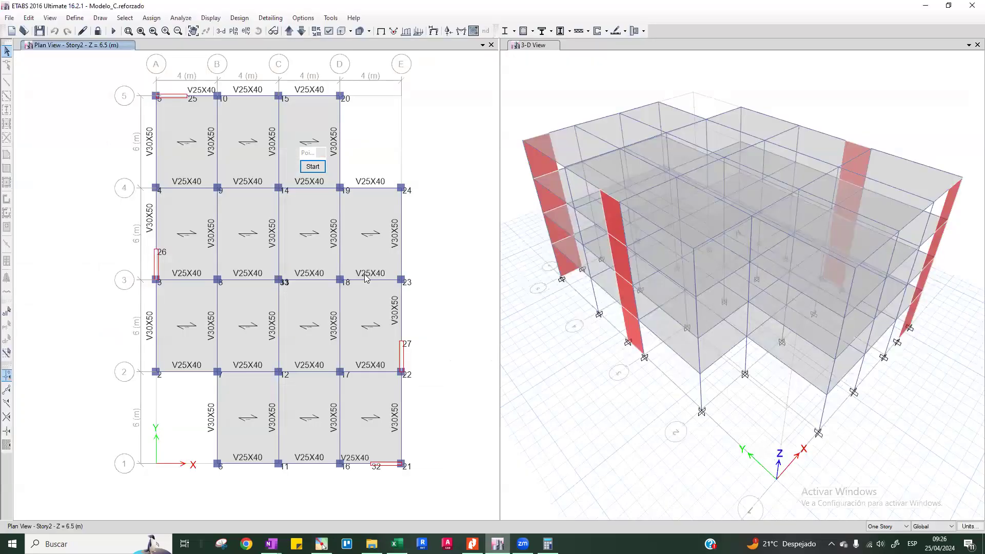
middle_click_drag(291, 236, 279, 257)
left_click_drag(314, 167, 544, 117)
left_click(543, 116)
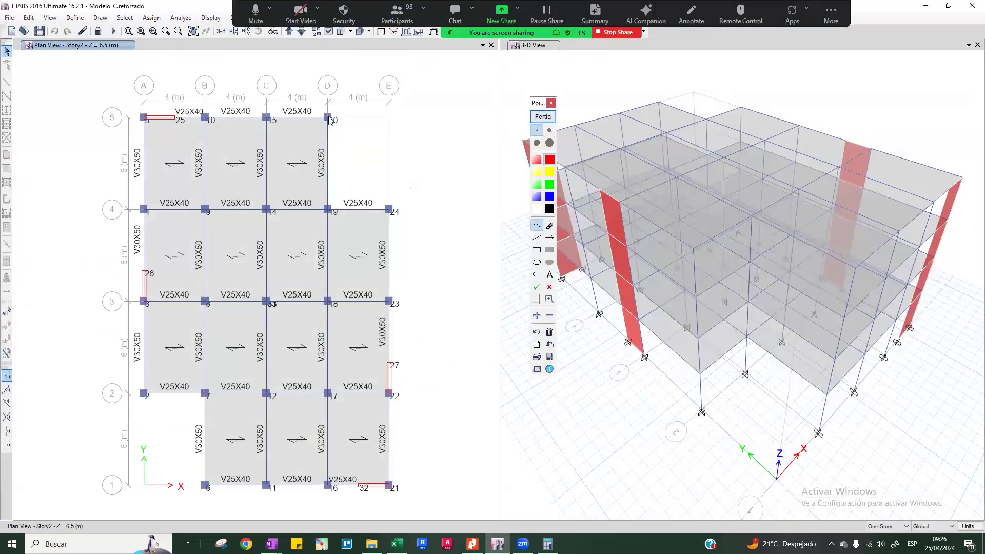
left_click(216, 134)
mouse_move(149, 110)
left_mouse_down()
mouse_move(135, 116)
mouse_move(148, 111)
left_mouse_up()
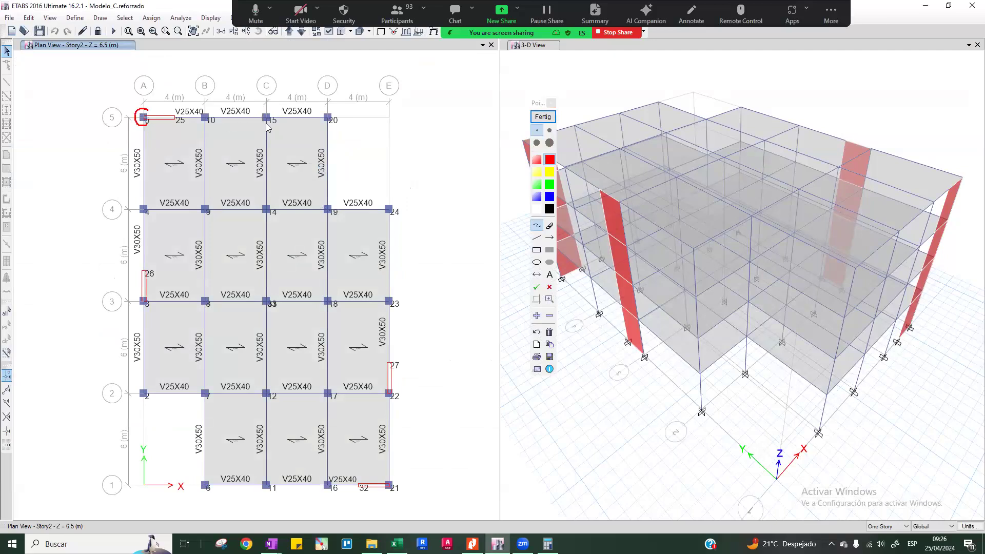
mouse_move(324, 110)
left_mouse_down()
mouse_move(317, 121)
mouse_move(333, 107)
left_mouse_up()
left_click_drag(211, 476, 222, 473)
left_click_drag(394, 477, 380, 470)
left_click(543, 117)
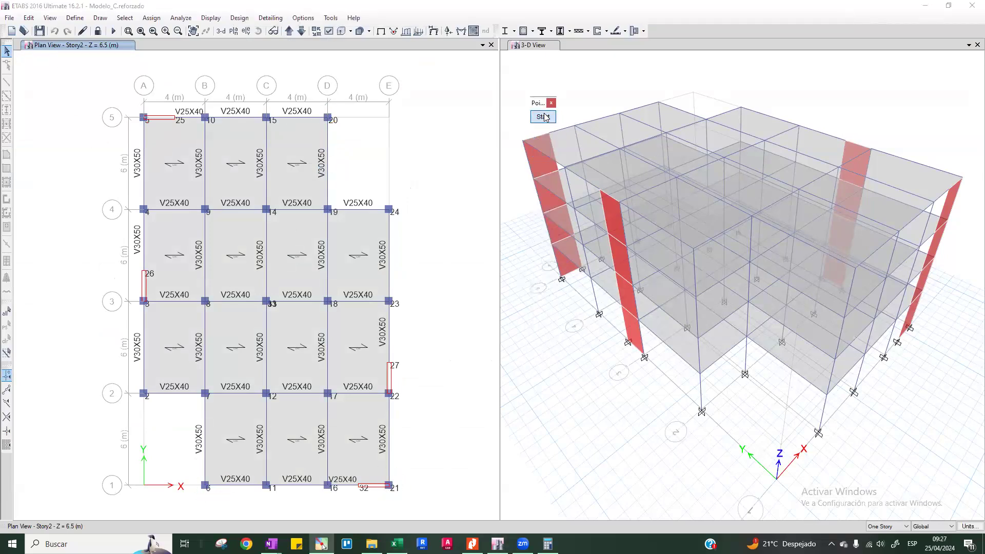
Step: Turn off the joint labels in the Story2 plan view and close the view options
left_click(328, 31)
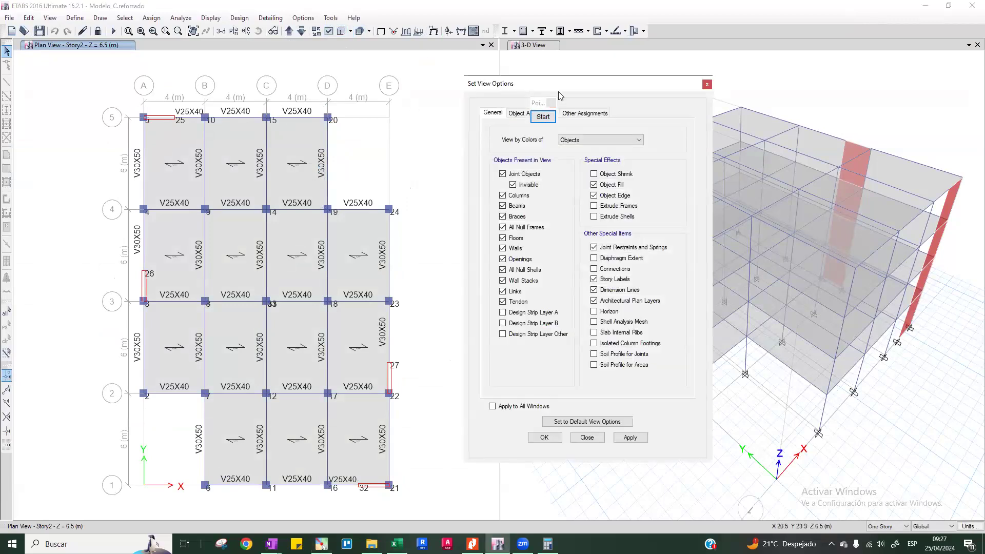
left_click(517, 113)
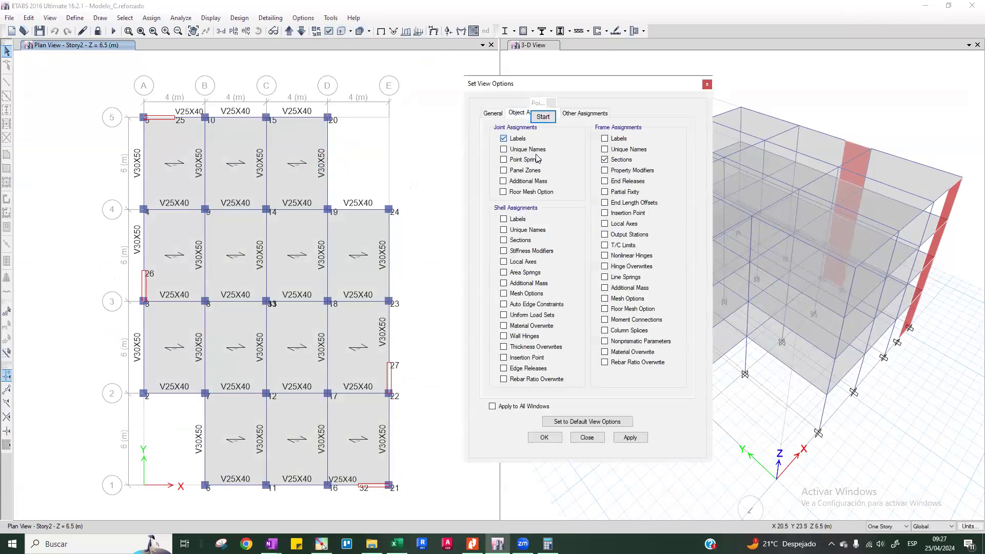
left_click(635, 436)
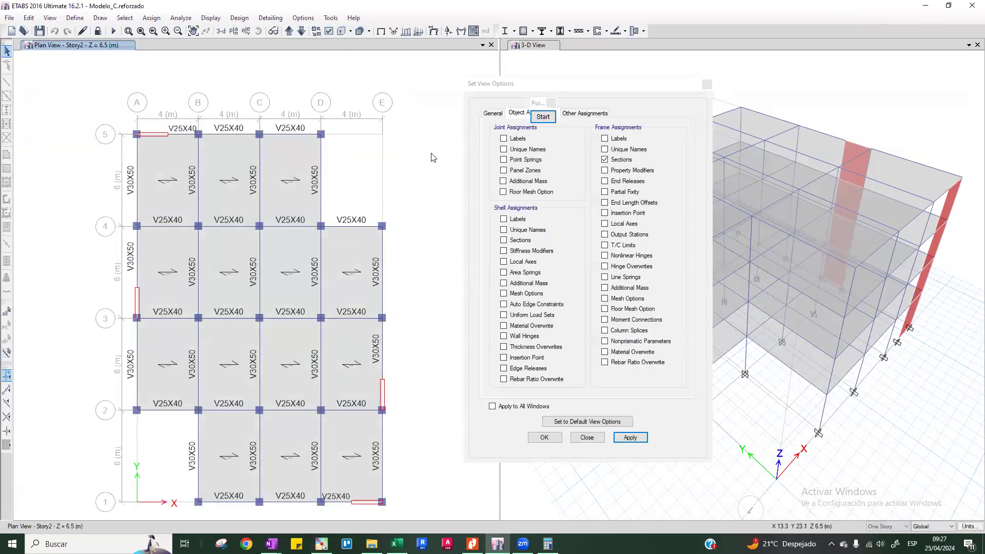
left_click_drag(539, 101, 745, 101)
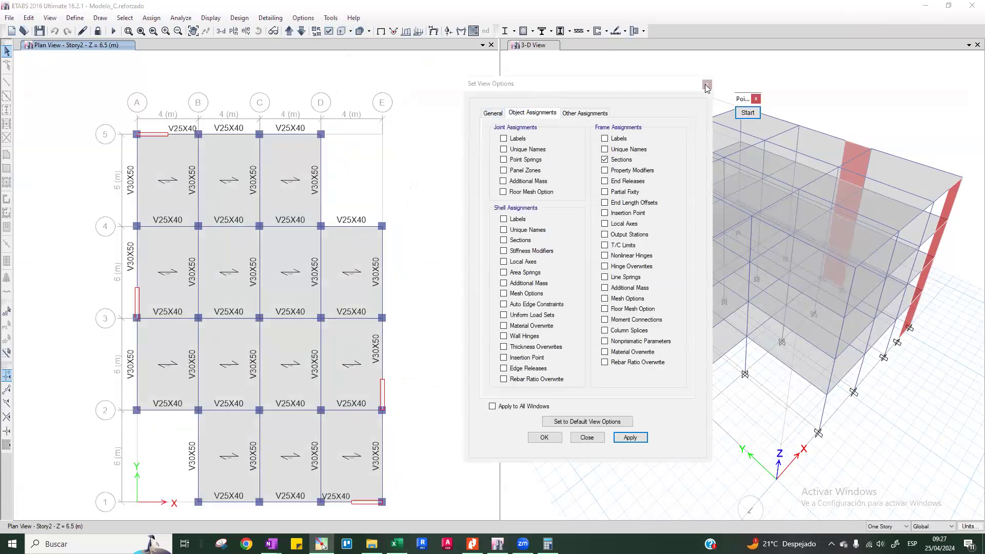
left_click(707, 83)
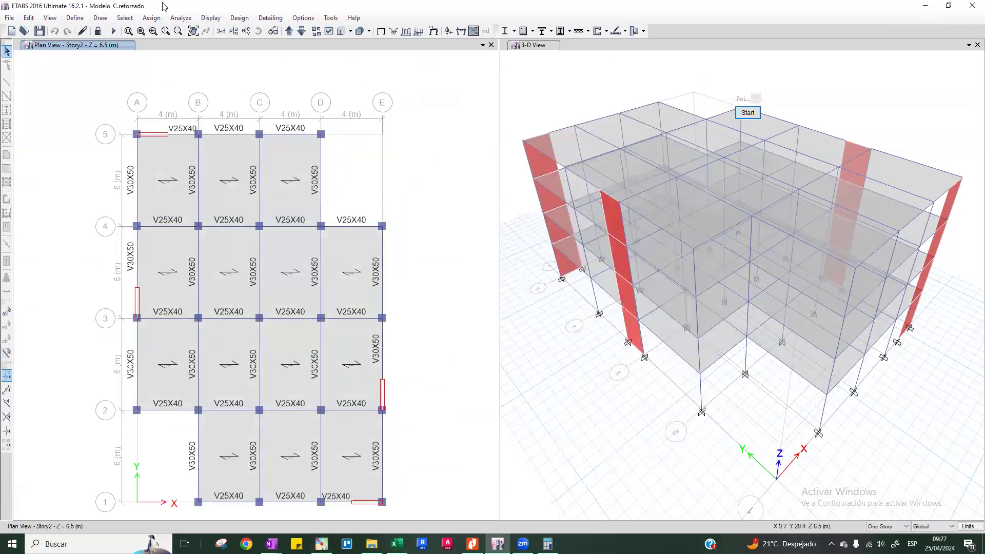
Step: Restore the ETABS window to a smaller size and mark the Set Display Options command with the red screen pen
key("super+Down")
left_click(748, 114)
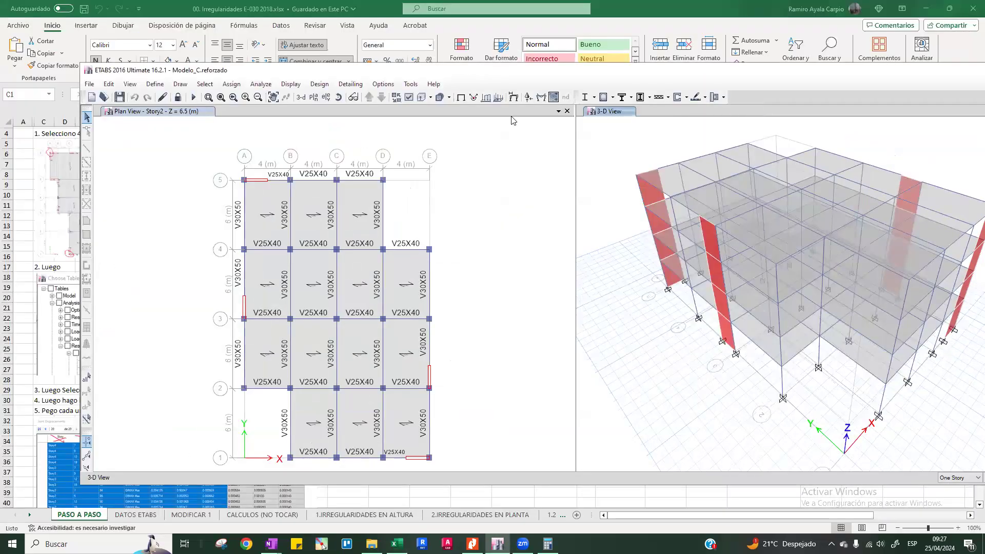
left_click_drag(424, 108, 422, 102)
right_click(416, 100)
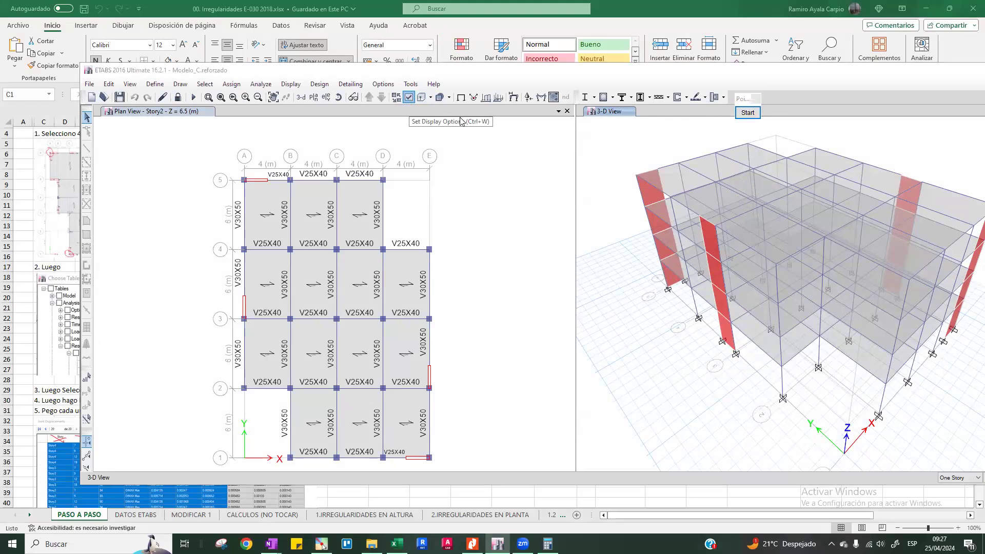
Step: Mark the Joint Assignments group in the object view options and apply joint Labels to the 3-D view
left_click(409, 99)
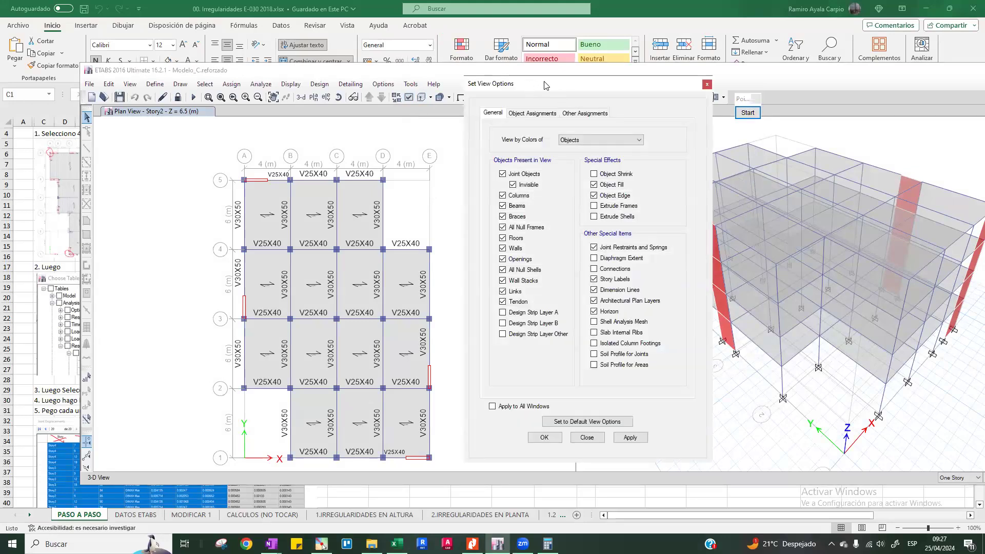
left_click_drag(546, 85, 613, 83)
left_click(599, 110)
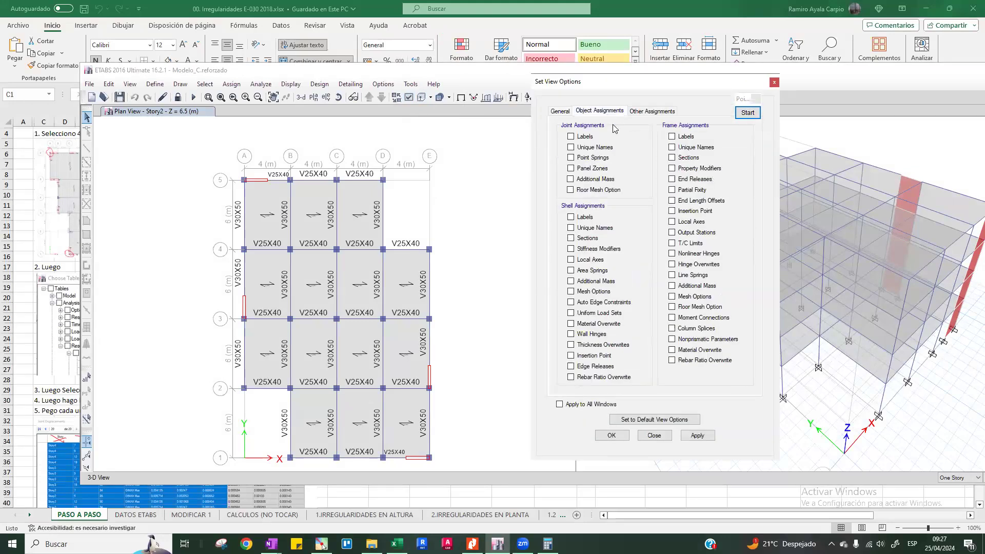
left_click(748, 113)
mouse_move(579, 123)
left_mouse_down()
mouse_move(555, 126)
mouse_move(605, 133)
mouse_move(580, 122)
left_mouse_up()
left_click(747, 112)
left_click(587, 138)
left_click(697, 434)
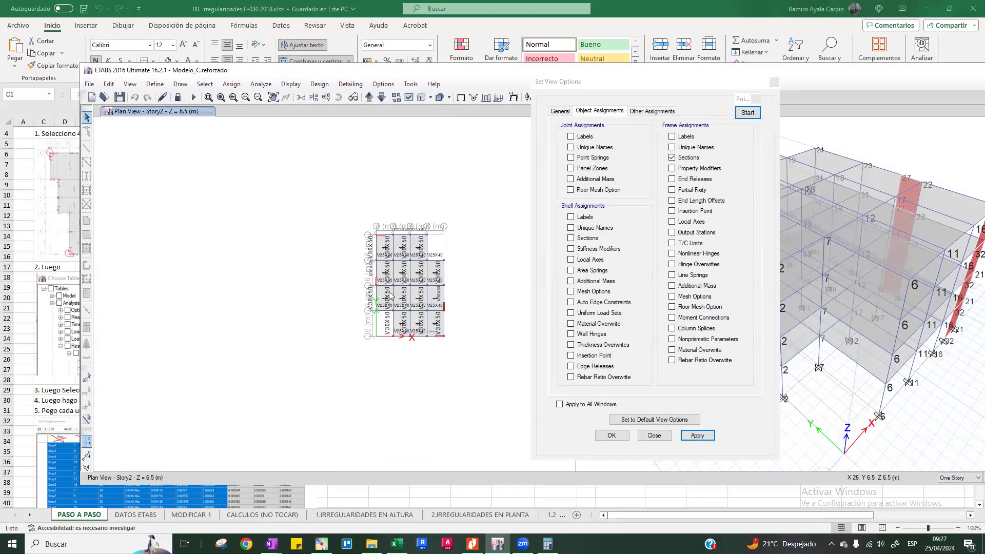
Step: Apply joint Labels to the Story2 plan view
scroll(389, 295, "up", 3)
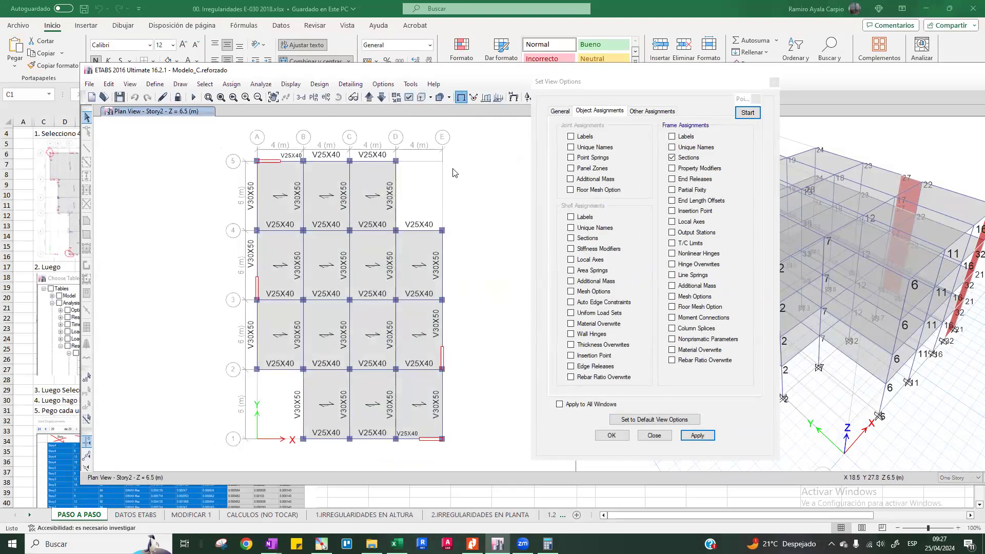
left_click(576, 137)
left_click(697, 435)
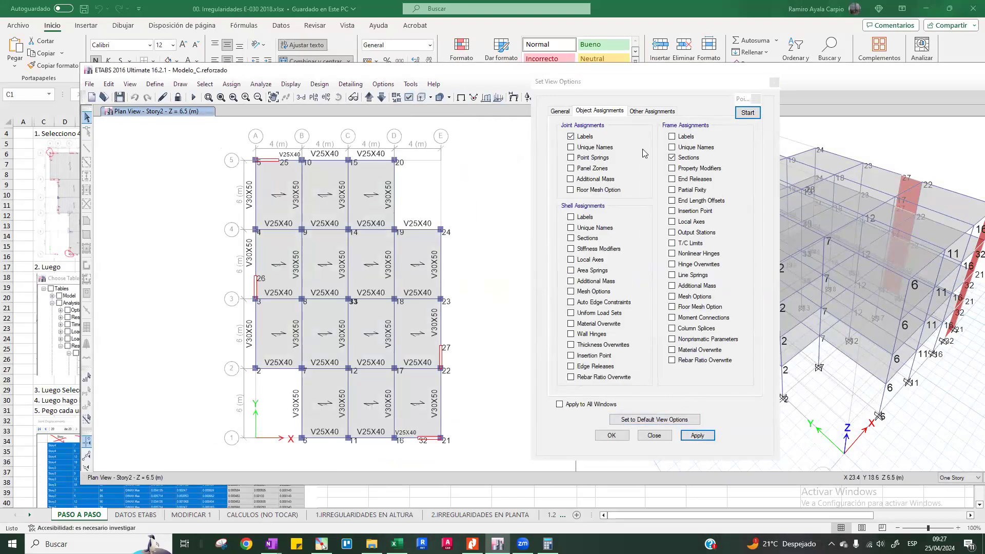
Step: Close the view options and examine the labels of the joints at the four outer corners of the Story2 plan
left_click(774, 82)
scroll(278, 152, "up", 3)
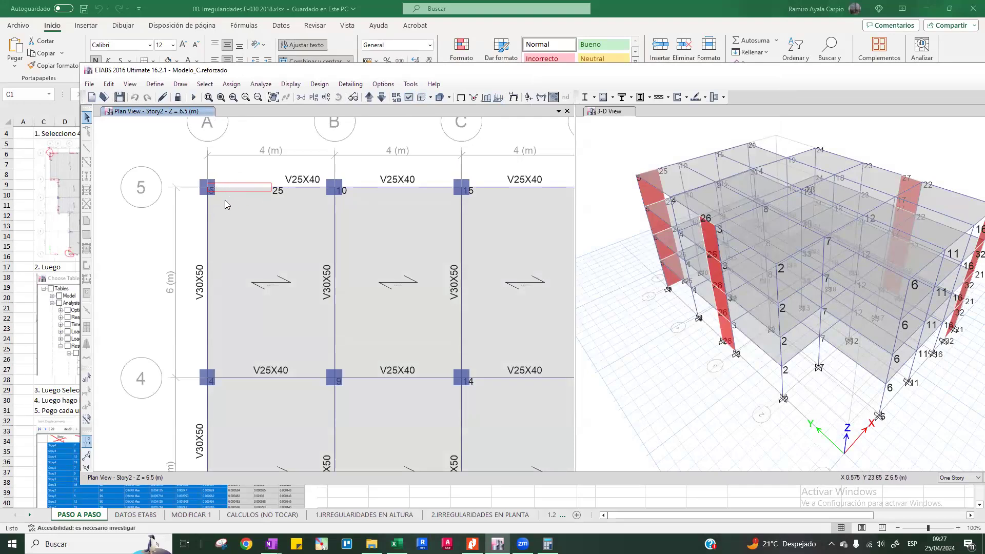
middle_click_drag(216, 191, 162, 191)
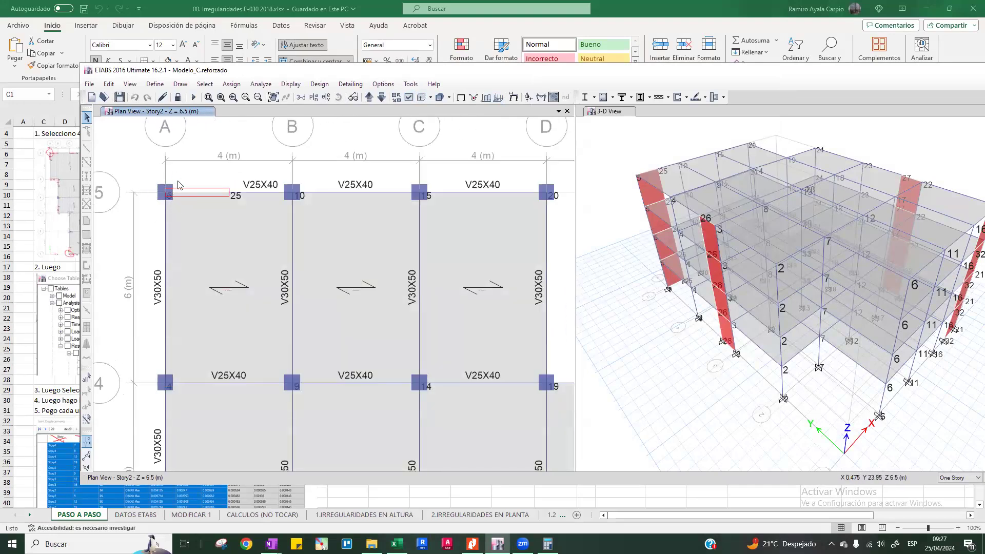
scroll(178, 186, "up", 2)
scroll(174, 199, "down", 1)
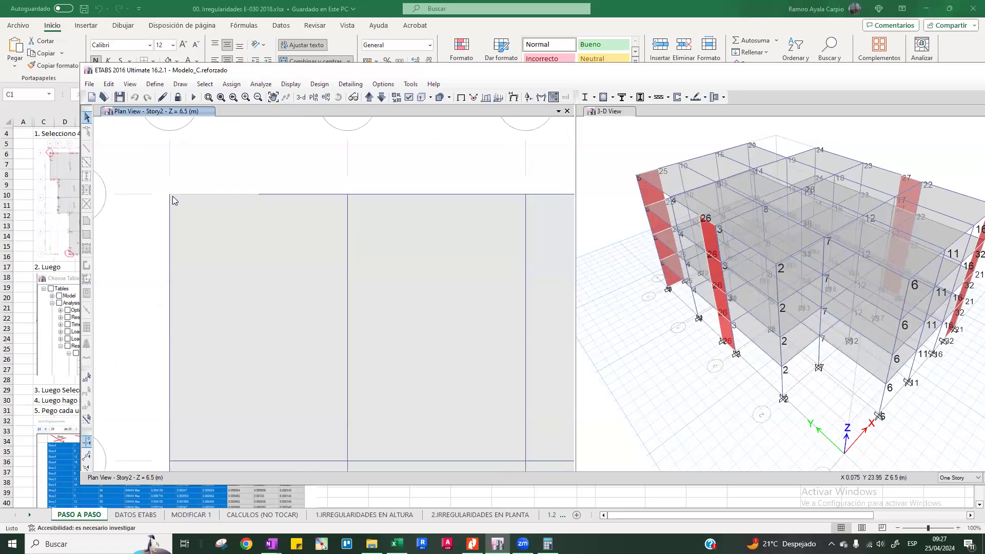
scroll(174, 193, "down", 3)
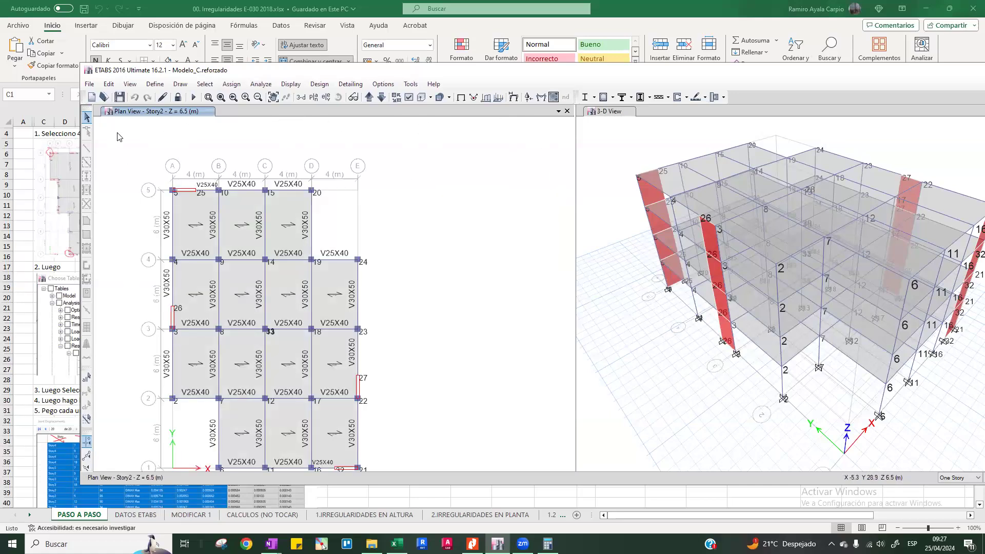
middle_click_drag(178, 203, 176, 191)
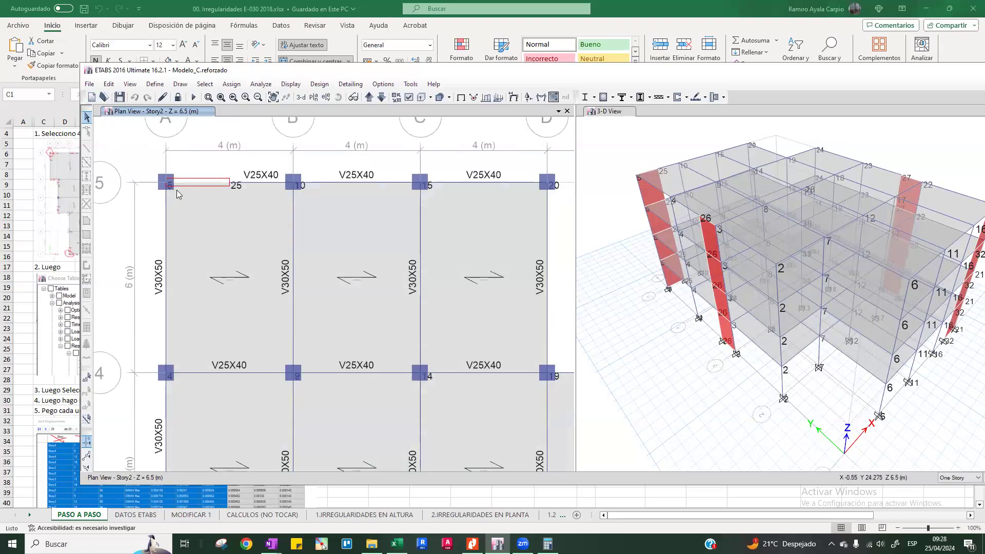
scroll(439, 176, "down", 4)
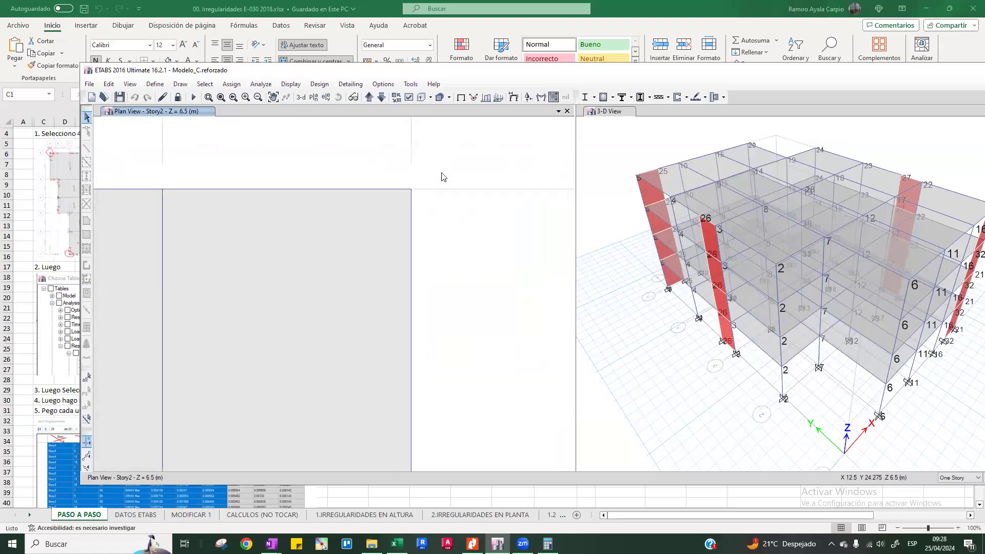
scroll(302, 372, "up", 4)
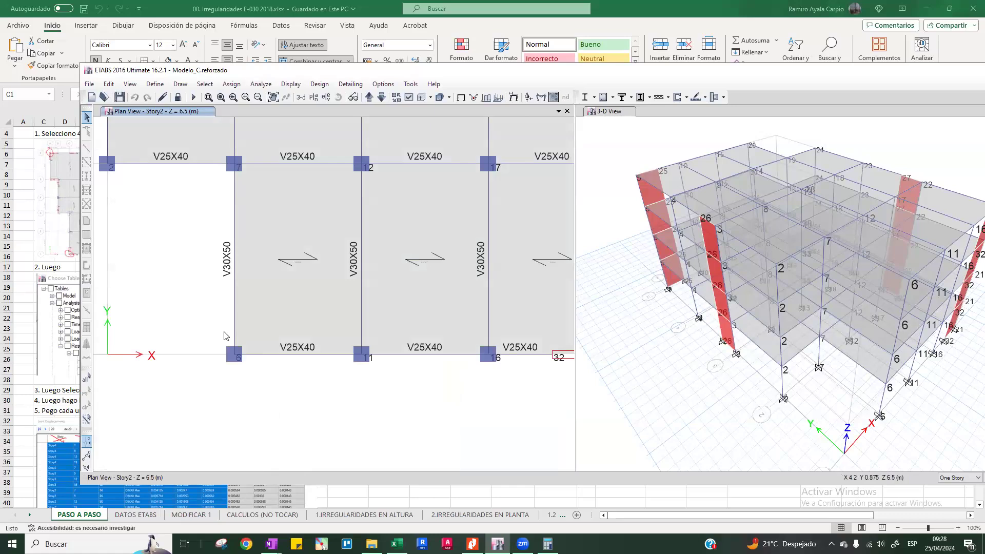
scroll(227, 348, "down", 4)
scroll(410, 351, "up", 4)
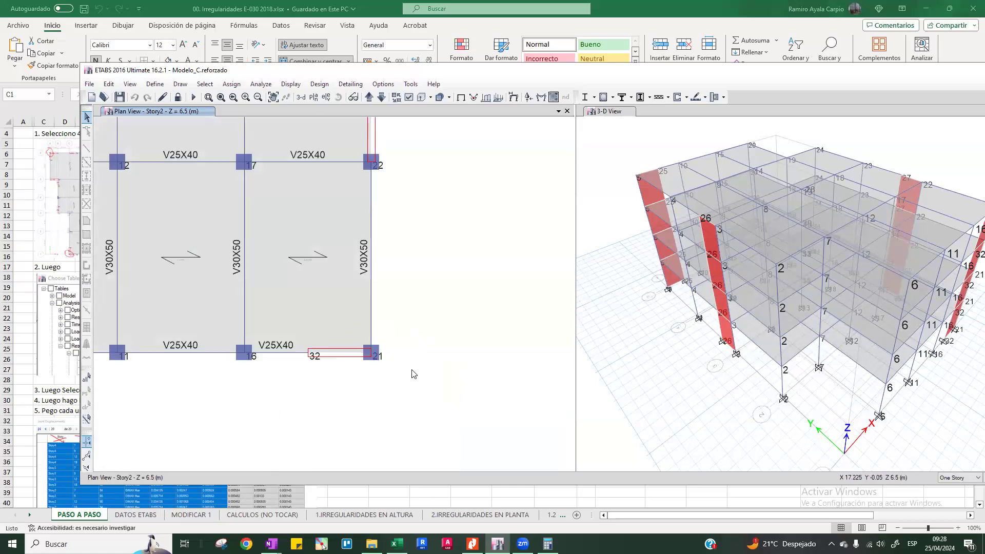
scroll(415, 354, "down", 4)
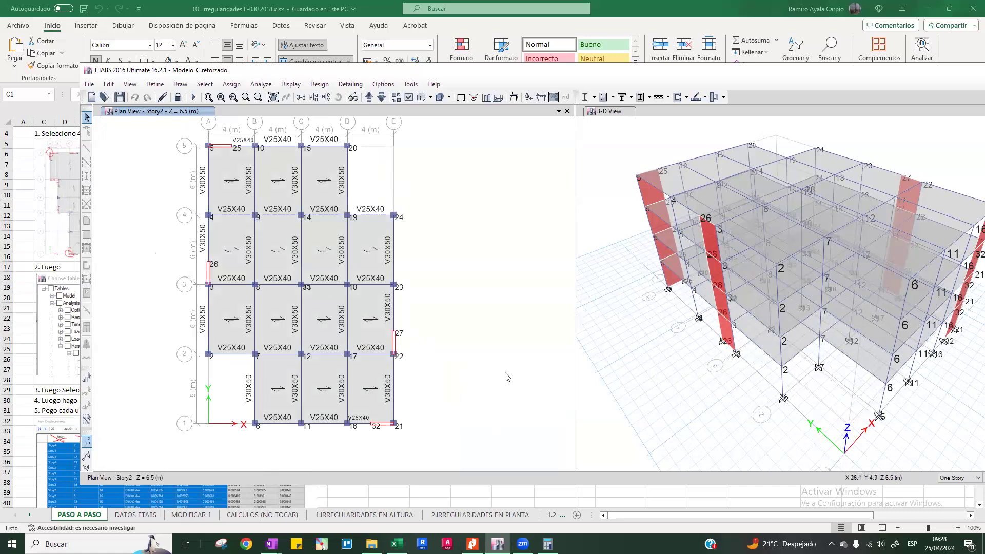
Step: Check the corner-point selection instructions in the Excel PASO A PASO sheet and return to the ETABS plan view
left_click(397, 543)
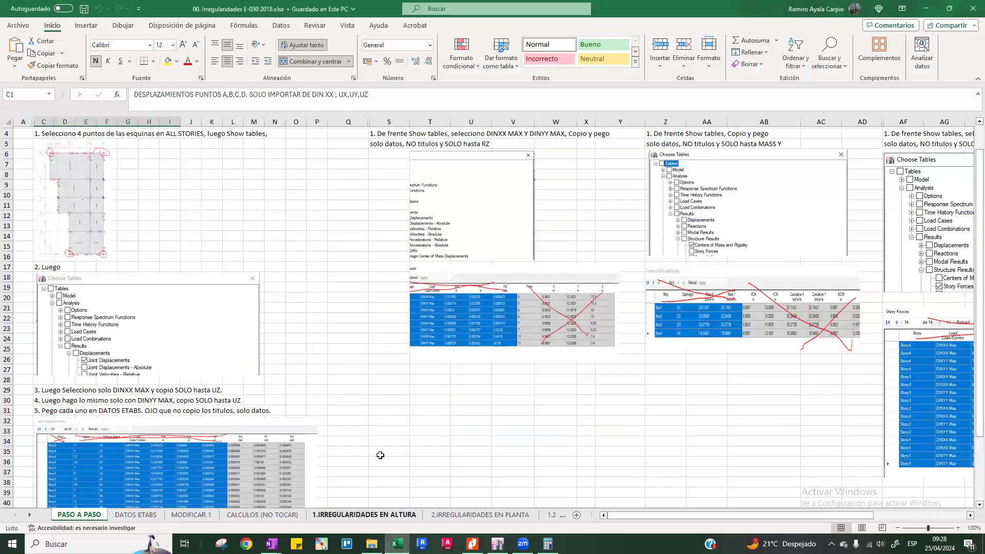
left_click(497, 544)
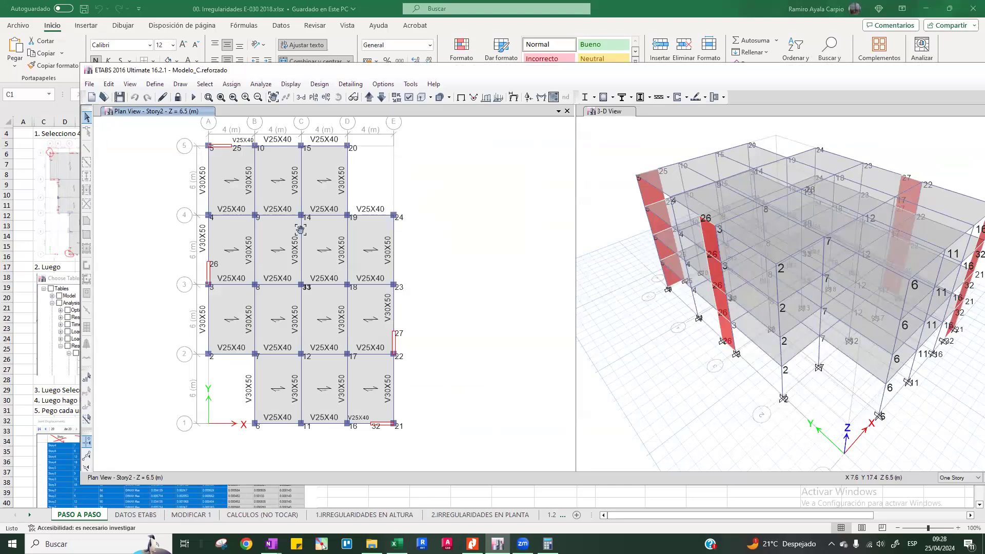
left_click_drag(299, 230, 298, 232)
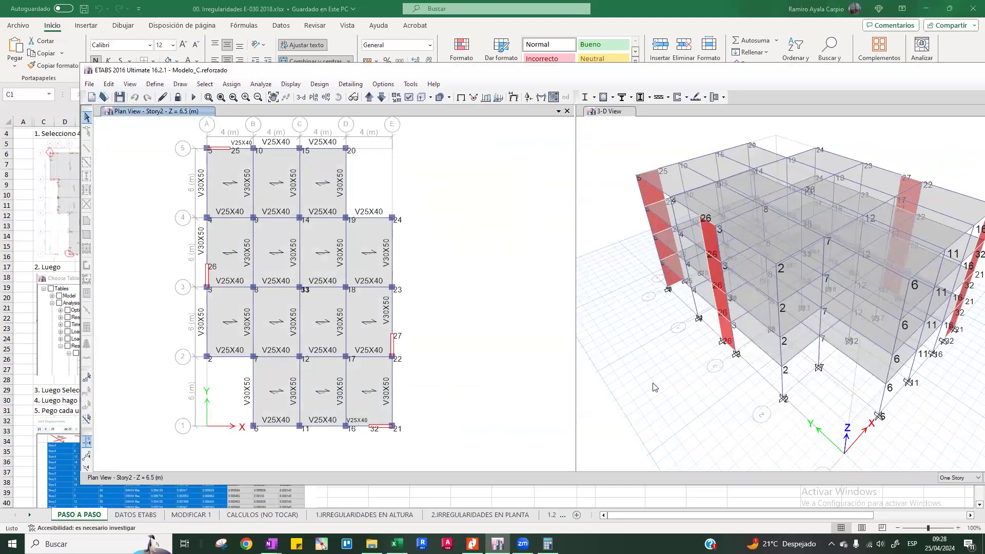
Step: Mark the One Story setting with the red screen pen, then end the annotation
left_click(321, 544)
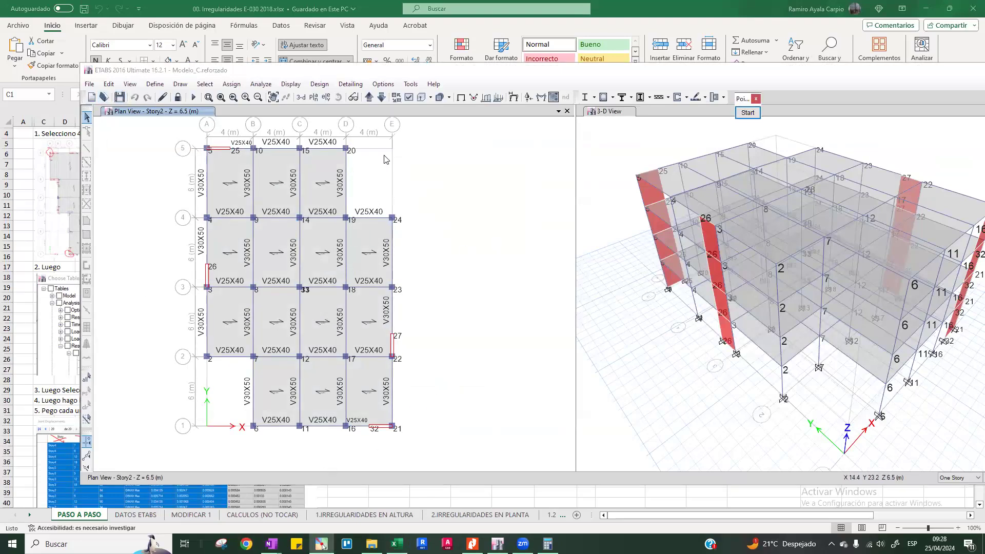
left_click(747, 112)
mouse_move(955, 457)
left_mouse_down()
mouse_move(918, 488)
mouse_move(970, 467)
mouse_move(958, 455)
left_mouse_up()
left_click_drag(883, 377, 923, 434)
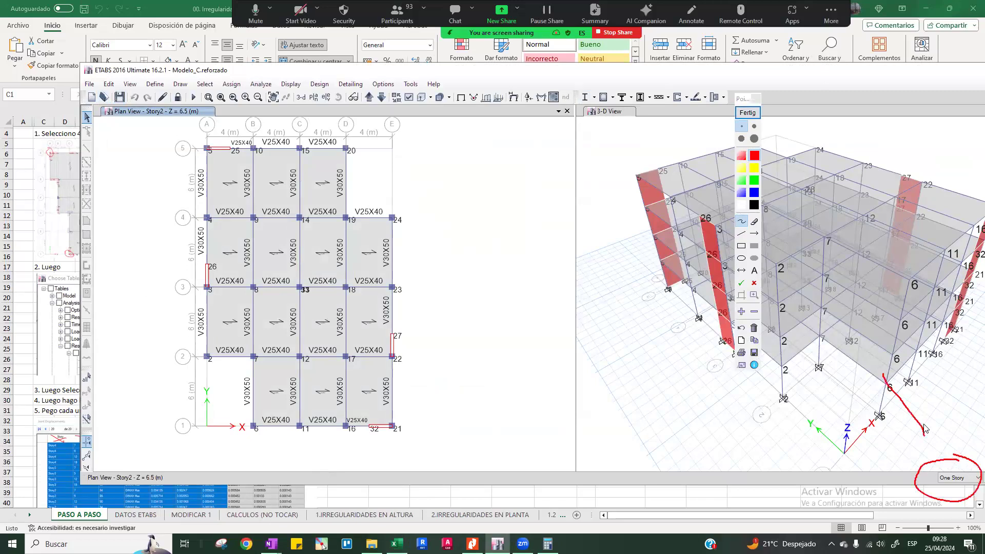
left_click(747, 112)
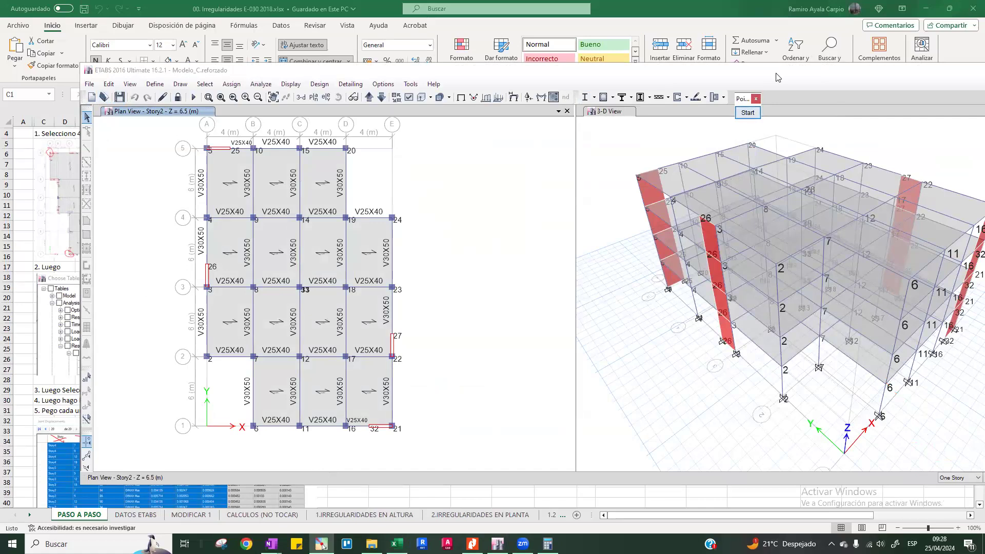
Step: Bring the story setting into view, set it to All Stories and window-select corner joints 5, 20, 6 and 21 in plan
left_click_drag(740, 77, 688, 70)
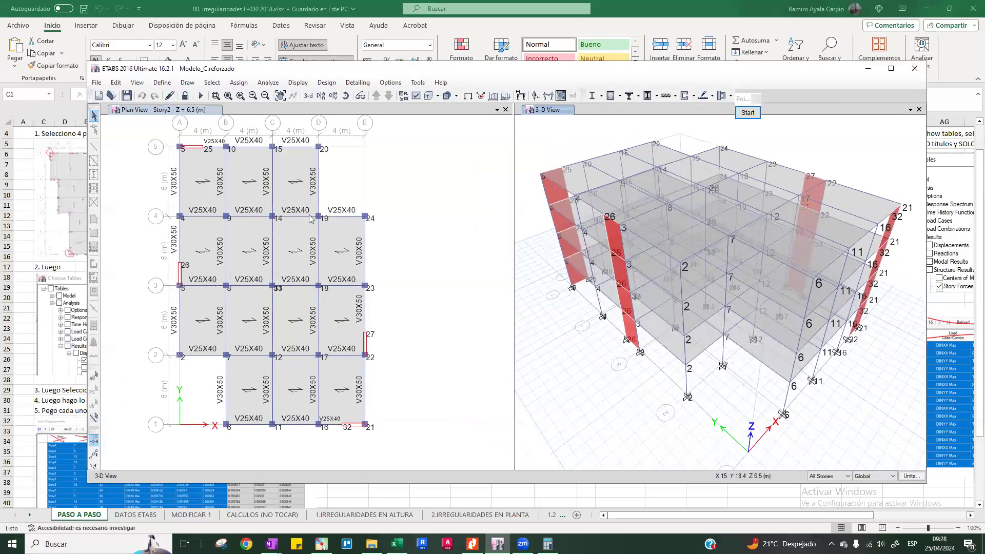
left_click(256, 201)
left_click_drag(182, 143, 199, 167)
left_click_drag(319, 139, 336, 163)
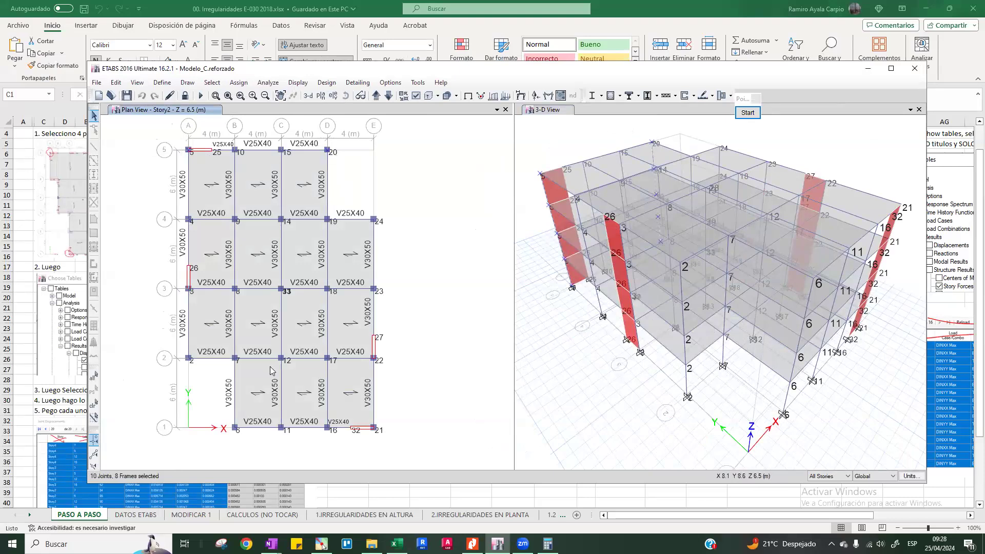
left_click_drag(225, 416, 252, 448)
left_click_drag(366, 414, 392, 451)
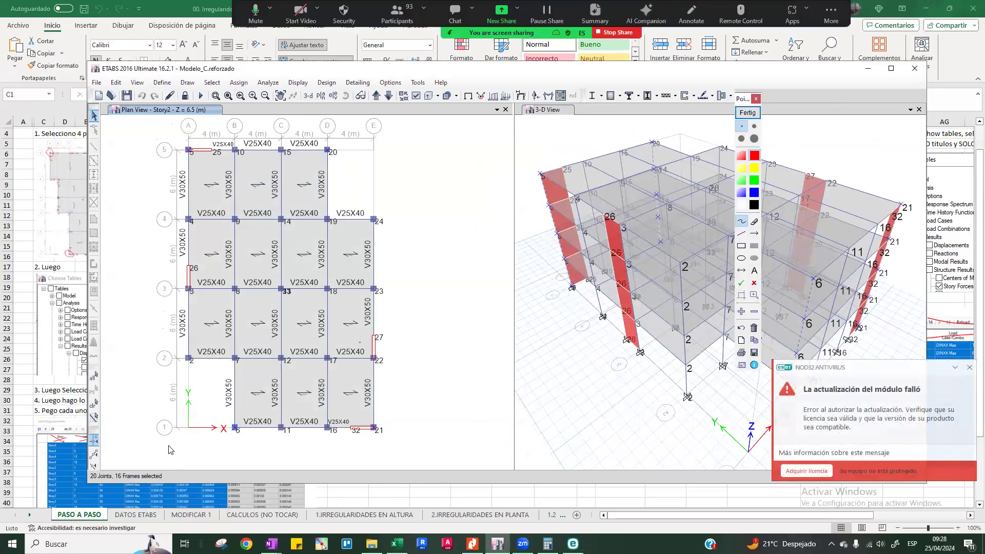
Step: Mark the selection count and the joints labelled 5 at each level of the 3-D view with the red screen pen
mouse_move(113, 467)
left_mouse_down()
mouse_move(83, 484)
mouse_move(146, 493)
mouse_move(171, 487)
mouse_move(113, 461)
left_mouse_up()
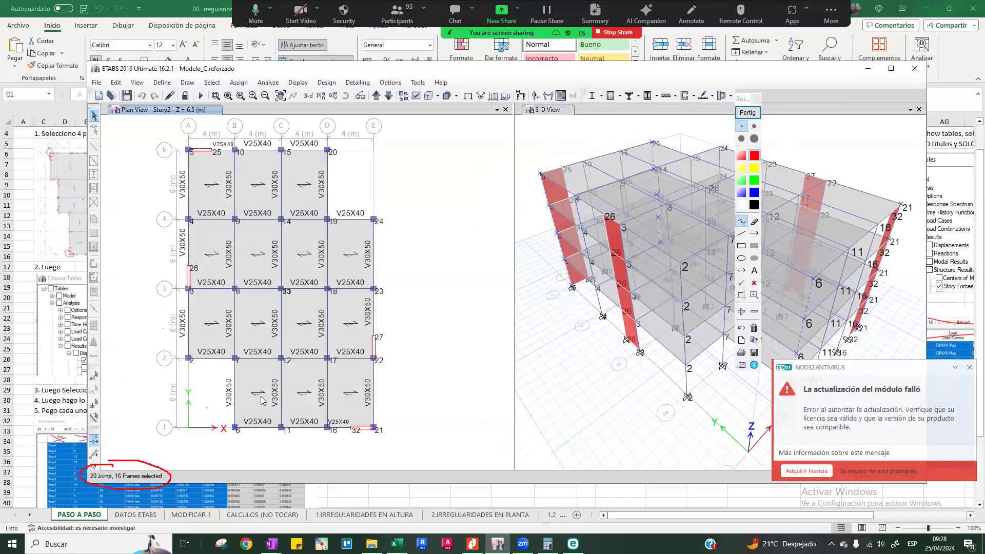
left_click(747, 113)
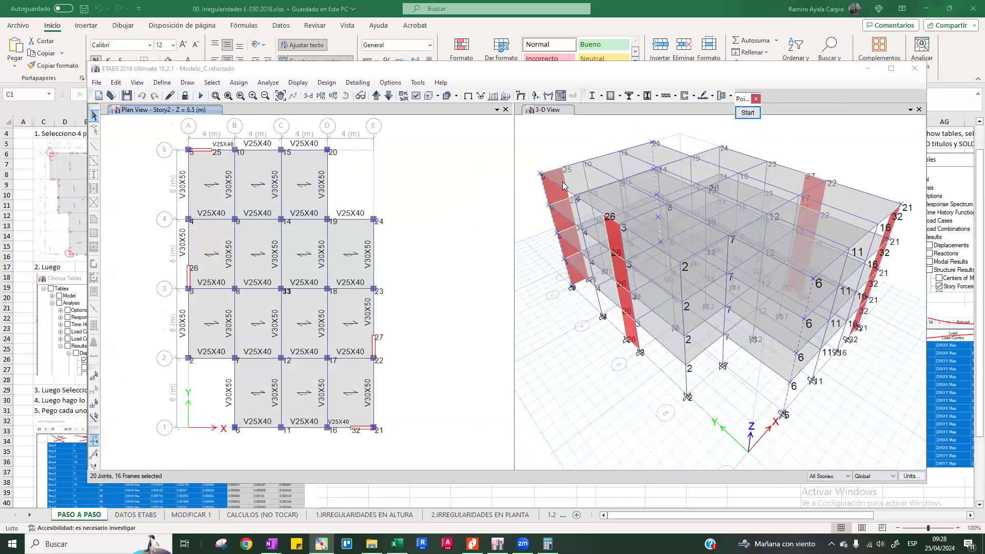
left_click(747, 113)
mouse_move(543, 175)
left_mouse_down()
mouse_move(550, 170)
mouse_move(553, 195)
left_mouse_up()
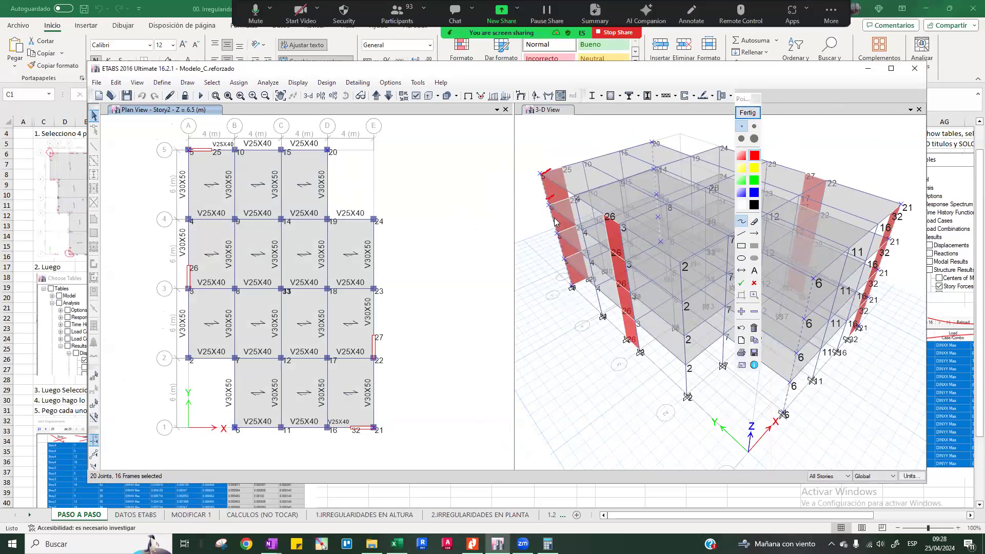
mouse_move(565, 258)
left_mouse_down()
mouse_move(572, 252)
mouse_move(570, 282)
left_mouse_up()
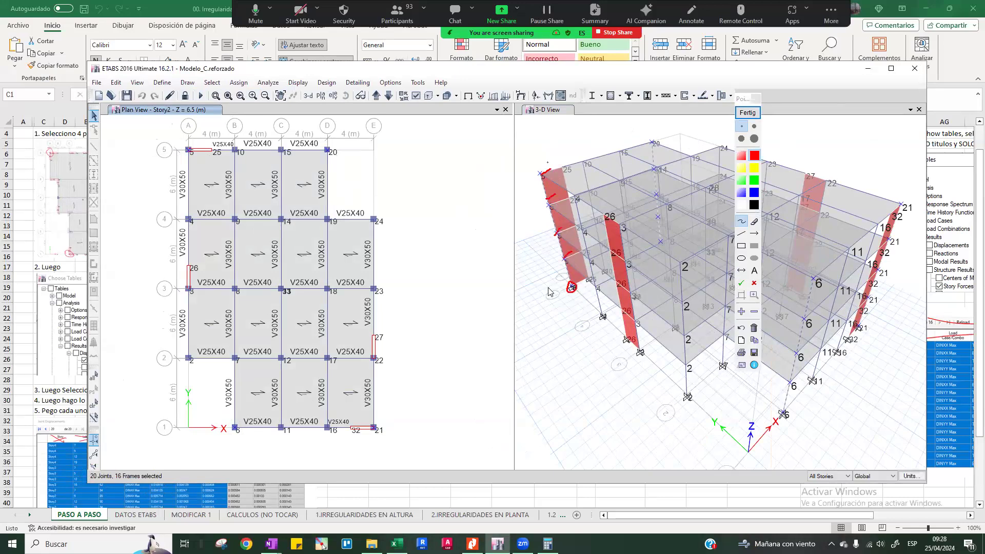
left_click(747, 113)
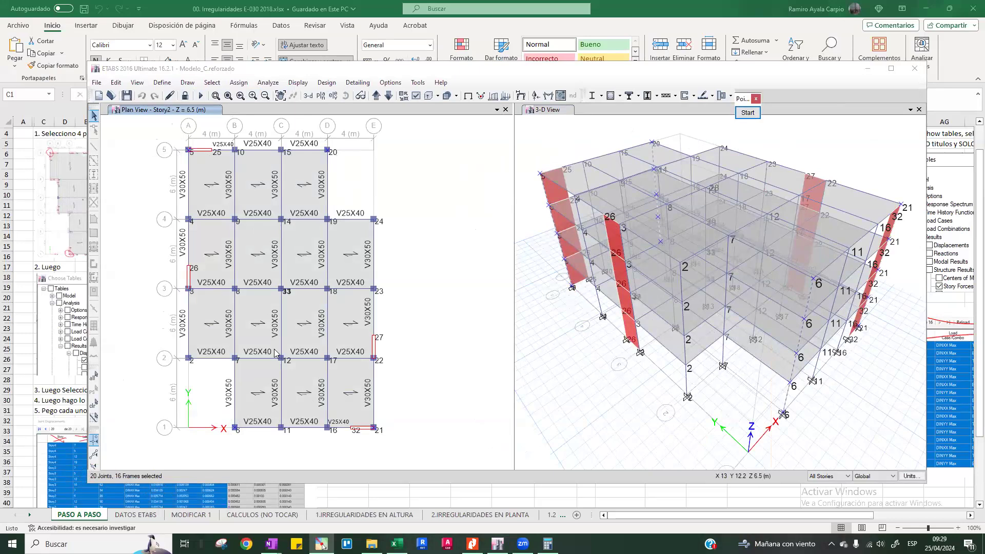
Step: Open Show Tables and expand Analysis, Results and Displacements to reach the Joint Displacements table
middle_click_drag(404, 301, 417, 303)
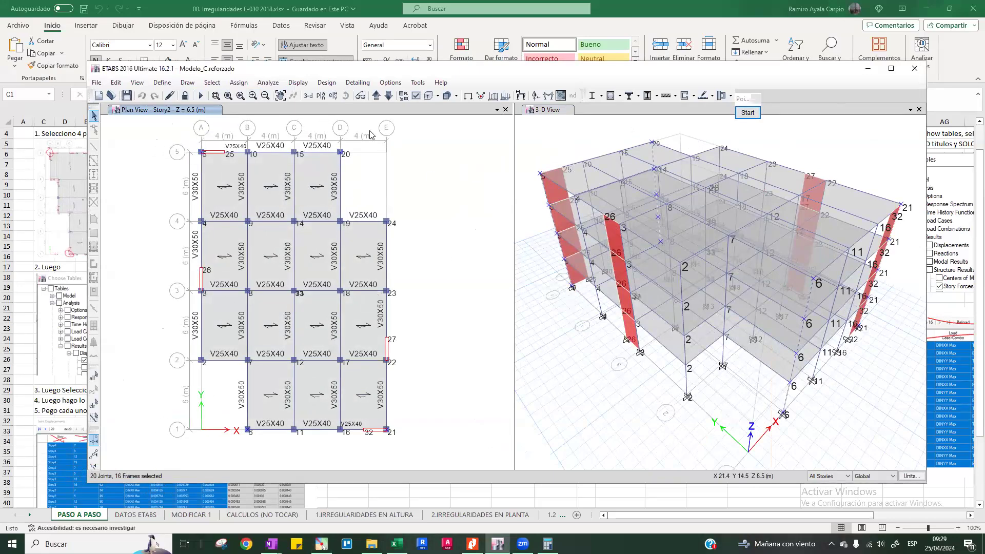
left_click(297, 83)
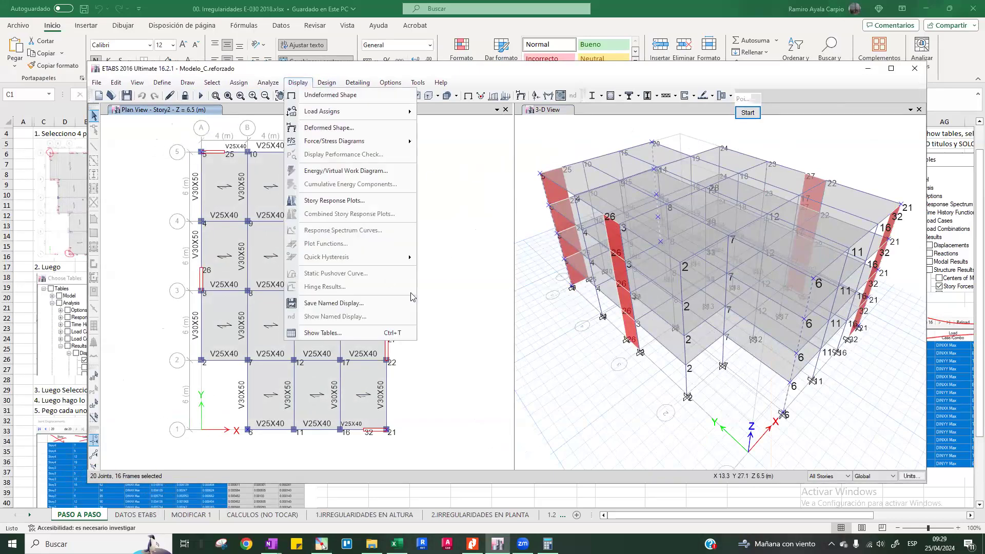
left_click(368, 334)
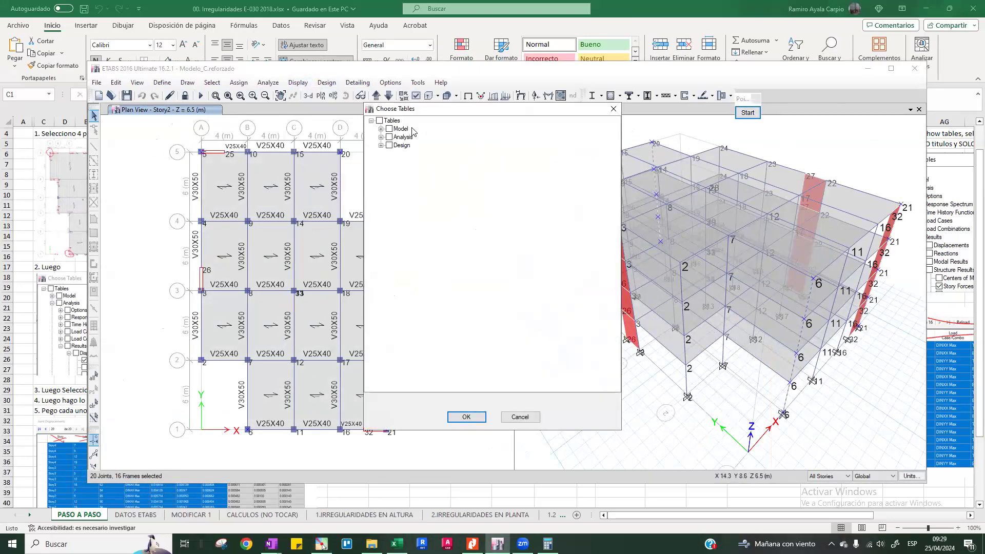
left_click_drag(415, 109, 494, 92)
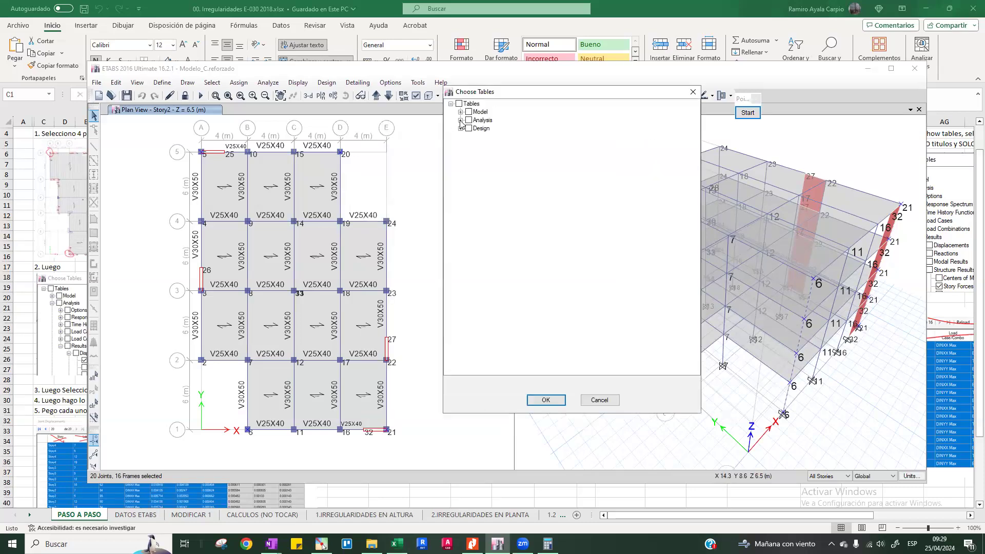
left_click(460, 120)
left_click(470, 169)
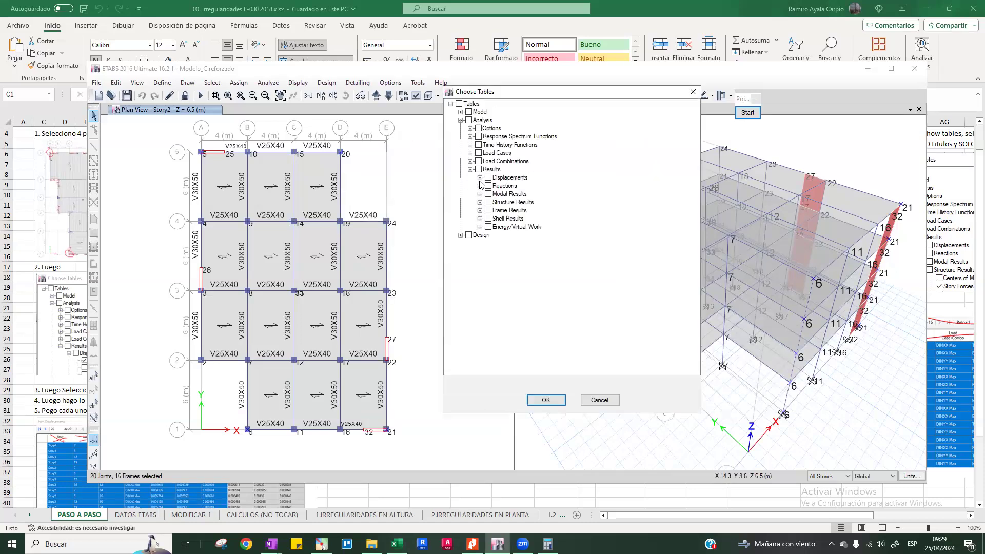
left_click(480, 177)
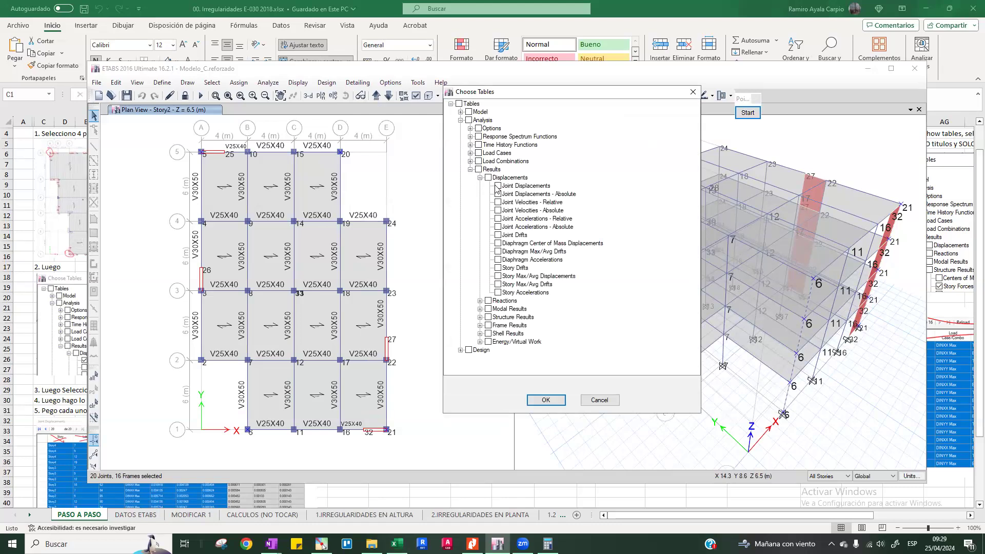
Step: Review the Choose Tables and DINXX/DINYY Max copying instructions in the Excel PASO A PASO sheet
left_click(396, 544)
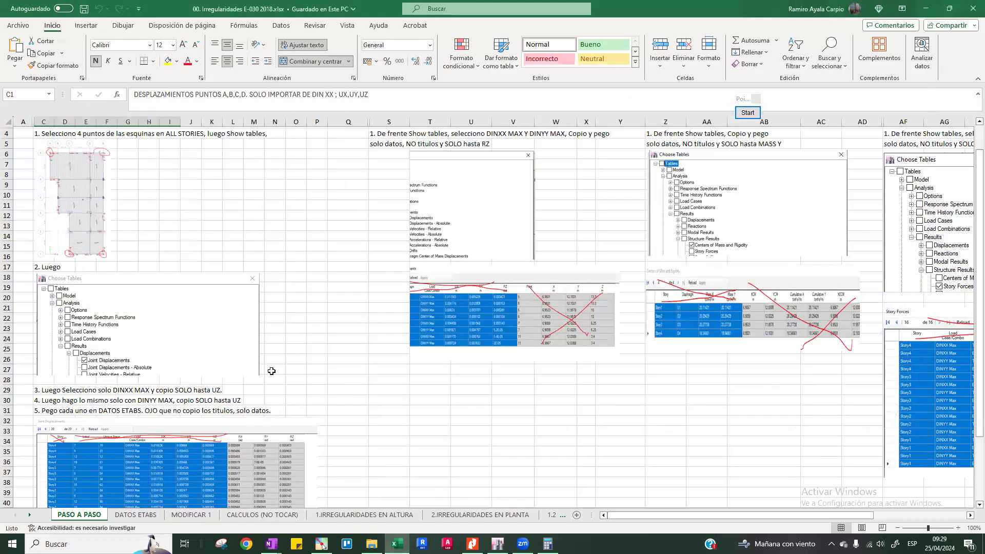
scroll(171, 303, "down", 1)
scroll(171, 303, "down", 2)
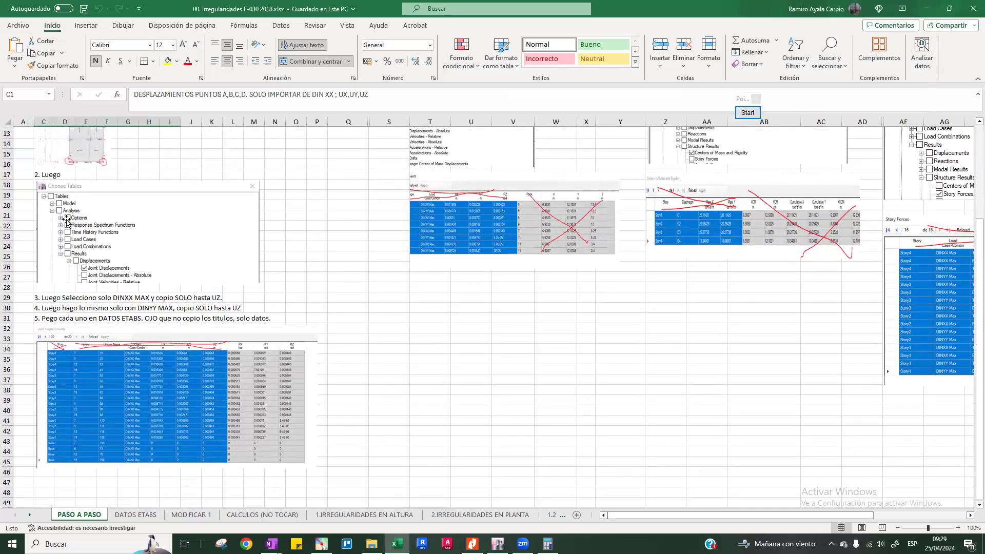
scroll(100, 237, "down", 1)
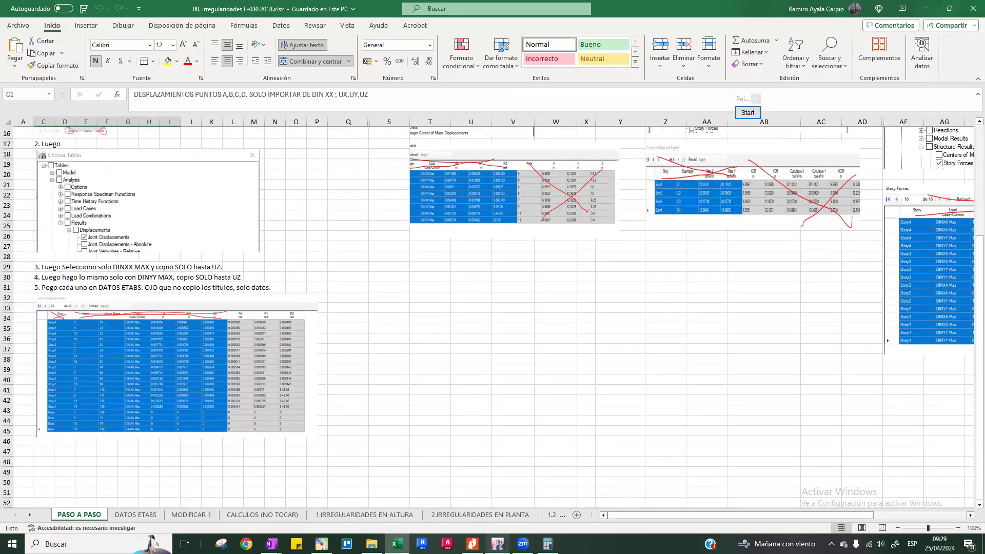
Step: Return to ETABS, display the Joint Displacements table for the selected joints and enlarge its pane
left_click(497, 543)
left_click(545, 400)
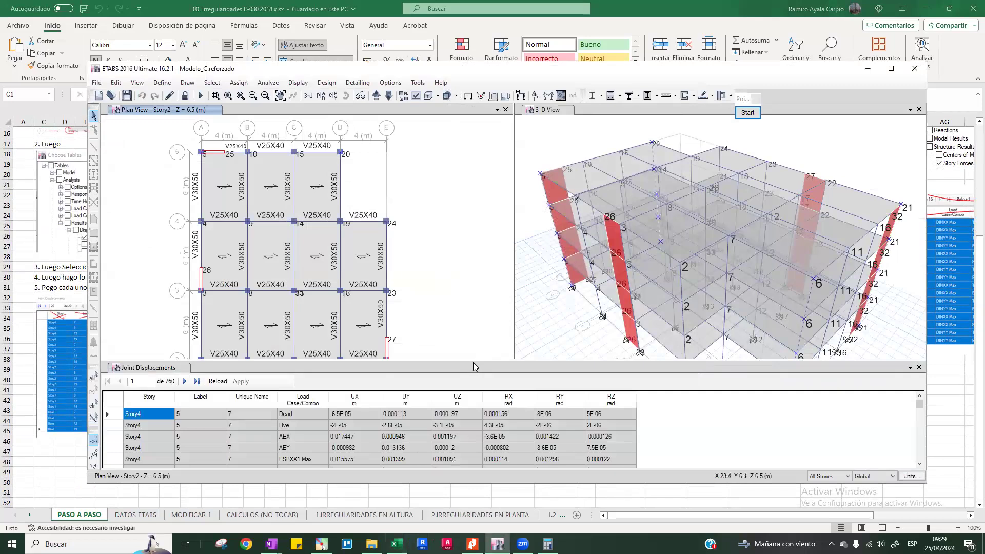
left_click_drag(474, 361, 473, 201)
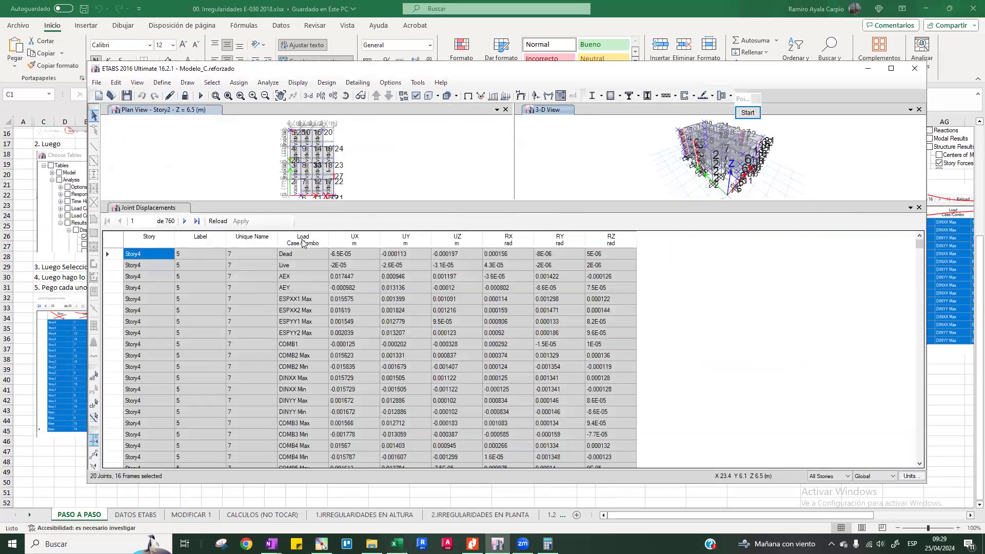
Step: Filter the Joint Displacements table by the DINXX Max load combination and enlarge the table pane to show every row
left_click(302, 243)
left_click(361, 262)
scroll(364, 264, "down", 3)
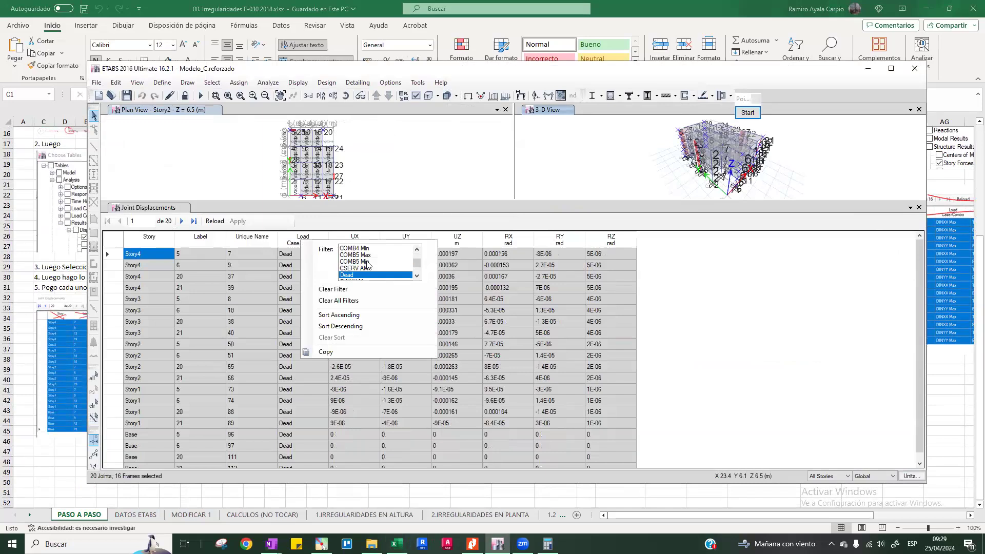
left_click(378, 262)
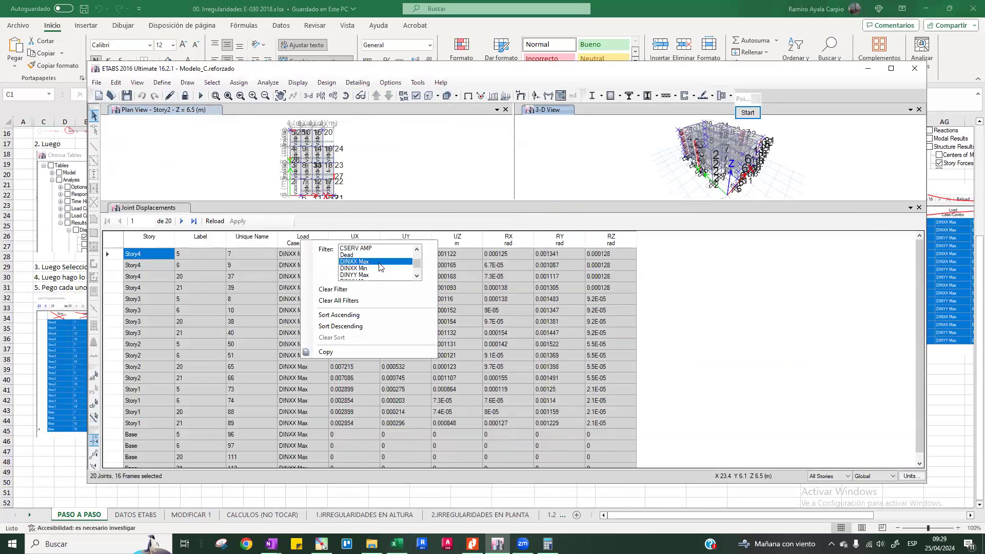
left_click(376, 217)
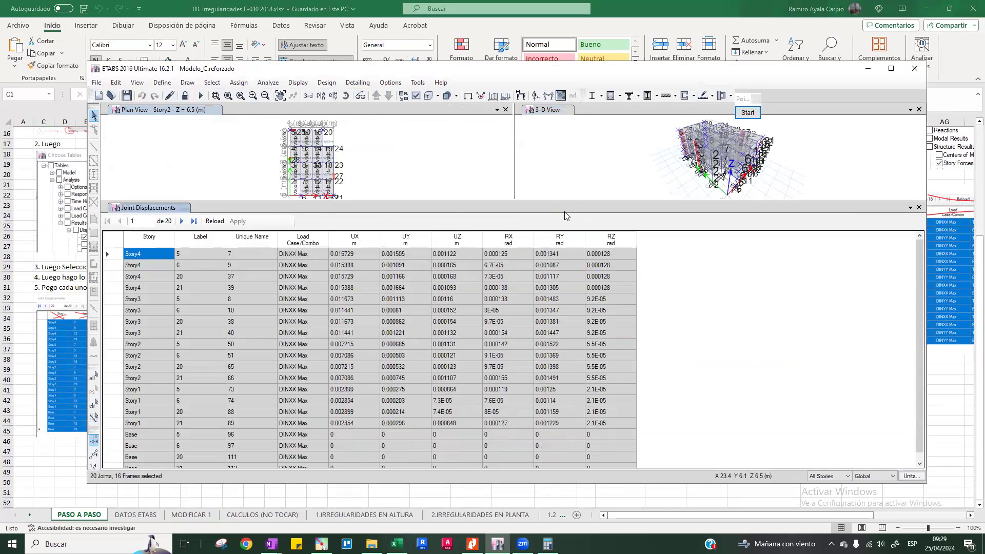
left_click_drag(565, 202, 555, 133)
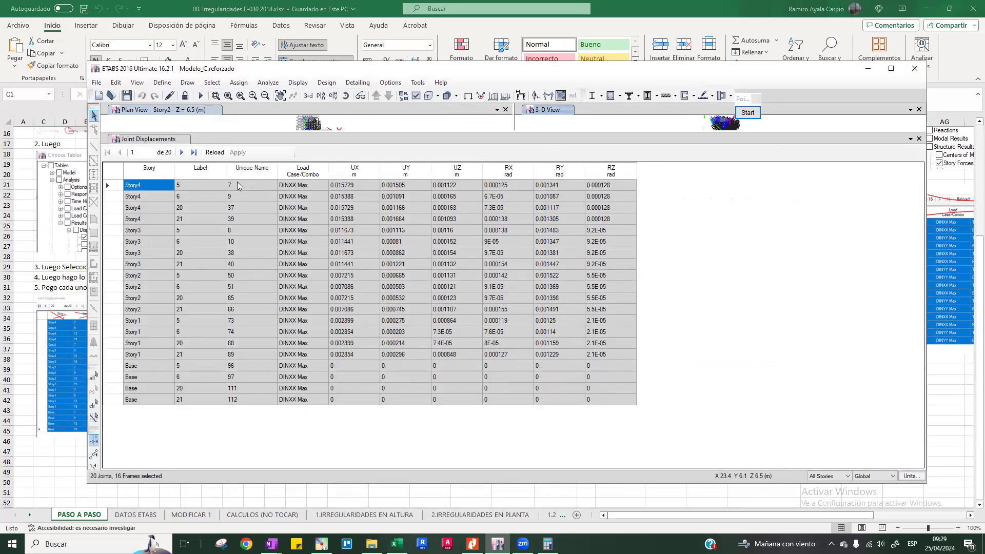
Step: Copy all DINXX Max rows of the Joint Displacements table, from the Story column through UZ
left_click(148, 186)
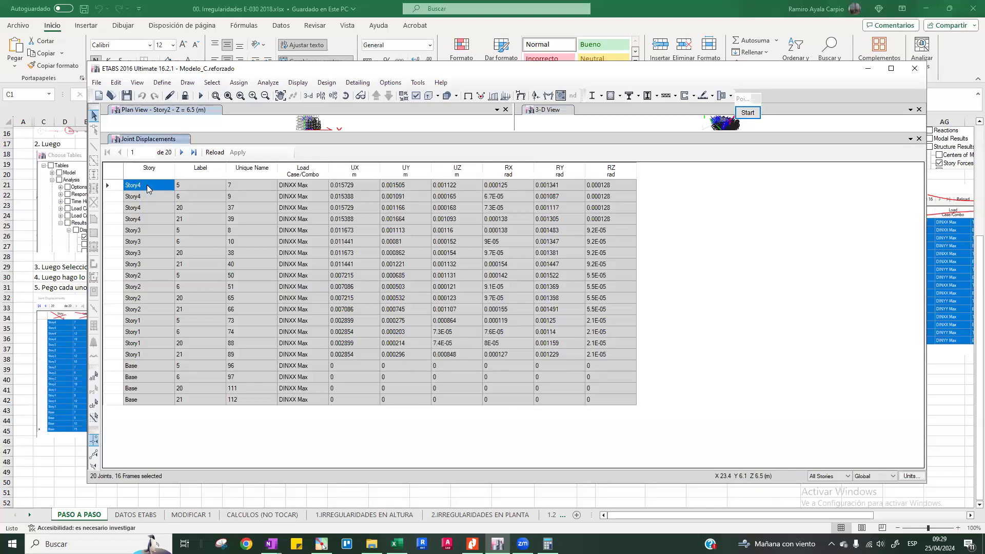
left_click_drag(148, 186, 468, 403)
right_click(395, 284)
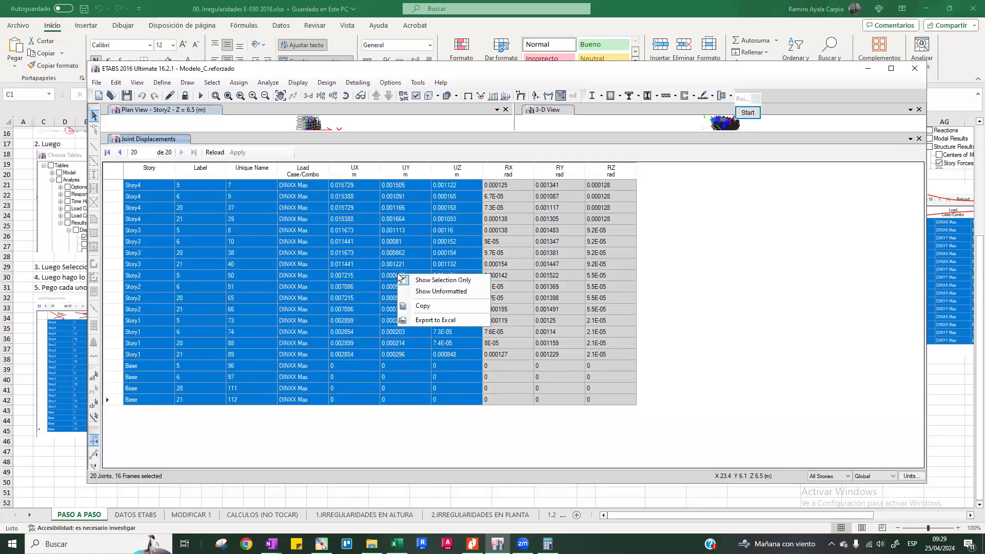
left_click(444, 308)
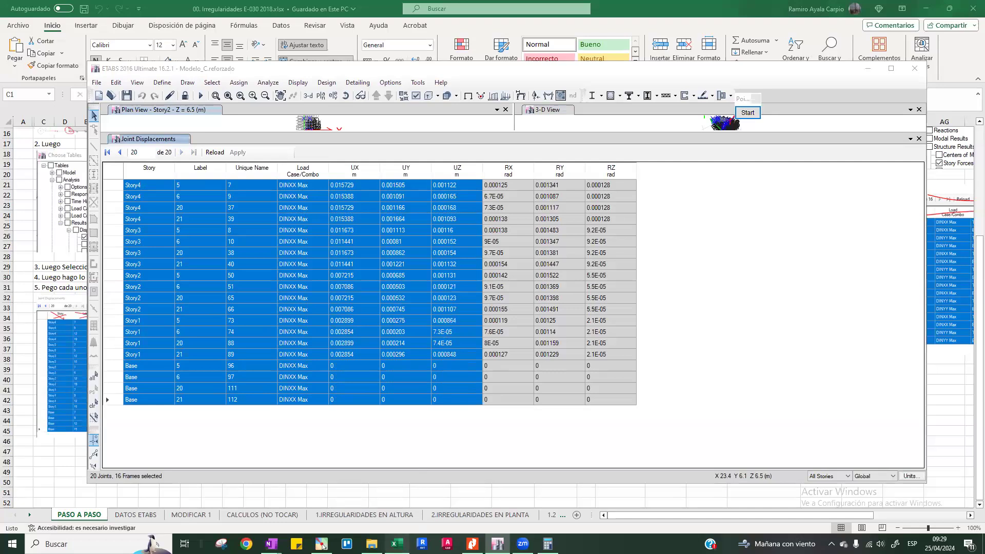
Step: Switch to Excel and paste the DINXX rows at C6 of the DATOS ETABS sheet, keeping the destination formatting
left_click(396, 543)
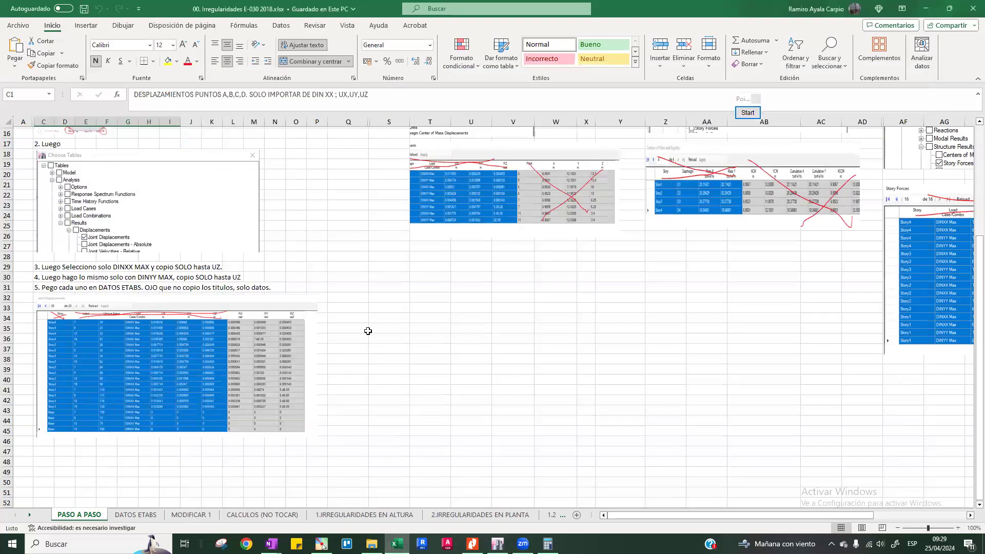
left_click(135, 514)
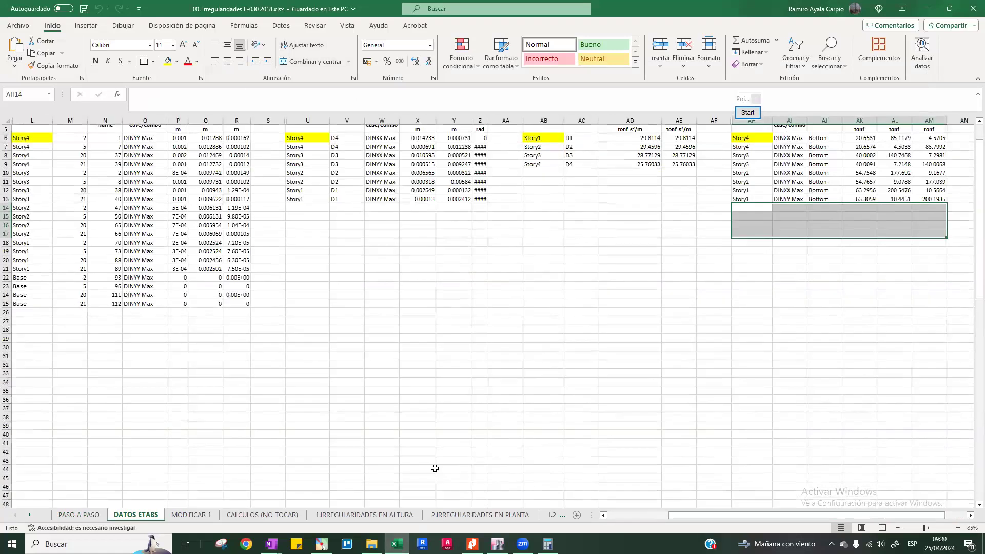
scroll(25, 180, "up", 3, "ctrl")
left_click_drag(902, 515, 787, 511)
scroll(185, 371, "up", 3)
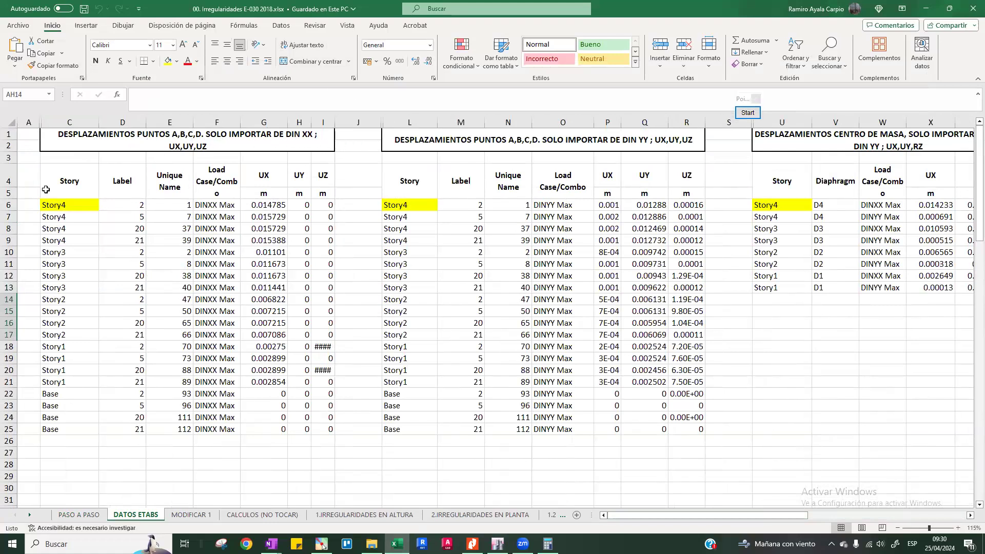
left_click(58, 205)
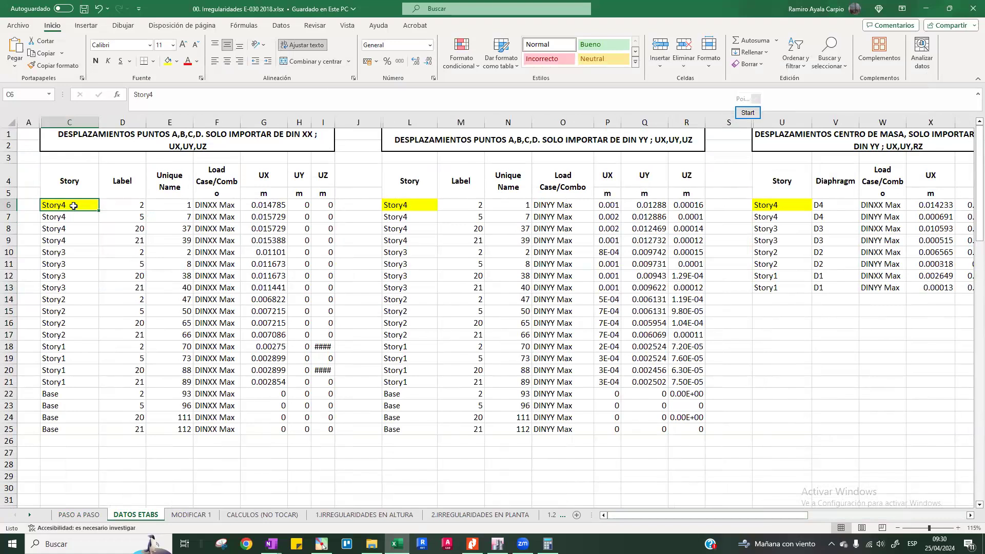
key("ctrl+v")
left_click(352, 443)
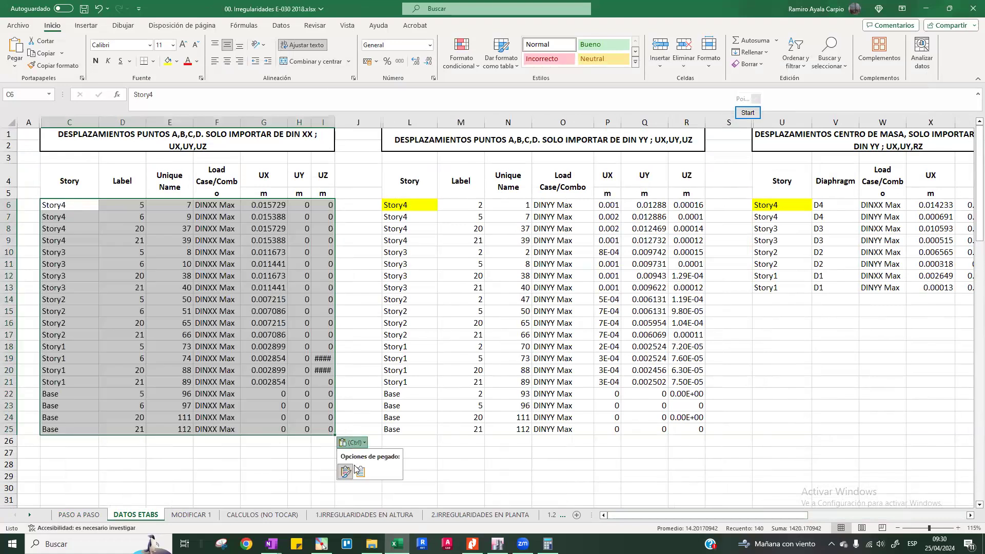
left_click(367, 463)
Step: Check the pasted DIN XX block in DATOS ETABS, including the UX values and the Story4 joint labels
left_click(79, 205)
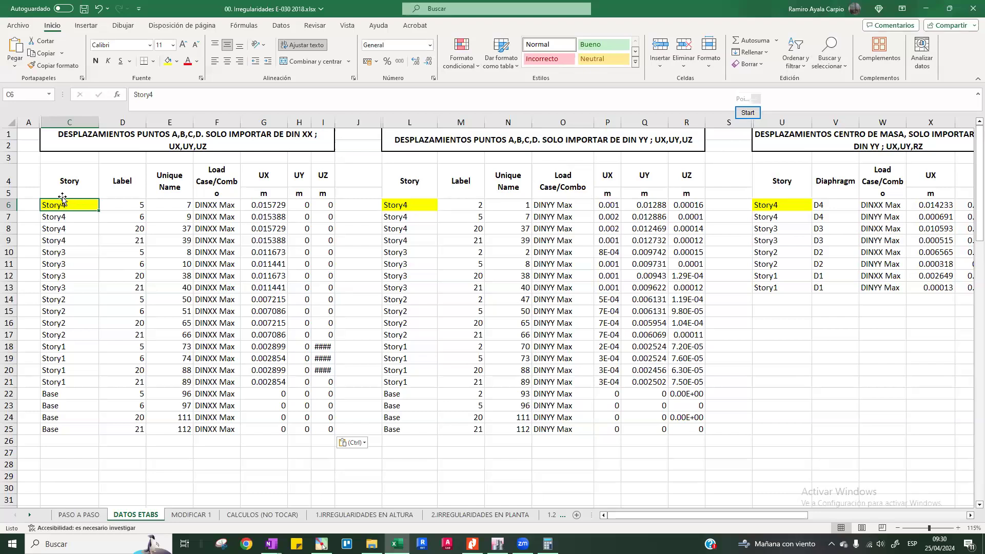
left_click_drag(274, 209, 269, 408)
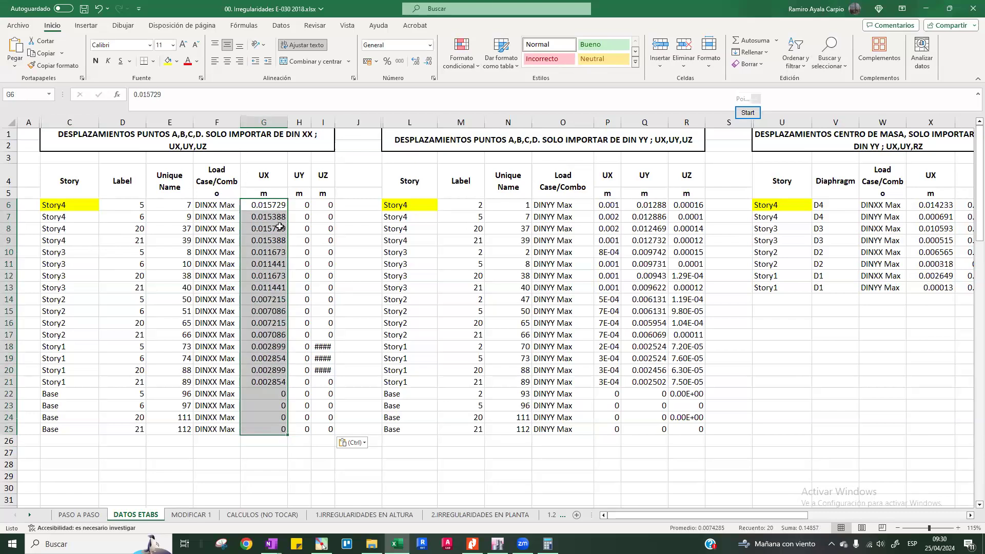
left_click(130, 204)
left_click(133, 216)
left_click(135, 228)
left_click(133, 240)
left_click_drag(125, 205, 84, 240)
left_click_drag(67, 205, 321, 419)
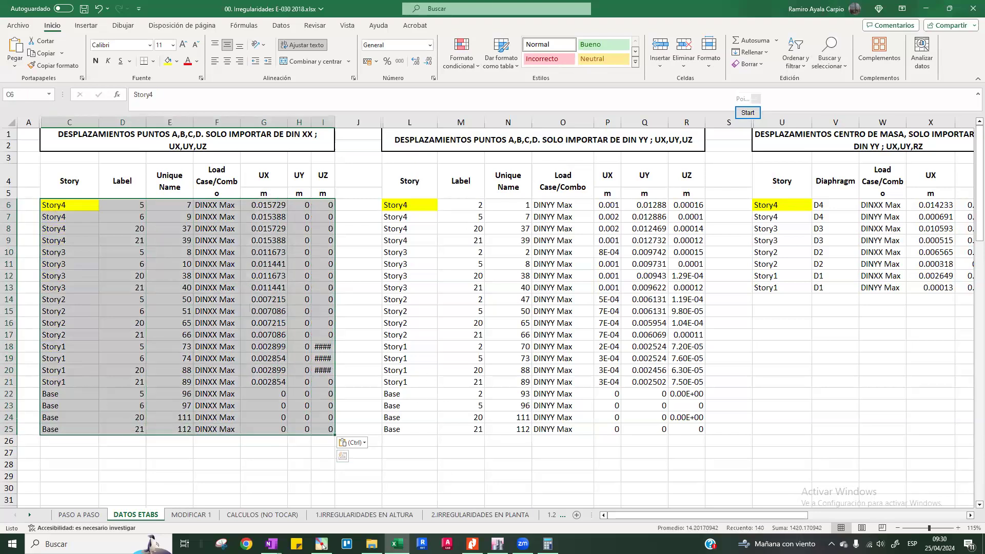
Step: Return to ETABS, filter Joint Displacements by DINYY Max and copy all rows from Story through UZ
left_click(497, 544)
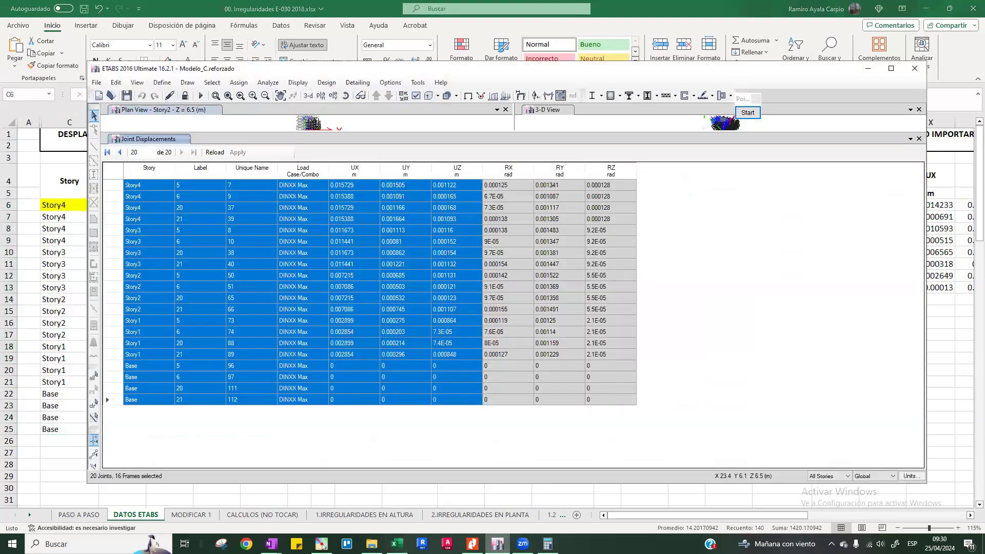
right_click(307, 171)
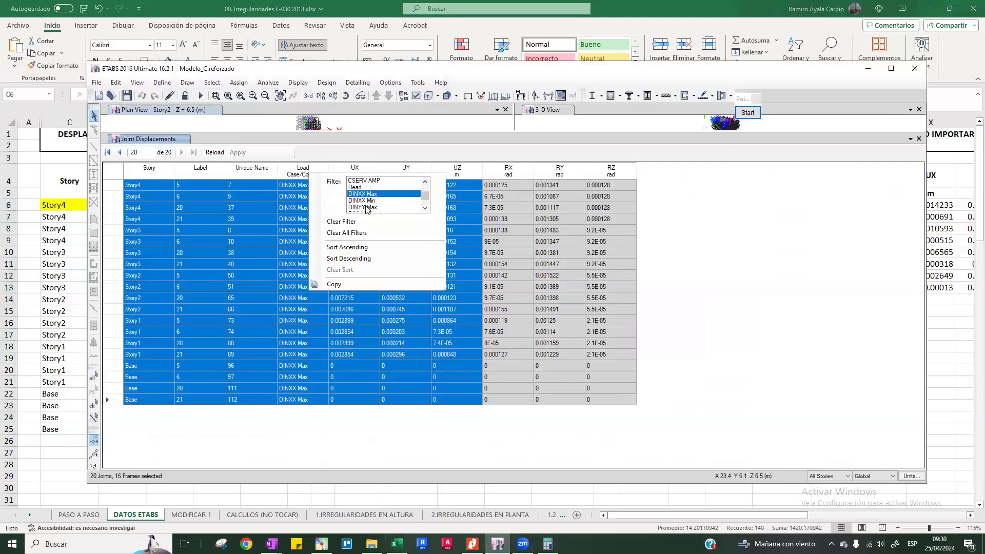
left_click(365, 207)
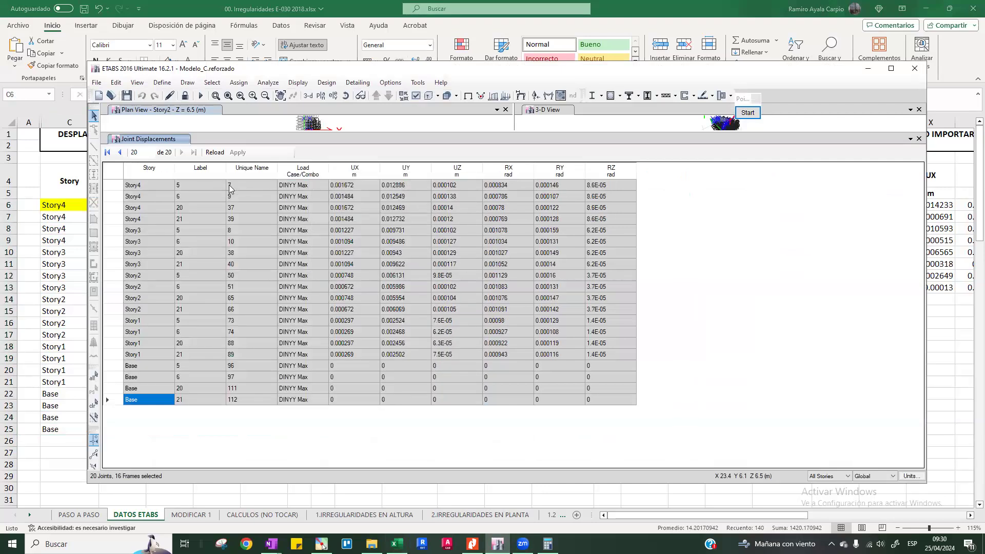
left_click_drag(153, 184, 459, 402)
left_click_drag(149, 185, 459, 393)
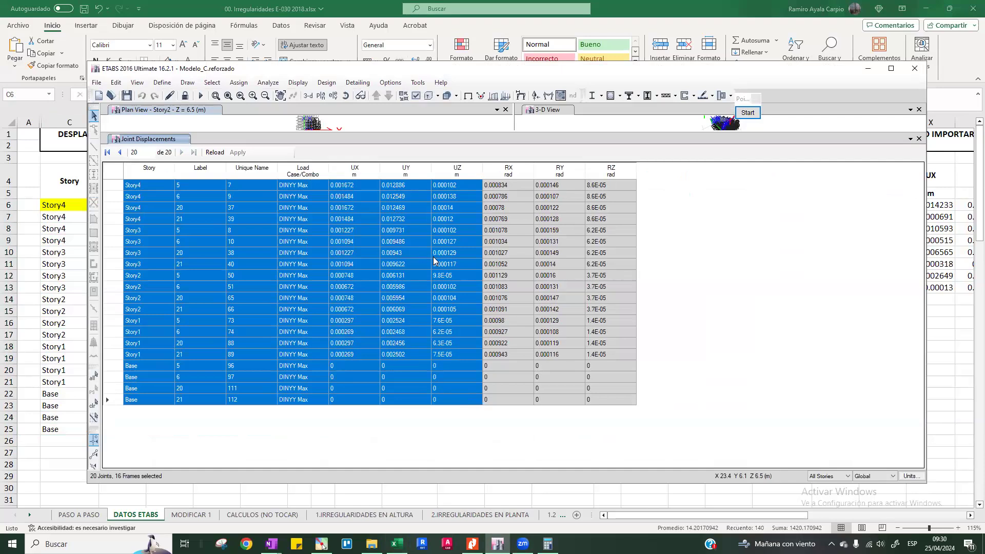
right_click(450, 256)
left_click(477, 286)
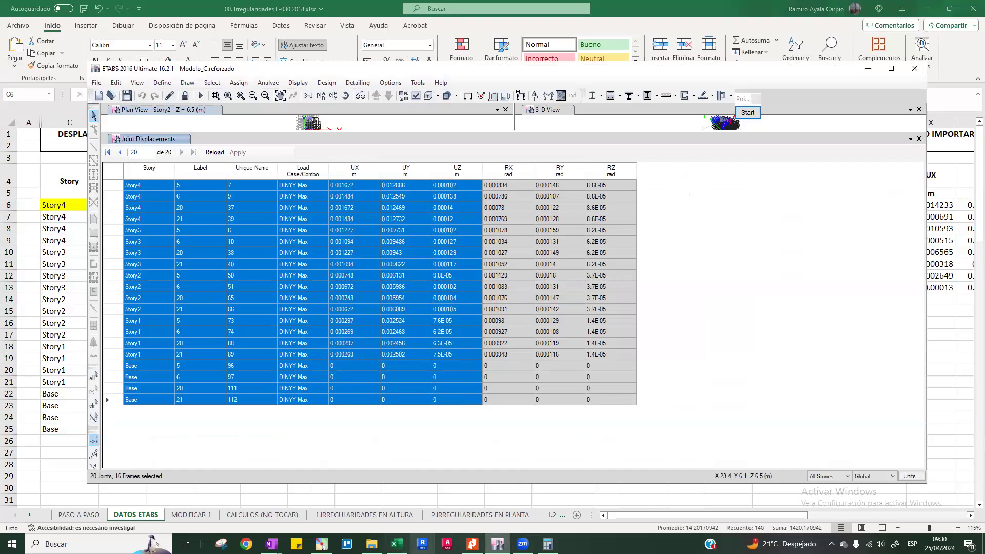
Step: Switch to Excel and paste the DINYY rows at L6 of DATOS ETABS, keeping the destination formatting
left_click(397, 544)
left_click(416, 205)
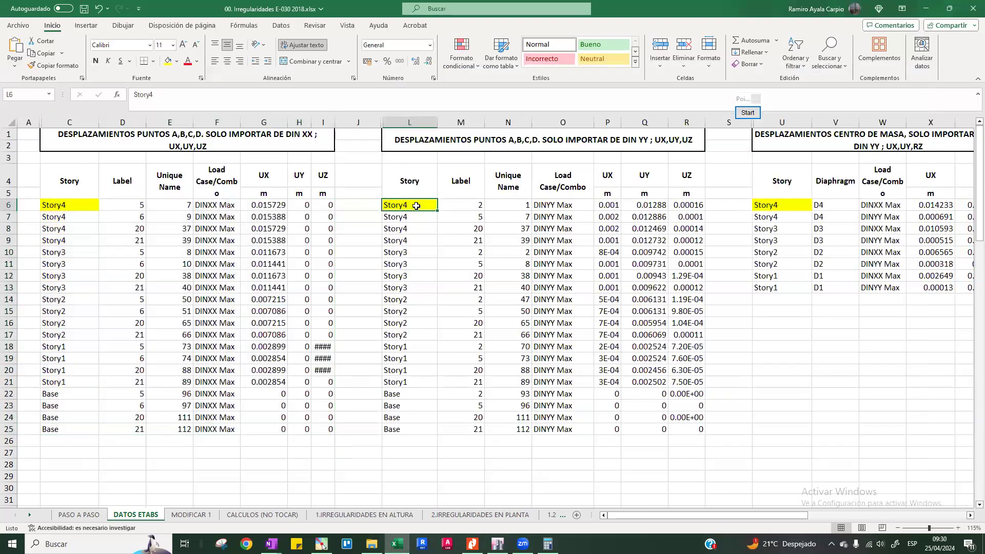
key("ctrl+v")
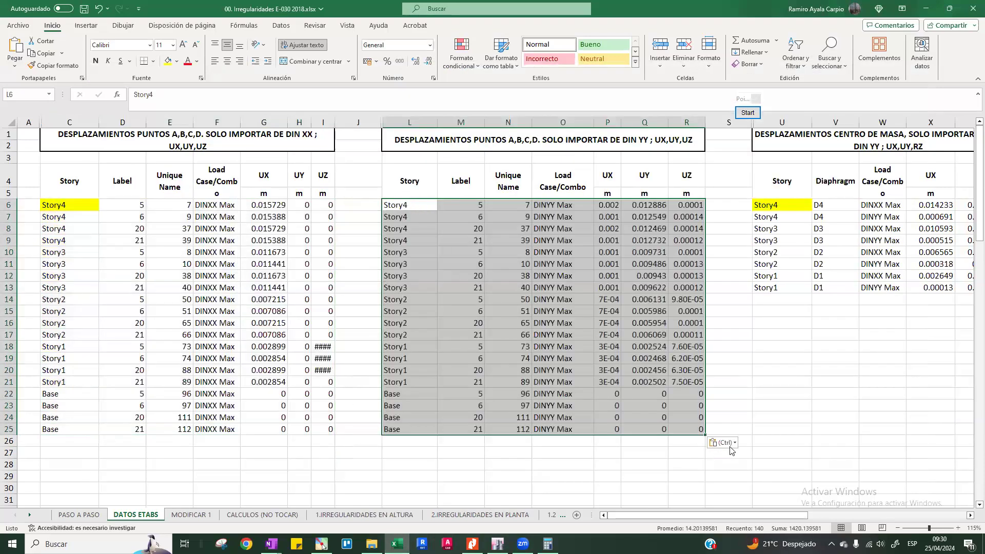
left_click(731, 445)
left_click(732, 472)
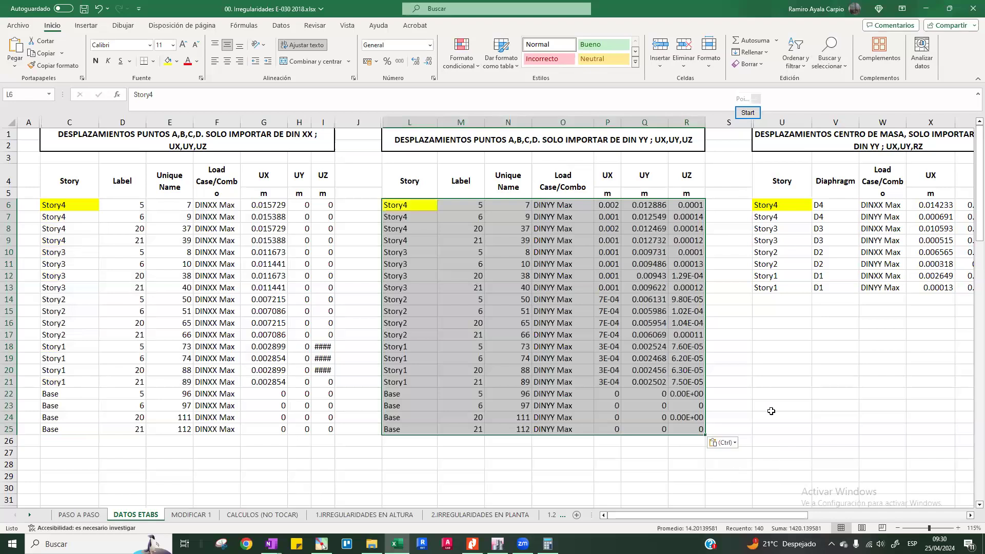
Step: Check the pasted DINYY displacements and review the centre-of-mass displacement instructions in the PASO A PASO sheet
left_click_drag(613, 206, 679, 429)
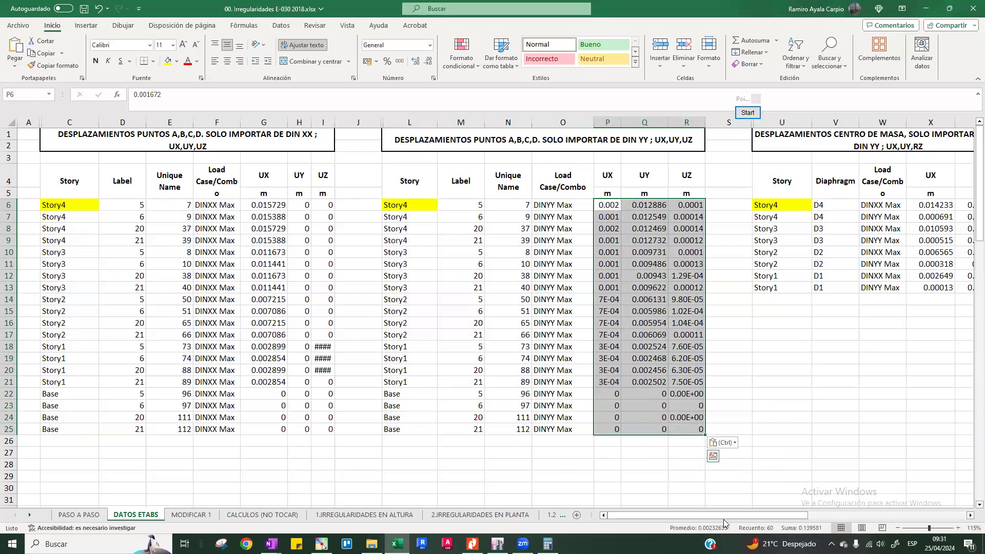
left_click_drag(726, 514, 836, 511)
left_click(79, 515)
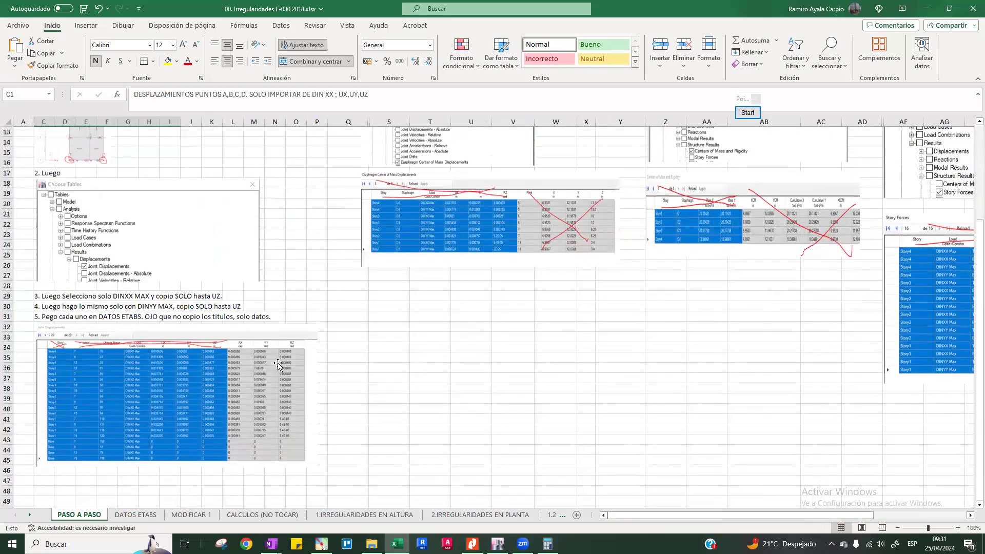
left_click_drag(733, 512, 791, 512)
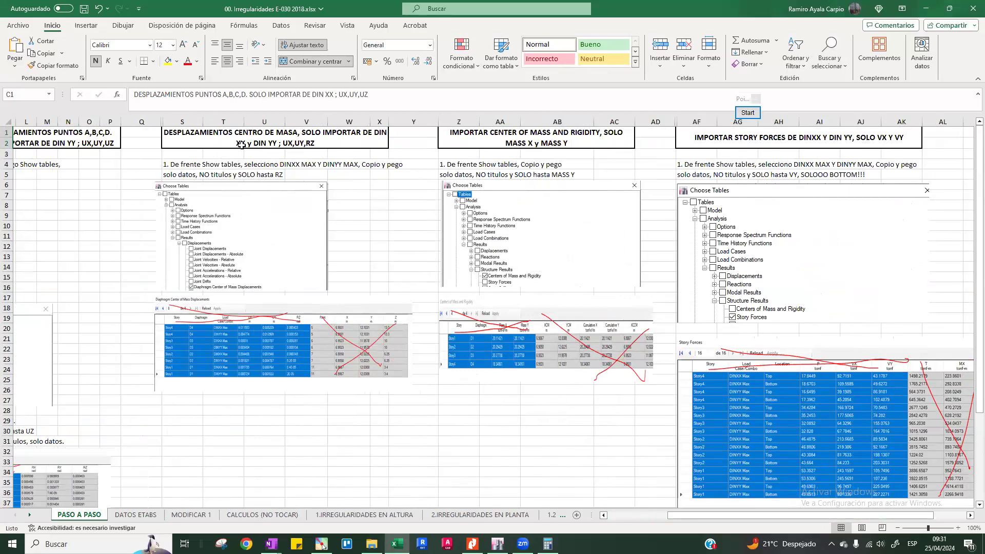
left_click(302, 135)
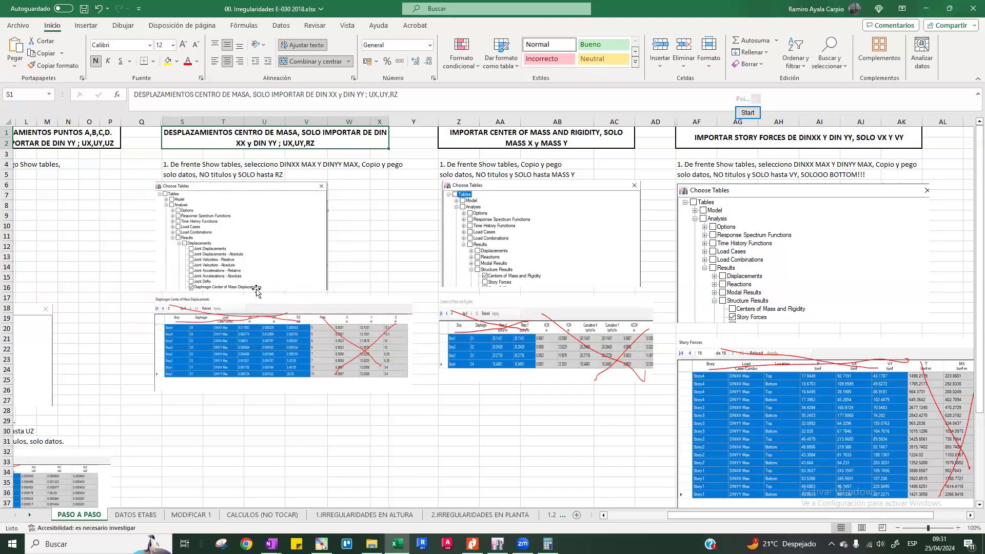
Step: Return to ETABS, close the Joint Displacements table and display the Diaphragm Center of Mass Displacements table
left_click(497, 544)
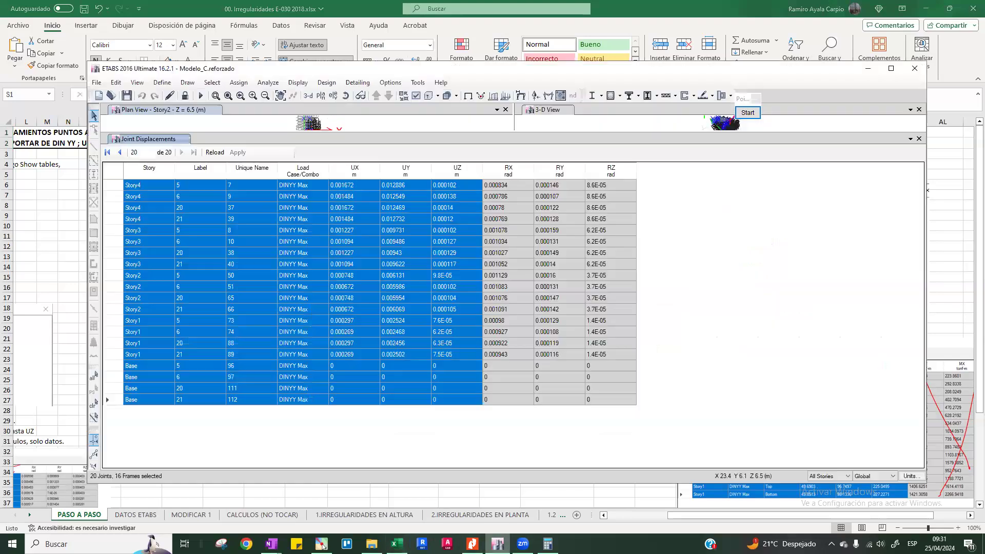
left_click(919, 138)
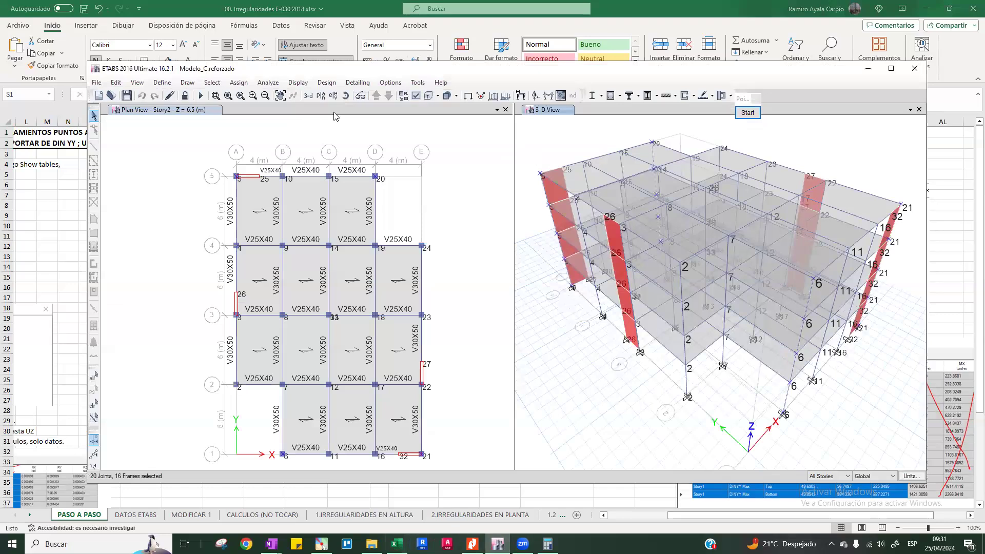
left_click(298, 83)
left_click(339, 333)
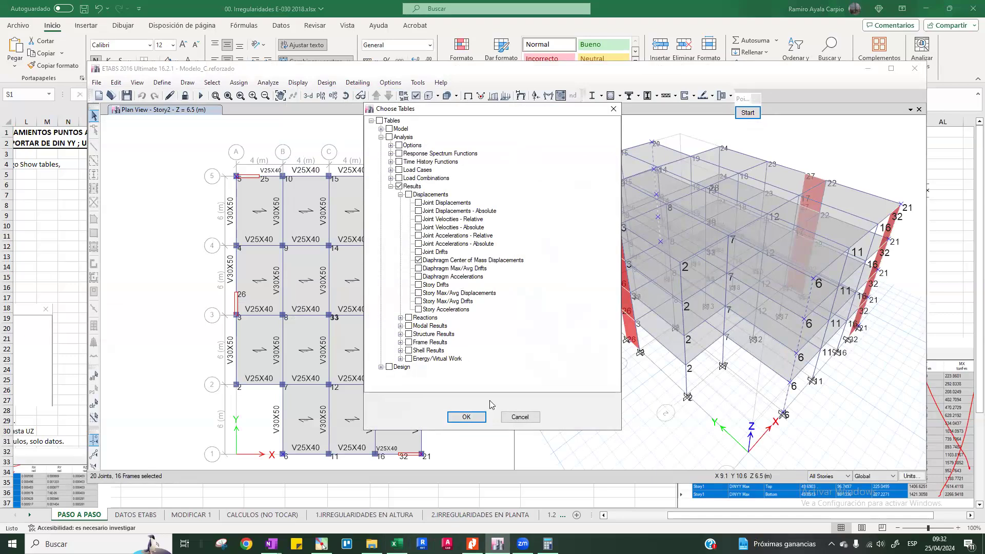
left_click(445, 414)
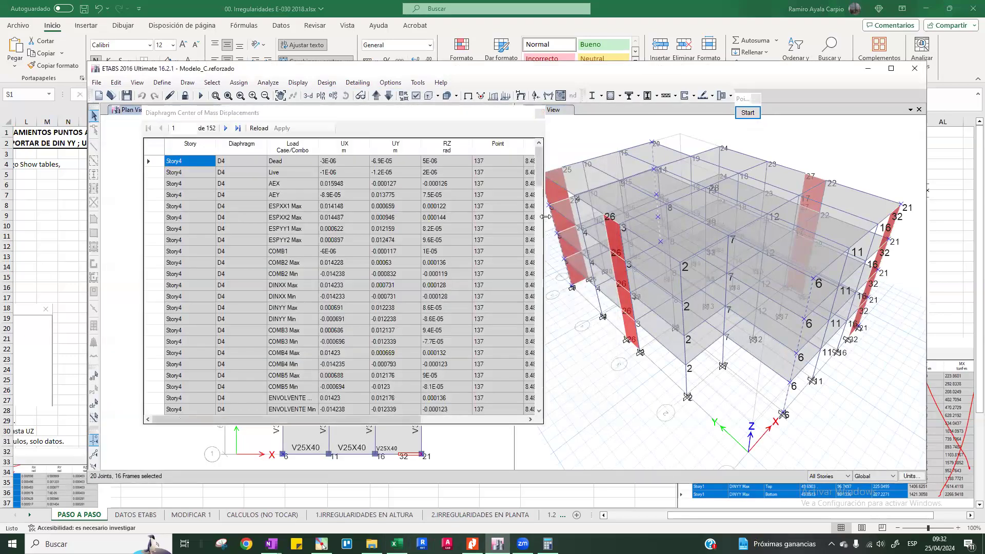
Step: Filter the Diaphragm Center of Mass Displacements table by both DINXX Max and DINYY Max
right_click(305, 147)
left_click(362, 153)
scroll(375, 165, "up", 2)
scroll(375, 165, "down", 1)
left_click(380, 167)
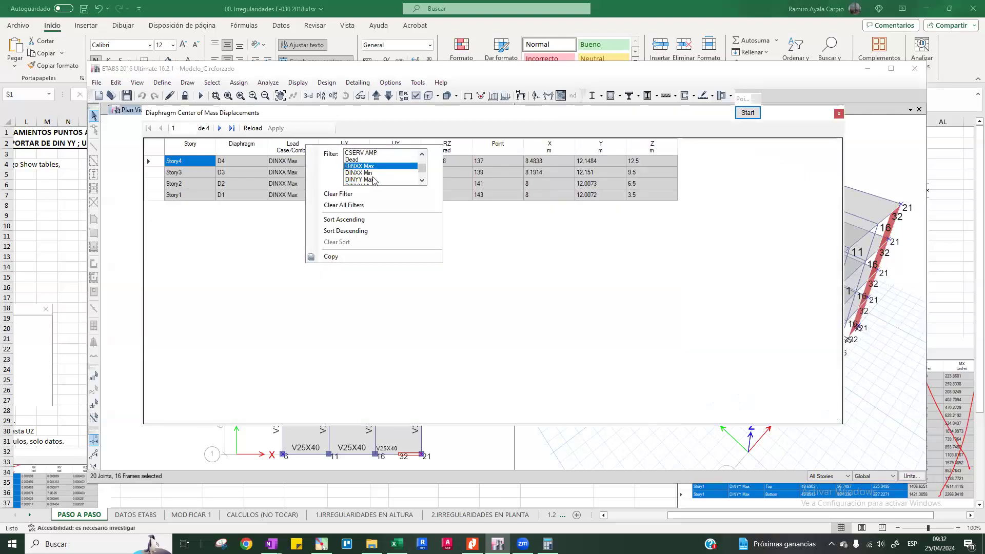
left_click(374, 179, "ctrl")
left_click(449, 194)
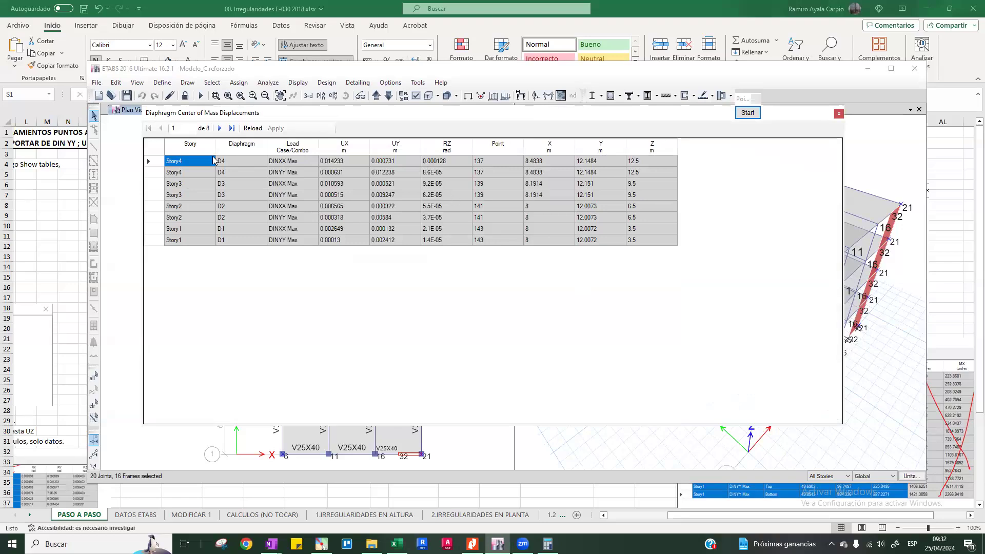
Step: Copy all filtered centre-of-mass displacement rows from the Story column through RZ
left_click_drag(192, 164, 434, 243)
right_click(445, 191)
left_click(475, 213)
Step: Switch to Excel and paste the centre-of-mass displacements at cell U6 of DATOS ETABS, matching the destination formatting
left_click(396, 544)
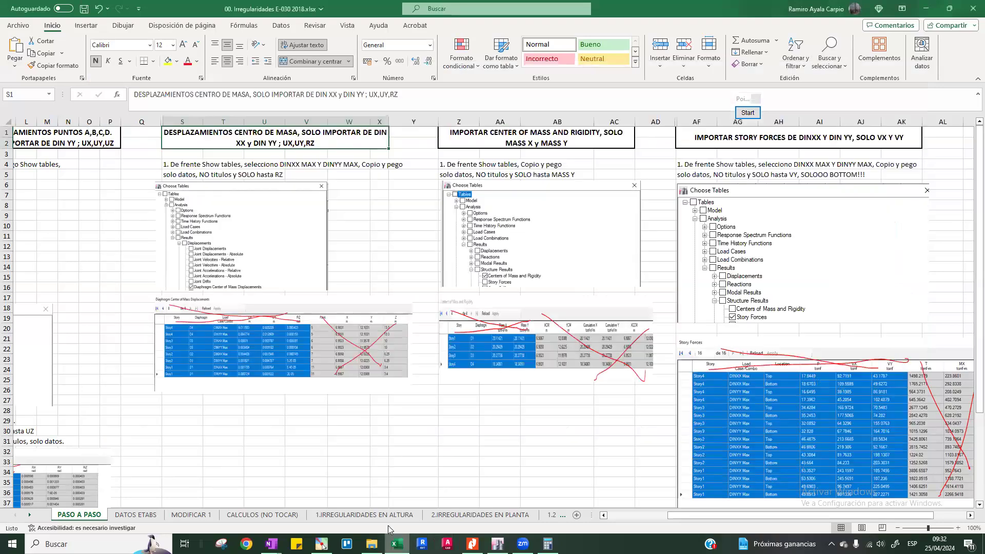
left_click(133, 514)
left_click(308, 310)
left_click(296, 207)
left_click(309, 143)
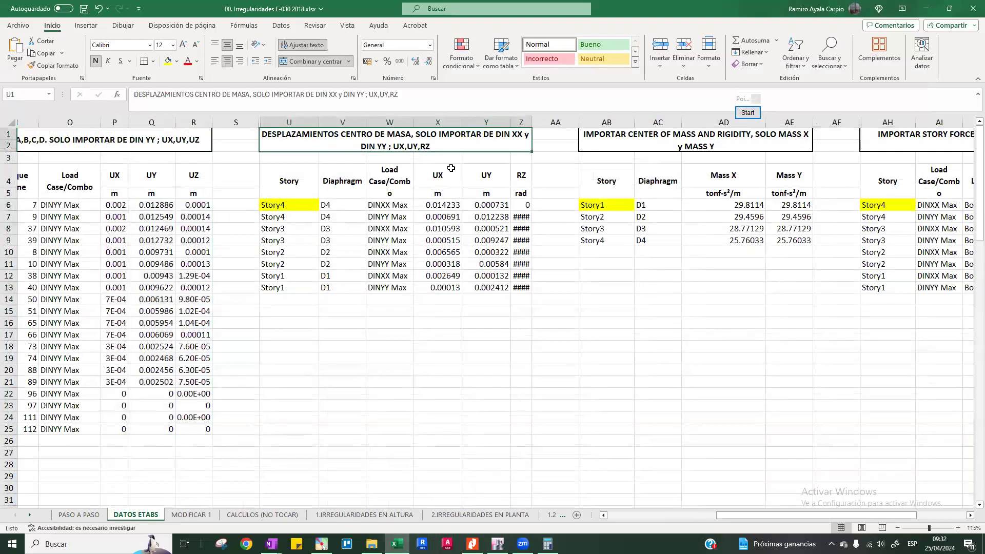
left_click(290, 204)
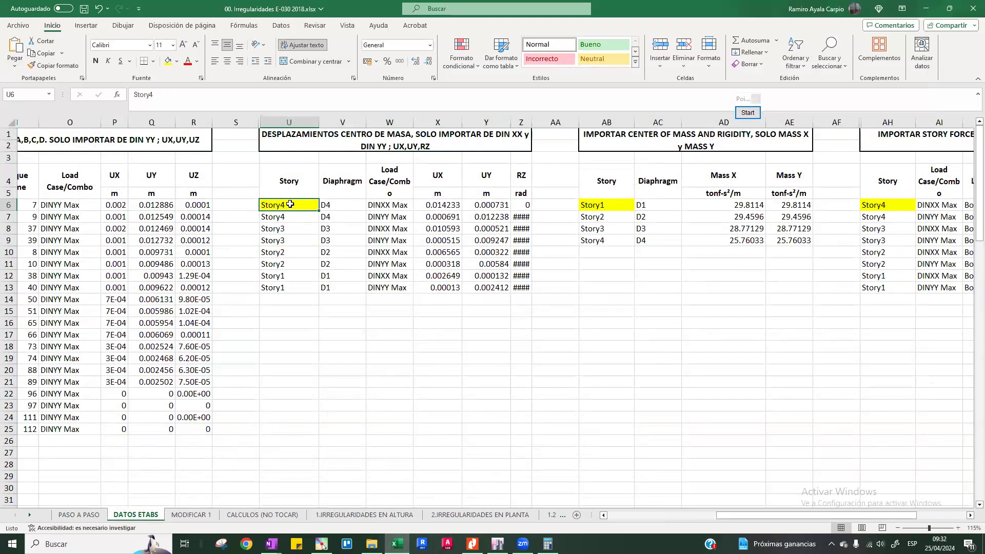
key("ctrl+v")
left_click(549, 301)
left_click(557, 330)
left_click(443, 265)
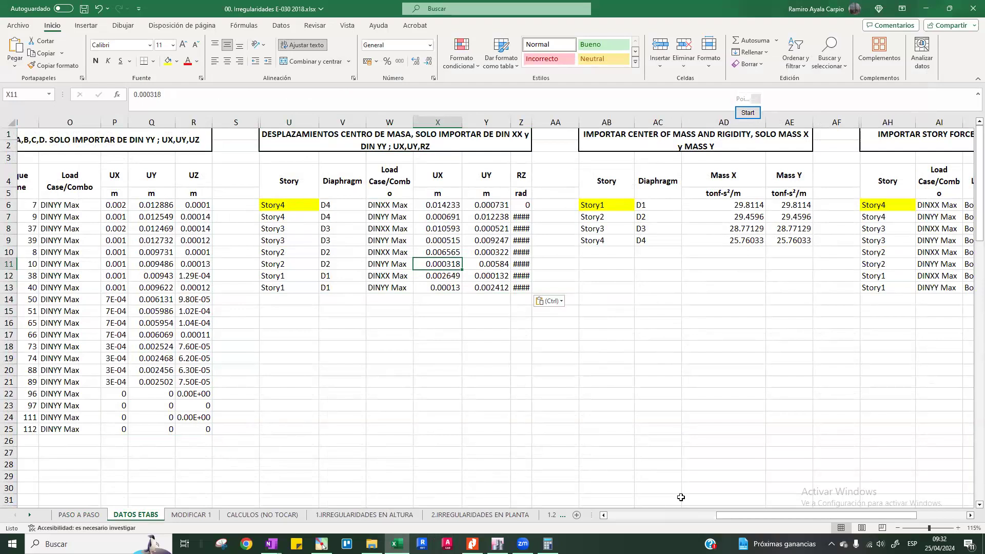
Step: Review the Centers of Mass and Rigidity instructions in PASO A PASO, then return to ETABS and close the displacements table
left_click_drag(815, 515, 932, 515)
left_click(92, 513)
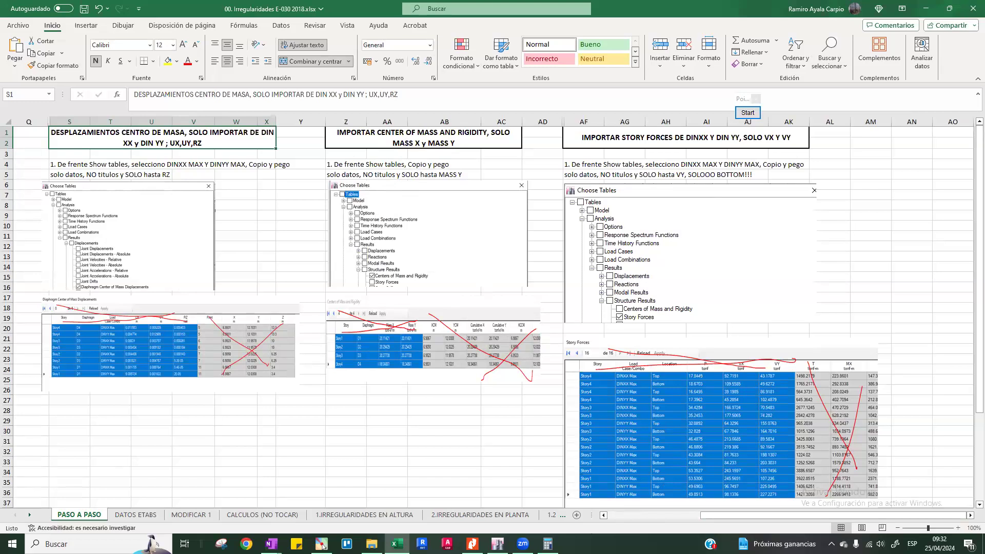
mouse_move(497, 544)
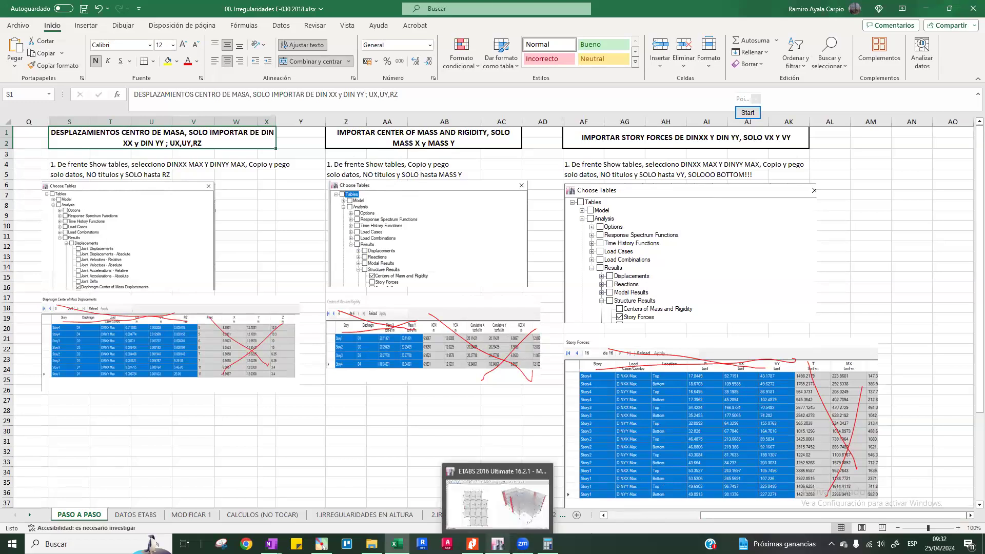
left_click(497, 500)
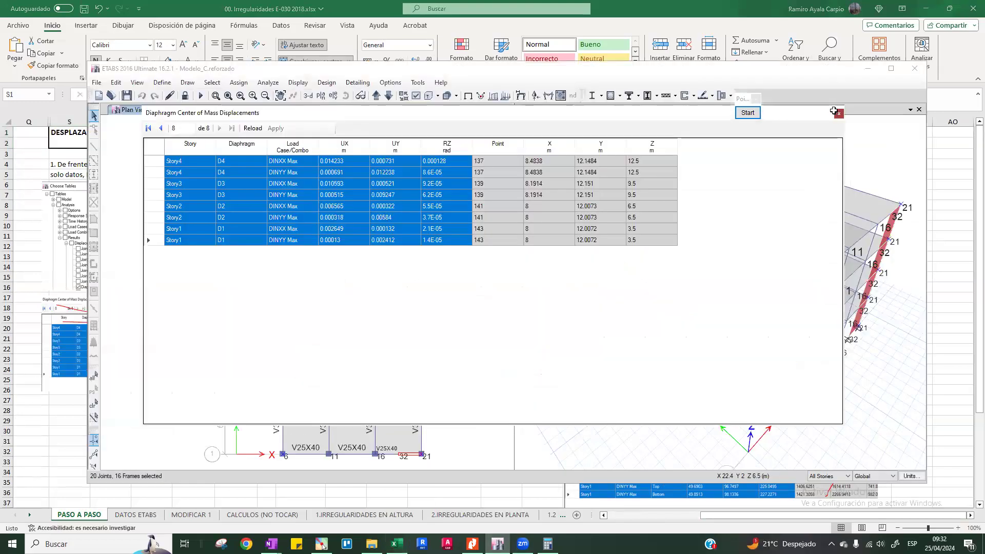
key("alt+Tab")
key("alt+Tab")
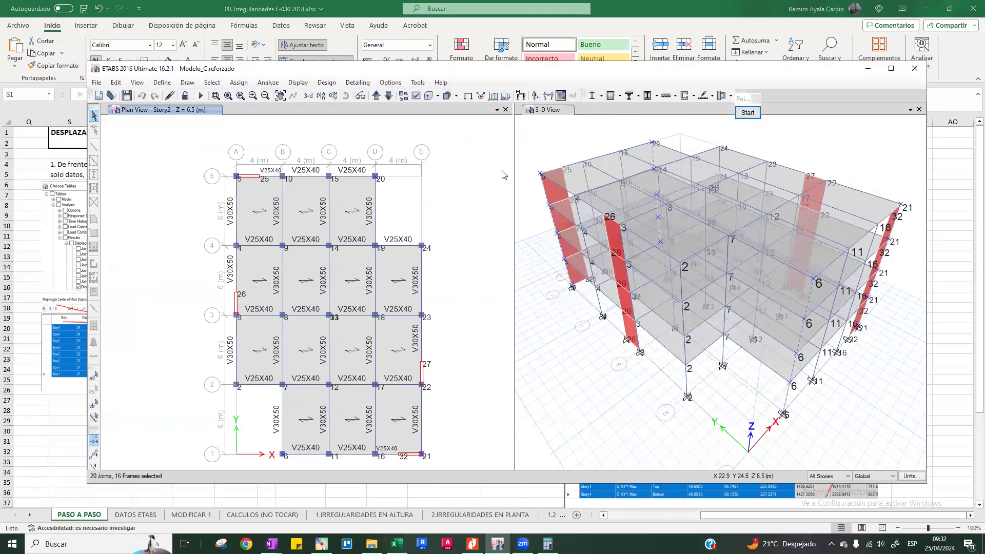
Step: Display the Centers of Mass and Rigidity table from the structure results, without the Displacements tables
key("ctrl+t")
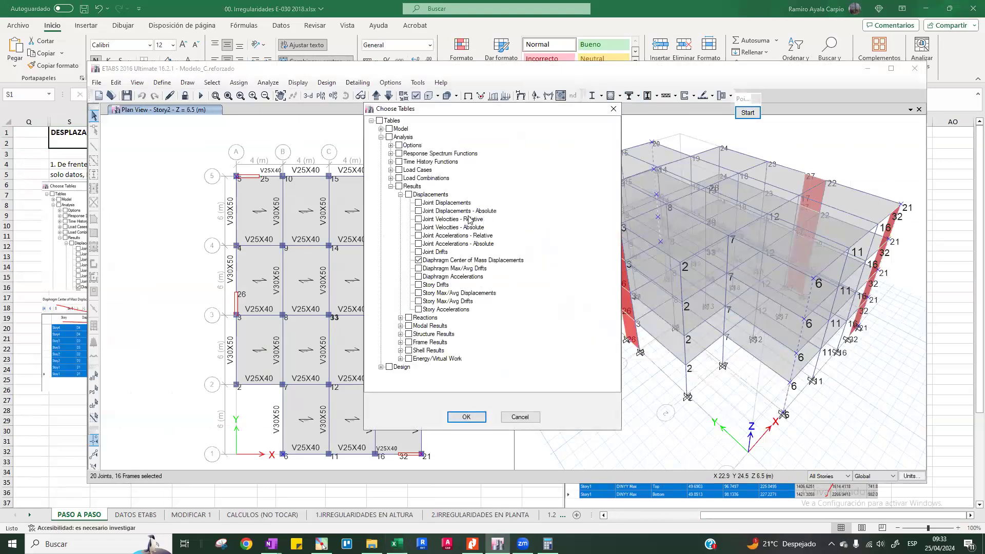
left_click(400, 195)
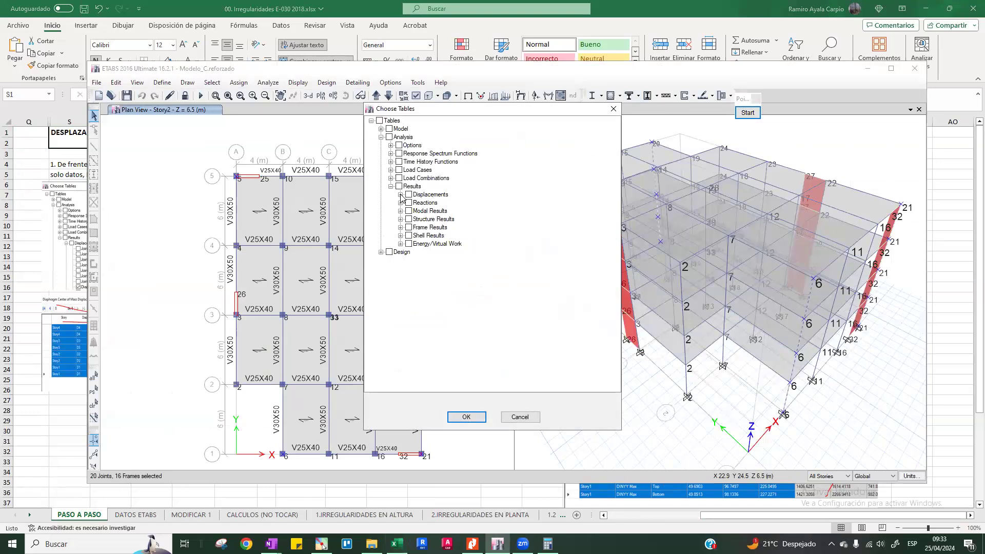
left_click(401, 219)
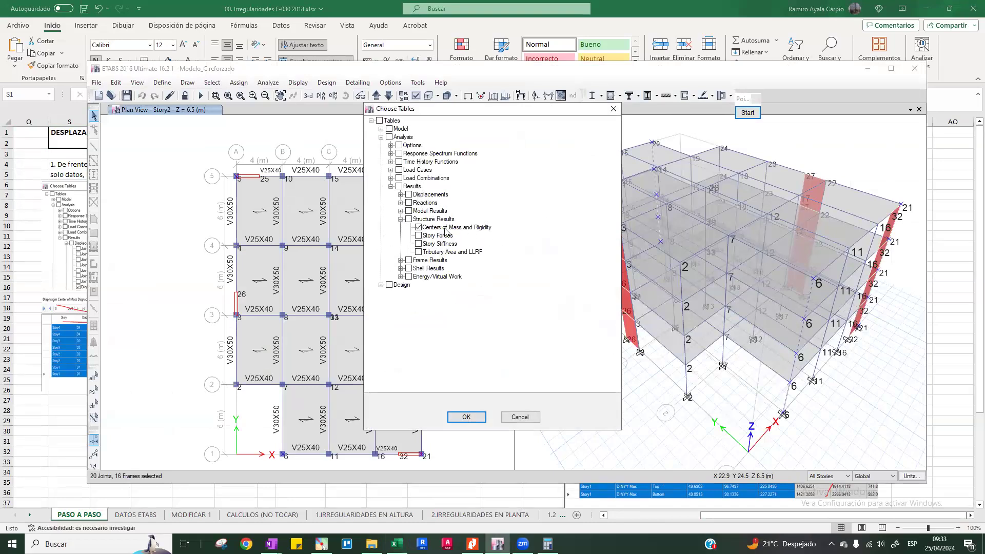
left_click(473, 410)
left_click_drag(532, 114, 569, 166)
Step: Copy the Story1 to Story4 rows from the Story column through Mass Y
left_click_drag(311, 214, 326, 252)
left_click_drag(365, 218, 365, 254)
left_click_drag(315, 213, 329, 263)
left_click_drag(378, 215, 398, 250)
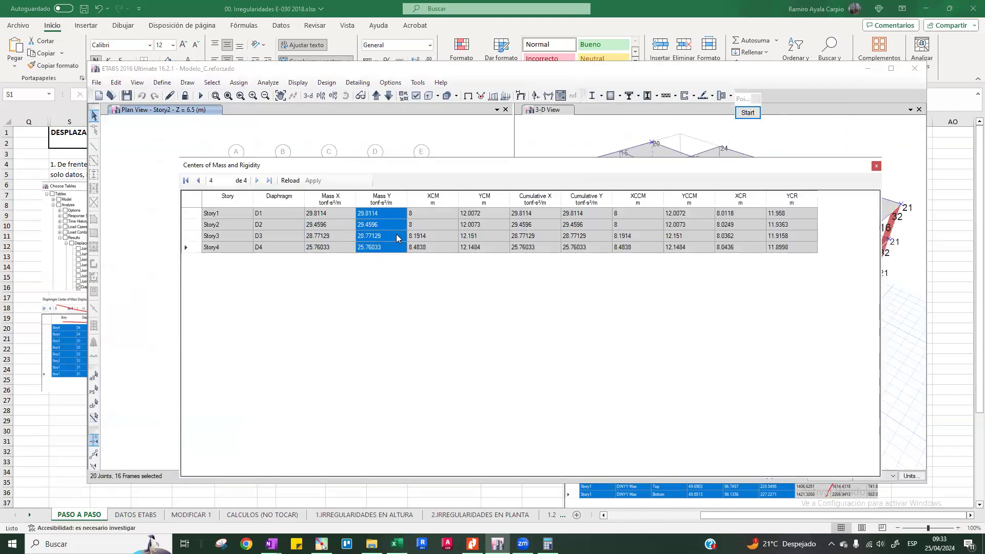
left_click(231, 214)
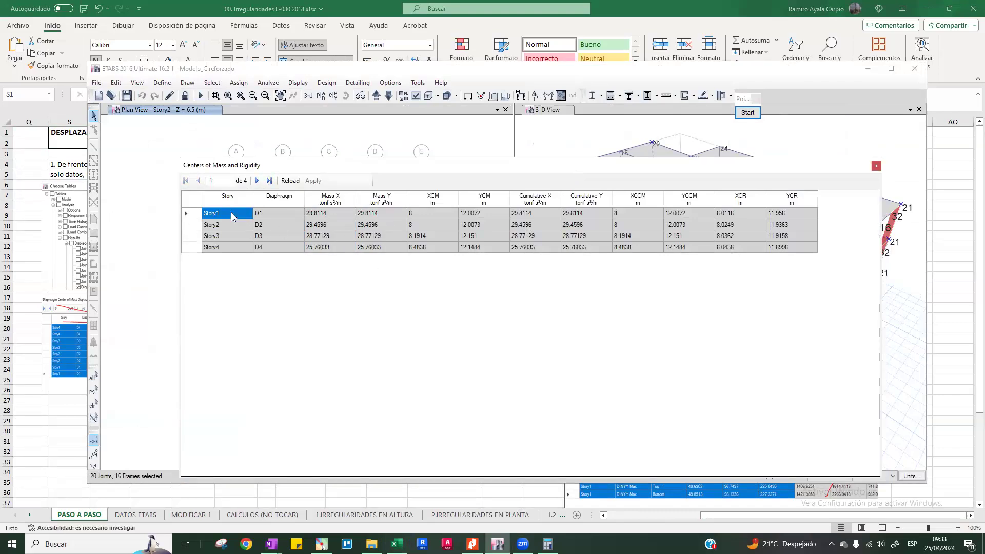
left_click_drag(231, 212, 380, 251)
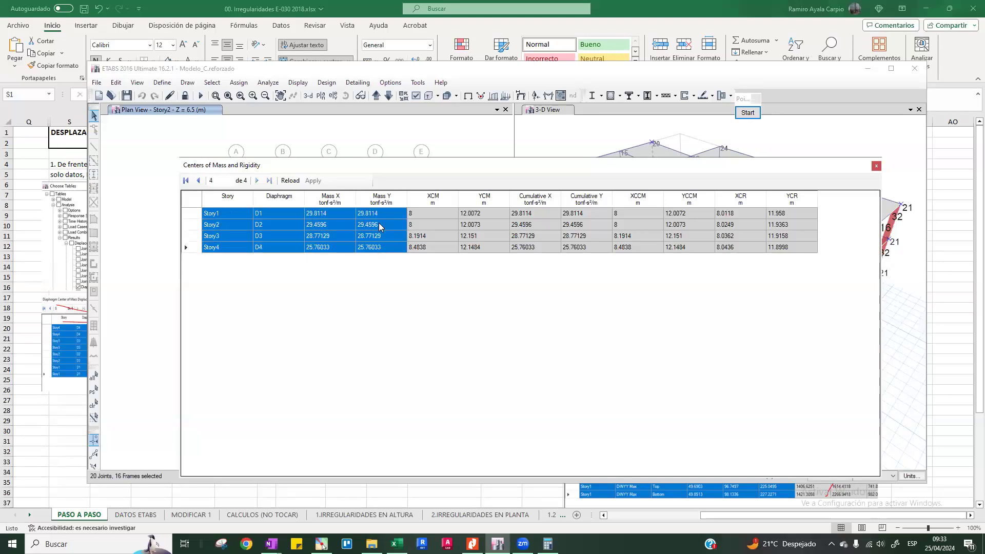
right_click(377, 226)
left_click(410, 237)
Step: Switch to Excel and paste the mass data at cell AB6 of DATOS ETABS, matching the destination formatting
left_click(398, 542)
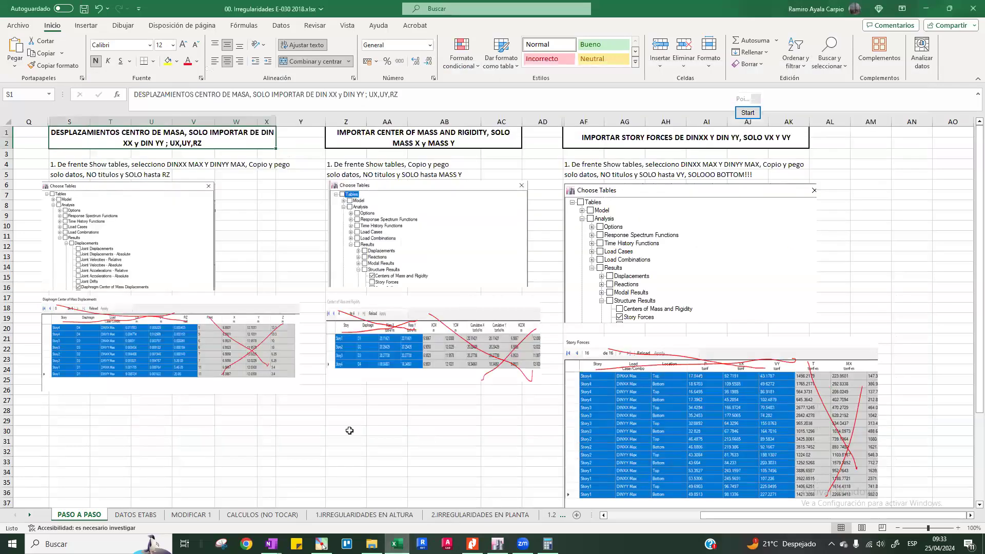
left_click(133, 514)
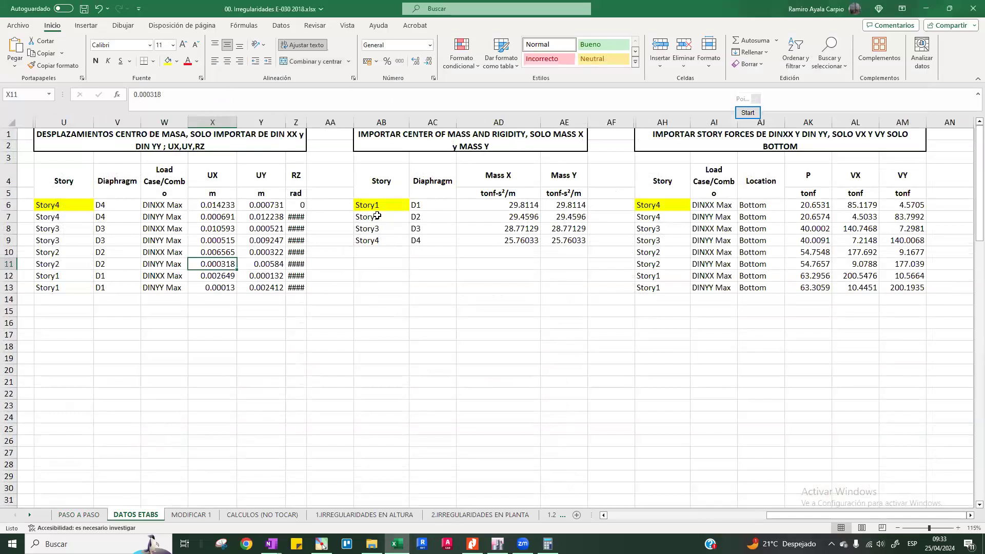
left_click(371, 205)
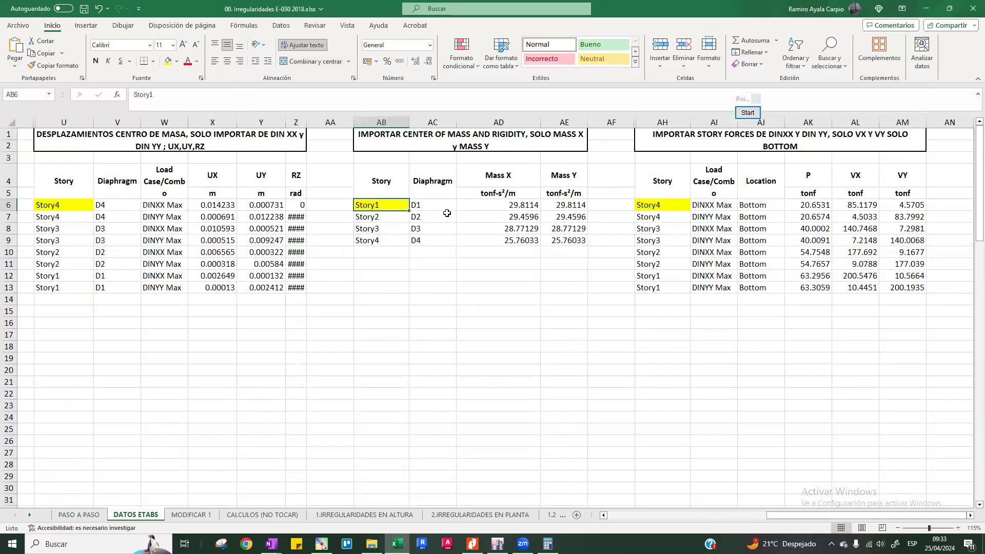
key("ctrl+v")
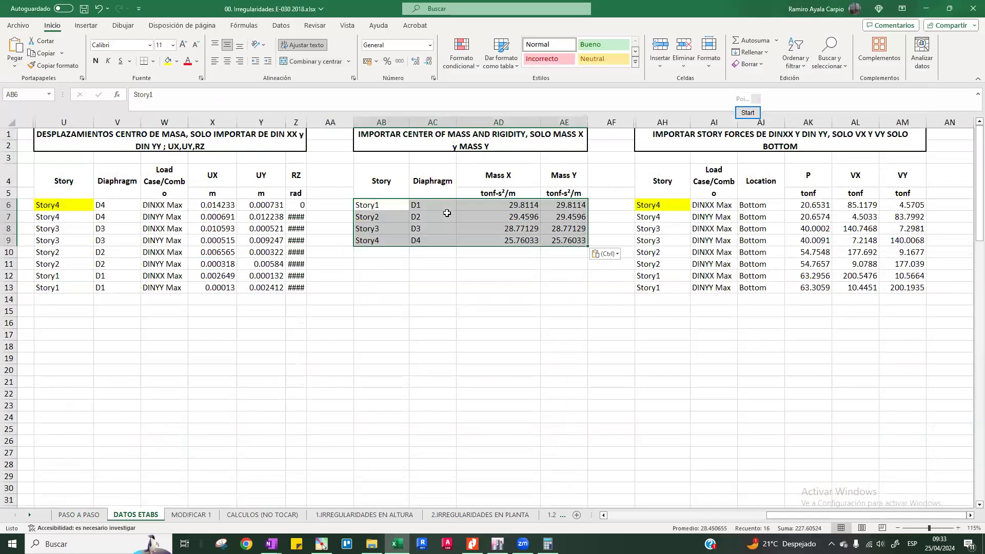
key("ctrl")
key("v")
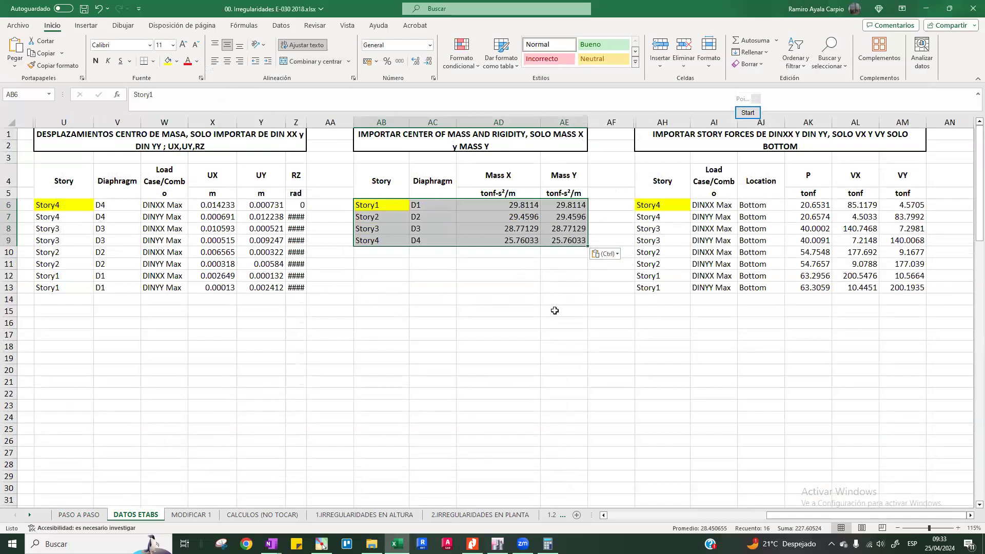
Step: Check the story forces block in DATOS ETABS, then return to ETABS and replace the open table with Story Forces
scroll(805, 416, "right", 3)
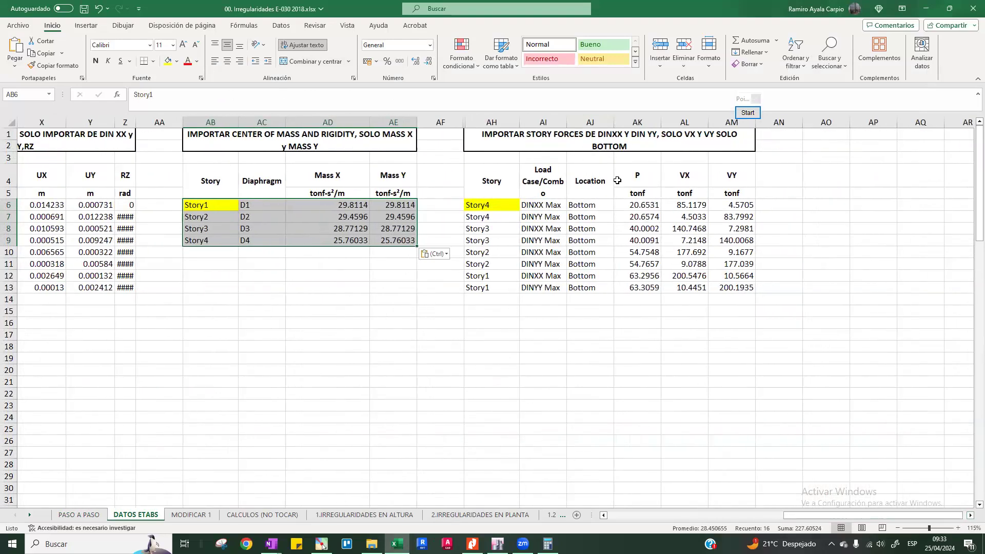
left_click_drag(482, 202, 734, 287)
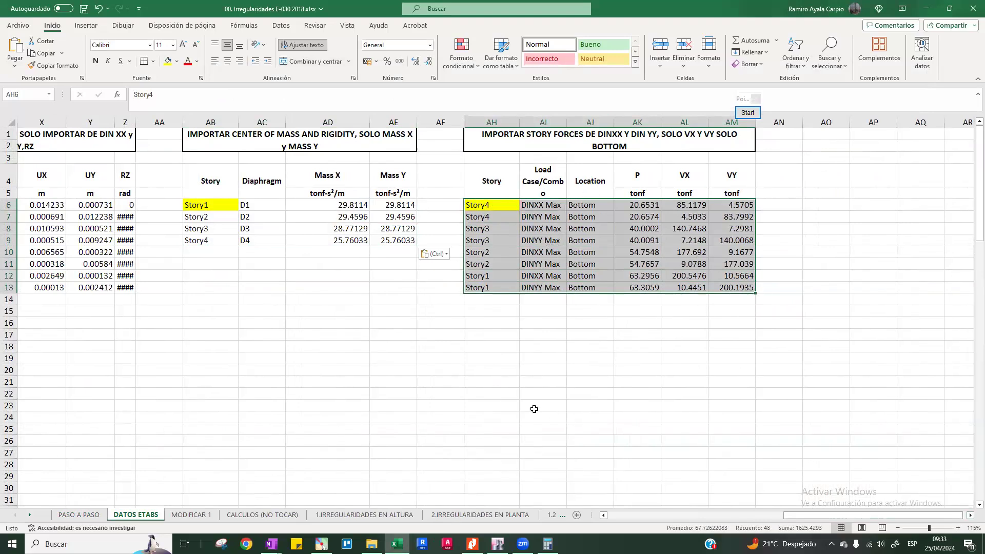
left_click(497, 544)
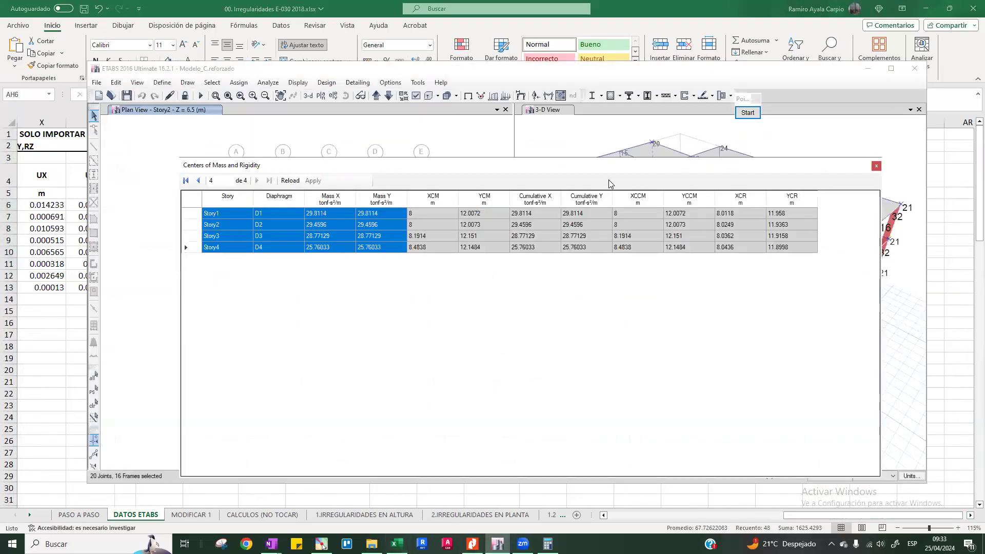
left_click(876, 166)
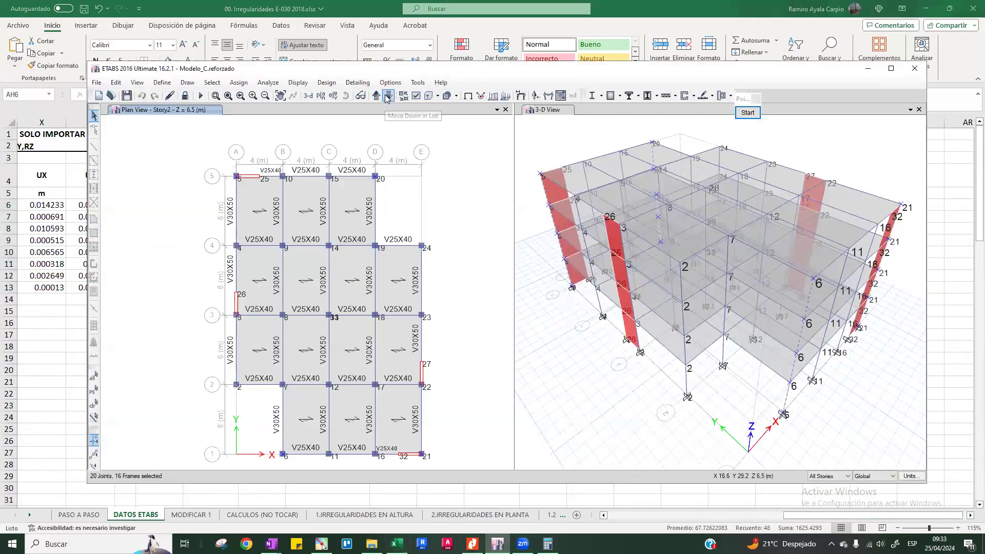
key("ctrl+t")
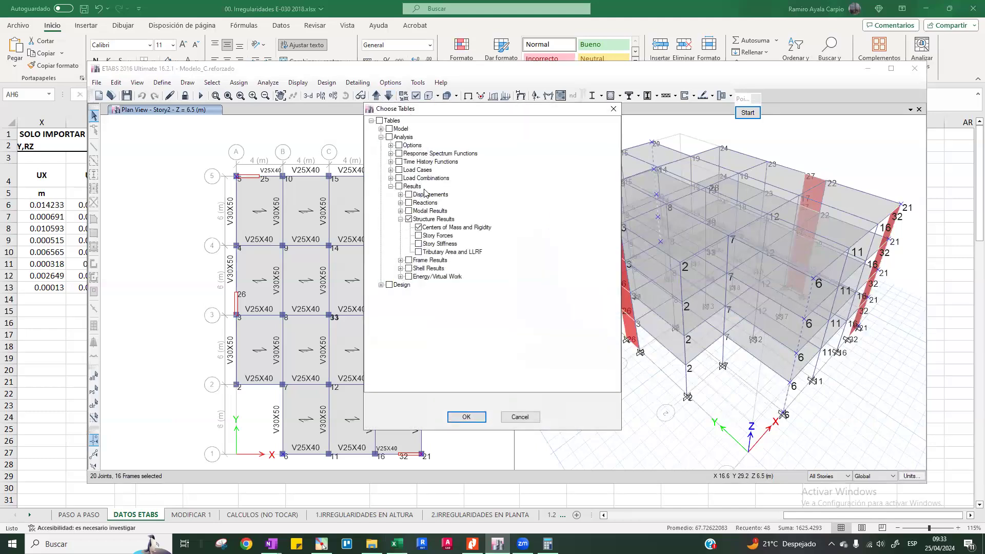
left_click(400, 220)
left_click(400, 220)
left_click(466, 417)
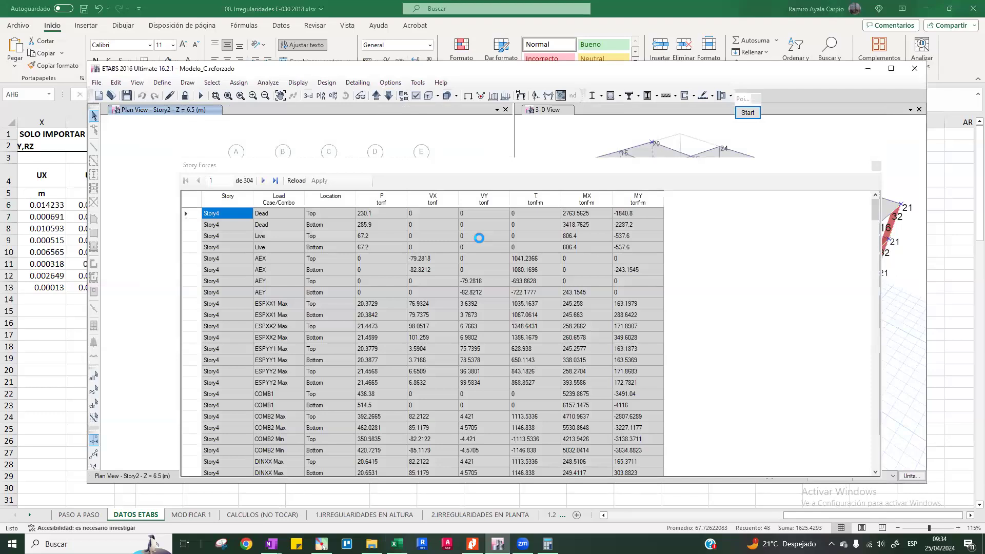
Step: Filter the Story Forces table to DINXX Max and DINYY Max load cases at the Bottom location
right_click(276, 160)
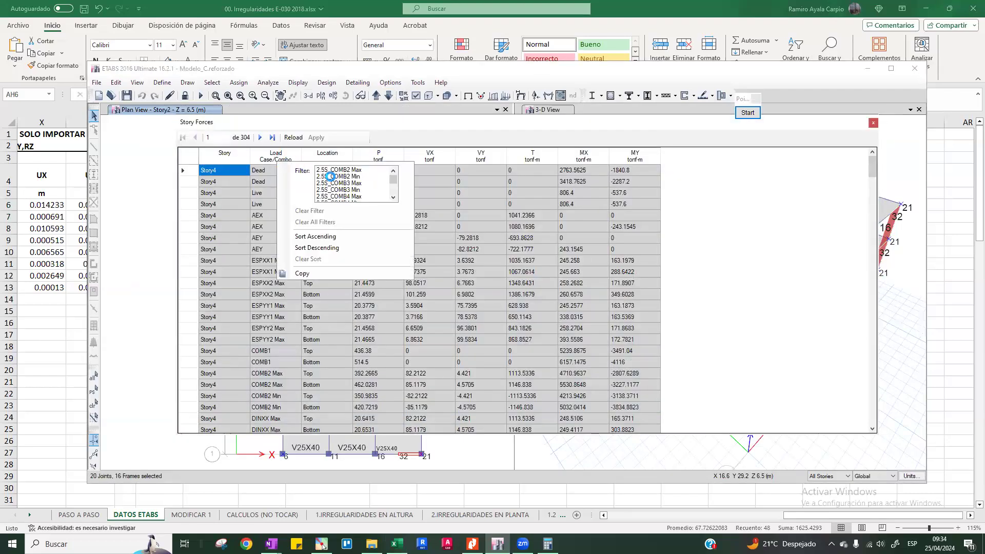
scroll(341, 187, "down", 5)
left_click(349, 196, "ctrl")
left_click(513, 359)
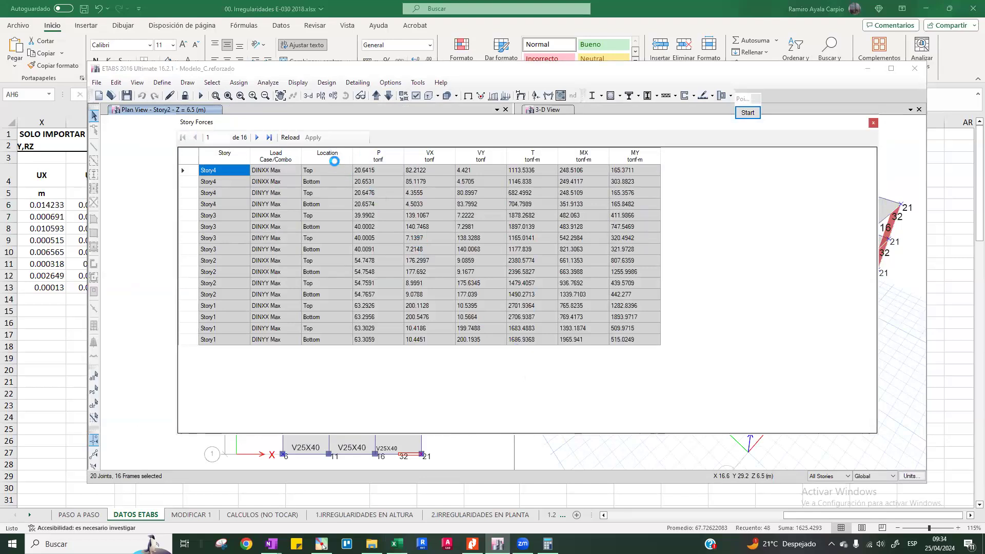
right_click(333, 160)
left_click(387, 169)
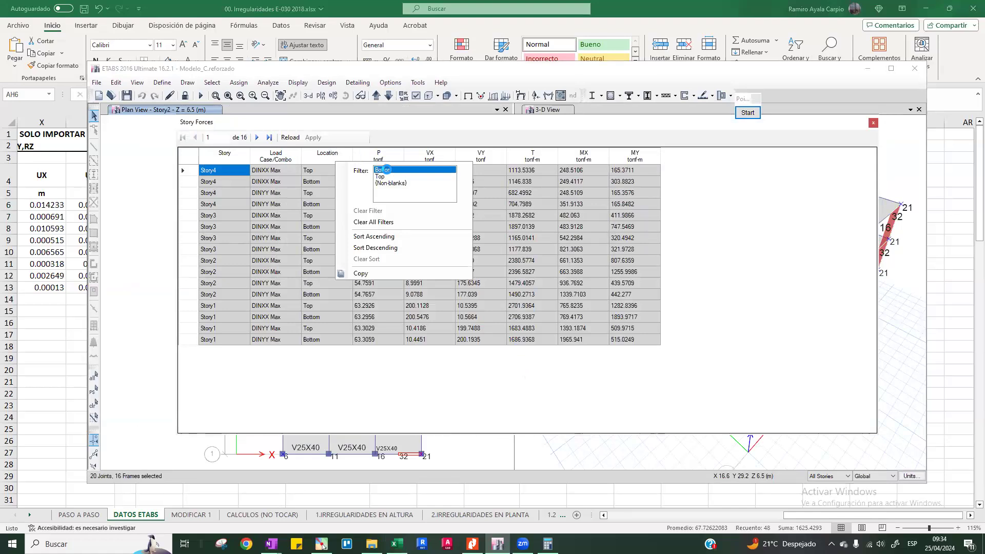
left_click(406, 319)
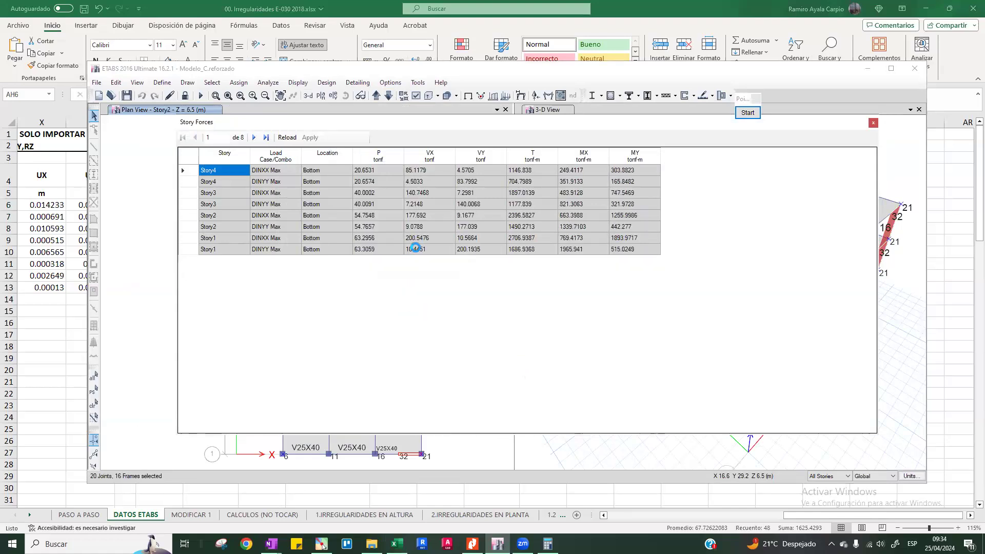
Step: Copy all filtered story force rows from the Story column through VY
left_click(396, 544)
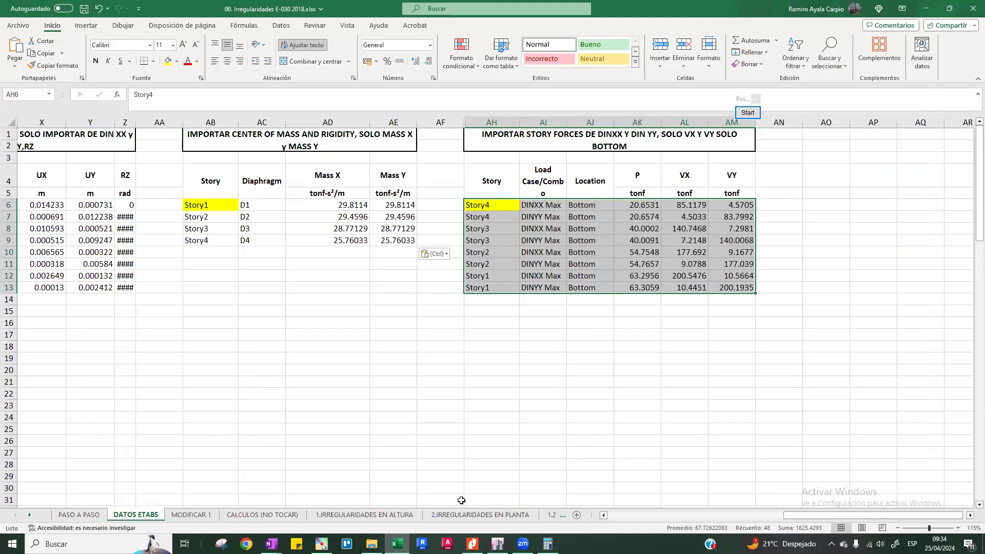
left_click(498, 544)
left_click_drag(229, 169, 464, 250)
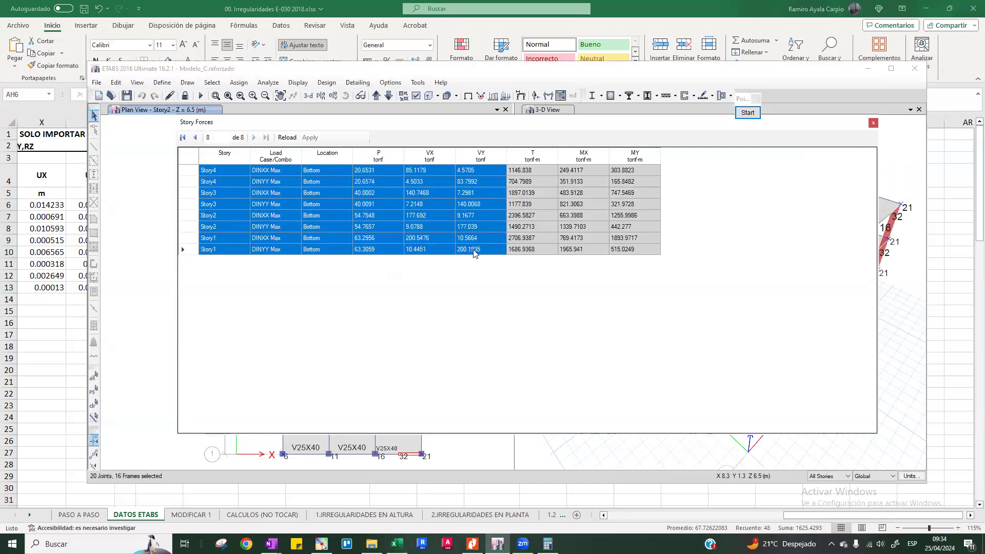
right_click(381, 204)
left_click(408, 220)
Step: Switch to Excel and paste the story forces at cell AH6 of DATOS ETABS, matching the destination formatting
key("alt+Tab")
left_click(505, 206)
key("ctrl+v")
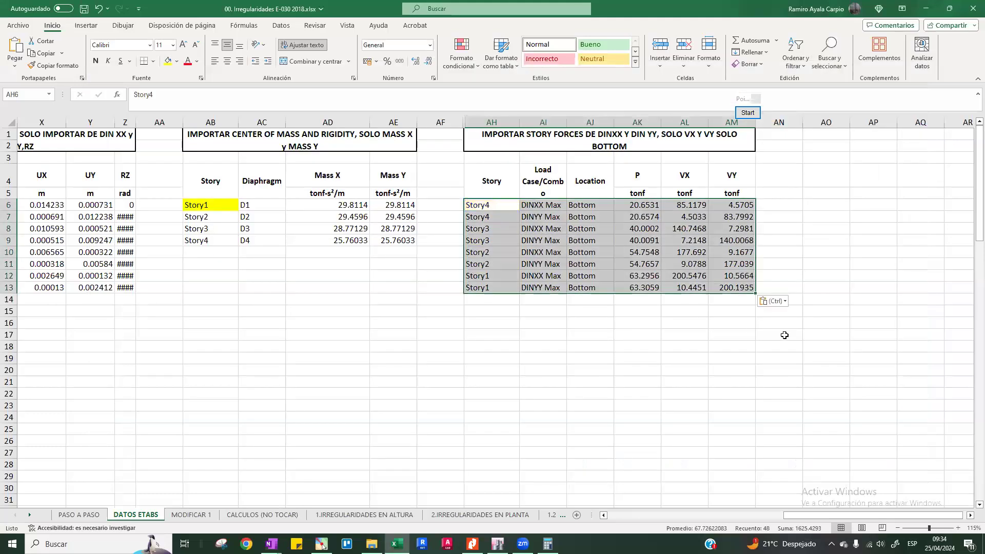
left_click(772, 302)
left_click(772, 321)
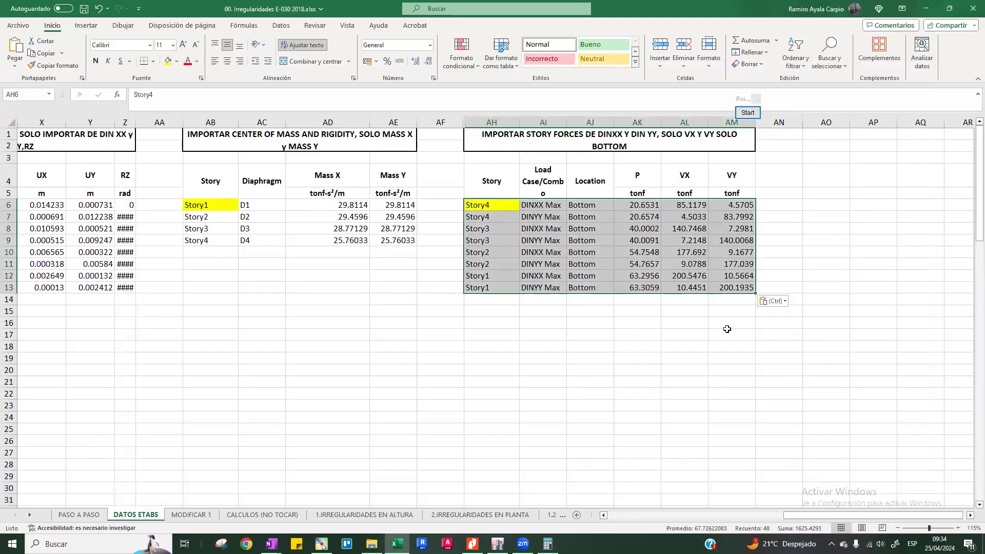
scroll(723, 329, "down", 2, "ctrl")
scroll(722, 329, "down", 1, "ctrl")
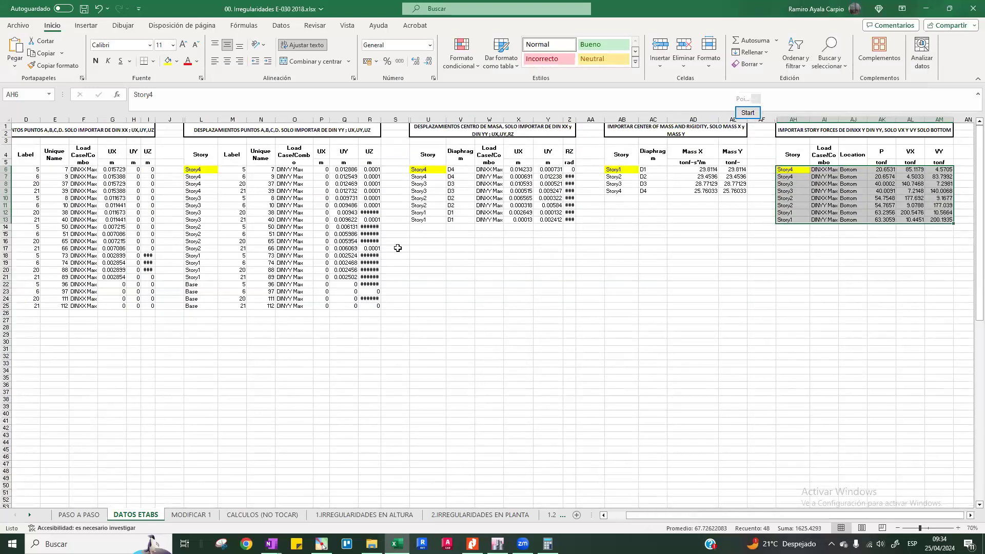
scroll(207, 263, "down", 1, "ctrl")
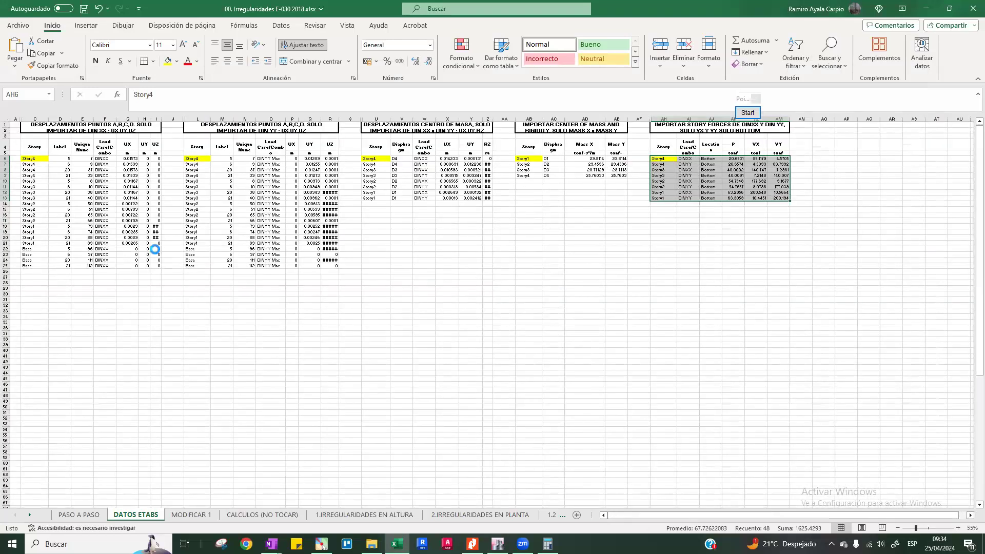
Step: Switch to the E-030 2018 OFICIAL PDF and find Artículo 34, Redundancia, on page 31
scroll(156, 250, "up", 1, "ctrl")
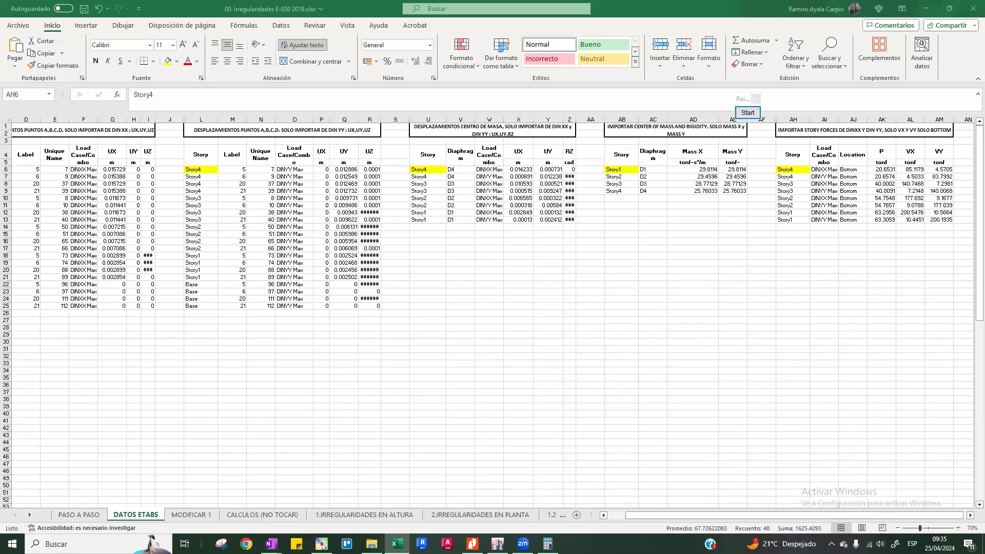
left_click(473, 544)
scroll(762, 328, "down", 4)
scroll(886, 265, "down", 10)
scroll(887, 266, "down", 20)
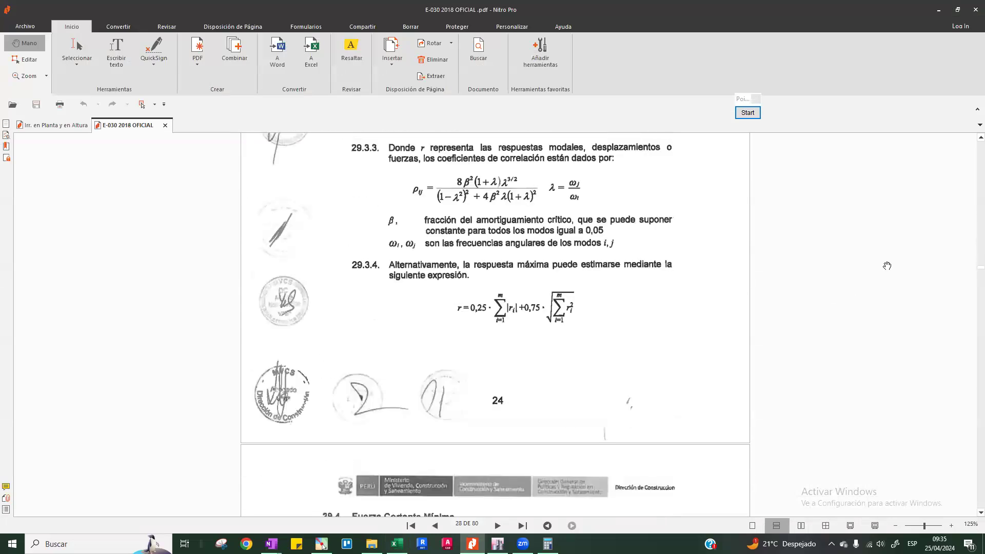
scroll(887, 266, "down", 5)
scroll(887, 266, "down", 1, "ctrl")
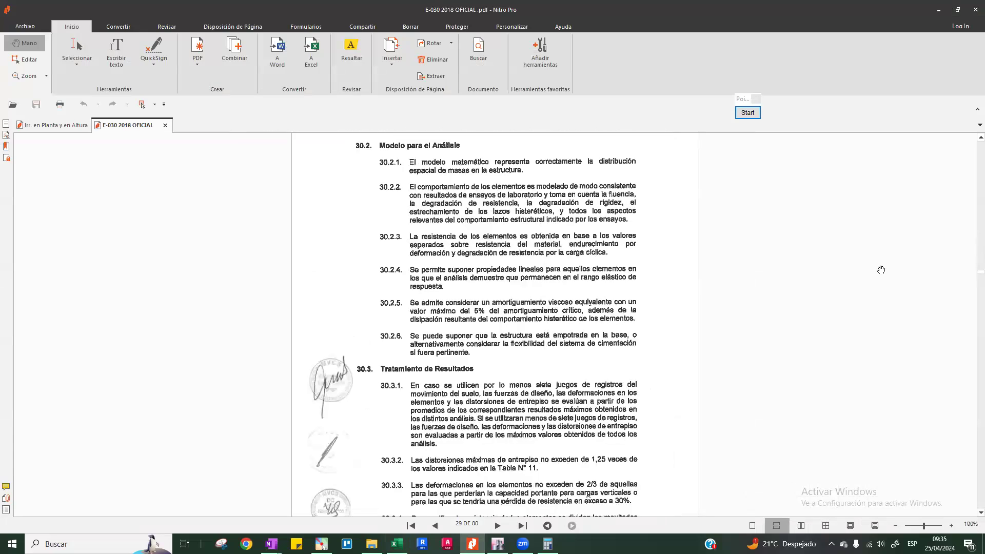
scroll(880, 270, "down", 10)
scroll(881, 270, "up", 6)
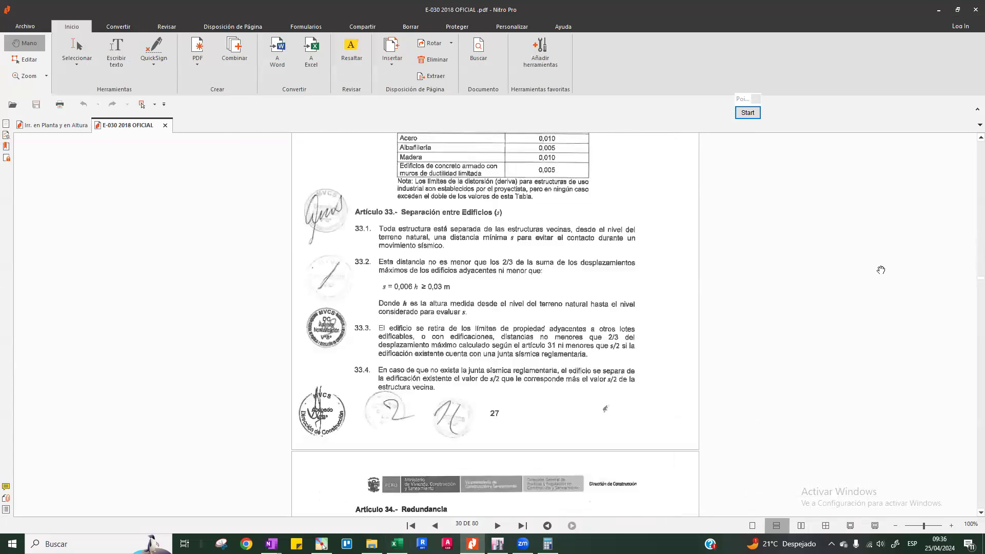
scroll(719, 266, "down", 4)
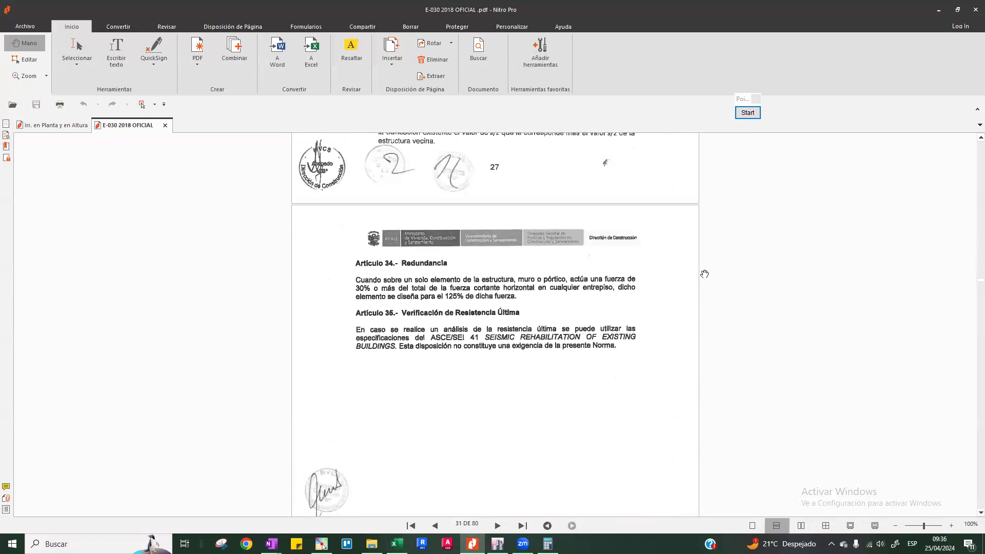
scroll(677, 303, "up", 2, "ctrl")
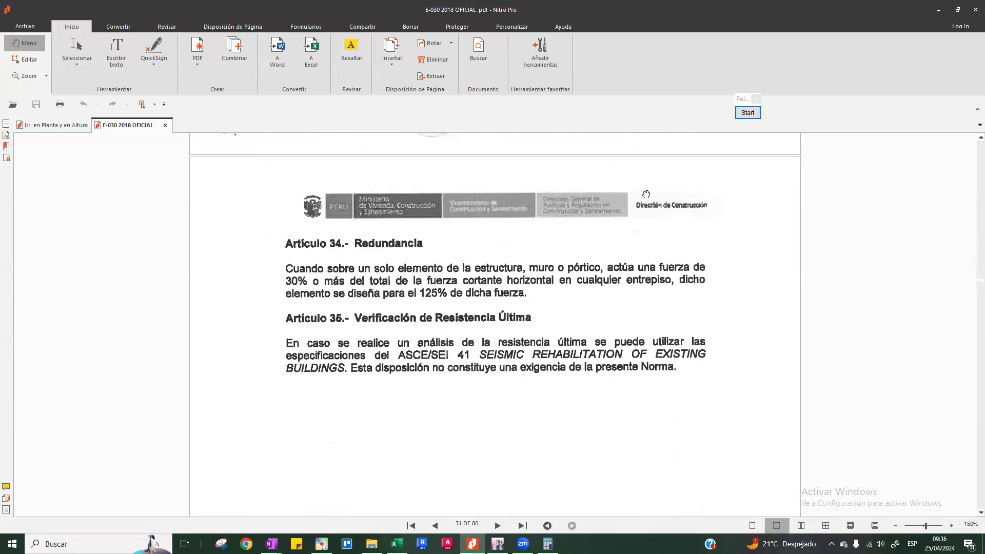
Step: Start on-screen annotation and highlight in yellow the Artículo 34 text from "30% o más del total" to "125% de dicha fuerza"
left_click(747, 113)
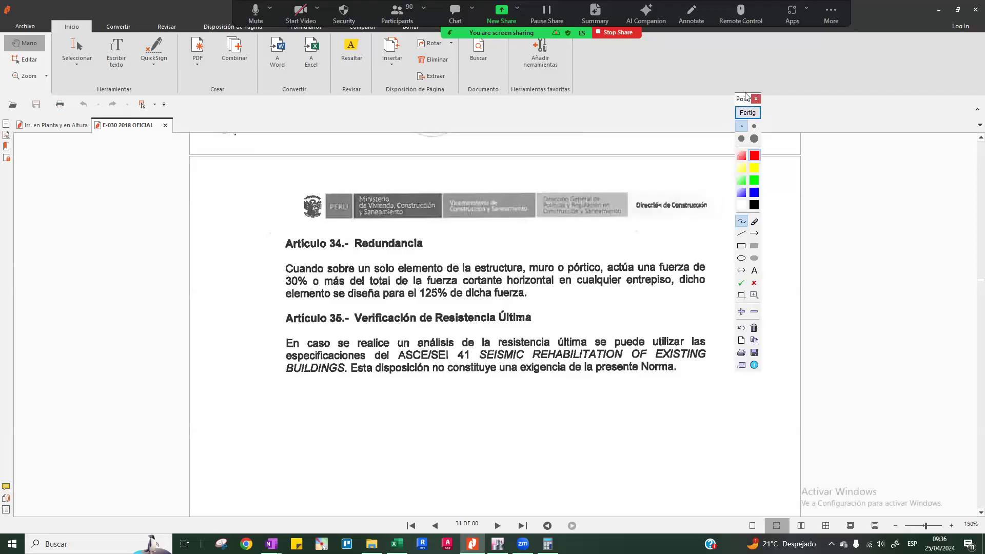
left_click_drag(746, 96, 792, 99)
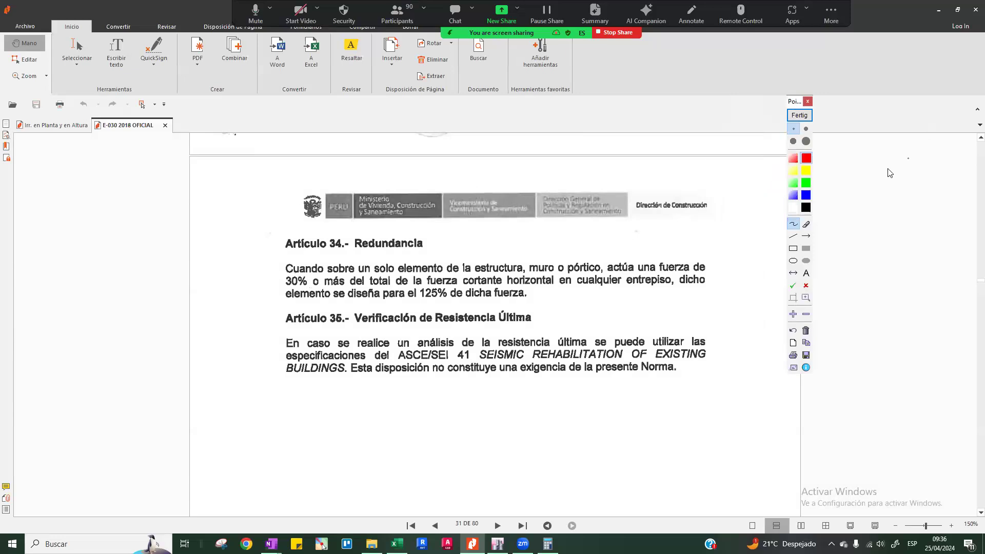
left_click(793, 170)
left_click(793, 141)
left_click_drag(285, 281, 701, 280)
left_click_drag(274, 292, 528, 294)
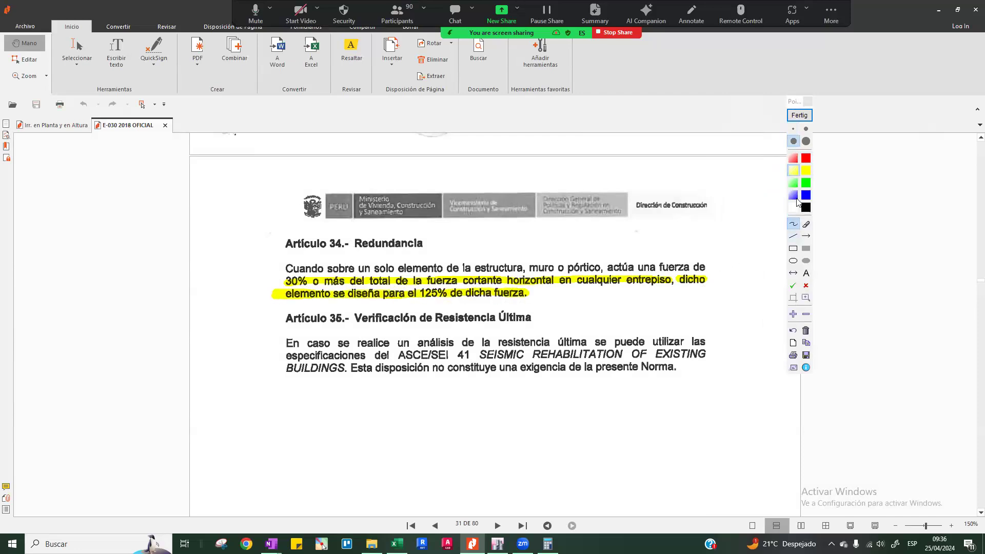
Step: Sketch in thin blue pen a floor plan with two opposite edge walls below Artículo 35, labelling each wall 45%V
left_click(805, 195)
left_click(793, 128)
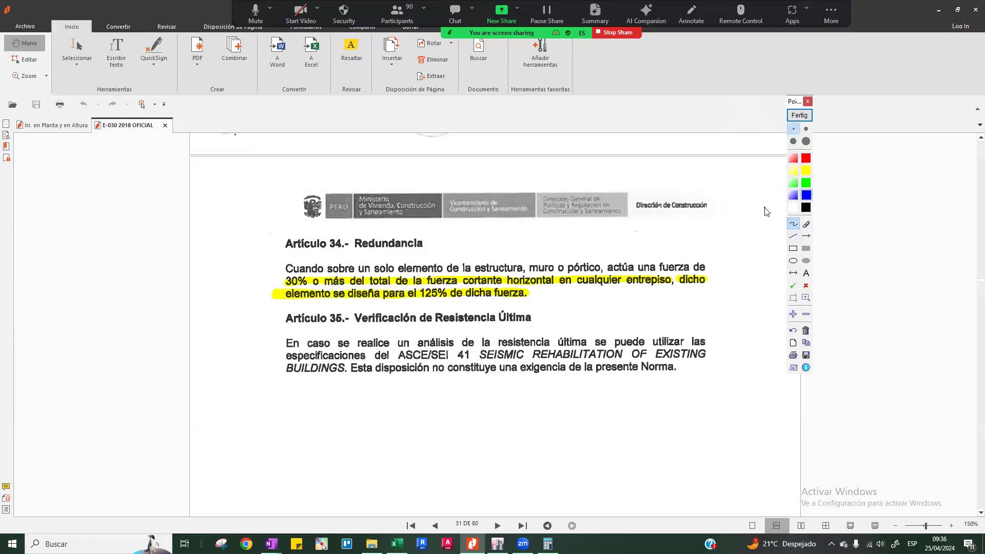
mouse_move(345, 392)
left_mouse_down()
mouse_move(343, 451)
mouse_move(439, 446)
mouse_move(357, 468)
mouse_move(366, 393)
mouse_move(400, 390)
left_mouse_up()
mouse_move(395, 461)
left_mouse_down()
mouse_move(378, 460)
mouse_move(412, 451)
mouse_move(383, 459)
mouse_move(394, 459)
left_mouse_up()
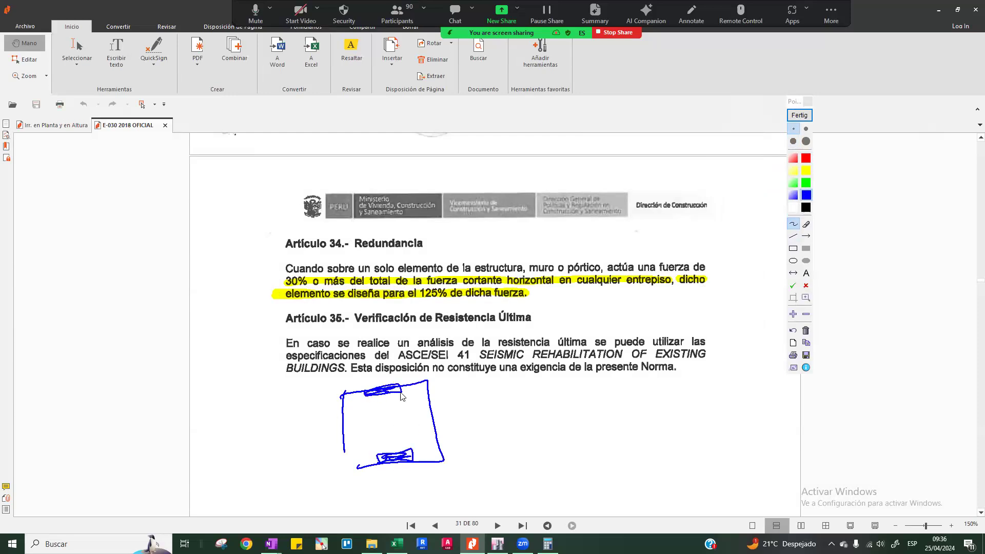
mouse_move(400, 394)
left_mouse_down()
mouse_move(446, 400)
mouse_move(490, 397)
mouse_move(493, 388)
left_mouse_up()
mouse_move(409, 463)
left_mouse_down()
mouse_move(447, 482)
mouse_move(490, 481)
mouse_move(494, 469)
left_mouse_up()
Step: Mark scattered columns inside the sketched floor plan and label their shear share 10%
left_click(353, 403)
left_click(353, 411)
left_click_drag(356, 424, 356, 431)
left_click(375, 411)
left_click_drag(385, 423, 391, 435)
left_click(403, 407)
mouse_move(414, 392)
left_mouse_down()
mouse_move(417, 432)
mouse_move(455, 430)
left_mouse_up()
left_click(460, 421)
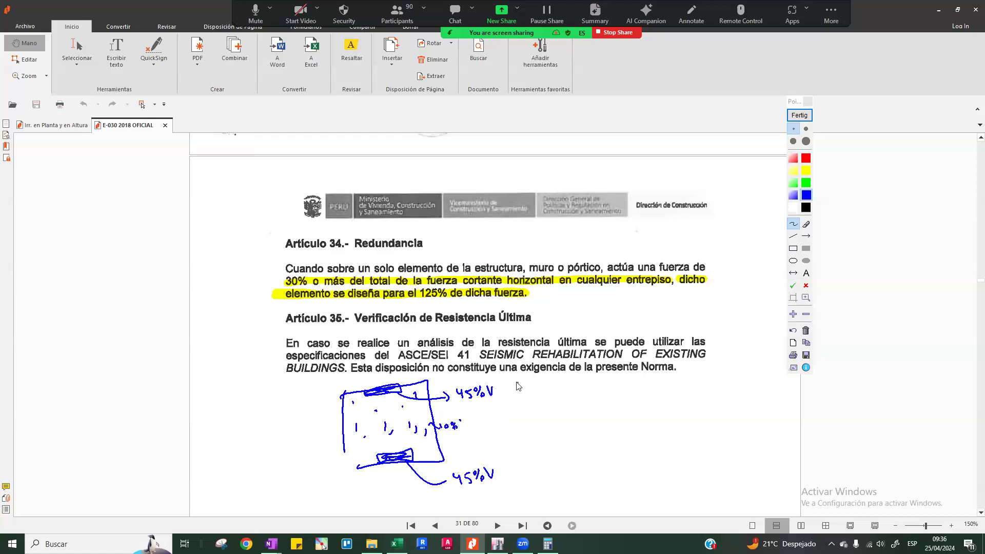
Step: Circle the upper 45%V label and the 30% limit in Artículo 34, and write P 100ton and V 50ton beside the sketch
mouse_move(482, 379)
left_mouse_down()
mouse_move(453, 401)
mouse_move(491, 375)
left_mouse_up()
mouse_move(303, 276)
left_mouse_down()
mouse_move(300, 290)
mouse_move(307, 271)
left_mouse_up()
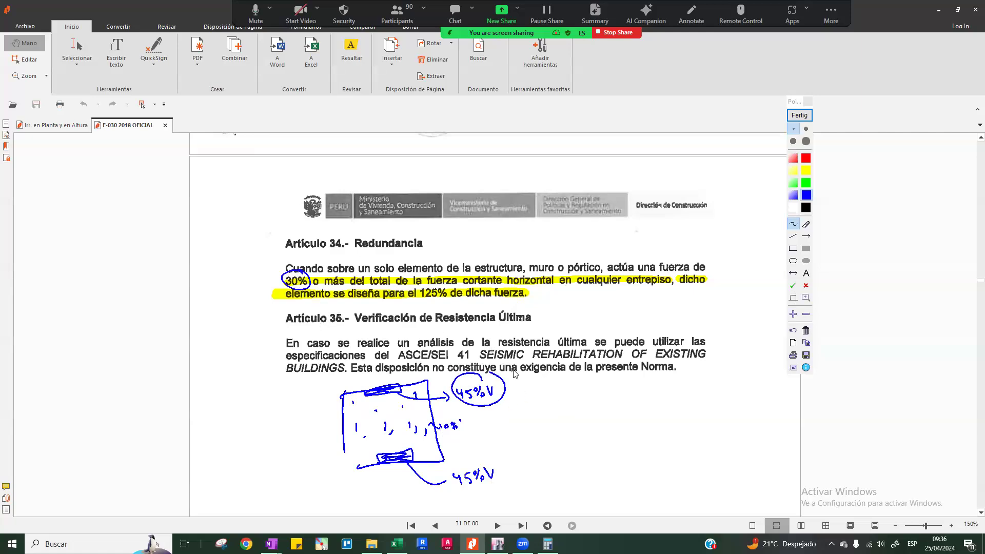
mouse_move(527, 379)
left_mouse_down()
mouse_move(552, 395)
mouse_move(585, 392)
left_mouse_up()
left_click_drag(521, 408, 557, 409)
left_click_drag(561, 410, 567, 418)
left_click_drag(574, 413, 583, 418)
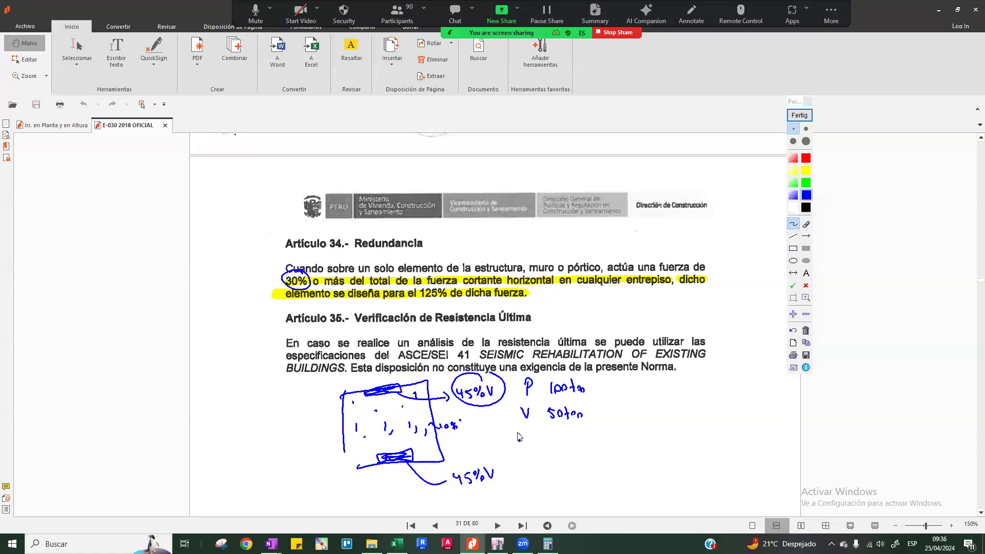
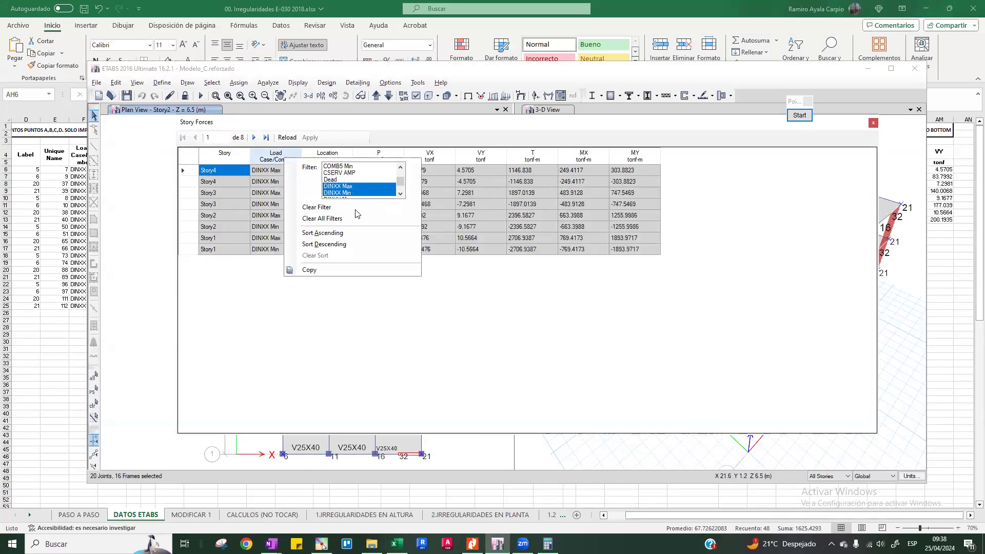
Step: Compare the Story4 DINXX Max and DINXX Min values from P to MY in the ETABS Story Forces table
left_click(377, 173)
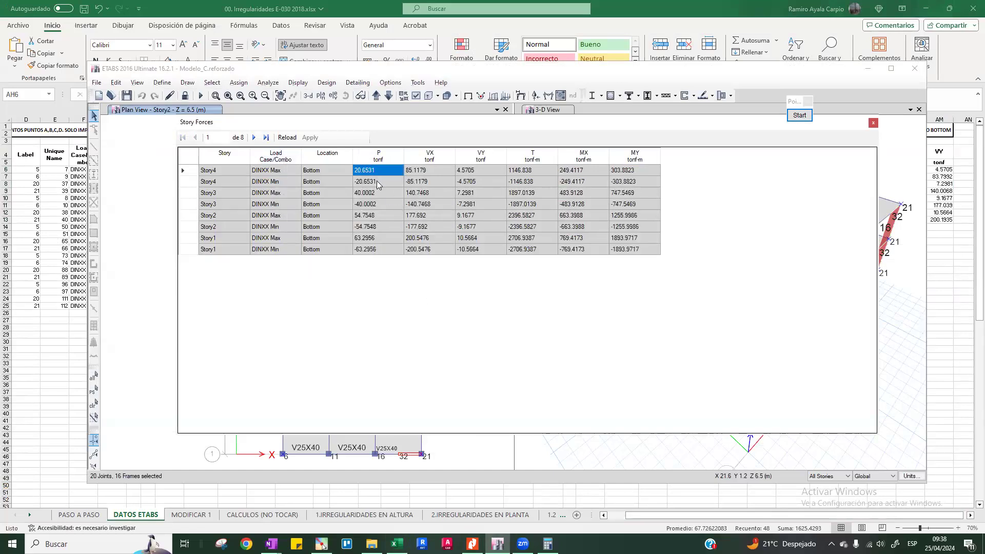
left_click(377, 180)
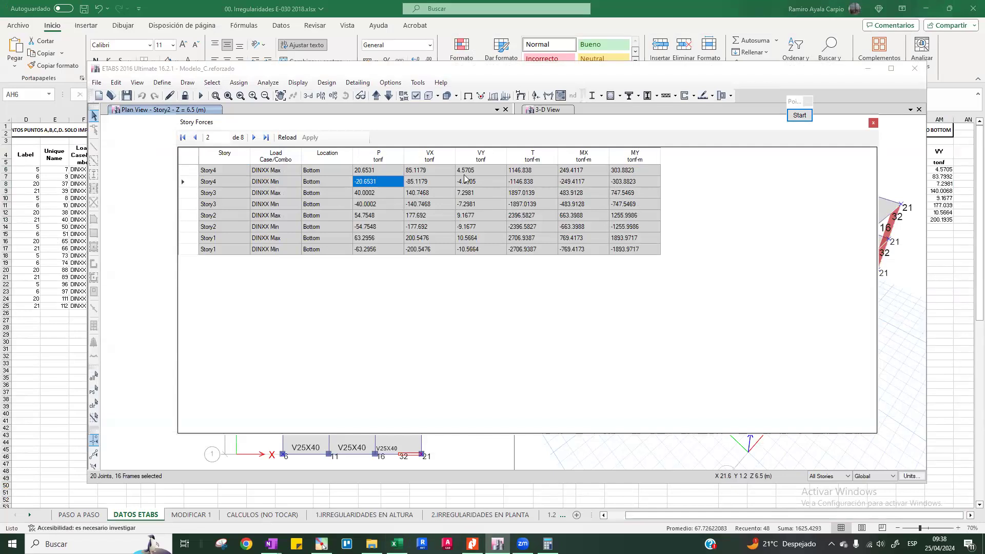
left_click_drag(378, 170, 587, 181)
left_click_drag(355, 185, 637, 183)
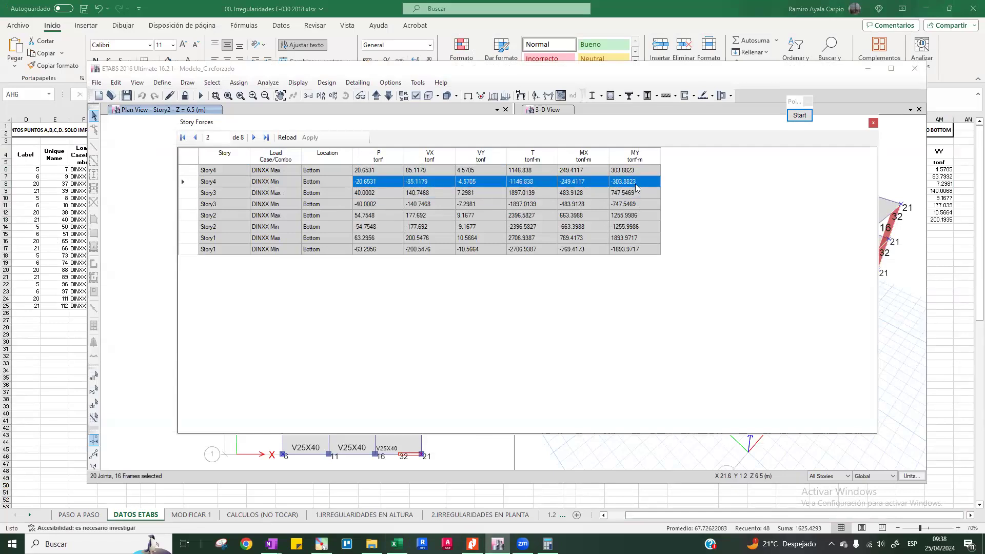
Step: Filter the Story Forces table to the DINXX Max and DINYY Max load cases, and close the table
right_click(289, 161)
left_click(351, 172)
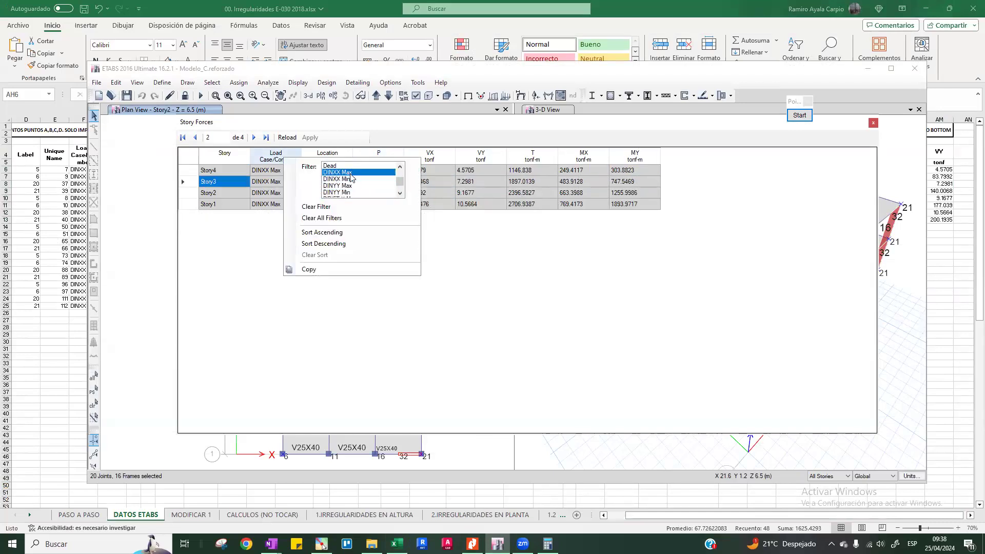
left_click(353, 186, "ctrl")
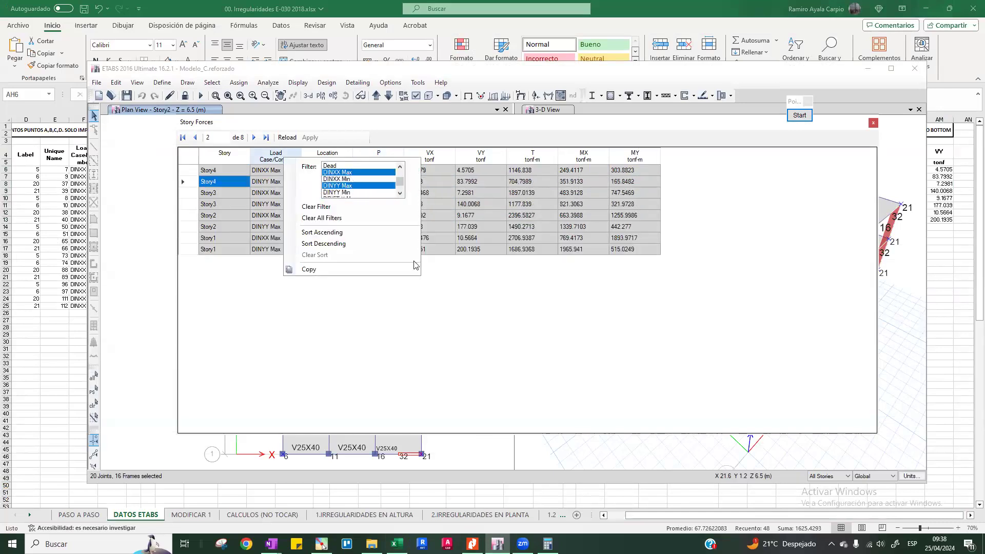
left_click(476, 312)
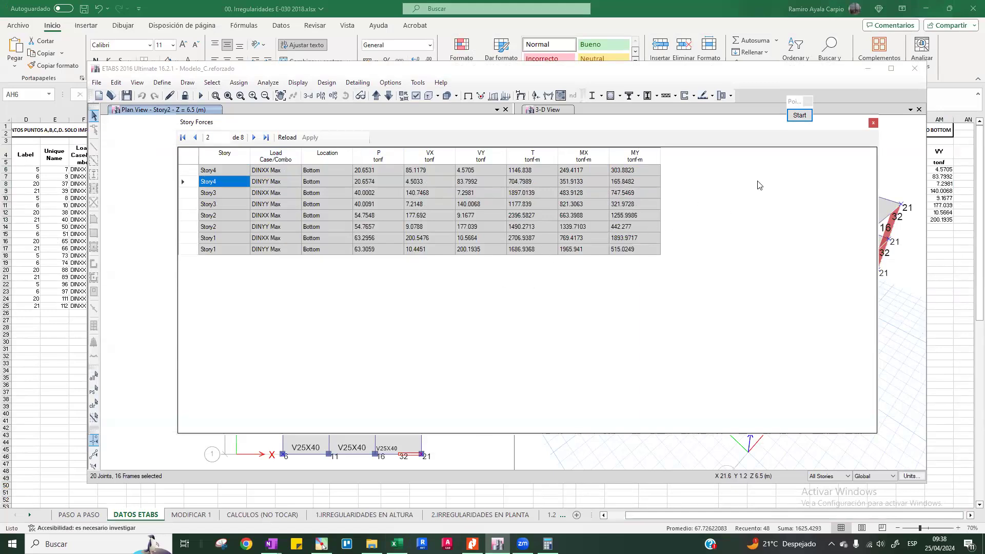
left_click(873, 122)
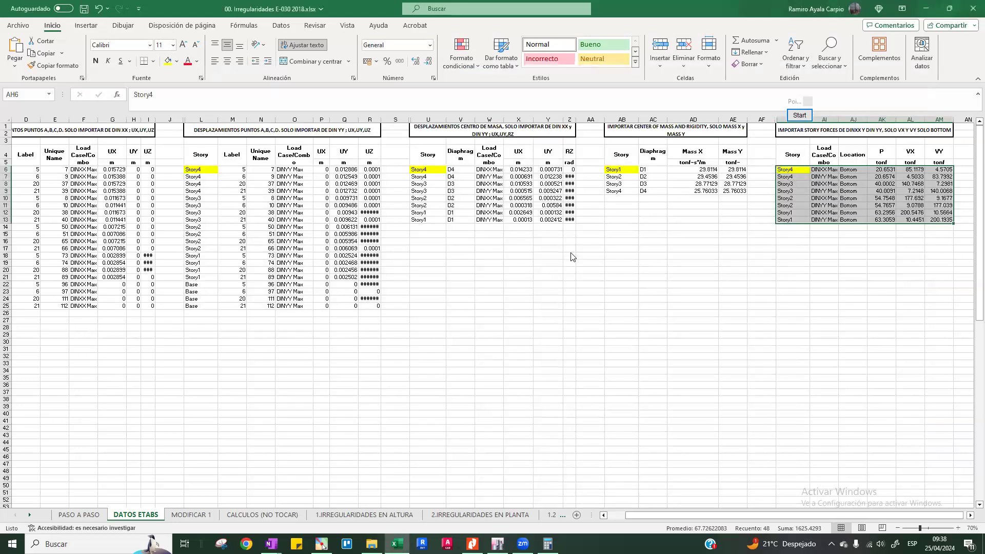
Step: Return to the Excel workbook and review the input tables on the MODIFICAR 1 sheet
key("alt+Tab")
left_click_drag(832, 516, 635, 503)
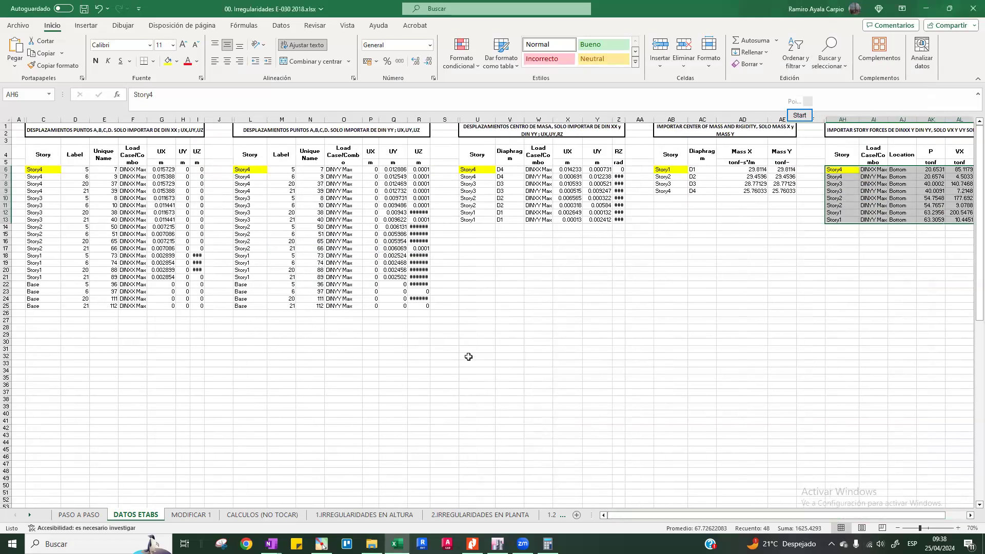
left_click(196, 515)
scroll(372, 440, "left", 3)
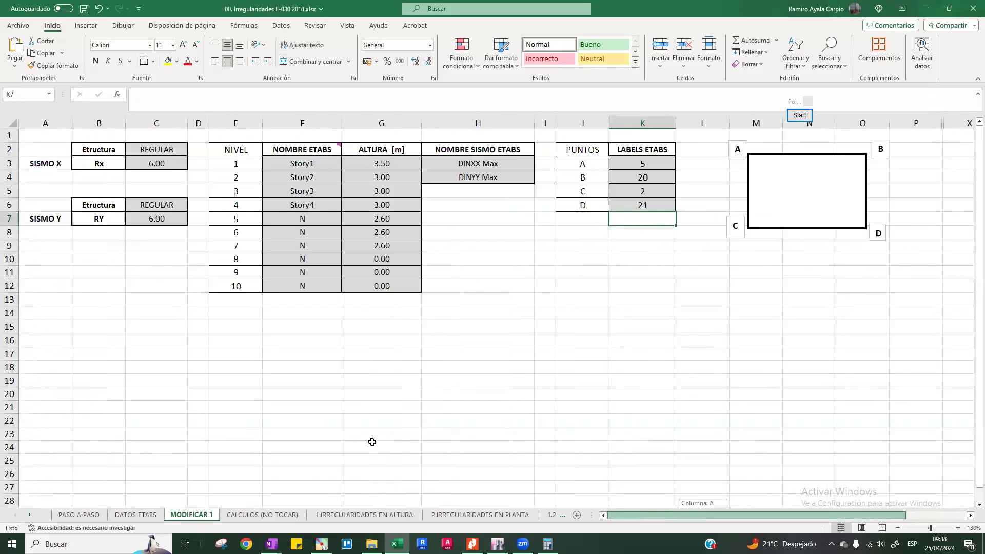
left_click_drag(236, 178, 657, 288)
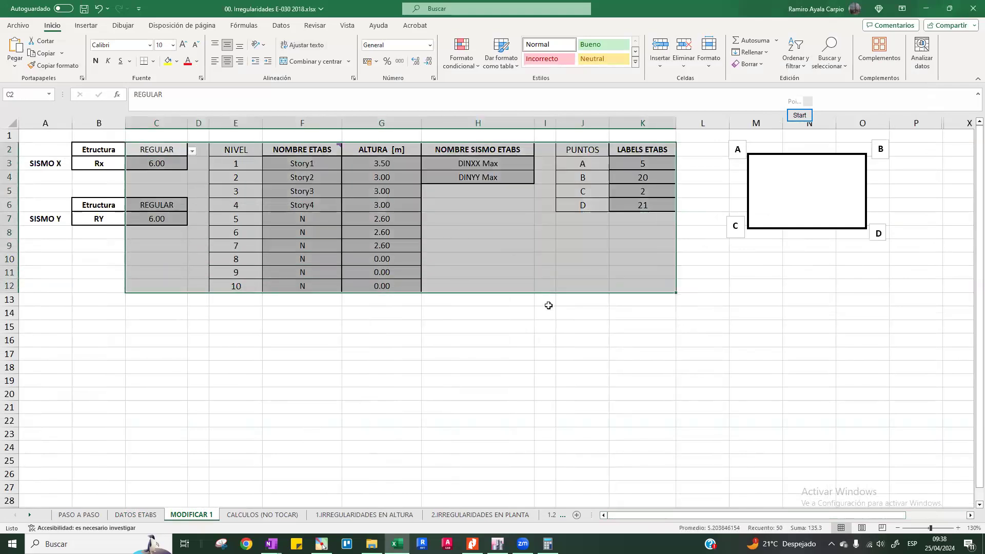
left_click(569, 338)
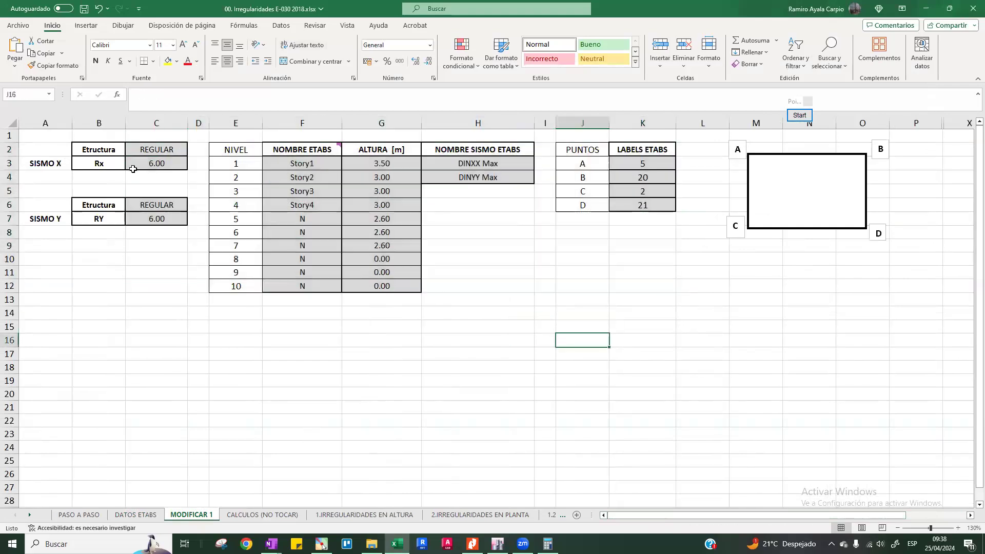
Step: Set the SISMO X structure type in cell C2 to IRREGULAR
left_click(88, 161)
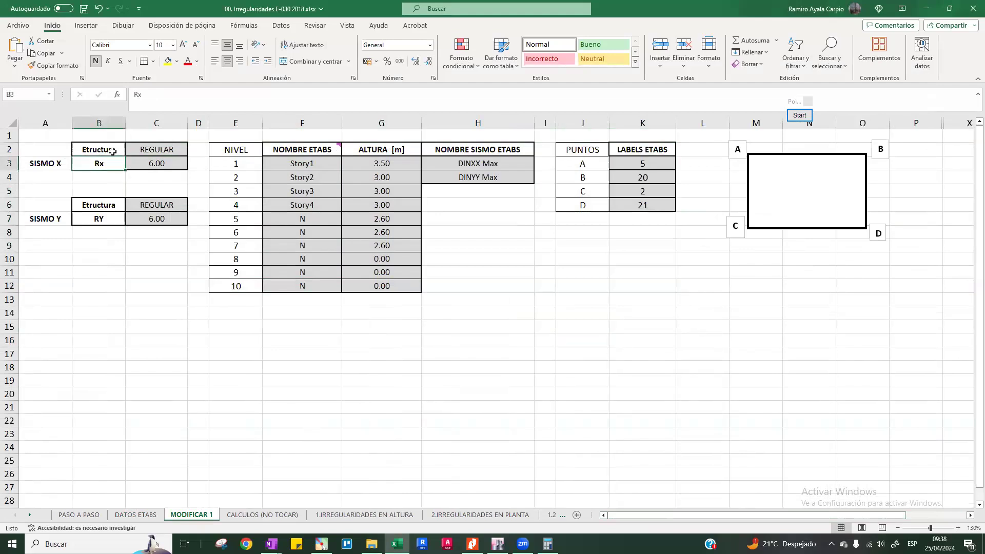
left_click(157, 150)
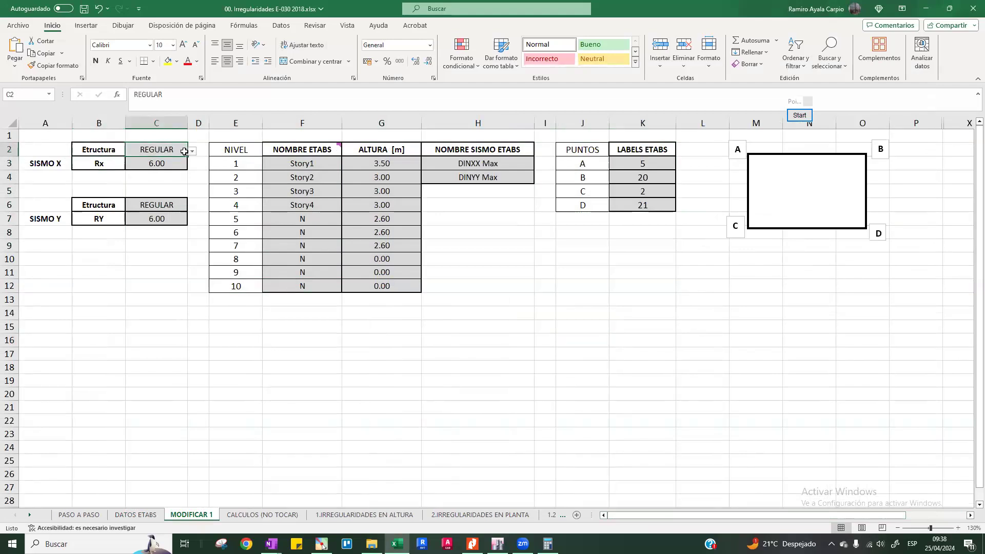
left_click(191, 151)
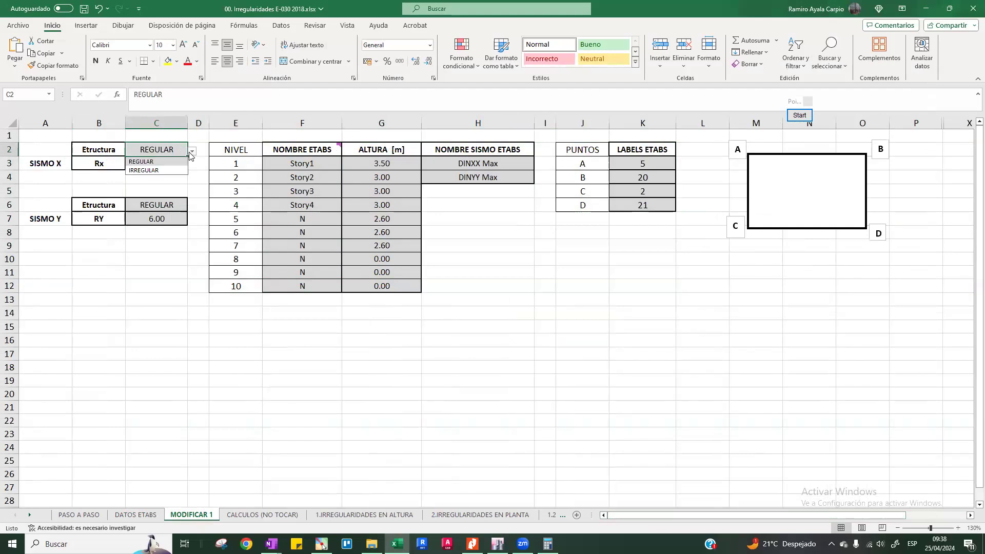
left_click(154, 171)
Step: Enter the Rx reduction factor for SISMO X in cell C3 as the formula =6*.9
left_click(156, 168)
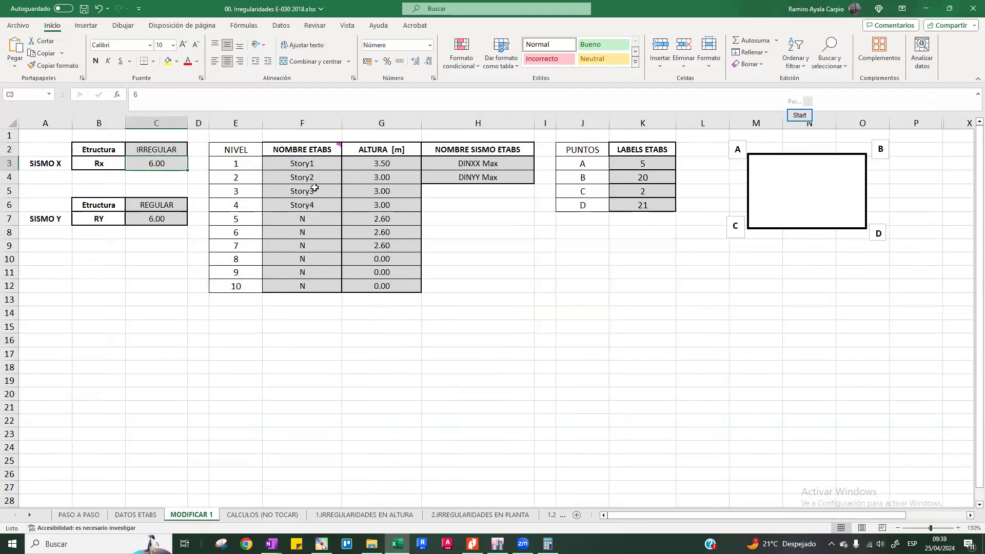
type("6")
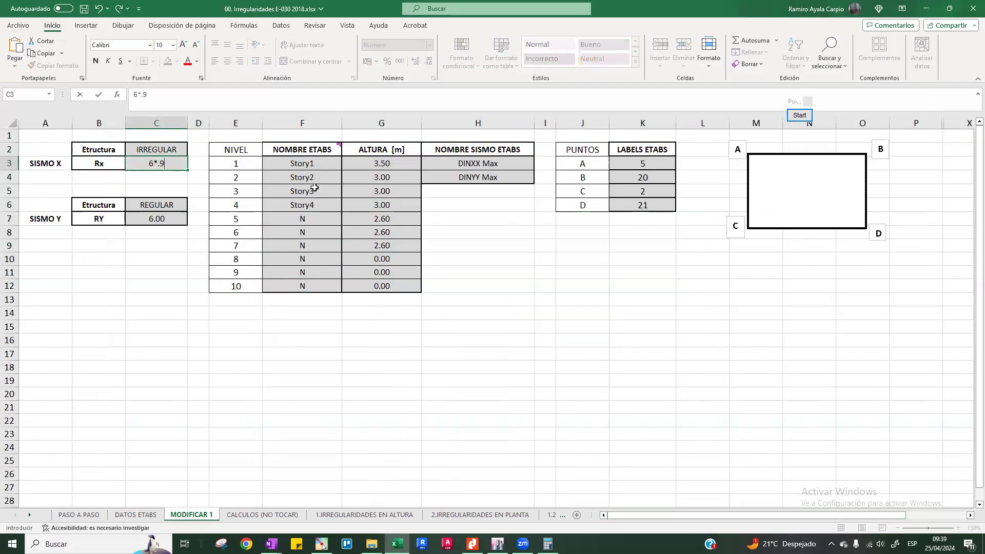
type("*.9")
left_click(133, 96)
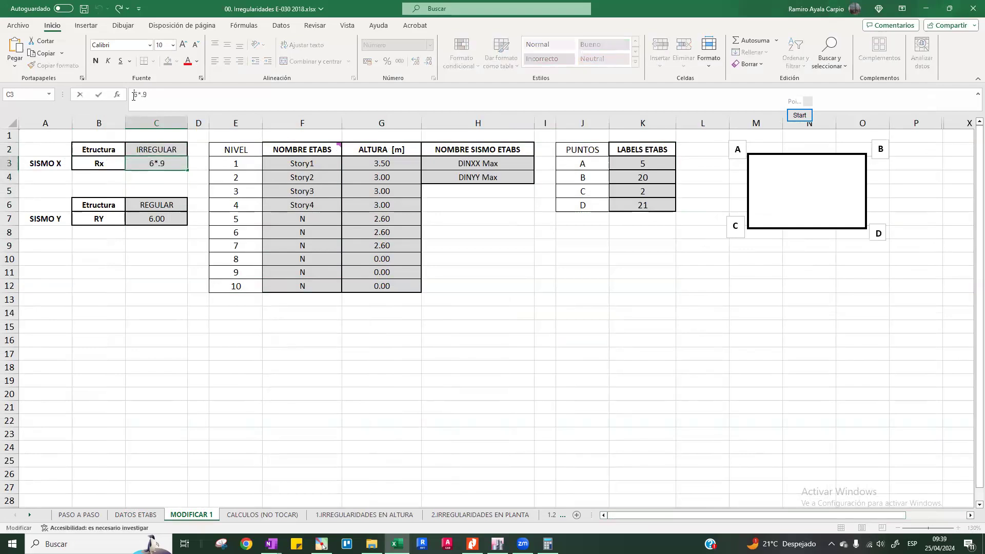
key("Return")
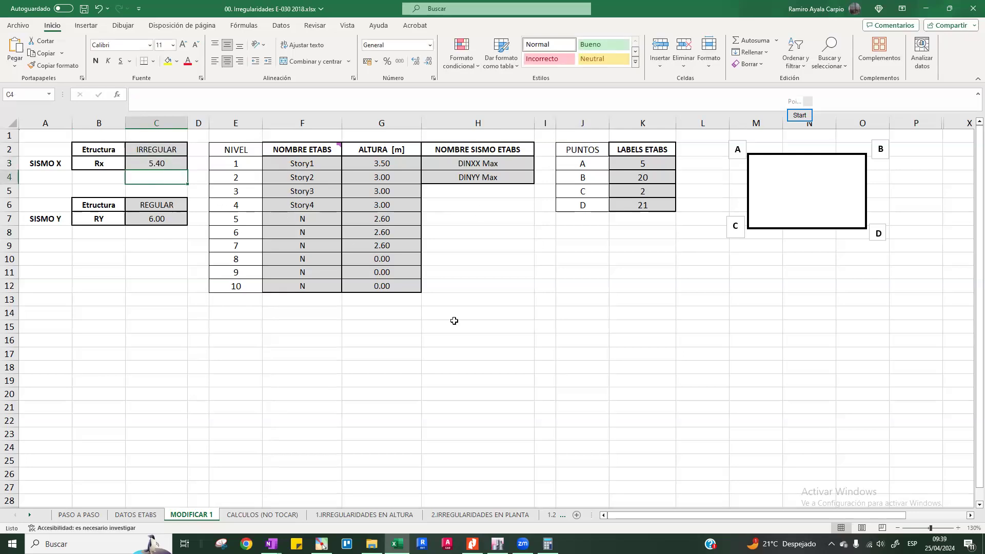
left_click(497, 543)
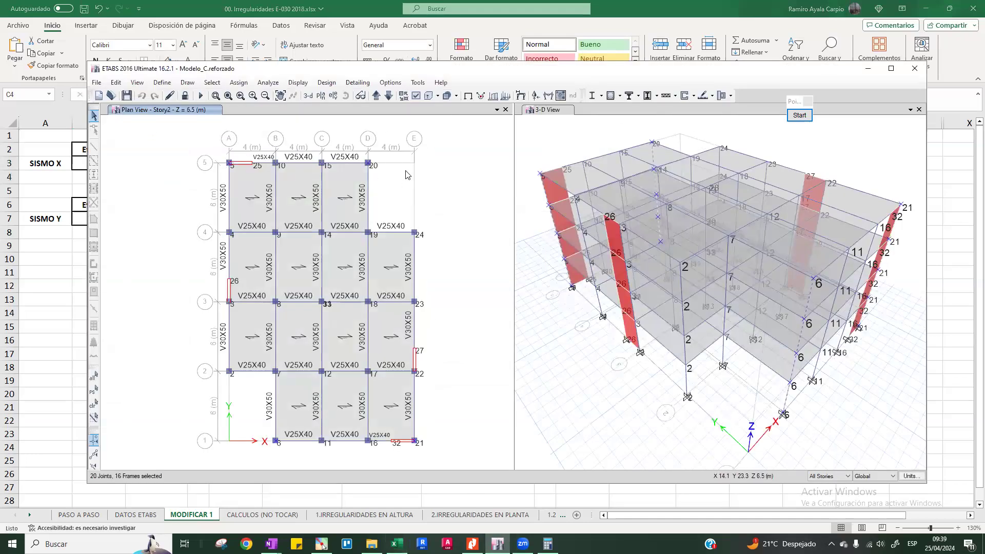
left_click(867, 68)
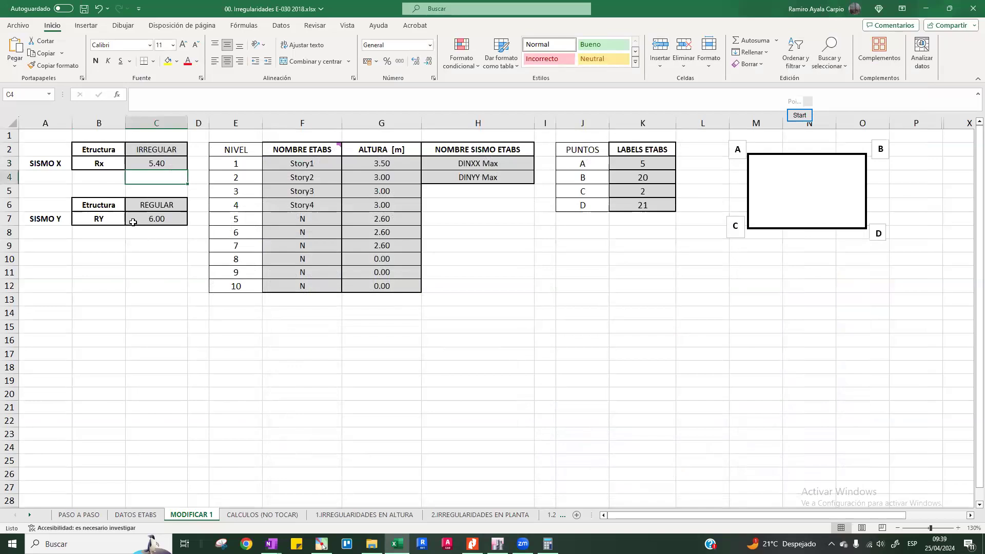
Step: Set the SISMO Y structure type in cell C6 to IRREGULAR and enter its RY factor in C7 as +6*0.9
left_click(150, 205)
left_click(192, 207)
left_click(146, 226)
left_click(158, 218)
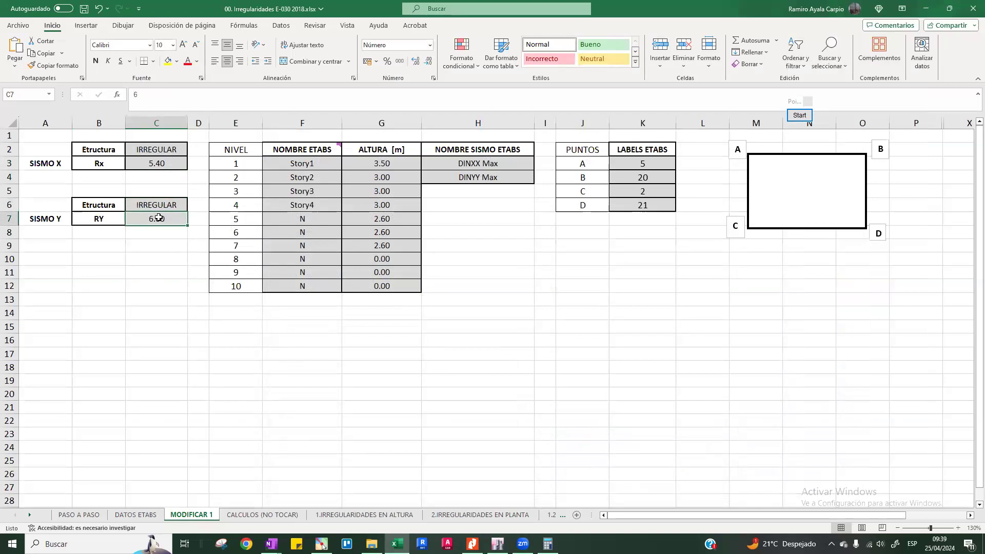
type("+6*0.9")
key("Return")
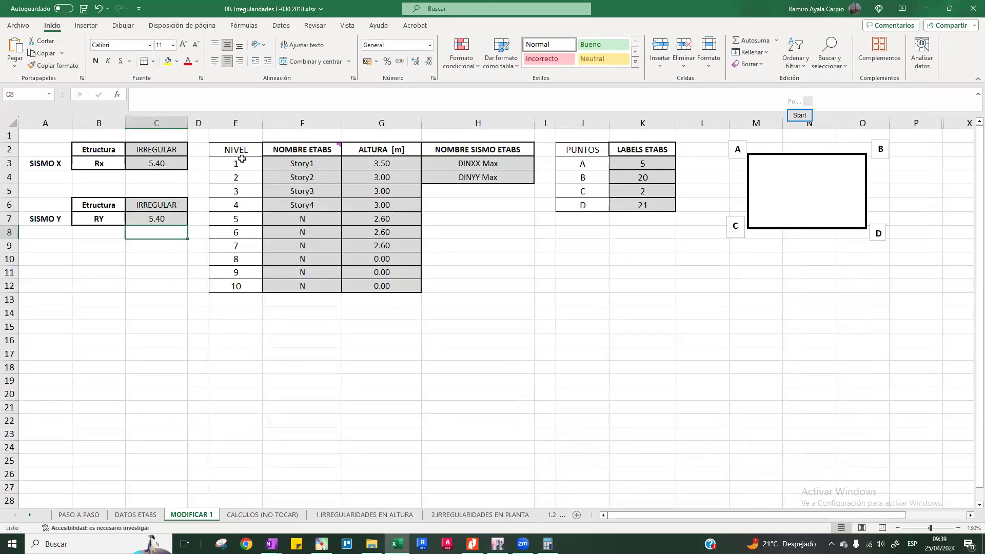
Step: Switch to ETABS, check the story names and heights in the Story Data against the workbook, and return to Excel
left_click_drag(317, 163, 305, 207)
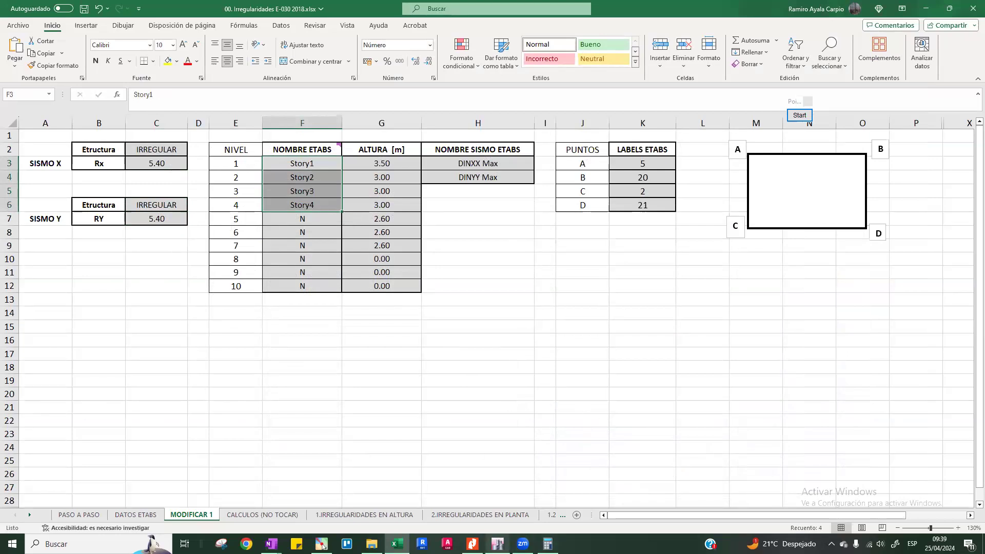
left_click(497, 543)
right_click(449, 189)
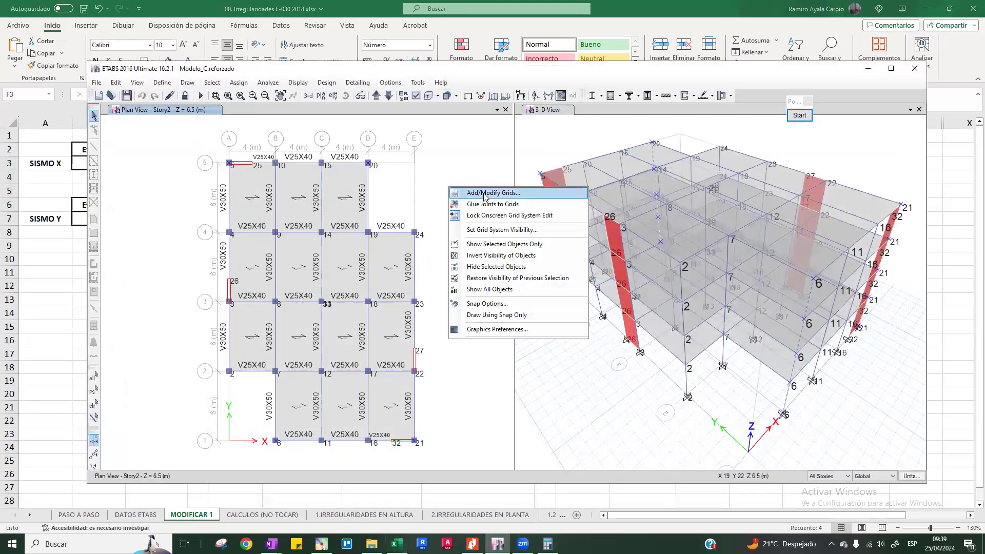
left_click(485, 193)
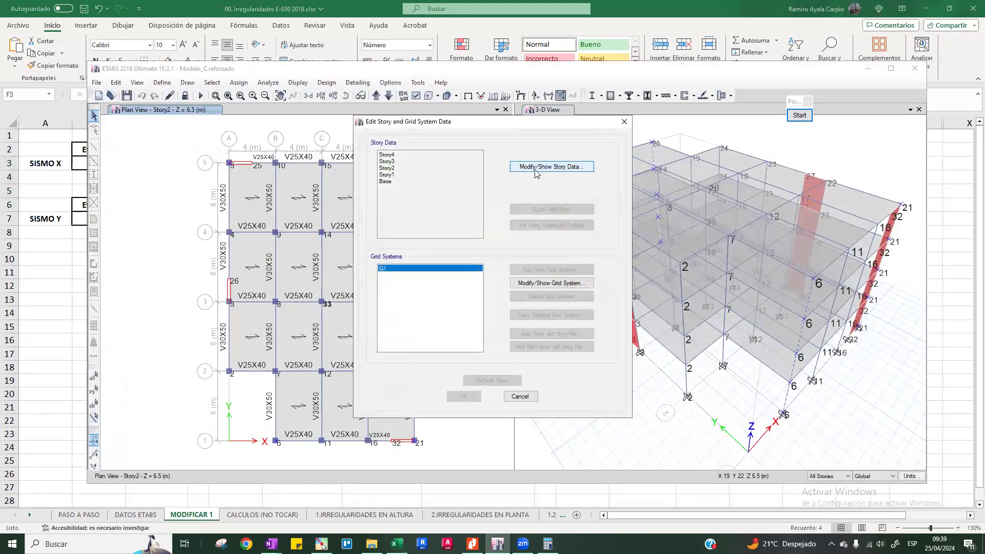
left_click(537, 167)
mouse_move(373, 192)
left_mouse_down()
mouse_move(367, 227)
mouse_move(365, 198)
left_mouse_up()
left_click(369, 229)
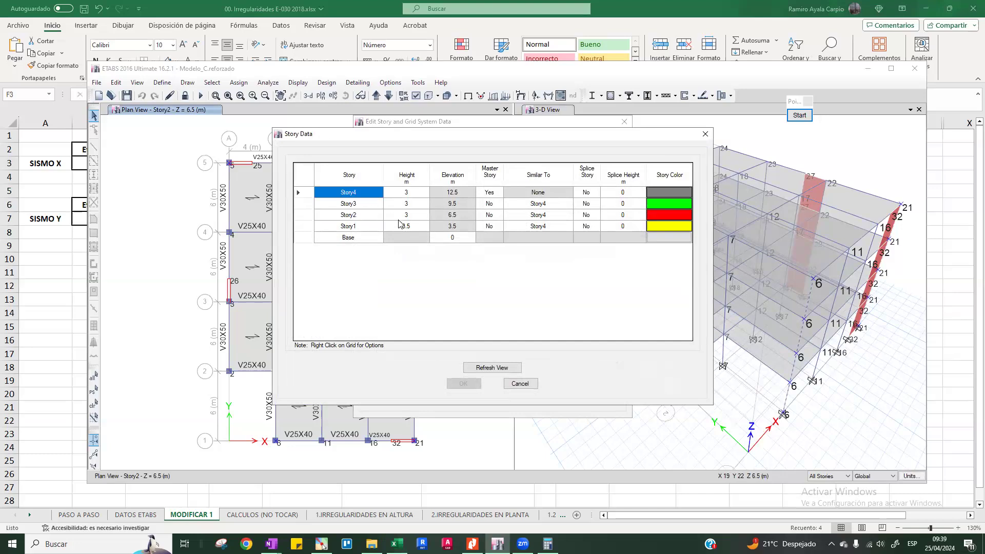
left_click(417, 225)
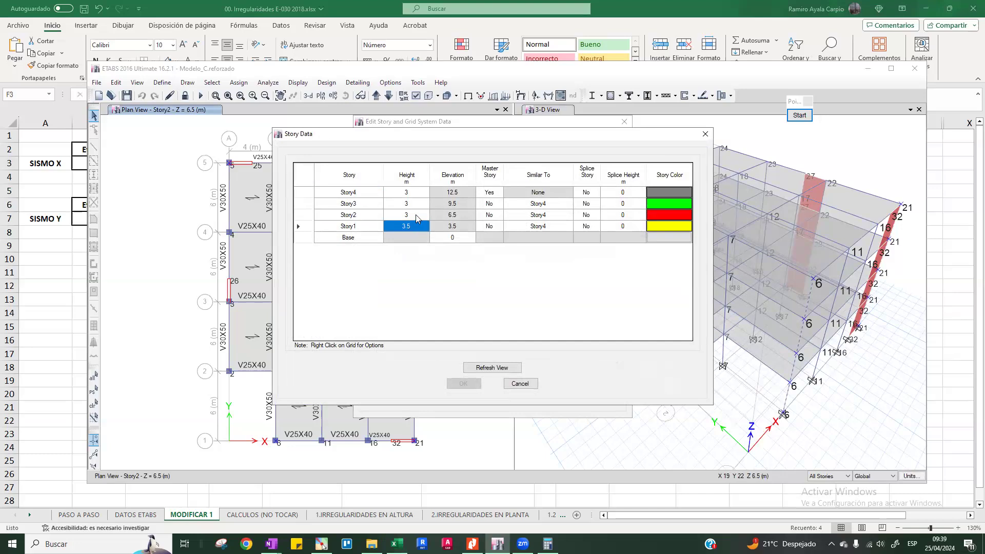
key("Up")
key("Up")
key("Up")
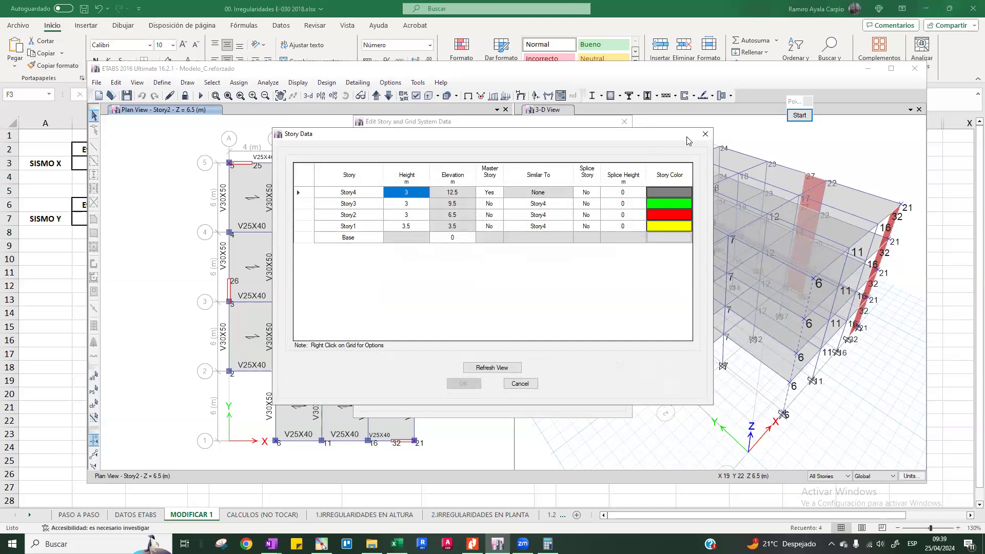
left_click(704, 134)
left_click(61, 245)
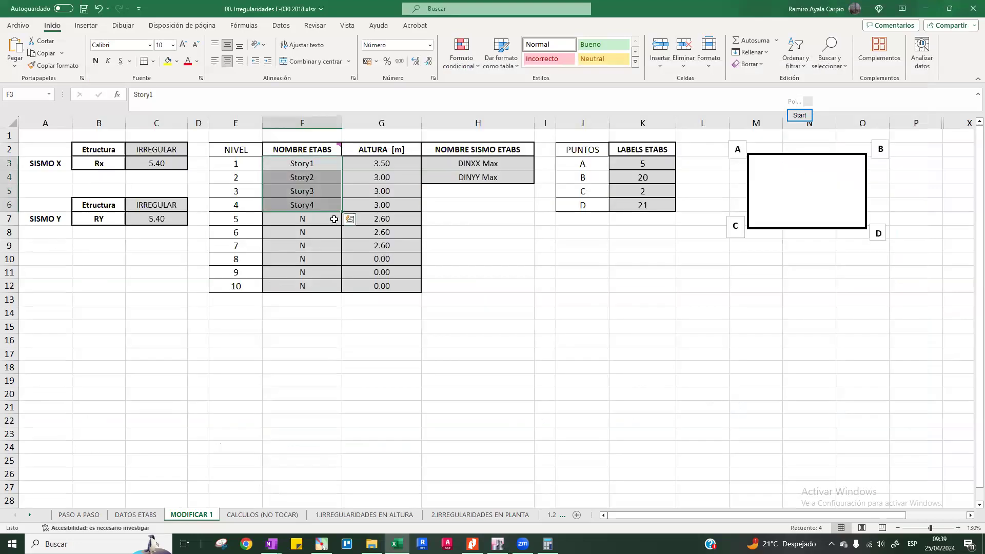
Step: Review the NOMBRE ETABS names and ALTURA values level by level in the story table, including the unused levels marked N
left_click(325, 165)
left_click(390, 163)
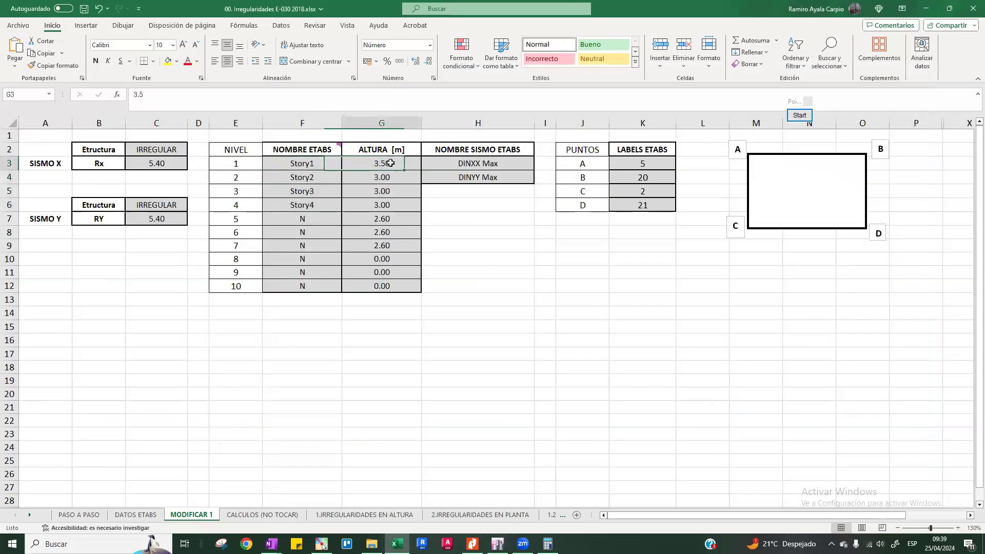
left_click(303, 177)
left_click(369, 175)
left_click(296, 190)
left_click(373, 189)
left_click(302, 208)
left_click(372, 205)
left_click_drag(297, 163, 428, 218)
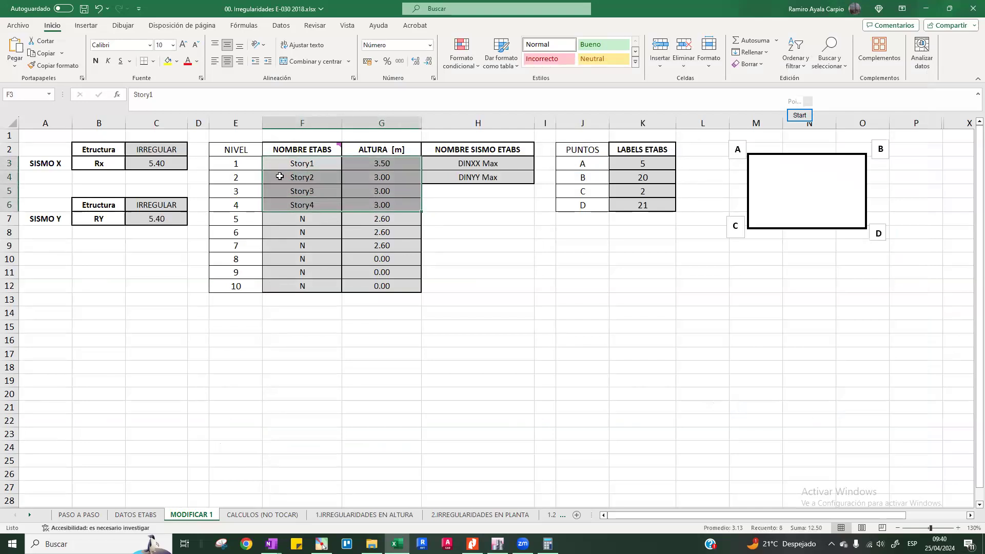
left_click_drag(297, 165, 376, 285)
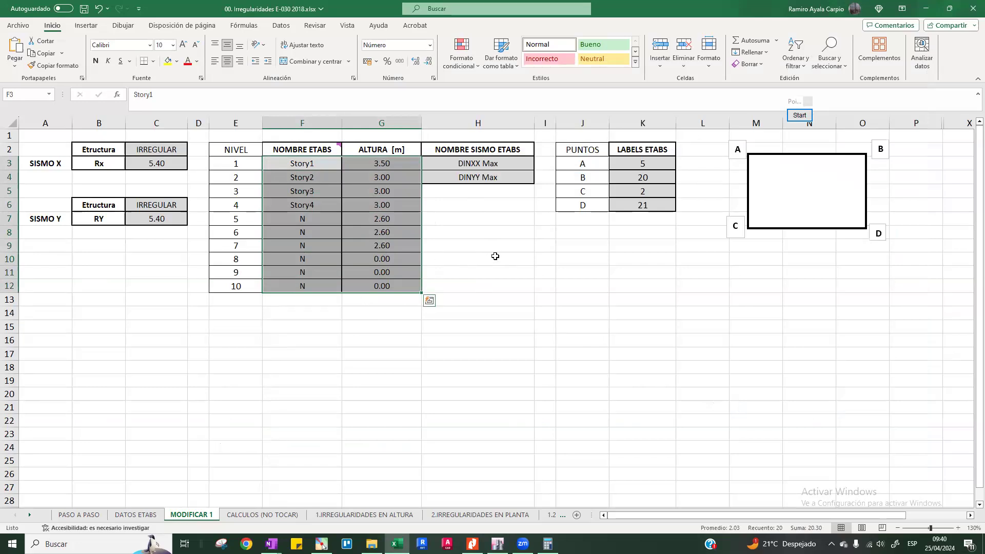
left_click(412, 216)
left_click_drag(298, 166, 321, 286)
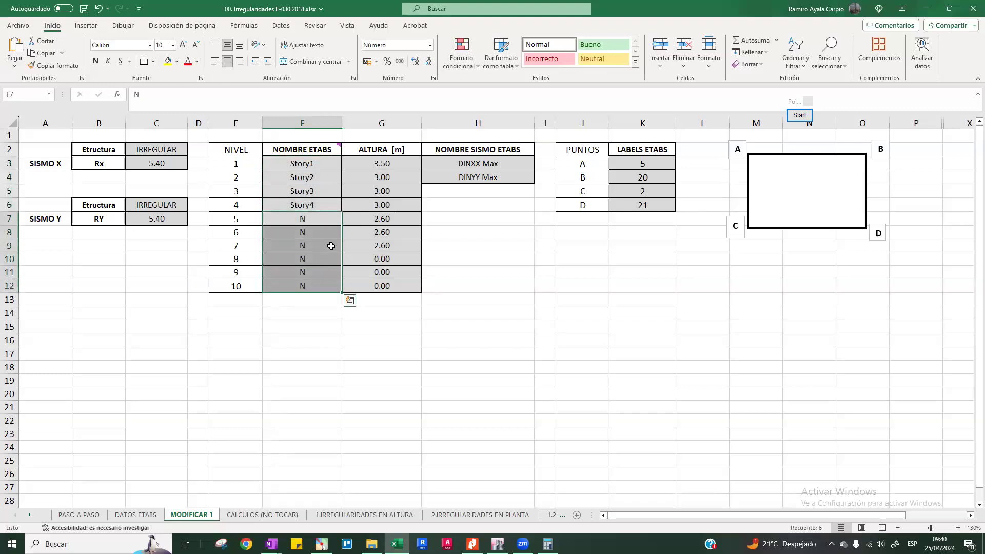
left_click(489, 215)
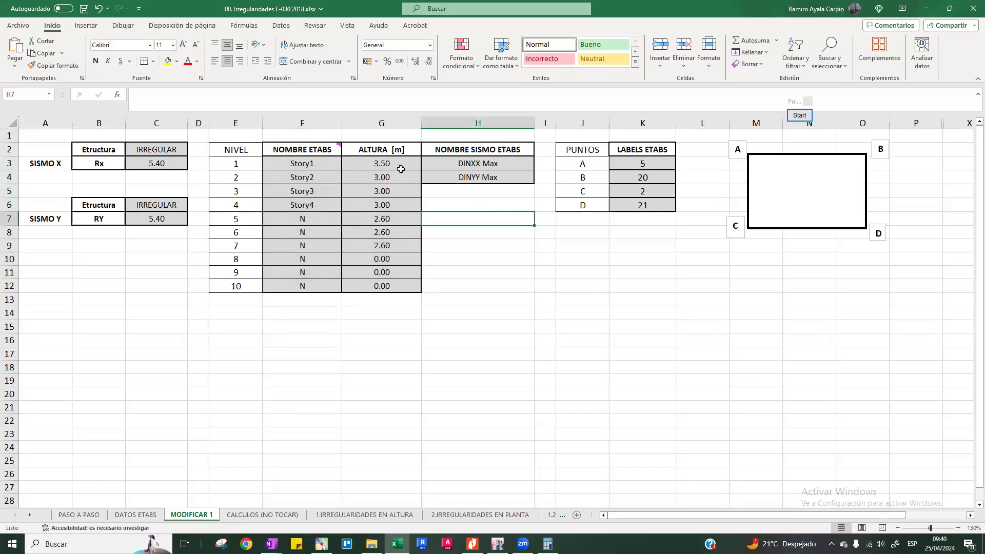
left_click_drag(401, 168, 388, 198)
Step: Check the NOMBRE SISMO ETABS entries against the DINXX and DINYY load combinations in ETABS, and return to Excel
left_click(477, 149)
left_click_drag(480, 161, 479, 175)
left_click(497, 543)
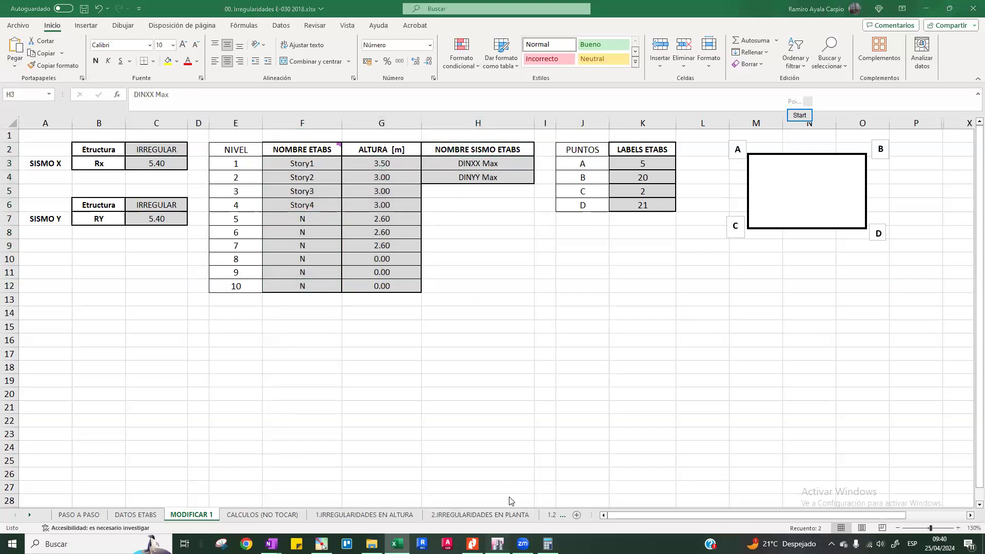
left_click(623, 122)
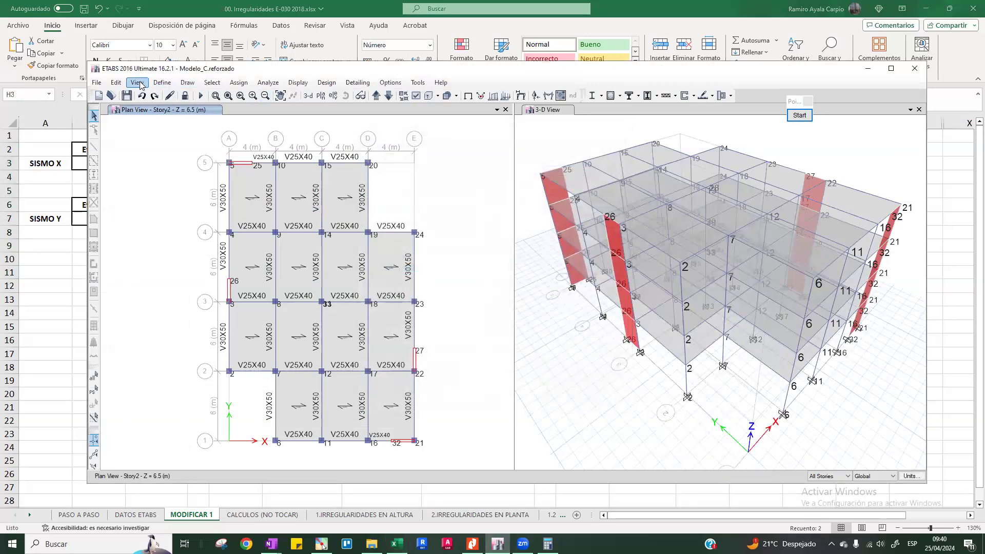
left_click(161, 83)
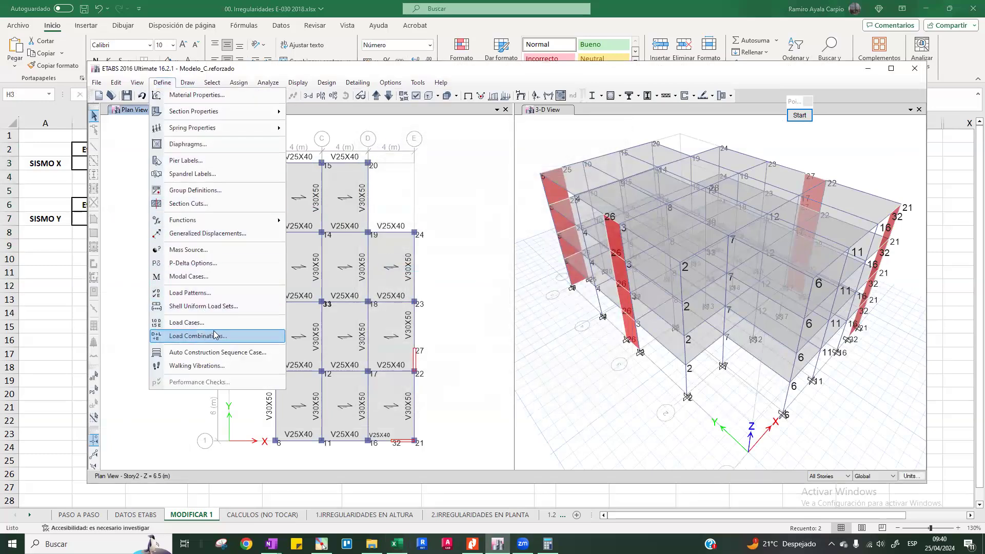
left_click(177, 335)
scroll(399, 309, "down", 1)
double_click(383, 292)
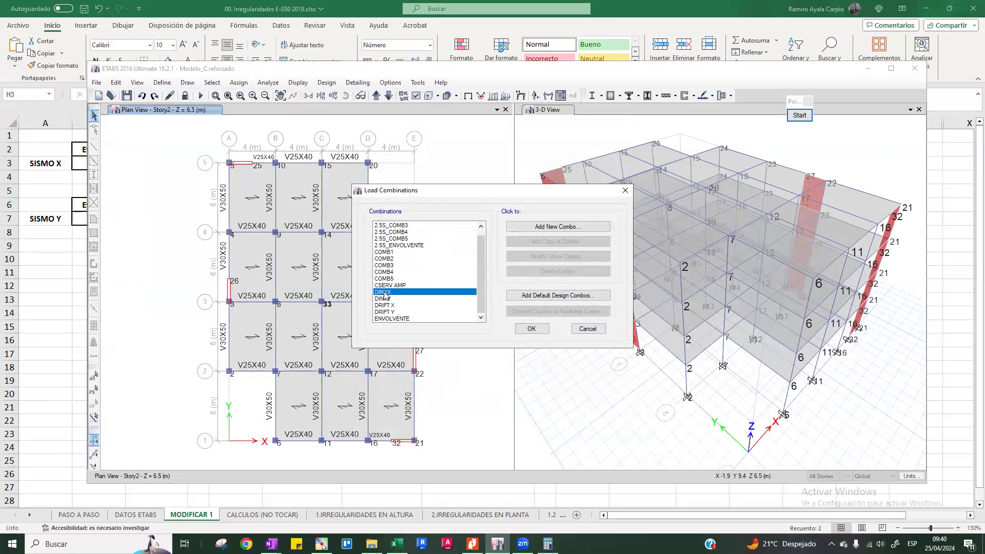
left_click(612, 157)
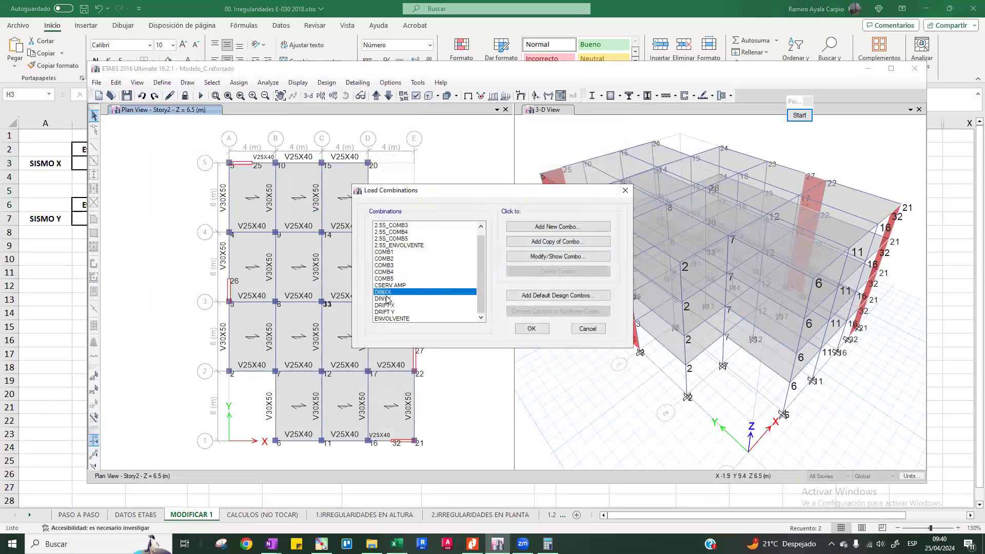
left_click(385, 300)
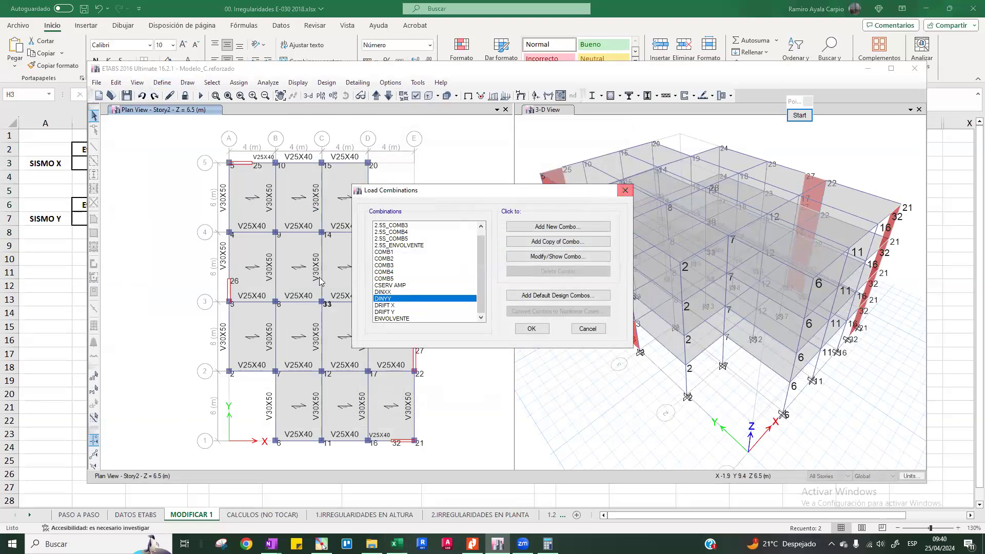
left_click(625, 191)
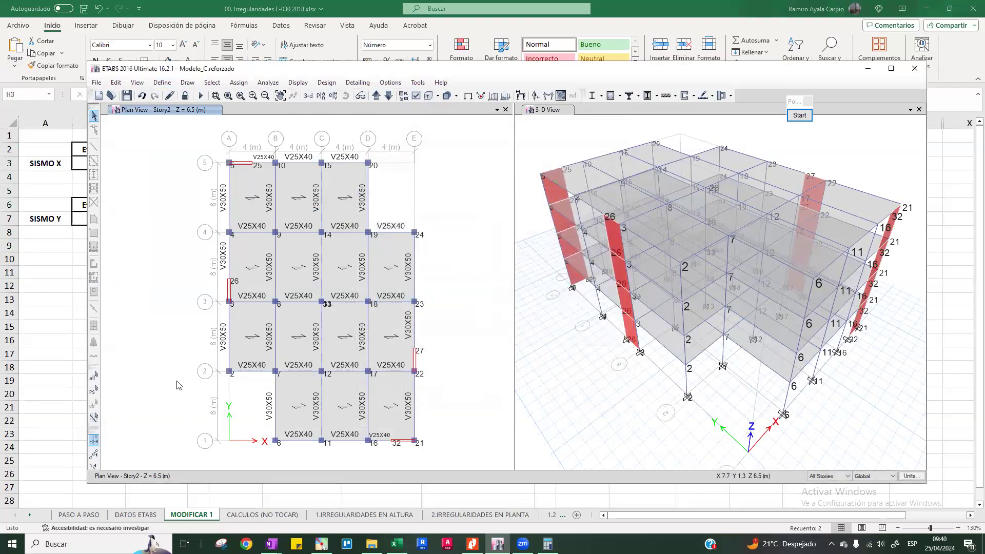
key("alt+Tab")
Step: Examine the DINXX Max earthquake name in cell H3 without changing it
left_click(495, 165)
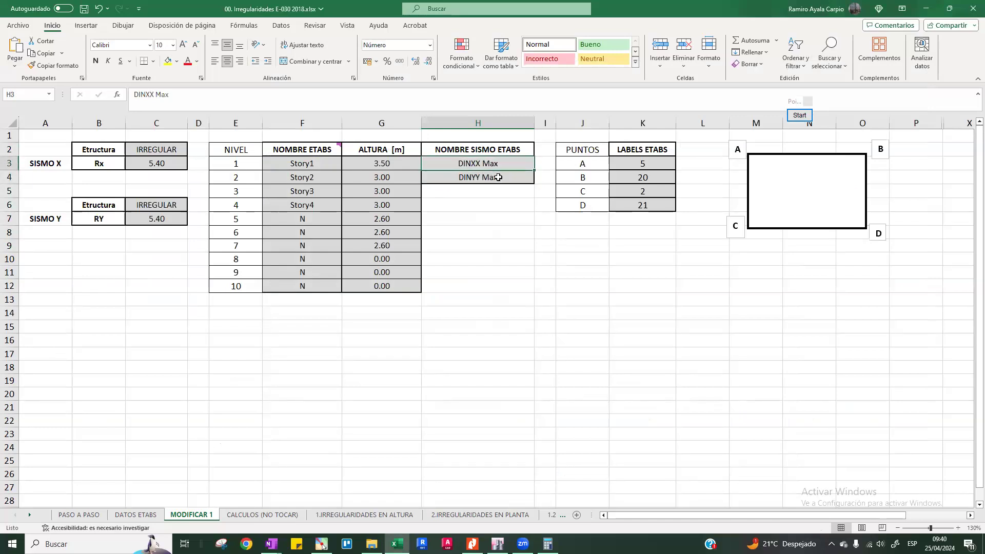
double_click(491, 164)
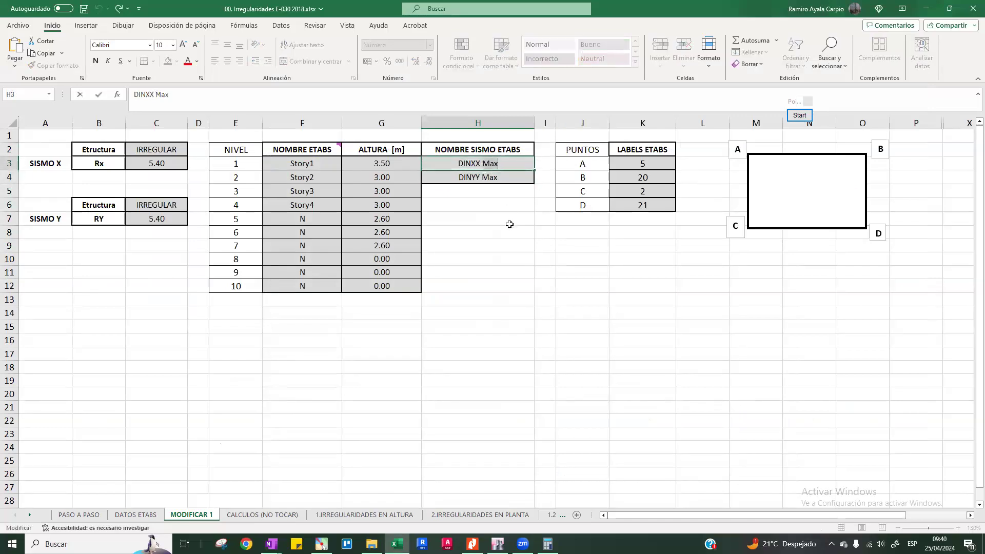
key("Escape")
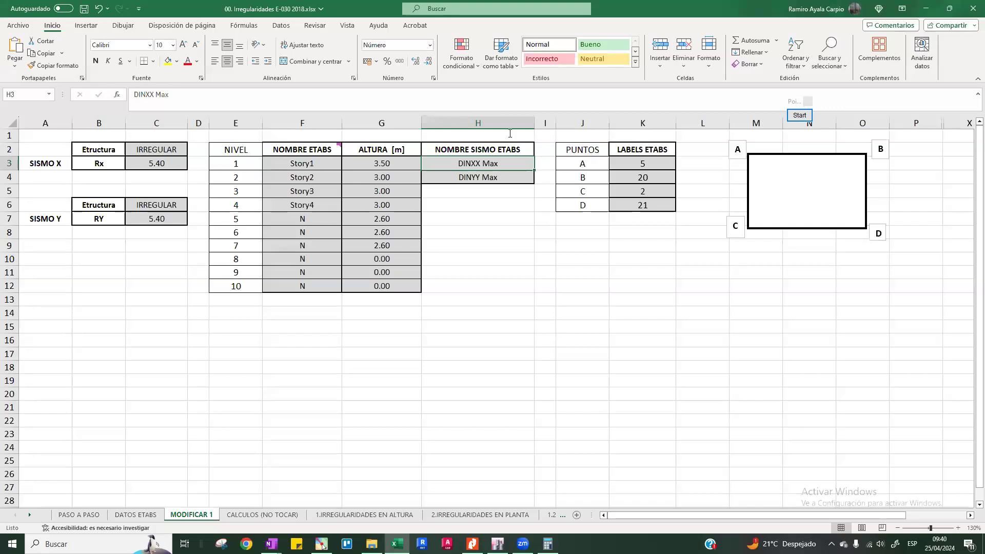
Step: Circle and label corners A, B, C and D of the building diagram with the screen annotation tool, and end the annotation
left_click(802, 119)
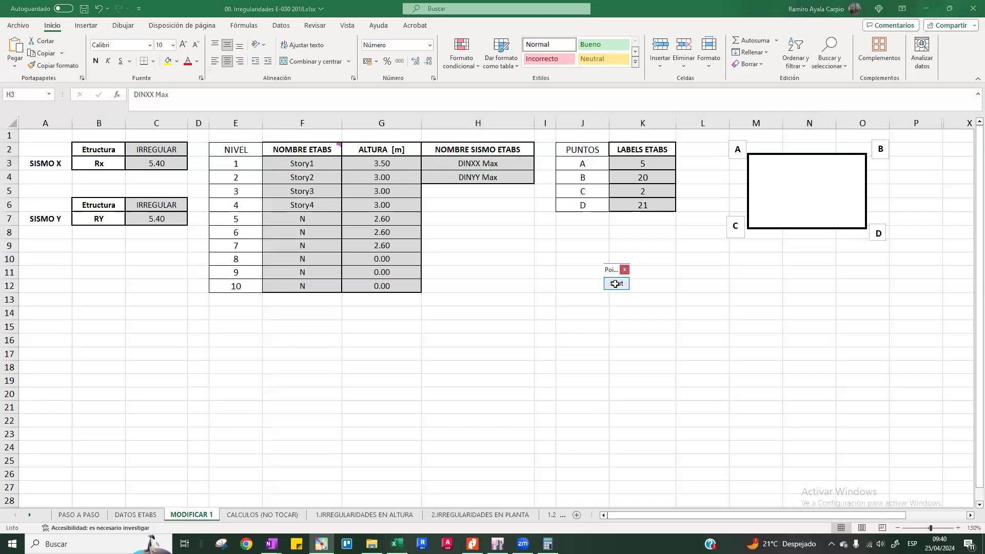
mouse_move(750, 135)
left_mouse_down()
mouse_move(752, 172)
mouse_move(765, 134)
left_mouse_up()
left_click_drag(887, 134, 869, 138)
left_click(753, 208)
left_click_drag(745, 205, 763, 207)
mouse_move(867, 206)
left_mouse_down()
mouse_move(893, 227)
mouse_move(883, 208)
mouse_move(868, 205)
left_mouse_up()
mouse_move(732, 113)
left_mouse_down()
mouse_move(730, 126)
mouse_move(741, 111)
left_mouse_up()
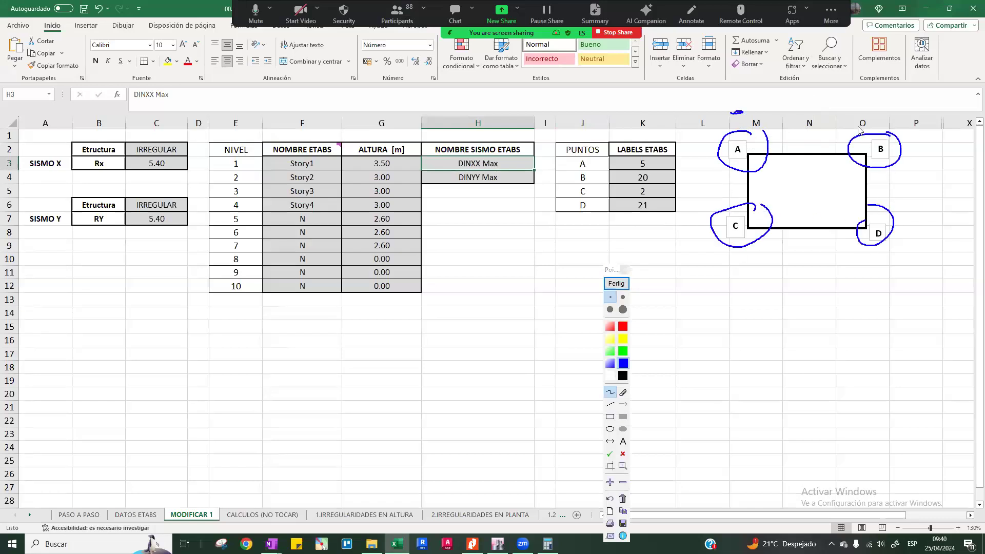
left_click_drag(859, 119, 869, 125)
left_click_drag(876, 118, 874, 119)
left_click(787, 252)
left_click_drag(763, 248, 756, 255)
mouse_move(850, 258)
left_mouse_down()
mouse_move(863, 262)
mouse_move(849, 267)
left_mouse_up()
left_click_drag(868, 257, 867, 268)
left_click(616, 283)
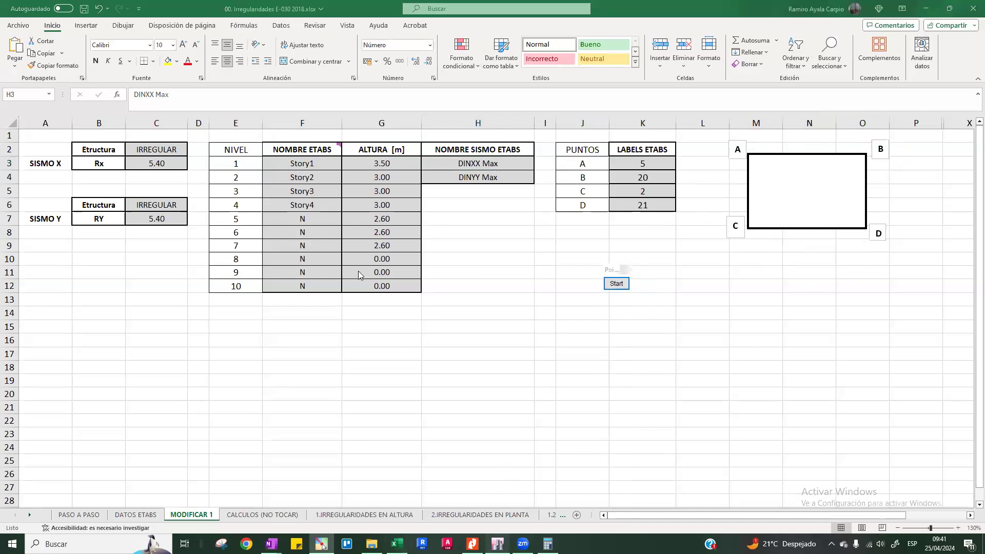
Step: Switch to ETABS, circle corner joints 5, 20, 6 and 21 on the Story2 plan as screen annotations, and end the annotation
left_click(498, 543)
left_click(615, 284)
left_click_drag(238, 156, 243, 158)
left_click_drag(379, 159, 383, 160)
mouse_move(281, 430)
left_mouse_down()
mouse_move(263, 445)
mouse_move(297, 435)
left_mouse_up()
left_click_drag(426, 434, 409, 444)
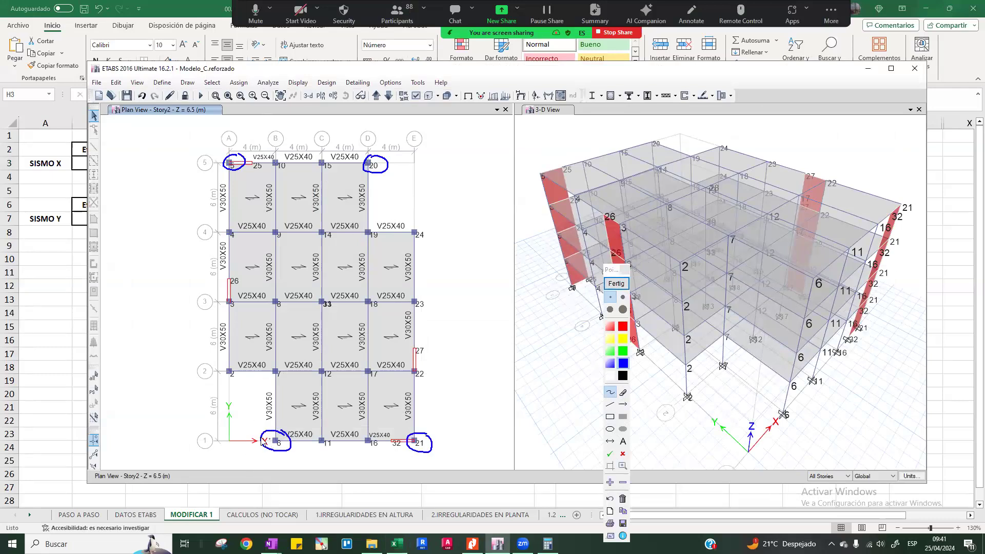
left_click(616, 285)
Step: Return to the Excel workbook and set the ETABS label of point C in cell K5 to 6
key("alt+Tab")
left_click(656, 189)
type("6")
key("Return")
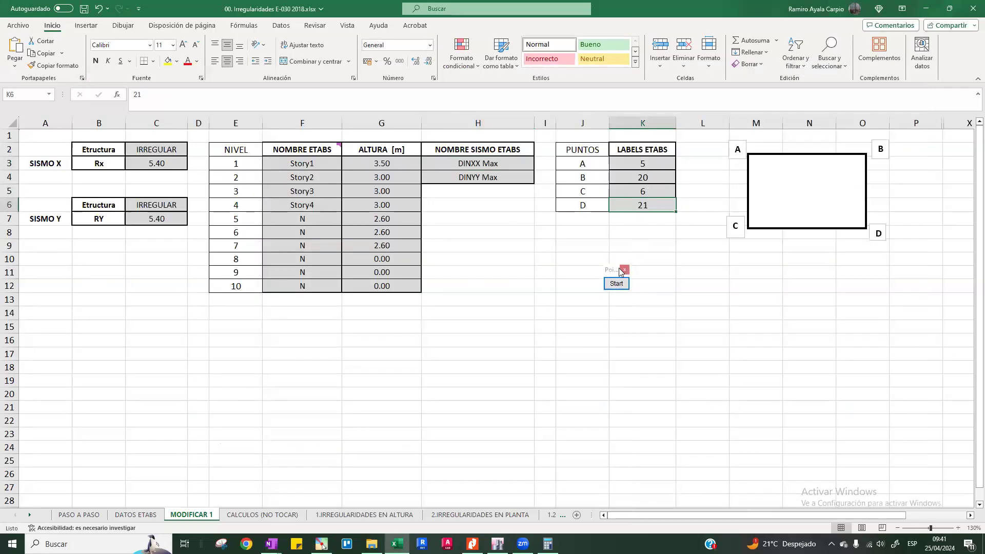
Step: Mark how the point labels correspond to corners A to D of the diagram with screen annotations, and end the annotation
left_click(616, 283)
mouse_move(604, 166)
left_mouse_down()
mouse_move(626, 164)
mouse_move(597, 163)
left_mouse_up()
mouse_move(738, 132)
left_mouse_down()
mouse_move(738, 163)
mouse_move(747, 136)
left_mouse_up()
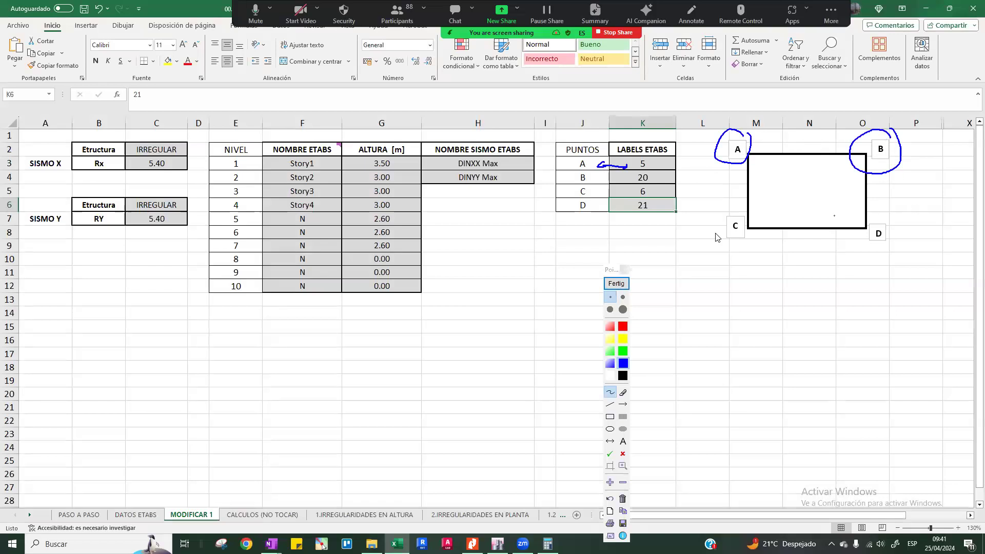
left_click_drag(719, 215, 745, 213)
left_click_drag(880, 215, 881, 217)
left_click_drag(651, 159, 665, 178)
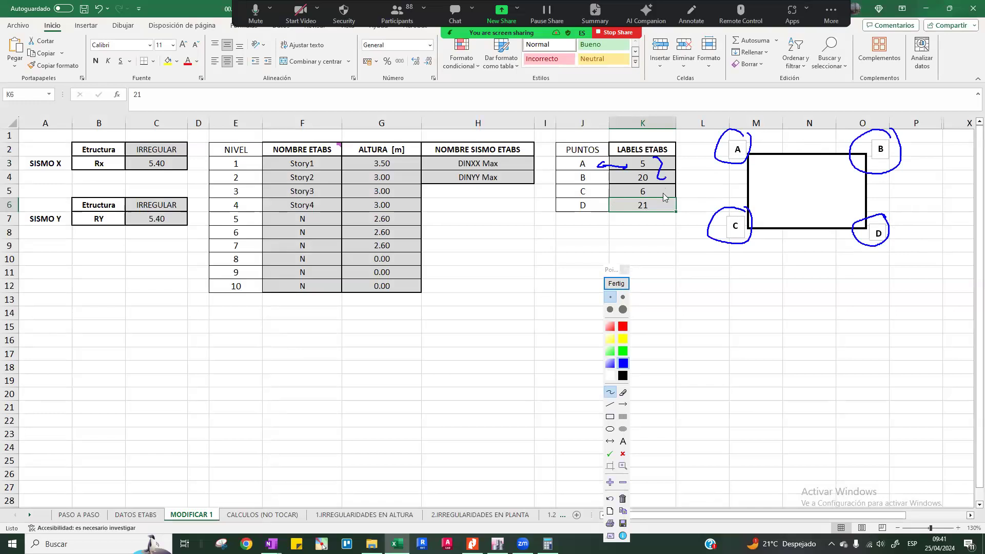
left_click(616, 283)
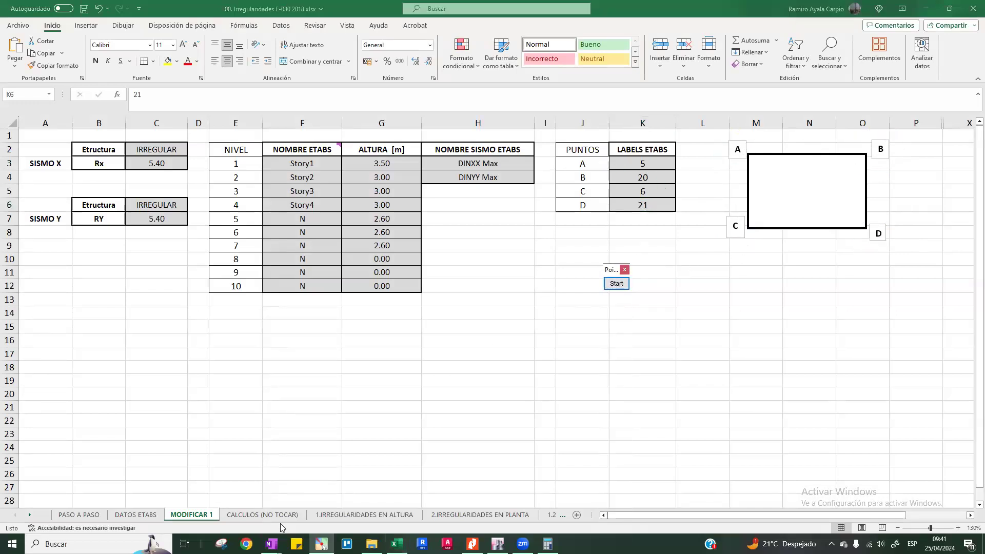
Step: Open the CALCULOS (NO TOCAR) sheet and review the SISMO X and SISMO Y calculation tables
left_click(261, 514)
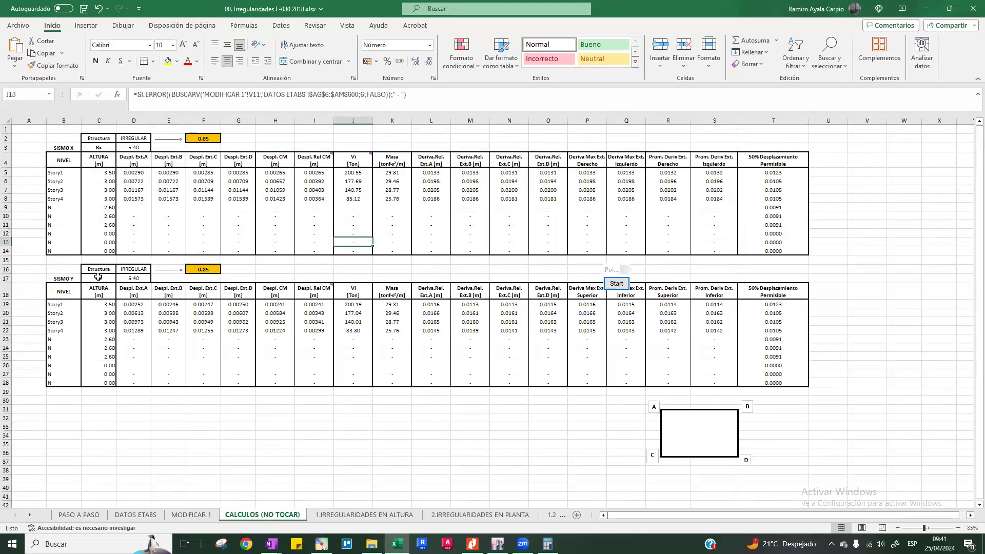
left_click_drag(26, 139, 833, 392)
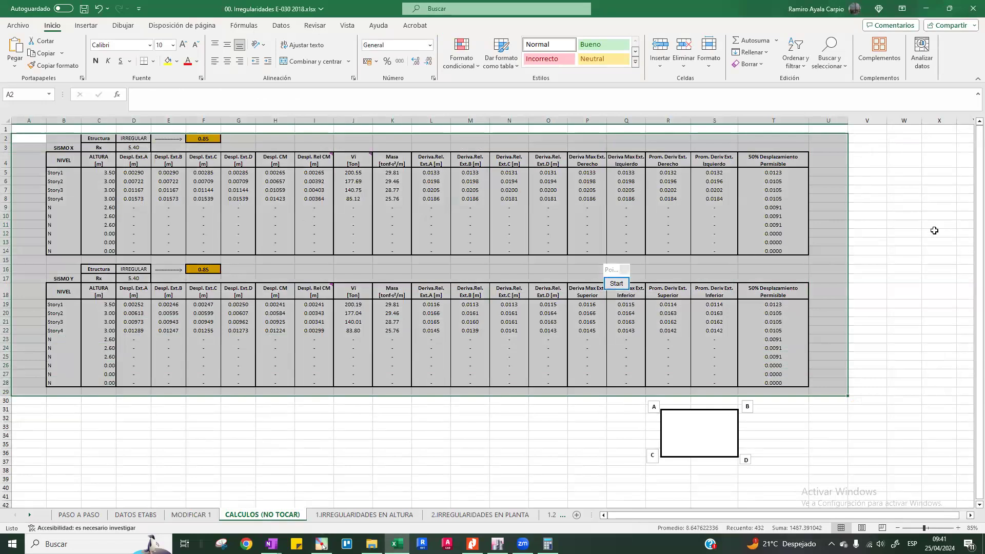
left_click(898, 232)
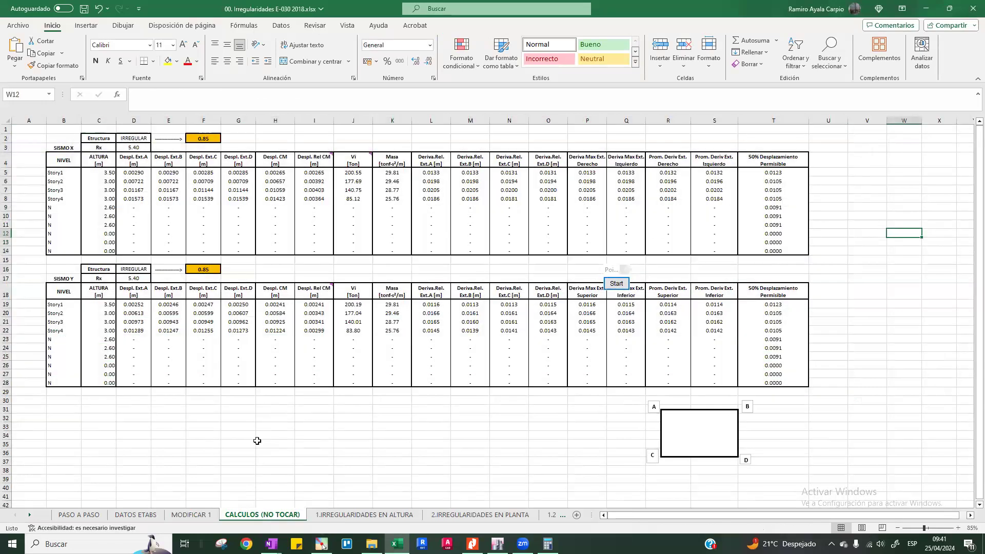
Step: Start screen annotation and mark the SISMO X level, height, R, factor, displacement, shear, mass and relative drift headings
left_click(616, 283)
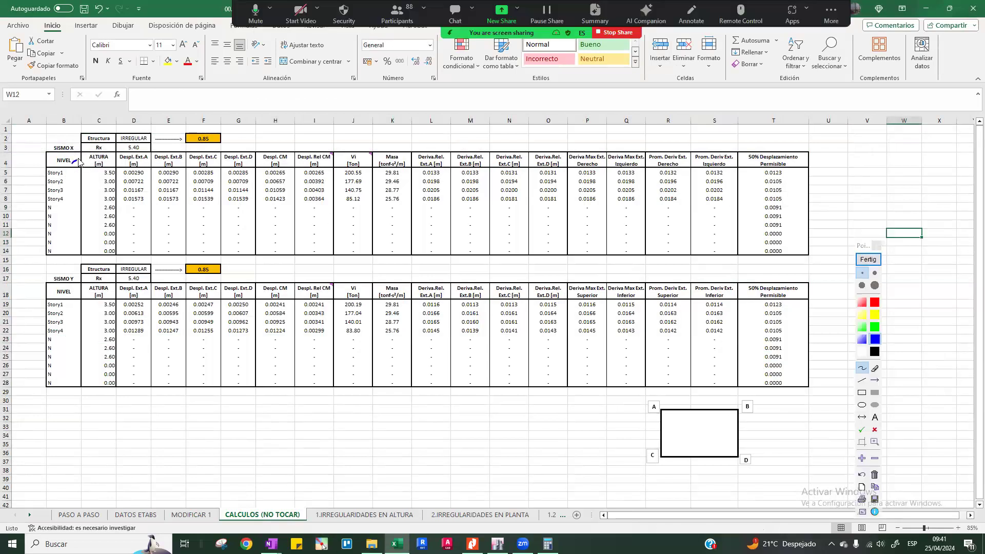
left_click_drag(111, 158, 148, 143)
left_click_drag(211, 141, 222, 133)
left_click_drag(122, 154, 249, 151)
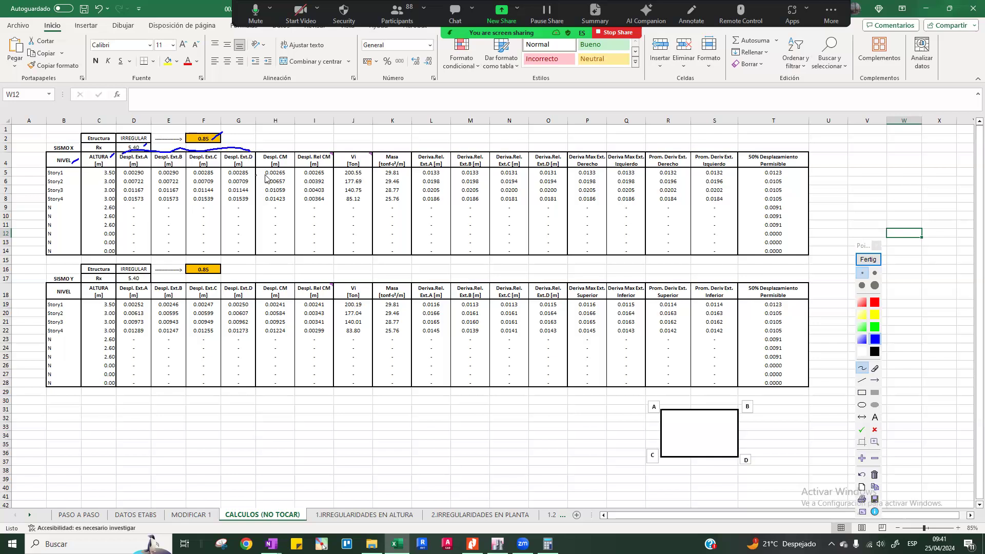
left_click_drag(264, 154, 282, 151)
left_click(306, 148)
left_click_drag(296, 152, 334, 151)
left_click_drag(341, 153, 366, 148)
left_click_drag(383, 151, 559, 152)
mouse_move(148, 157)
left_mouse_down()
mouse_move(119, 170)
mouse_move(252, 168)
mouse_move(227, 149)
mouse_move(130, 148)
left_mouse_up()
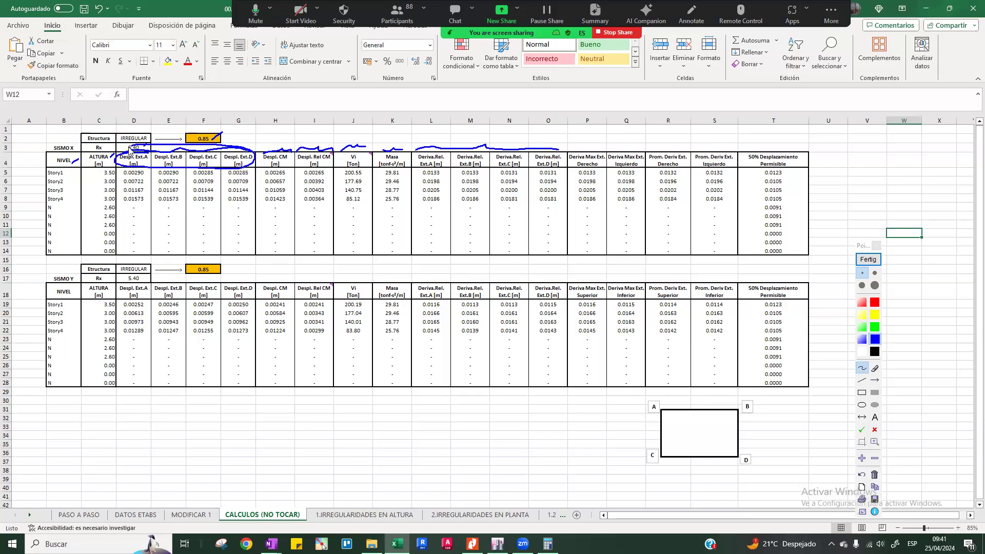
Step: Mark the maximum and average drift columns of SISMO X, sketch a rectangular plan with both ends circled, and end the annotation
left_click_drag(481, 114, 486, 137)
left_click_drag(572, 149, 728, 149)
mouse_move(825, 114)
left_mouse_down()
mouse_move(824, 138)
mouse_move(949, 157)
mouse_move(834, 152)
left_mouse_up()
left_click_drag(939, 105, 949, 77)
mouse_move(800, 114)
left_mouse_down()
mouse_move(831, 72)
mouse_move(803, 70)
left_mouse_up()
left_click_drag(651, 148, 564, 167)
left_click_drag(659, 184, 699, 154)
left_click_drag(615, 137, 696, 134)
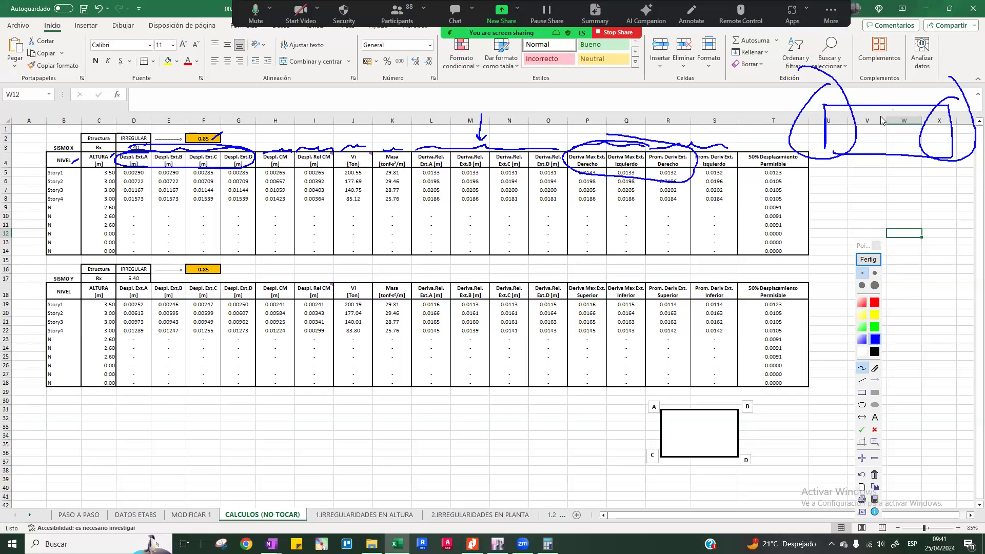
left_click(868, 259)
Step: Annotate the 50% Desplazamiento Permisible heading of SISMO X with 0.0035 and enclose its story values
mouse_move(769, 148)
left_mouse_down()
mouse_move(739, 156)
mouse_move(768, 169)
mouse_move(811, 165)
mouse_move(747, 138)
mouse_move(800, 151)
mouse_move(861, 145)
mouse_move(843, 145)
mouse_move(846, 136)
mouse_move(897, 143)
left_mouse_up()
left_click(860, 145)
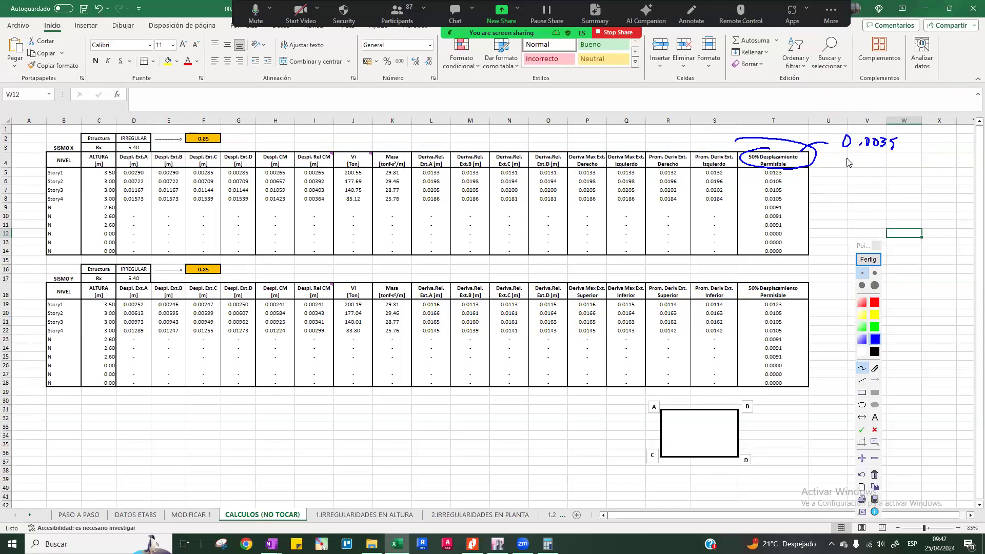
left_click(825, 181)
left_click_drag(790, 176, 789, 204)
left_click_drag(790, 170, 759, 184)
mouse_move(759, 185)
left_mouse_down()
mouse_move(806, 211)
mouse_move(818, 179)
left_mouse_up()
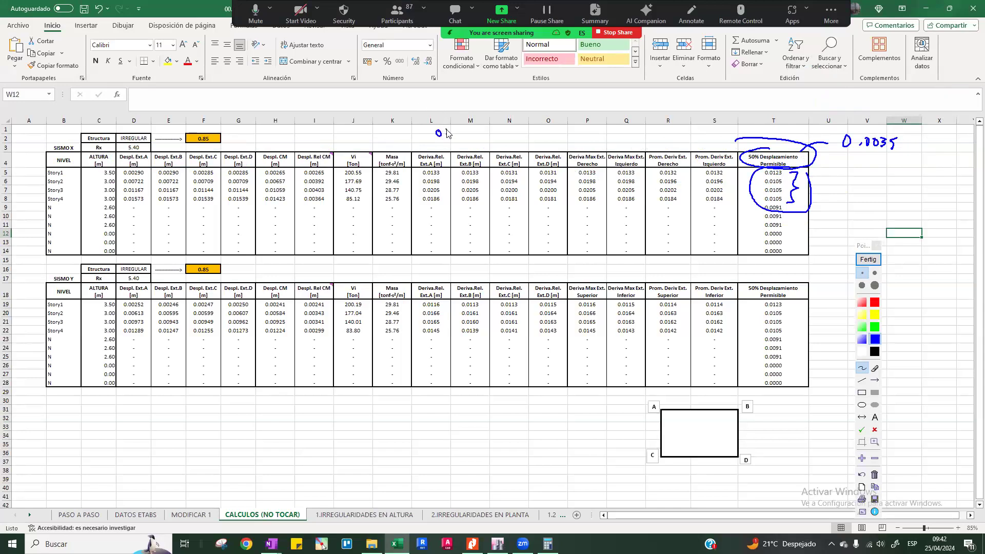
Step: Handwrite the drift check with R, Dmax/h and 0.0035 above SISMO X, show h moving to the limit side, and end the annotation
mouse_move(449, 138)
left_mouse_down()
mouse_move(505, 135)
mouse_move(502, 123)
mouse_move(531, 135)
mouse_move(536, 137)
left_mouse_up()
mouse_move(526, 141)
left_mouse_down()
mouse_move(572, 127)
mouse_move(561, 128)
mouse_move(590, 130)
mouse_move(568, 136)
left_mouse_up()
left_click_drag(577, 127, 608, 134)
left_click(585, 132)
left_click_drag(617, 126, 613, 134)
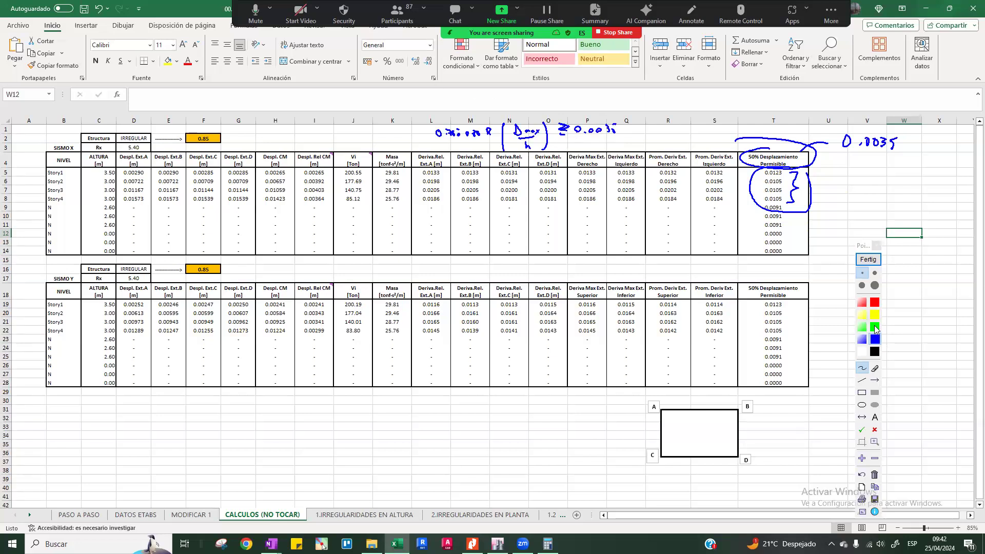
mouse_move(516, 143)
left_mouse_down()
mouse_move(535, 157)
mouse_move(552, 166)
mouse_move(616, 123)
mouse_move(613, 134)
mouse_move(642, 128)
mouse_move(575, 132)
mouse_move(656, 105)
left_mouse_up()
left_click_drag(693, 105, 745, 165)
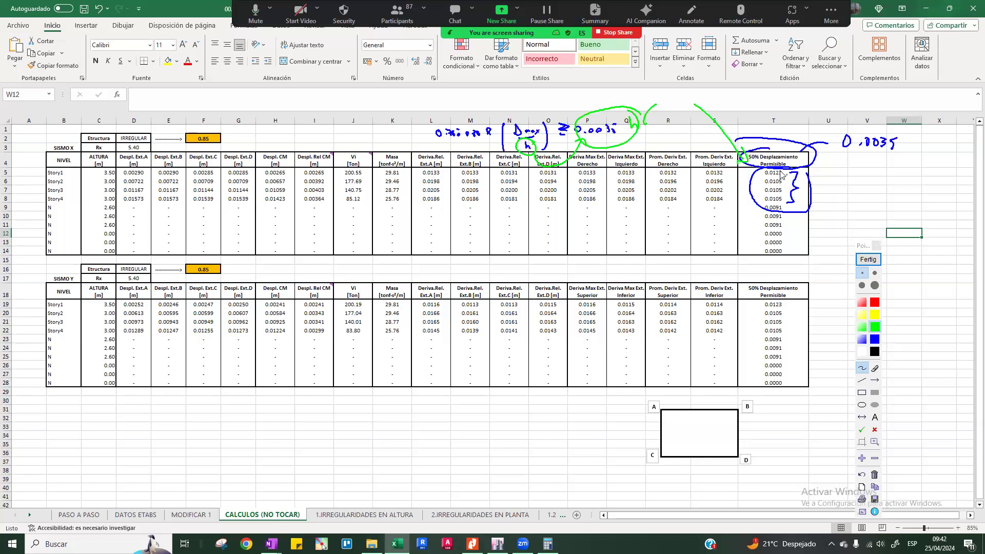
mouse_move(469, 125)
left_mouse_down()
mouse_move(464, 145)
mouse_move(546, 134)
mouse_move(494, 126)
left_mouse_up()
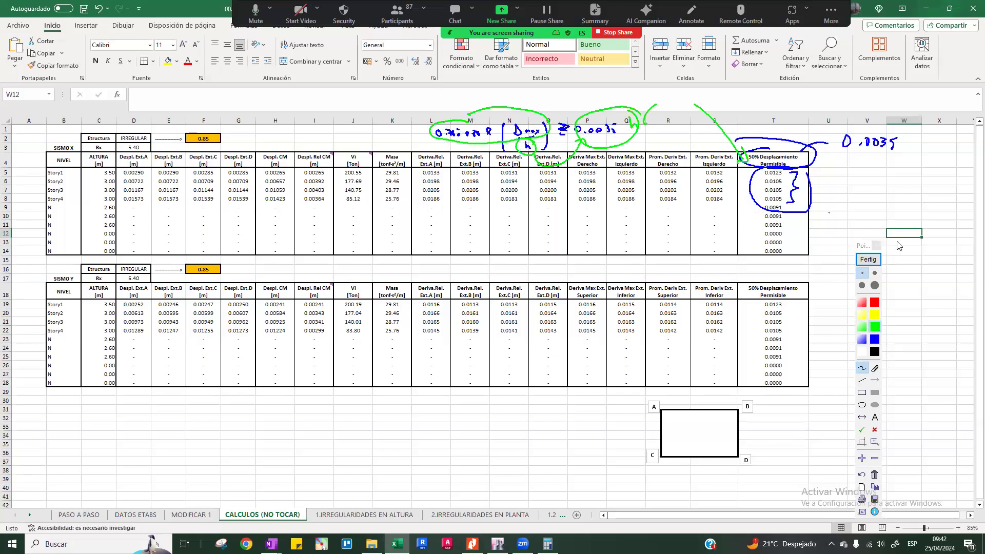
left_click(868, 260)
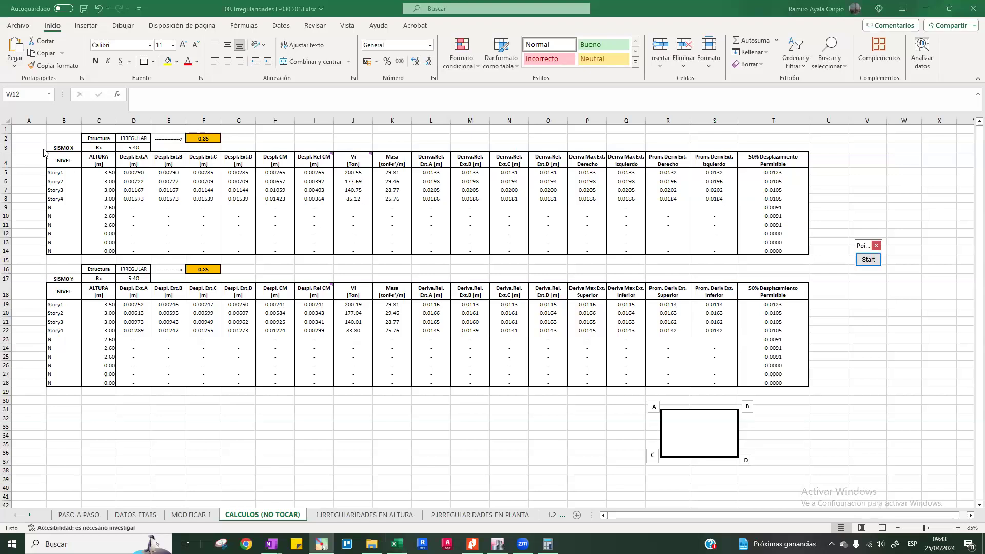
Step: Correct the label in cell C17 of the SISMO Y table to Ry
left_click(102, 278)
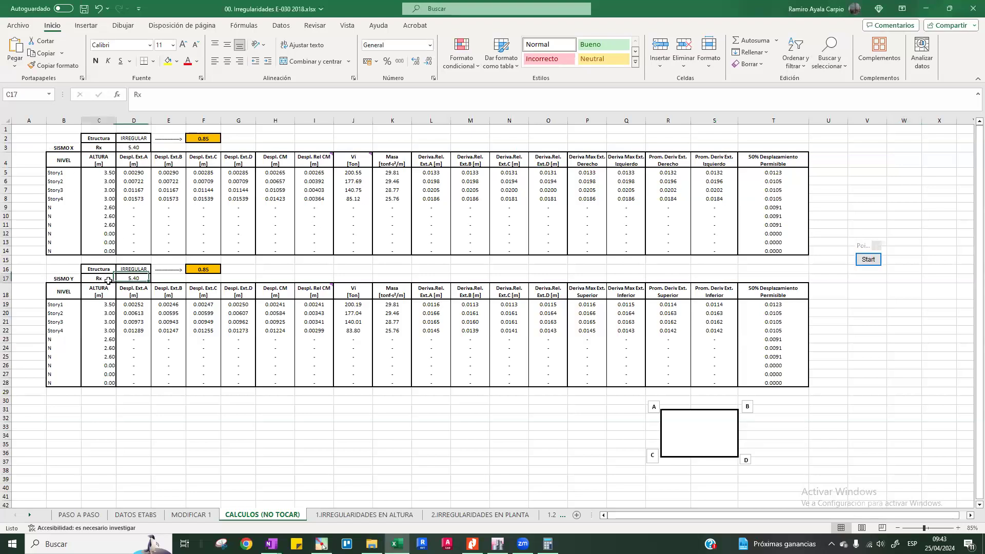
double_click(103, 278)
key("BackSpace")
type("y")
key("Return")
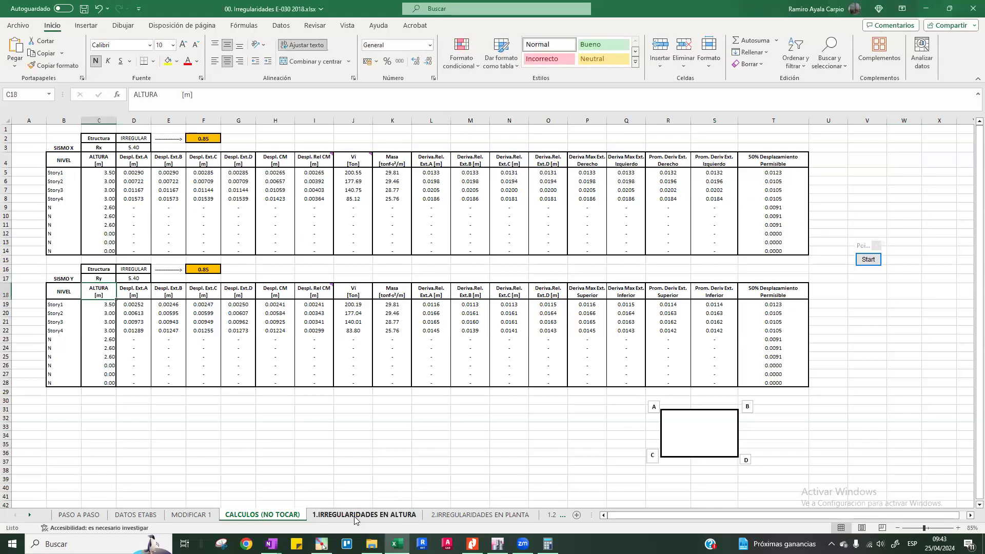
Step: Open the 1.IRREGULARIDADES EN ALTURA sheet and inspect the SISMO X stiffness cells for Story1 to Story4
left_click(364, 515)
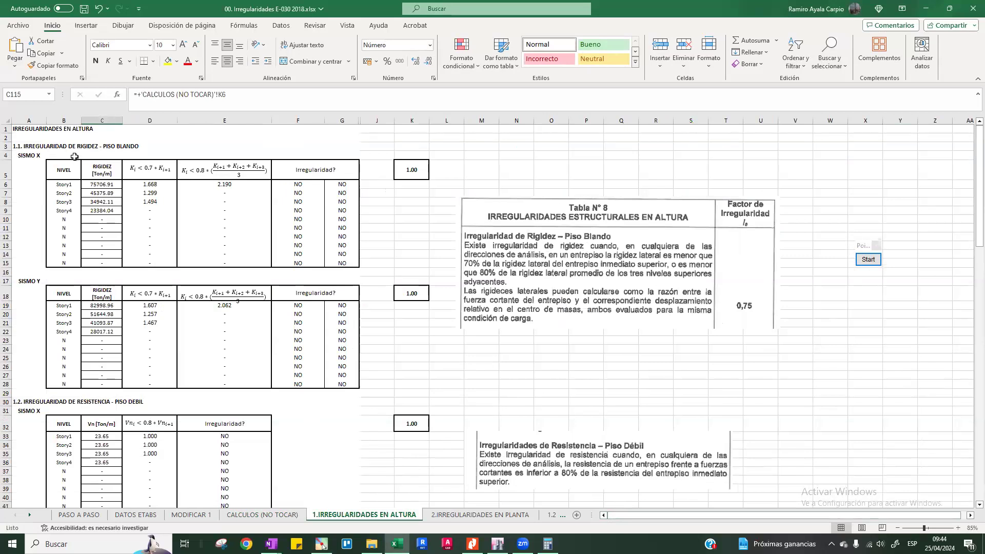
left_click(104, 184)
left_click(103, 192)
left_click(102, 202)
left_click(102, 211)
left_click(92, 186)
left_click(92, 193)
left_click(94, 205)
Step: Examine the SISMO X stiffness ratios and the formulas behind the 0.7 and 0.8 checks and the irregularity result
left_click_drag(150, 184, 150, 201)
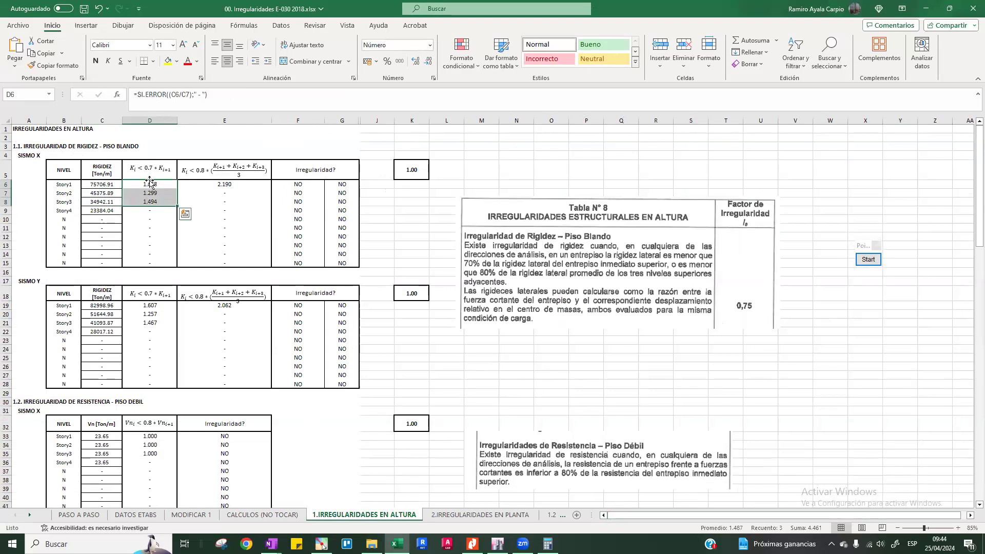
left_click(225, 185)
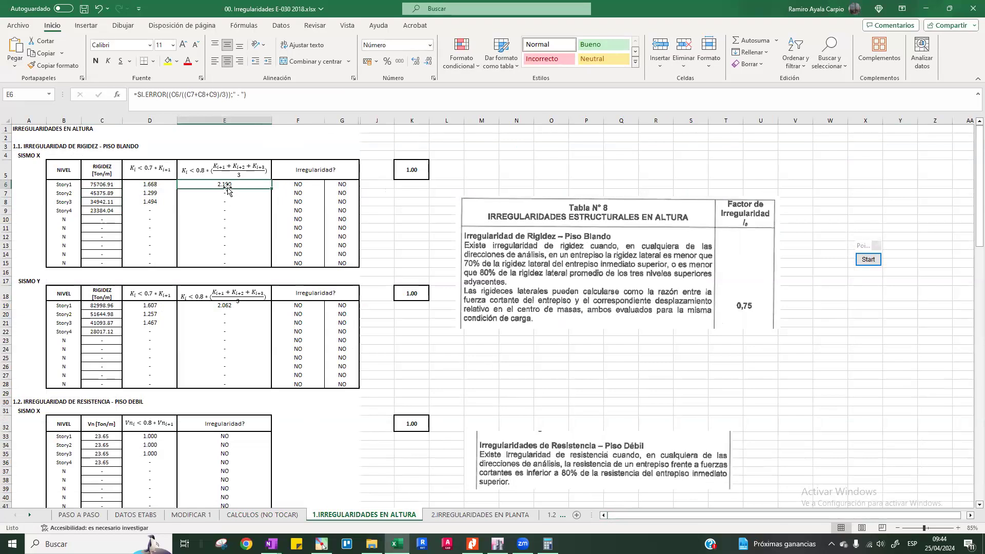
left_click(104, 192)
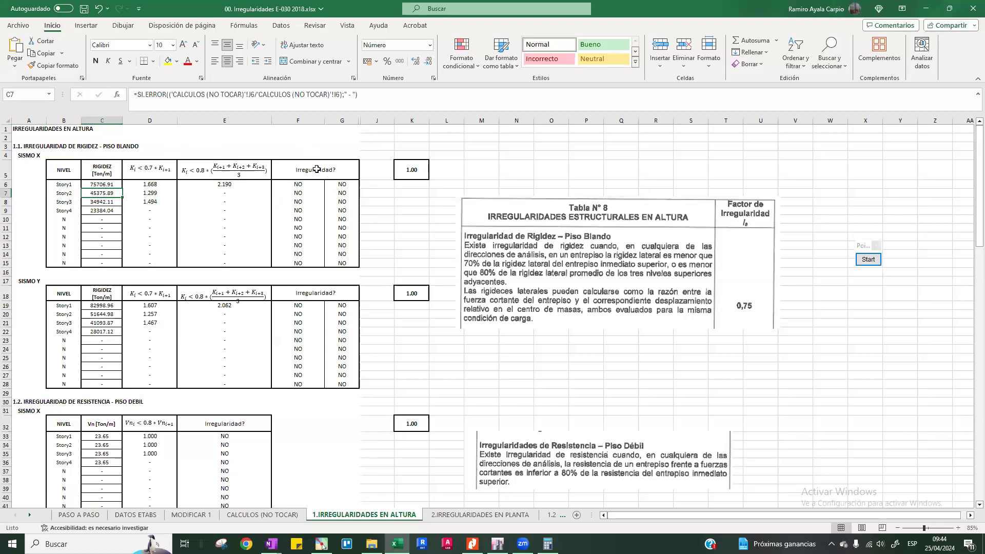
left_click(156, 186)
left_click_drag(156, 186, 231, 208)
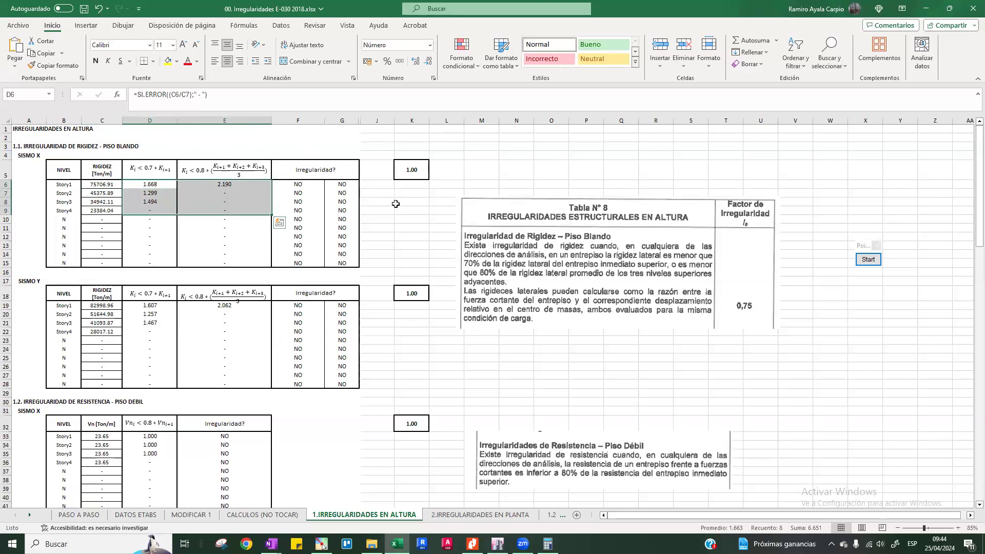
left_click(302, 185)
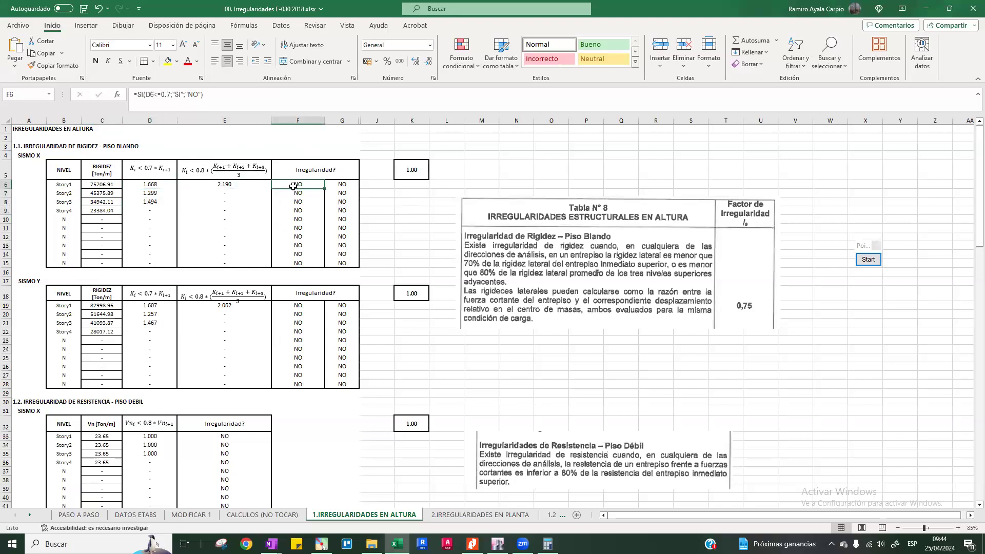
Step: Test a Story1 stiffness ratio of 0.5 in SISMO X, annotate the link from its irregularity result to the factor, and undo the value
left_click(150, 184)
type("0.5")
key("Return")
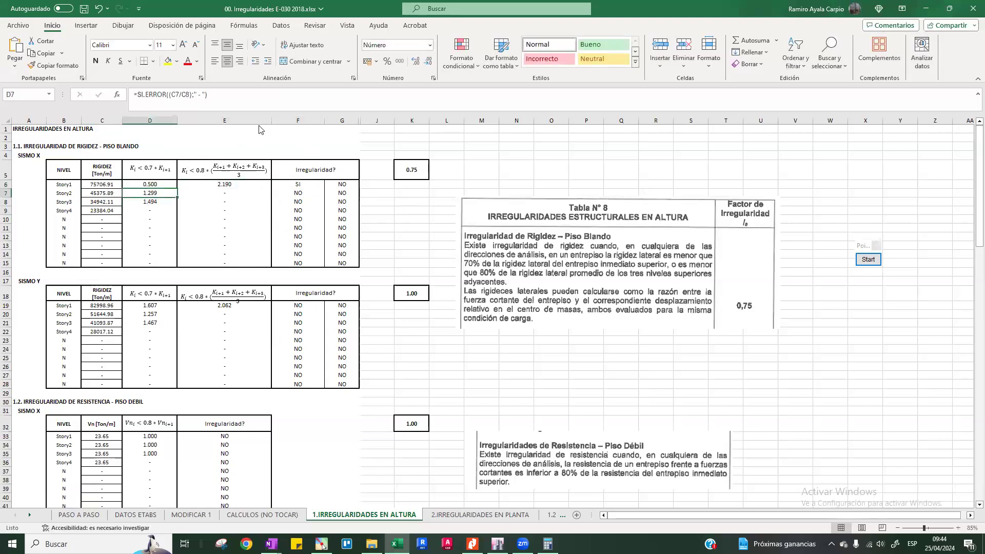
left_click(867, 259)
mouse_move(304, 180)
left_mouse_down()
mouse_move(317, 131)
mouse_move(427, 131)
mouse_move(417, 159)
mouse_move(434, 153)
mouse_move(404, 194)
mouse_move(416, 160)
left_mouse_up()
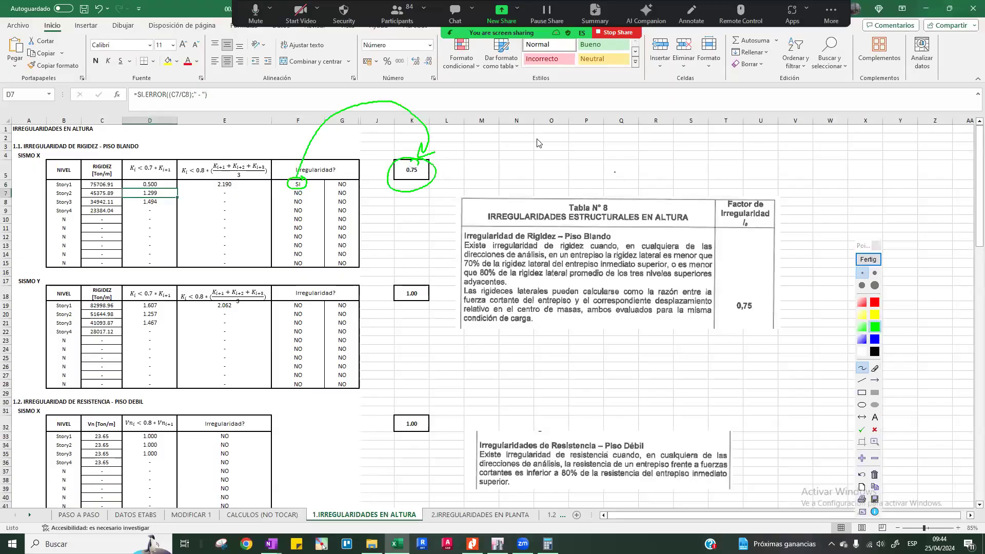
left_click(867, 259)
key("ctrl+z")
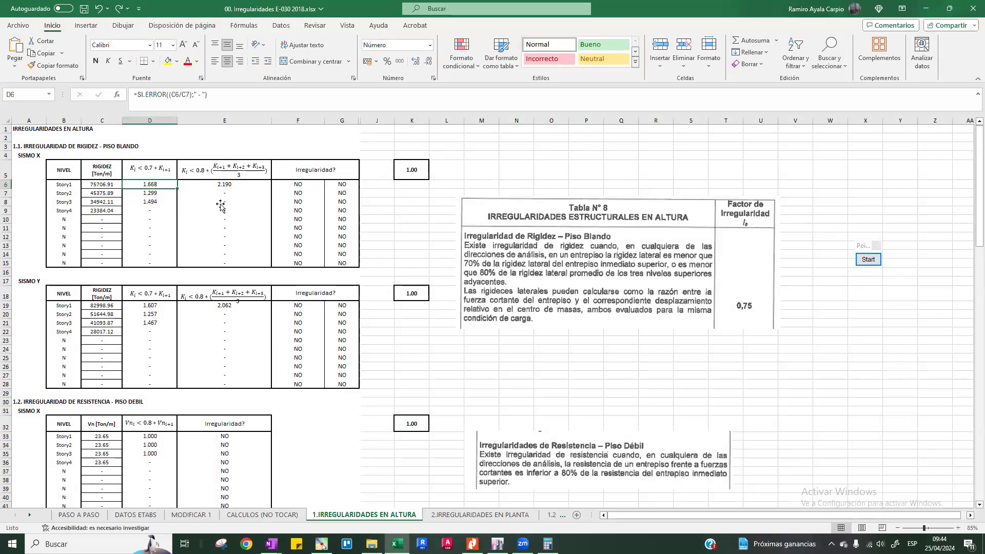
Step: Examine the SISMO X Vn values of Story1 to Story4 in section 1.2, Irregularidad de Resistencia - Piso Débil
scroll(49, 212, "down", 1)
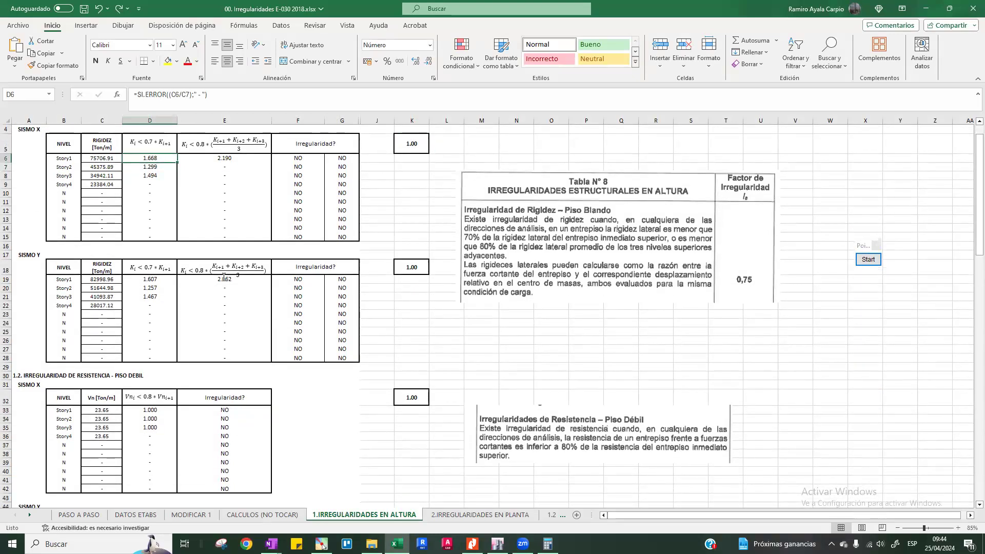
scroll(76, 258, "down", 6)
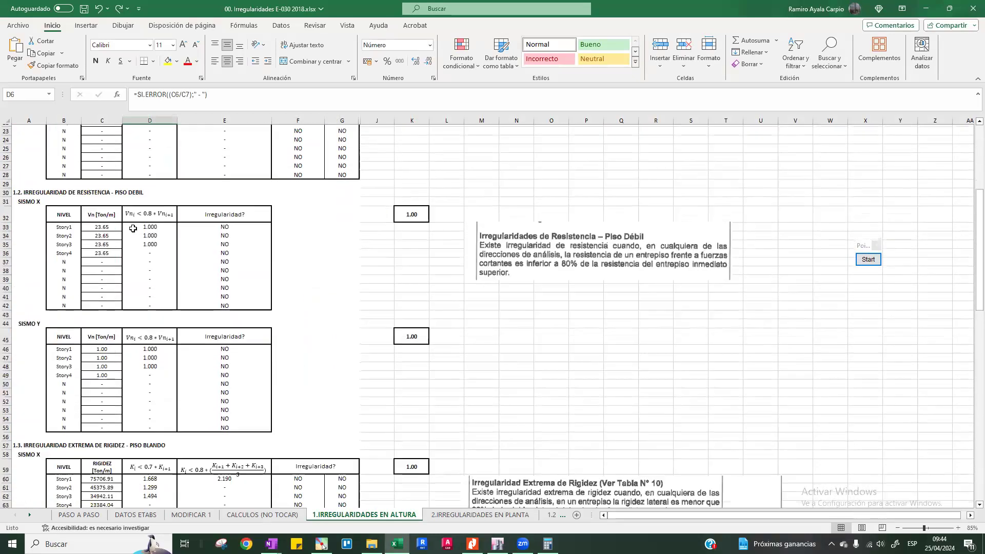
scroll(138, 222, "down", 2)
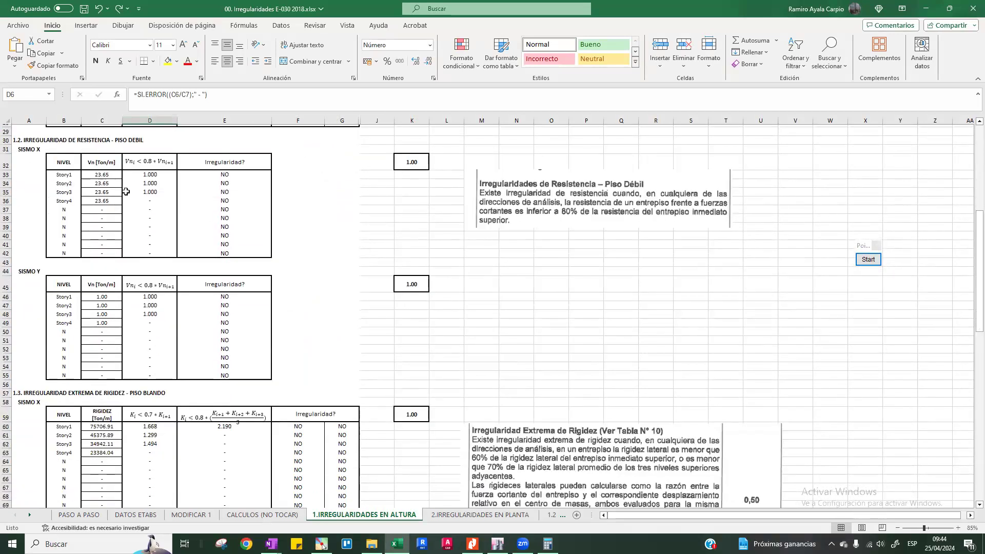
left_click_drag(109, 173, 108, 200)
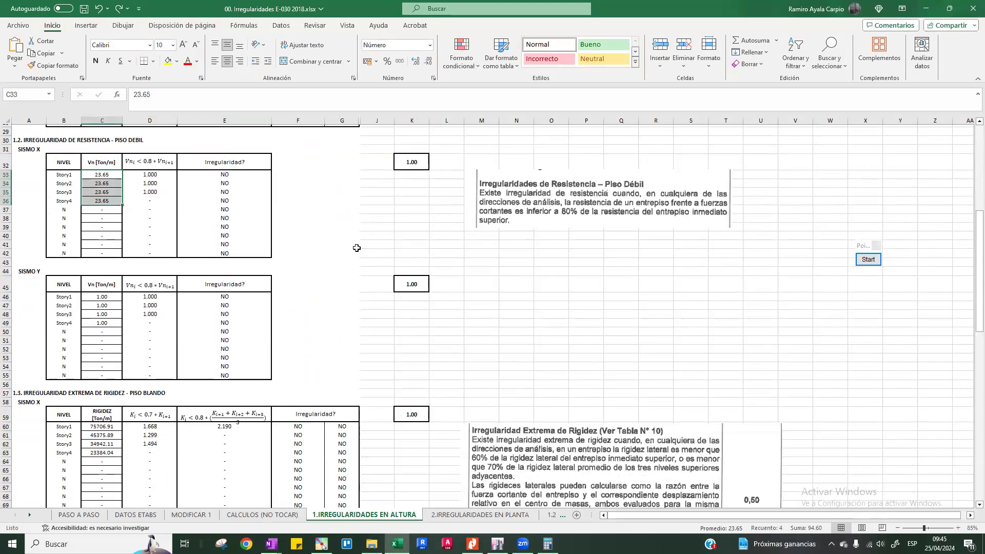
left_click(113, 175)
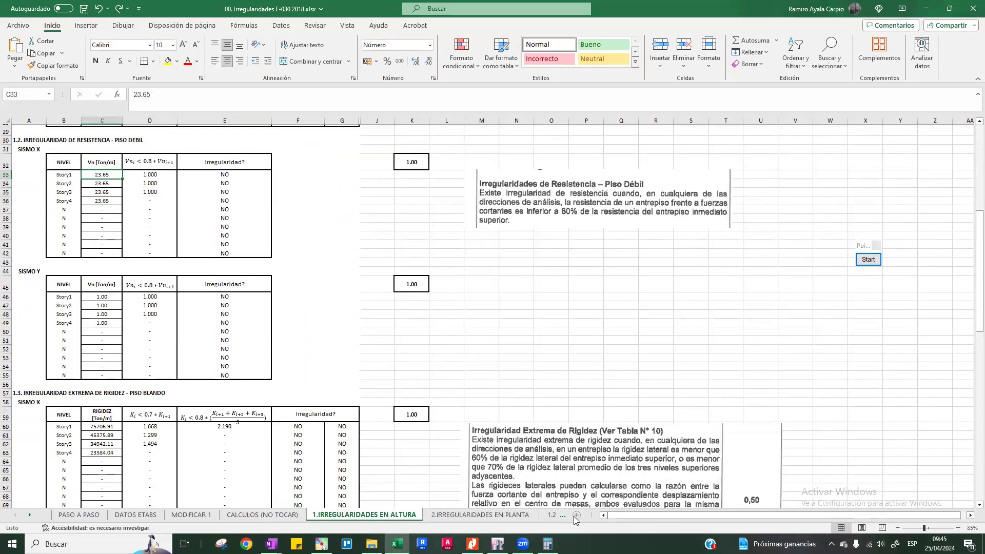
Step: Browse the remaining sheets through to RESUMEN IRREGULARIDADES and return to the 1.2 y 1.4. IRR. DE RESISTENCIA sheet
left_click(547, 518)
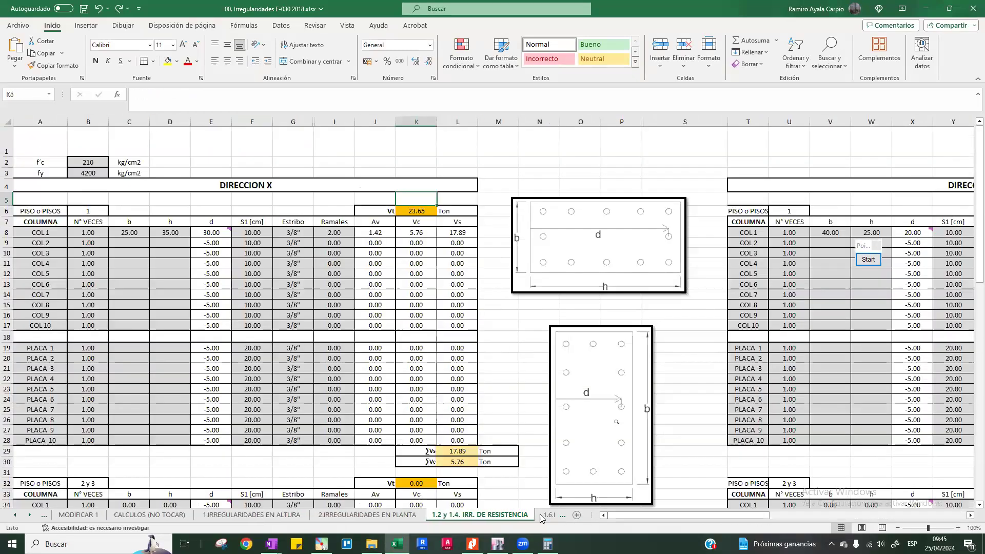
left_click(533, 517)
left_click(519, 516)
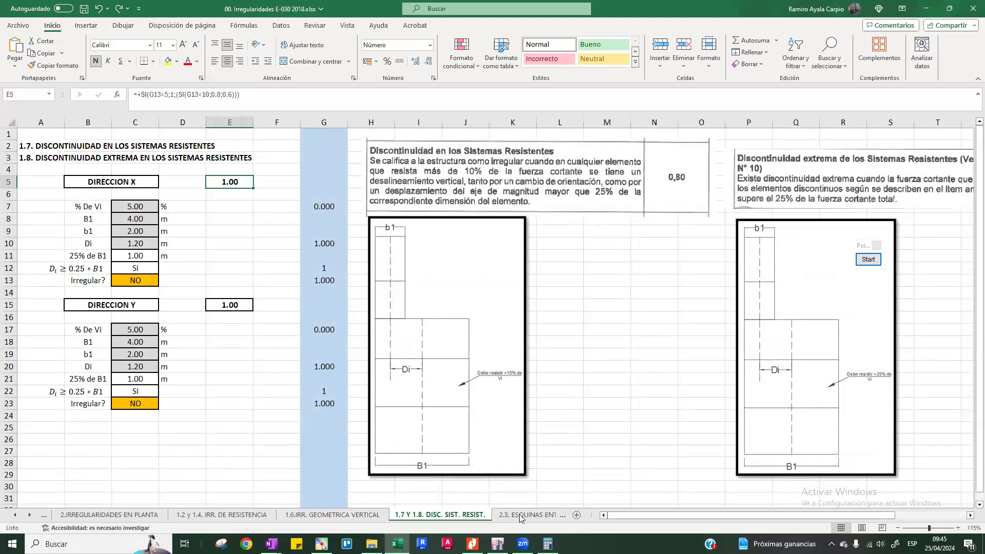
left_click(513, 516)
left_click(477, 516)
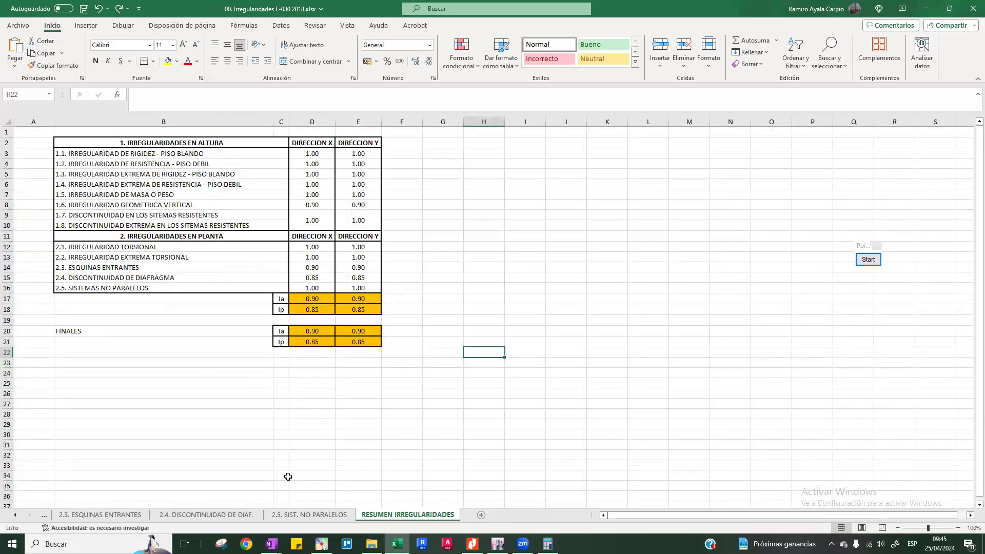
left_click(93, 515)
key("ctrl+Page_Up")
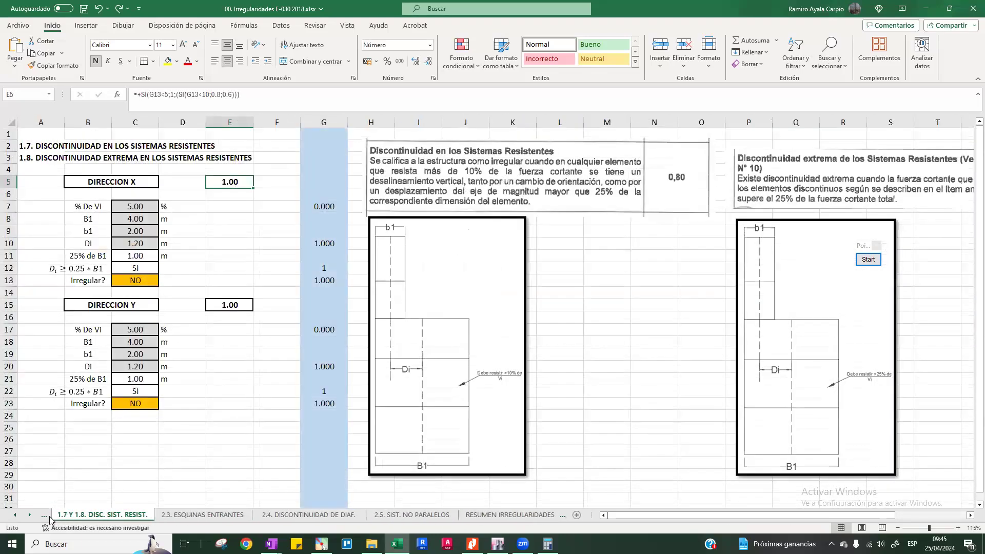
left_click(43, 515)
left_click(42, 515)
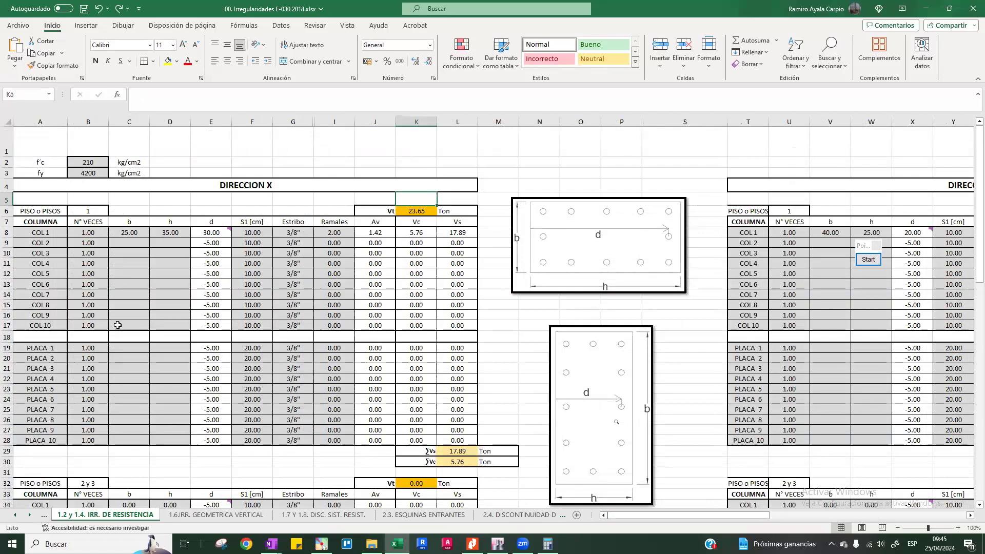
Step: Inspect the PISO o PISOS cells heading the DIRECCION X column and wall tables for floors 1, 2 y 3, and 4
scroll(162, 292, "down", 1)
scroll(160, 287, "up", 1)
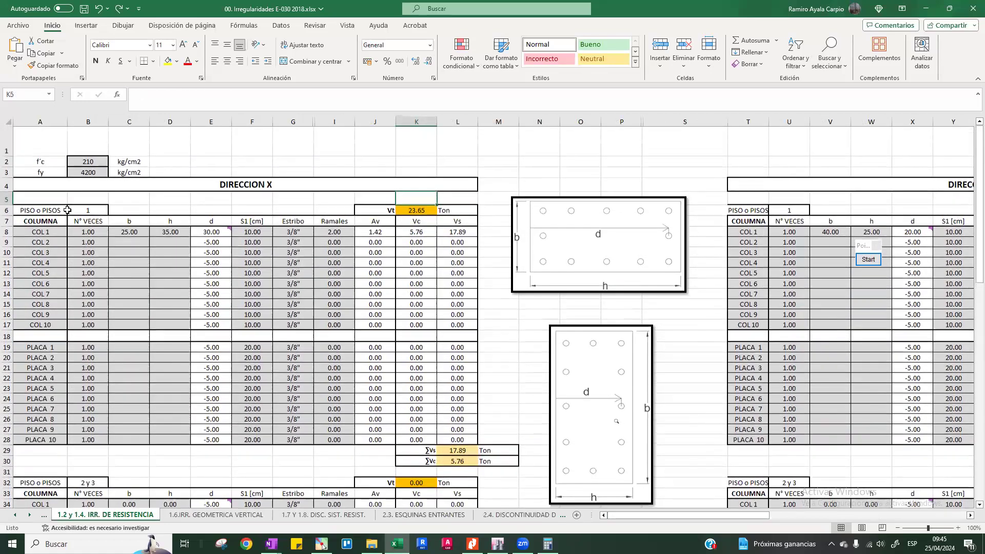
left_click(71, 210)
left_click(64, 210)
left_click(90, 210)
scroll(103, 245, "down", 1)
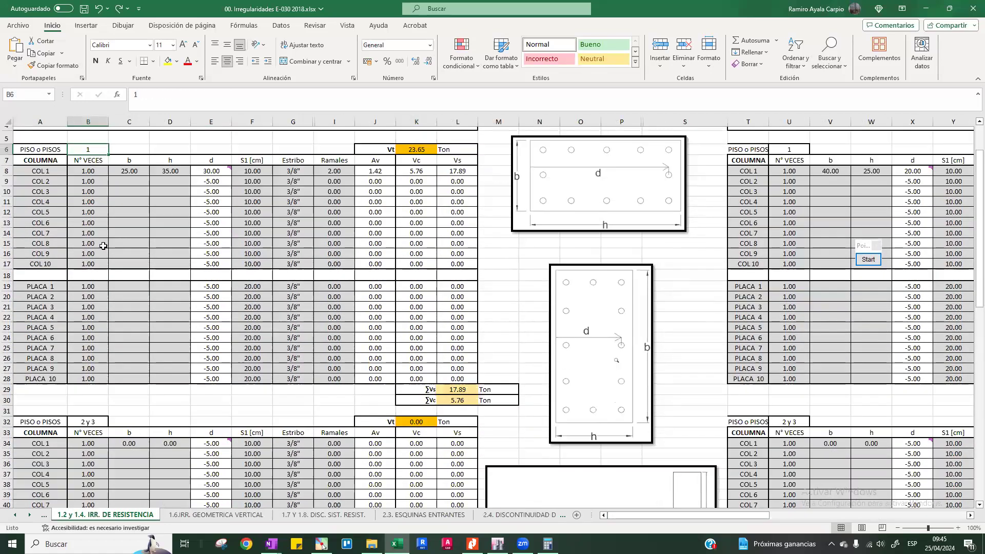
left_click(95, 419)
scroll(105, 359, "down", 9)
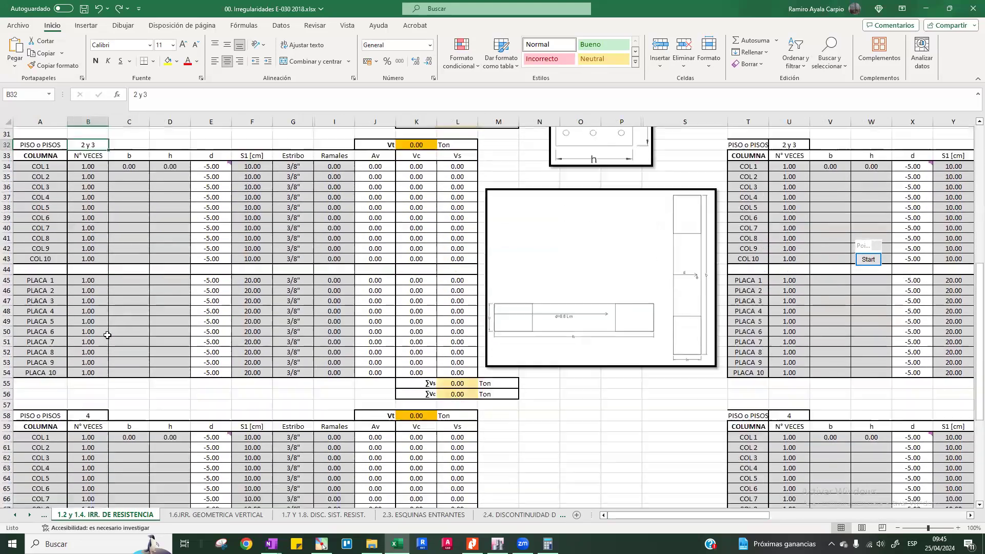
scroll(108, 335, "down", 3)
left_click(93, 323)
scroll(170, 354, "up", 13)
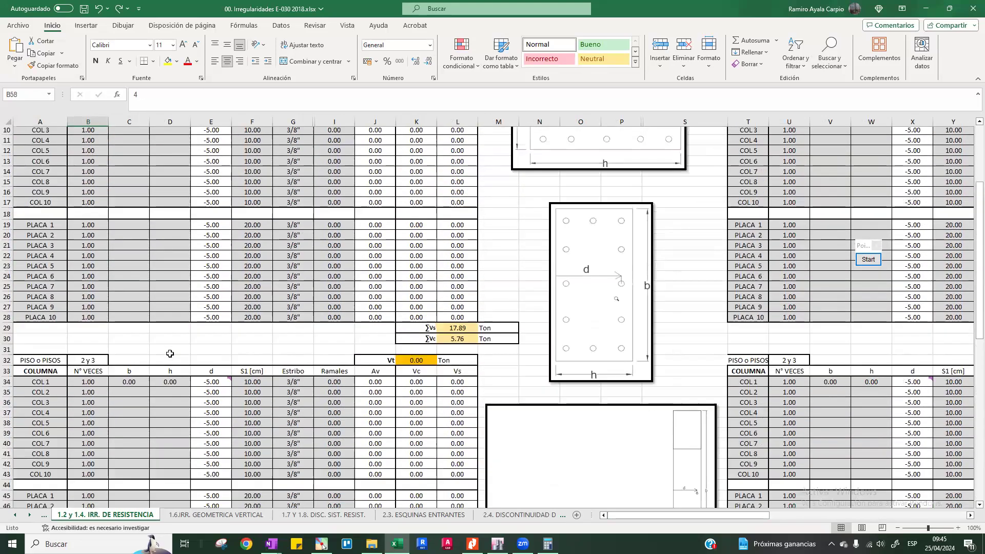
Step: Inspect the N° VECES, b, h and d entries of COL 1 to COL 10 in the floor 1 DIRECCION X table
left_click(54, 233)
left_click_drag(54, 273, 83, 325)
key("Right")
left_click_drag(96, 266, 88, 325)
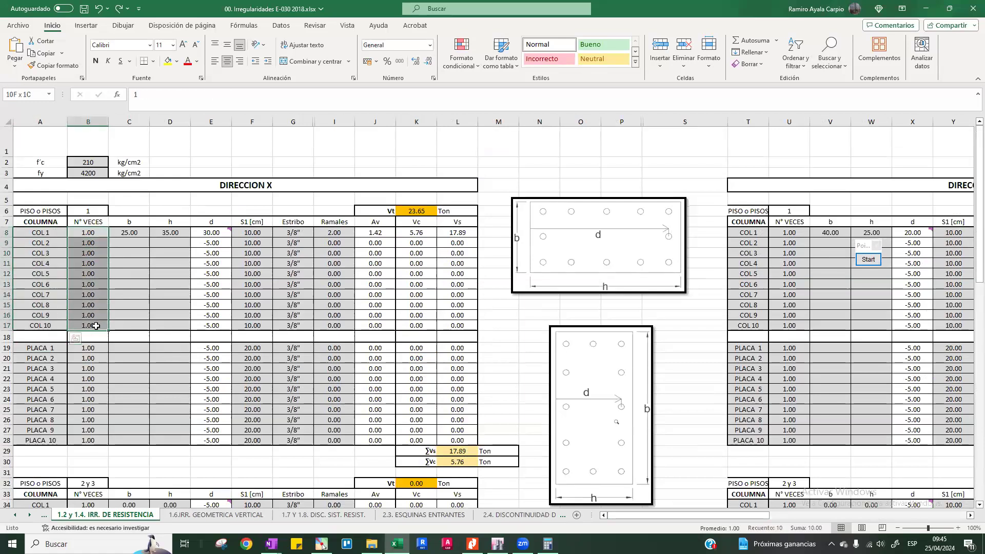
left_click_drag(128, 233, 169, 325)
left_click_drag(214, 234, 205, 320)
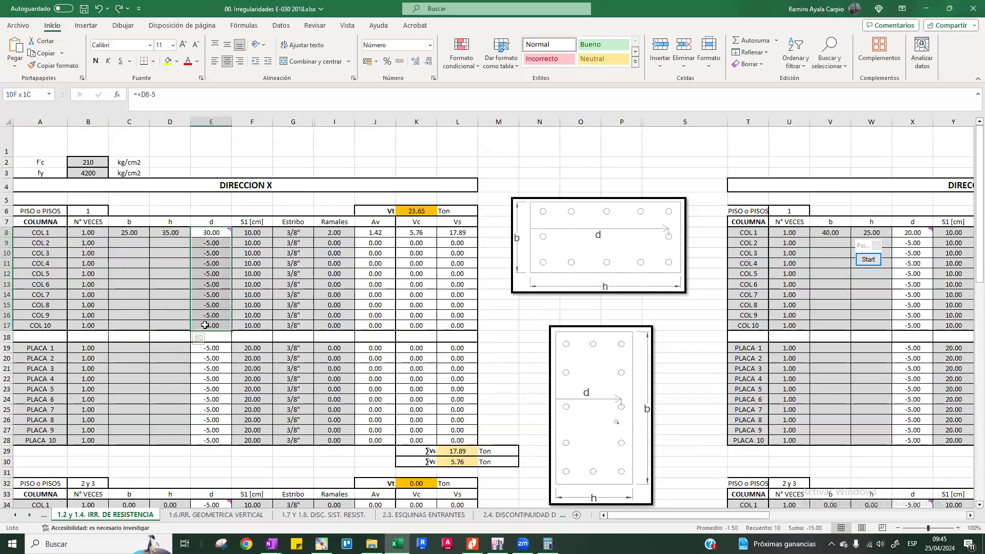
Step: Inspect the S1, Estribo and Ramales columns for the columns and walls of floor 1 in DIRECCION X
left_click(255, 186)
left_click(252, 232)
left_click_drag(253, 256, 252, 315)
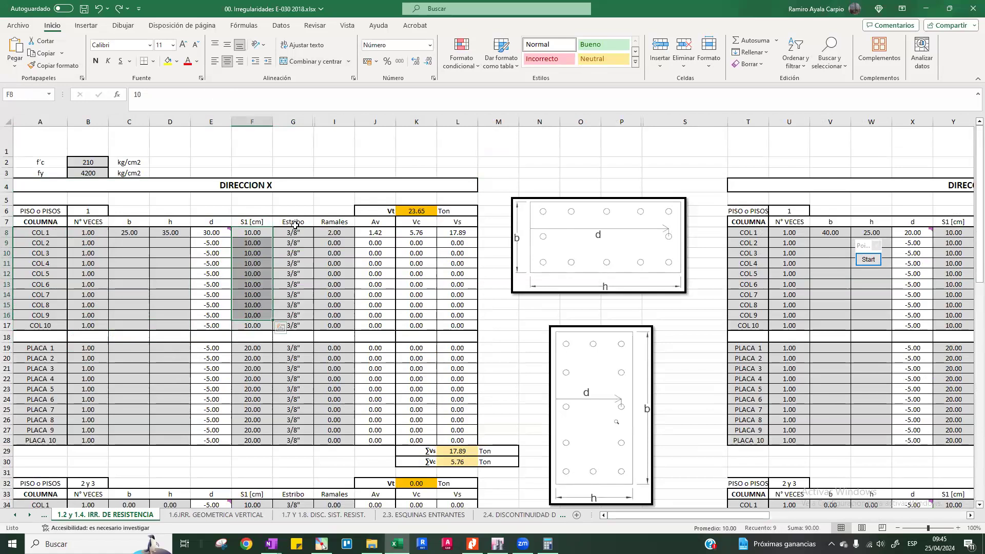
left_click_drag(259, 347, 269, 442)
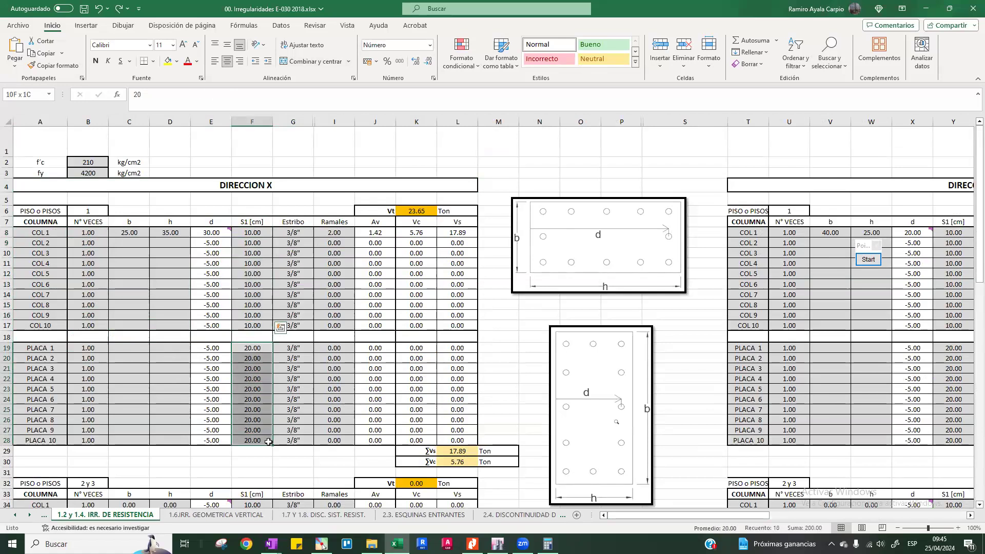
left_click_drag(296, 233, 303, 440)
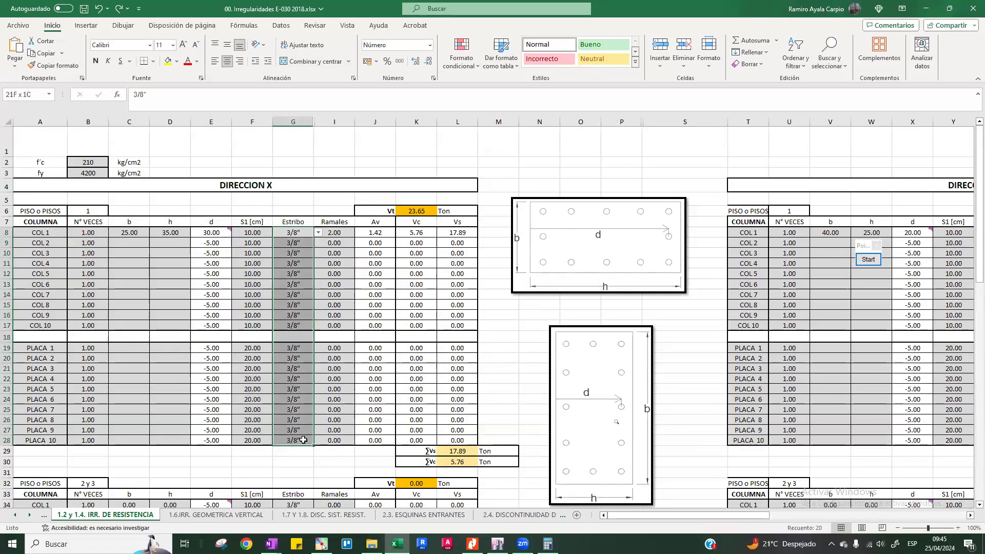
left_click_drag(351, 233, 348, 439)
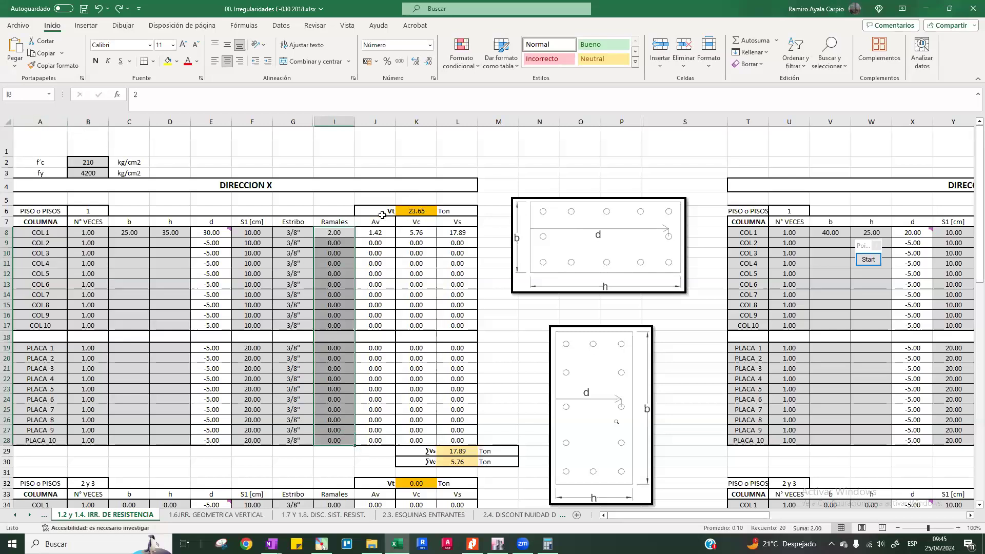
Step: Inspect the floor 1 Vc and Vs headings and the ∑Vs formula, then temporarily circle the total Vt value in green
left_click(421, 222)
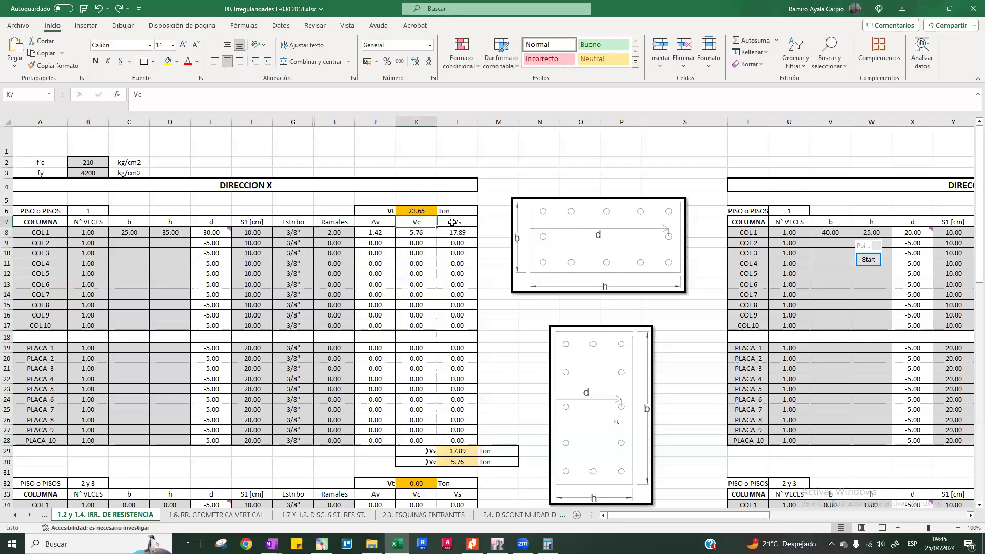
left_click(451, 220)
left_click(462, 451)
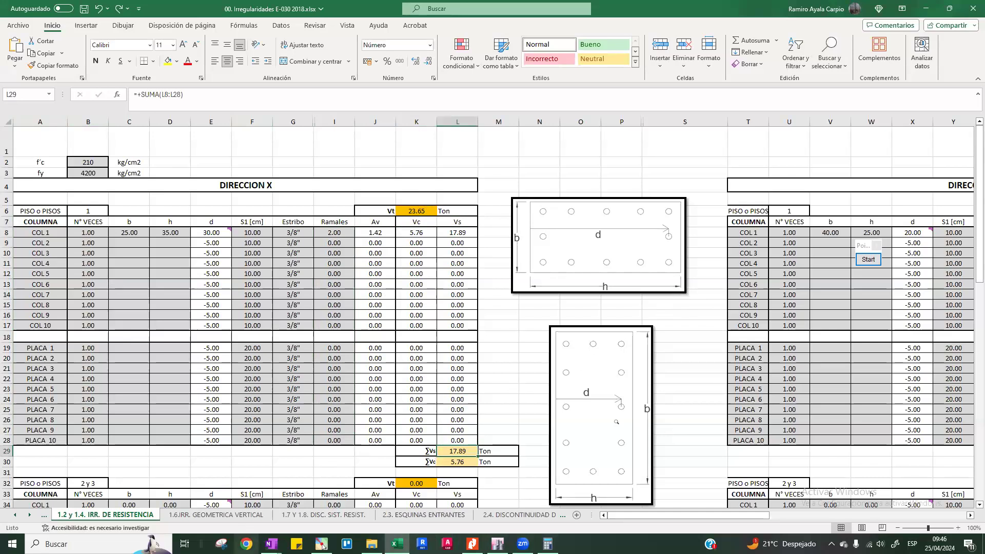
left_click(322, 543)
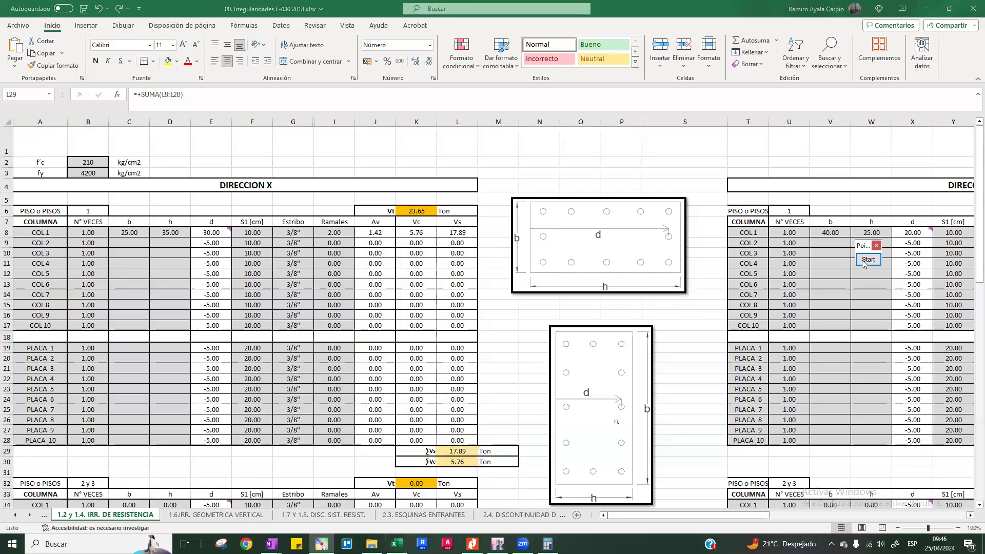
left_click(866, 259)
mouse_move(421, 203)
left_mouse_down()
mouse_move(389, 200)
mouse_move(383, 218)
mouse_move(434, 222)
mouse_move(423, 202)
left_mouse_up()
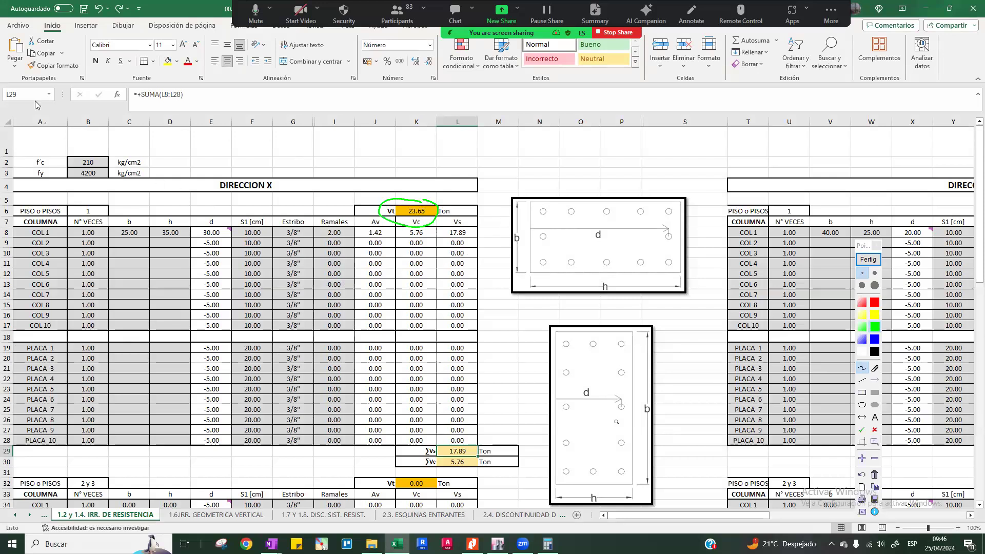
left_click(877, 259)
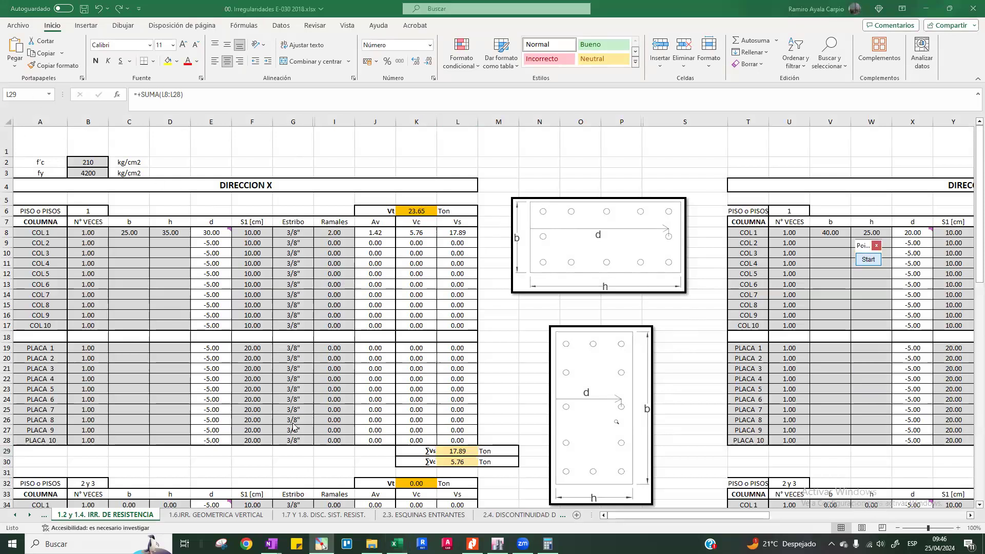
Step: Return to 1.IRREGULARIDADES EN ALTURA and temporarily circle the Story1 to Story4 Vn values under SISMO X of section 1.2
left_click(13, 514)
left_click(13, 515)
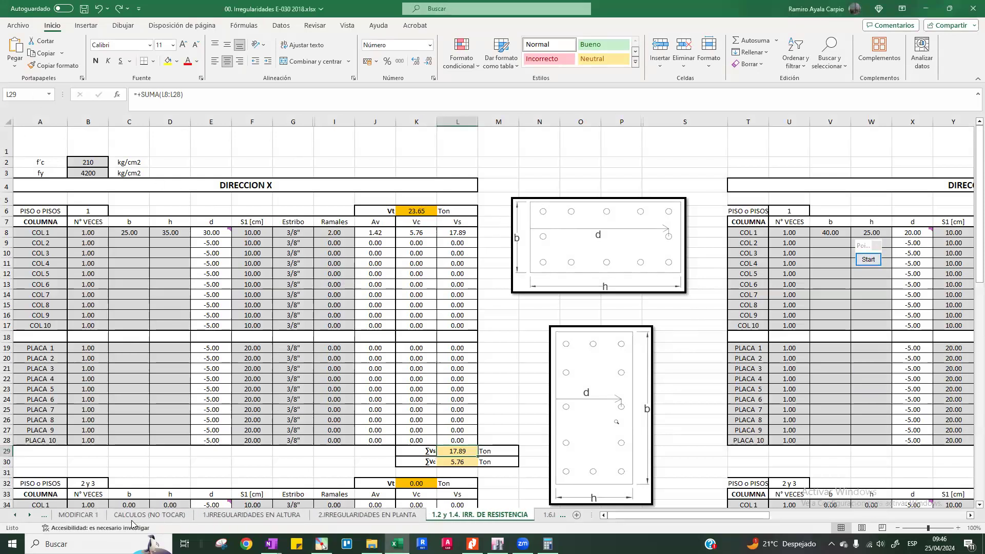
key("ctrl+Page_Up")
key("ctrl+Page_Up")
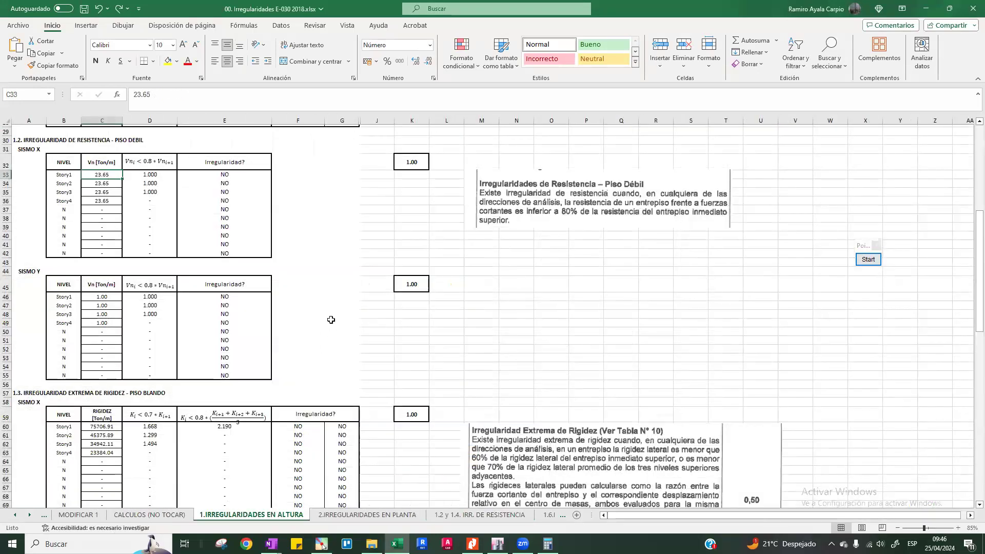
scroll(331, 319, "down", 6)
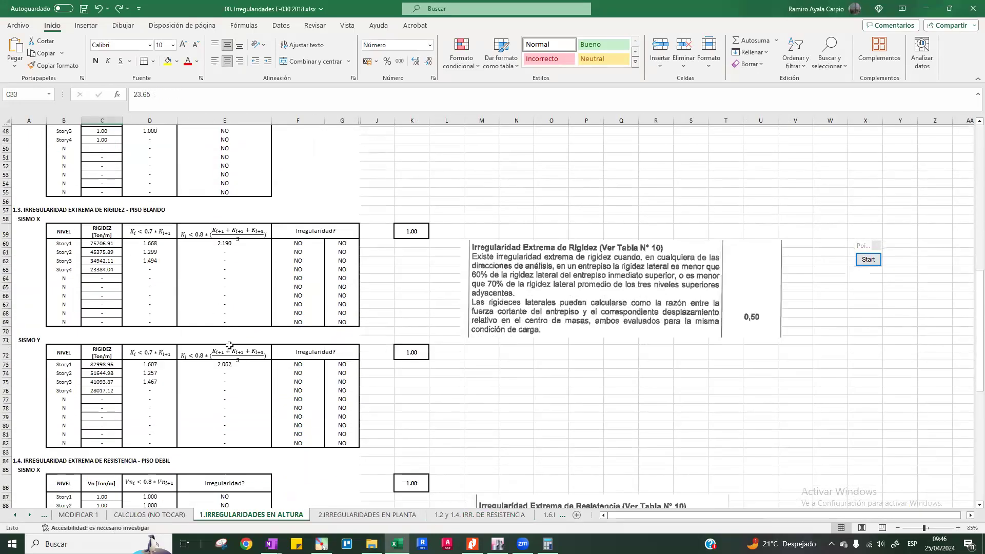
scroll(229, 345, "up", 7)
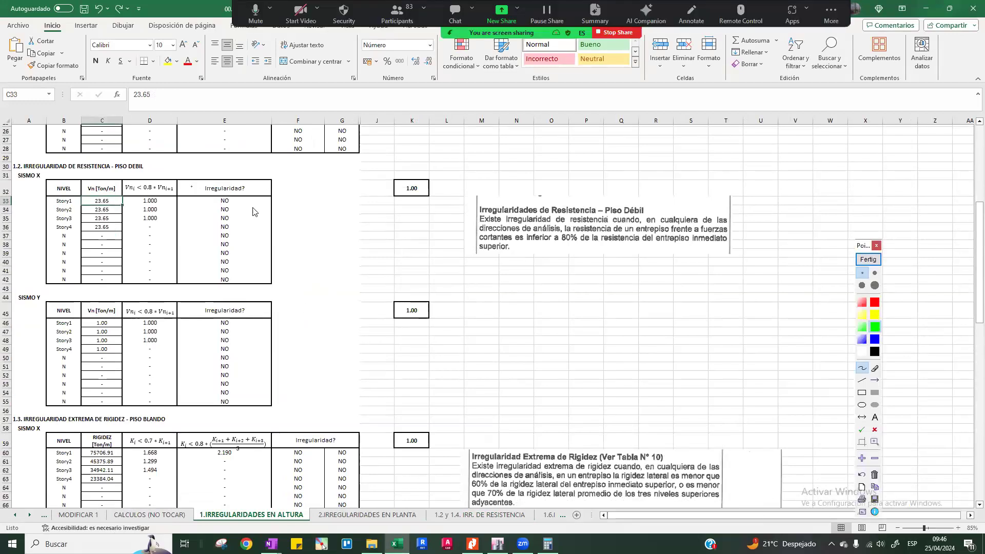
mouse_move(110, 201)
left_mouse_down()
mouse_move(92, 203)
mouse_move(111, 199)
mouse_move(93, 220)
mouse_move(111, 216)
left_mouse_up()
mouse_move(110, 224)
left_mouse_down()
mouse_move(92, 229)
mouse_move(103, 224)
left_mouse_up()
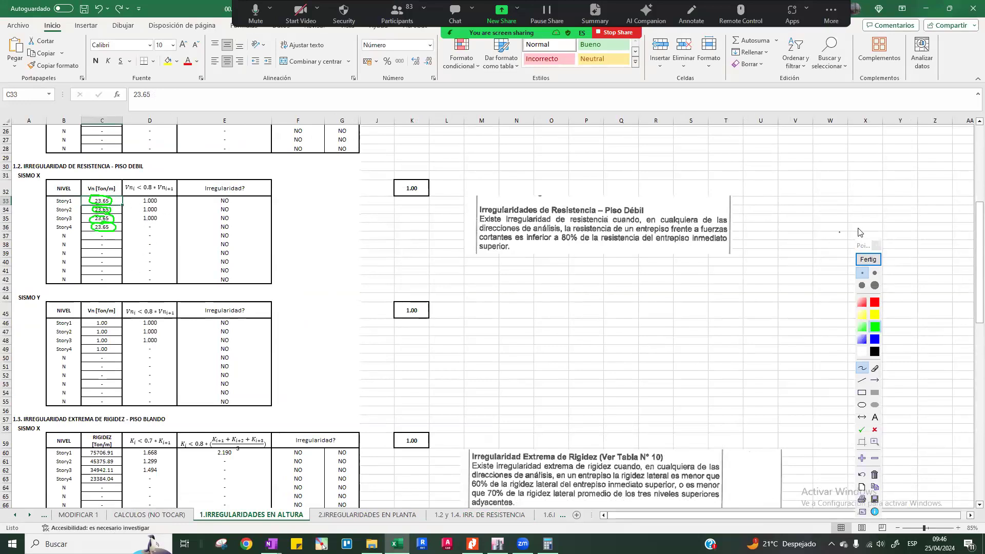
left_click(868, 259)
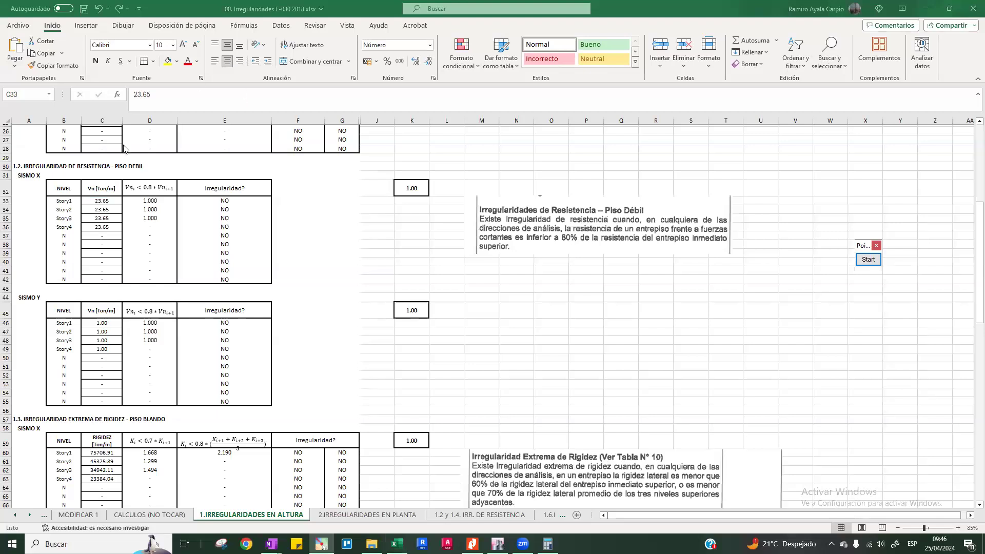
Step: Review the ratio and irregularity columns of section 1.2 for SISMO X and Y, and the tables of sections 1.3 and 1.4
left_click_drag(150, 201, 226, 279)
left_click_drag(159, 321, 262, 402)
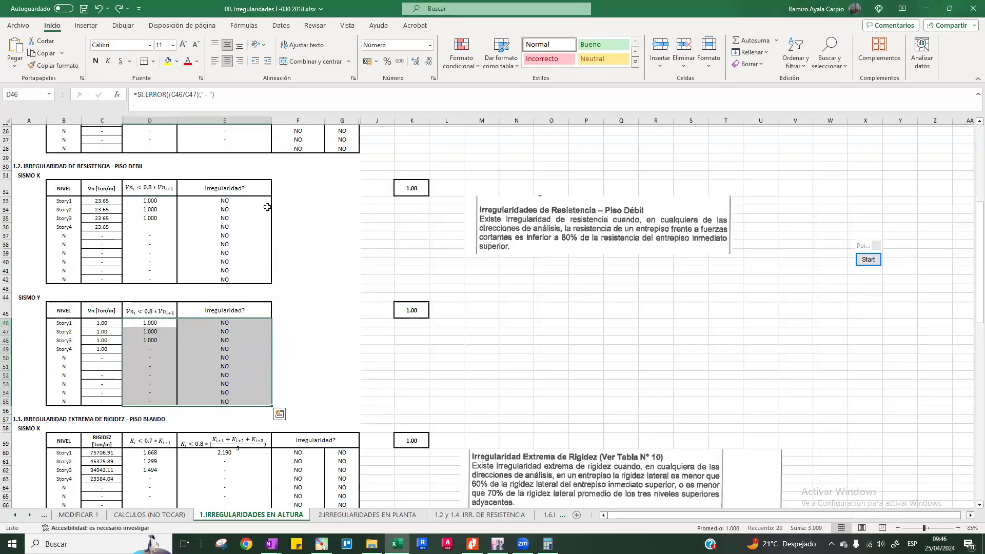
scroll(266, 207, "down", 7)
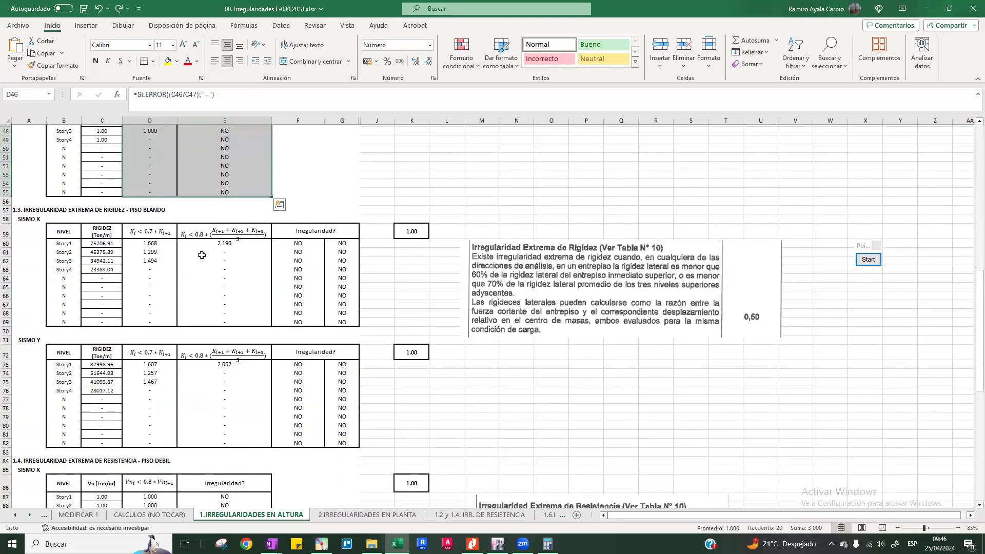
scroll(201, 255, "down", 1)
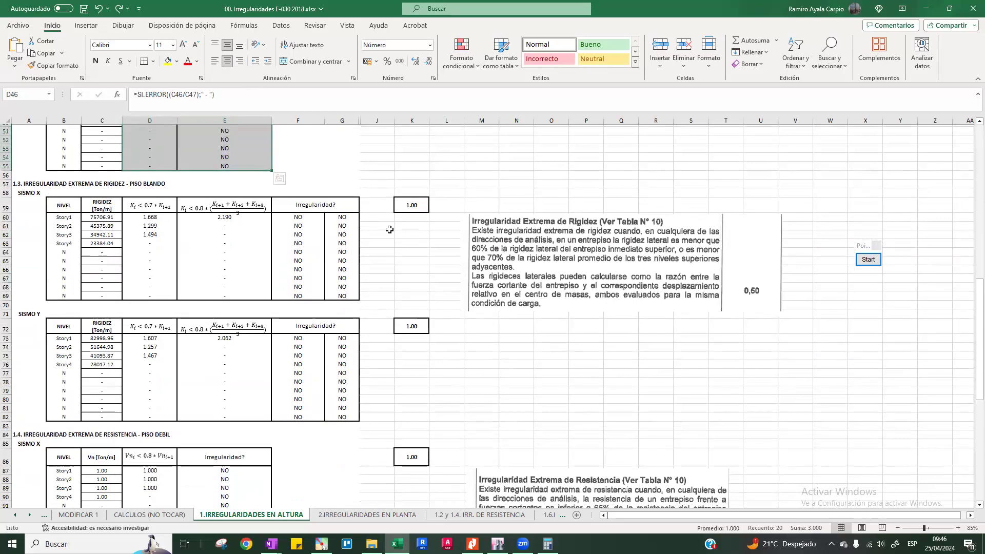
scroll(389, 229, "down", 2)
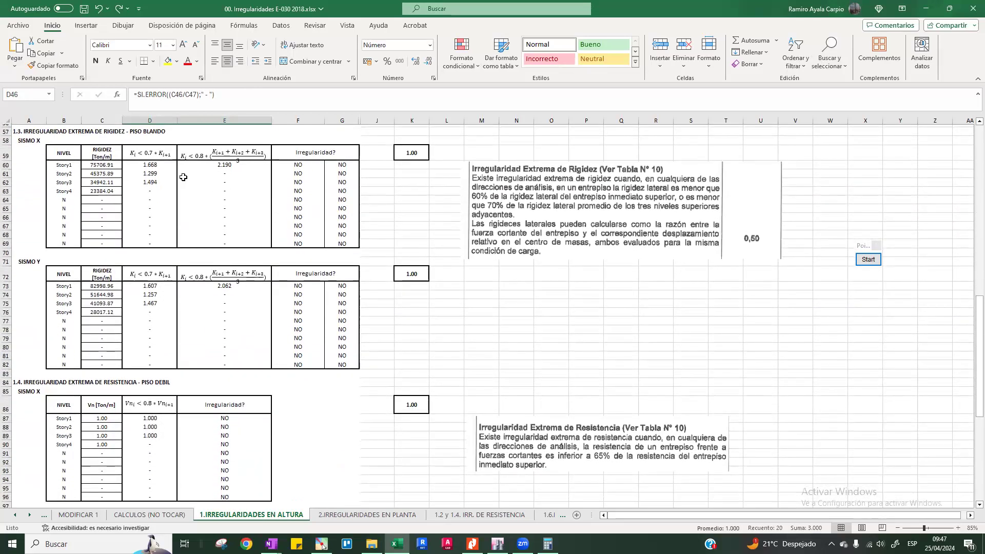
scroll(267, 171, "down", 7)
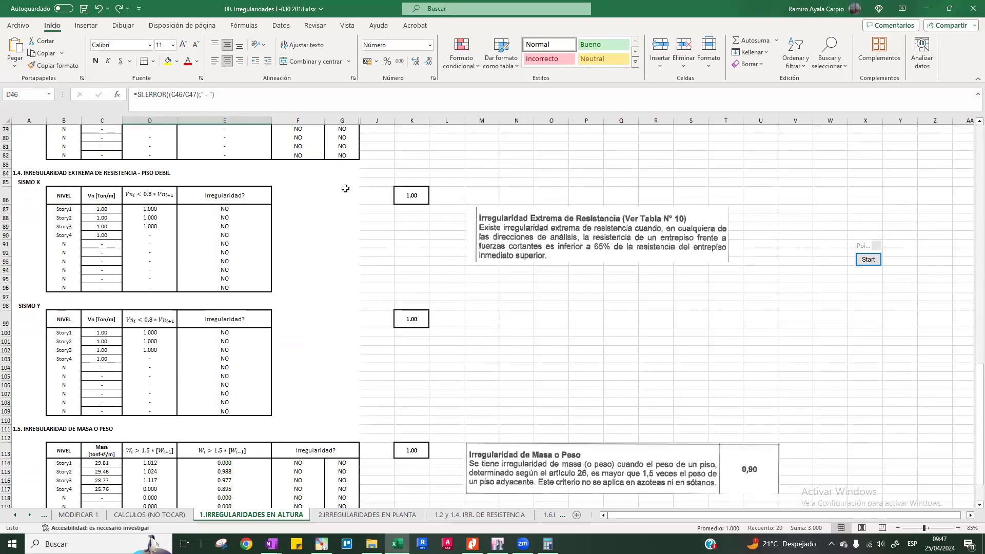
scroll(359, 319, "up", 3)
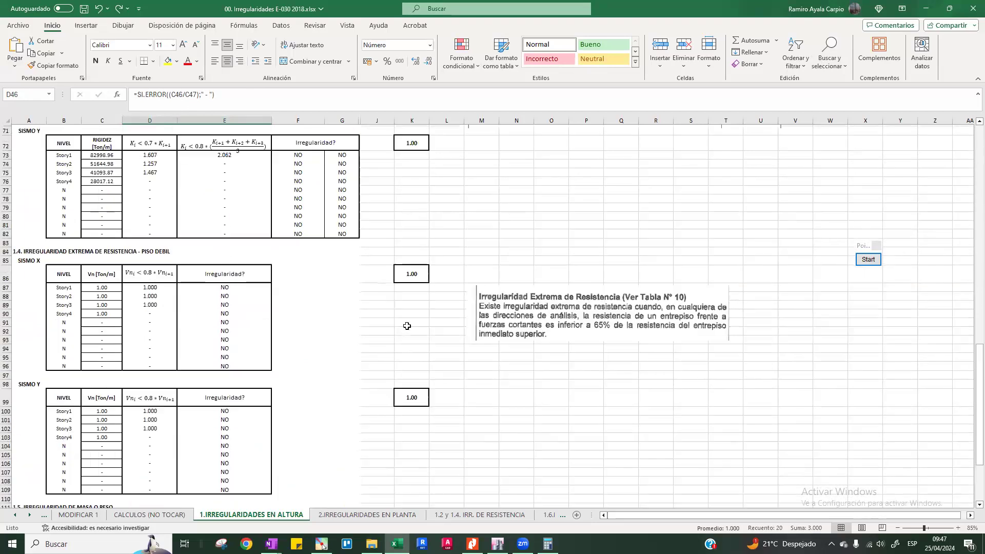
scroll(424, 321, "down", 3)
scroll(414, 270, "down", 6)
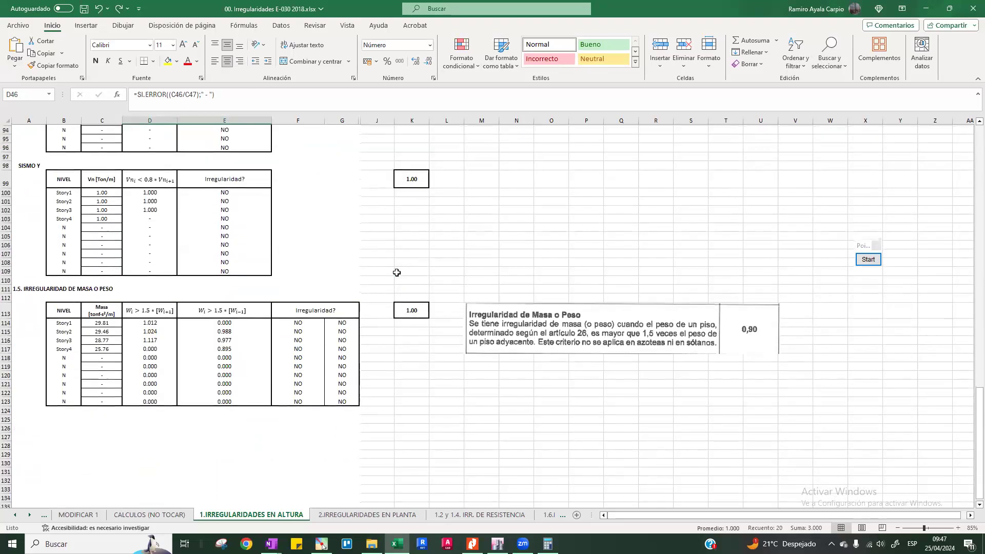
Step: Examine section 1.5, Irregularidad de Masa o Peso, temporarily circling its Masa, ratio and Irregularidad columns in green
left_click(57, 273)
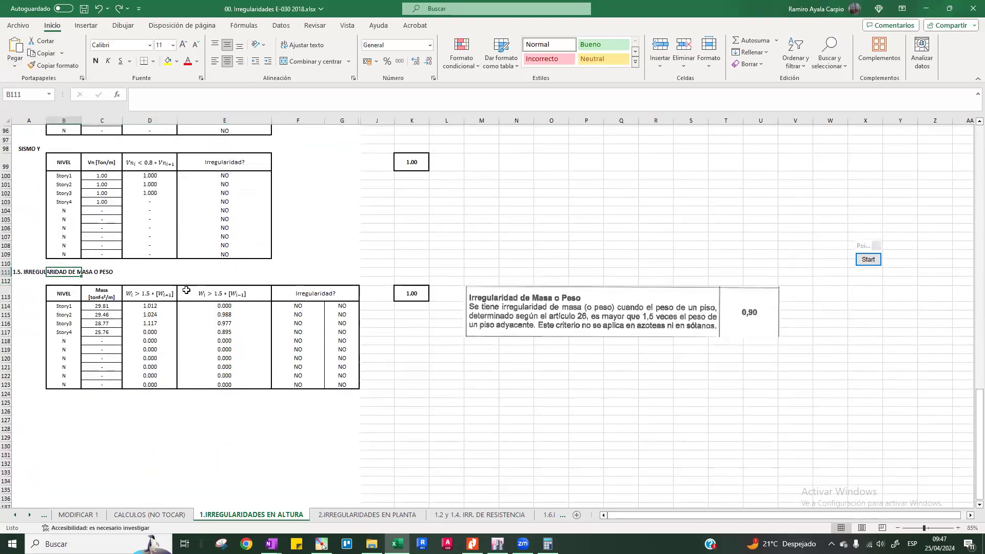
left_click(39, 274)
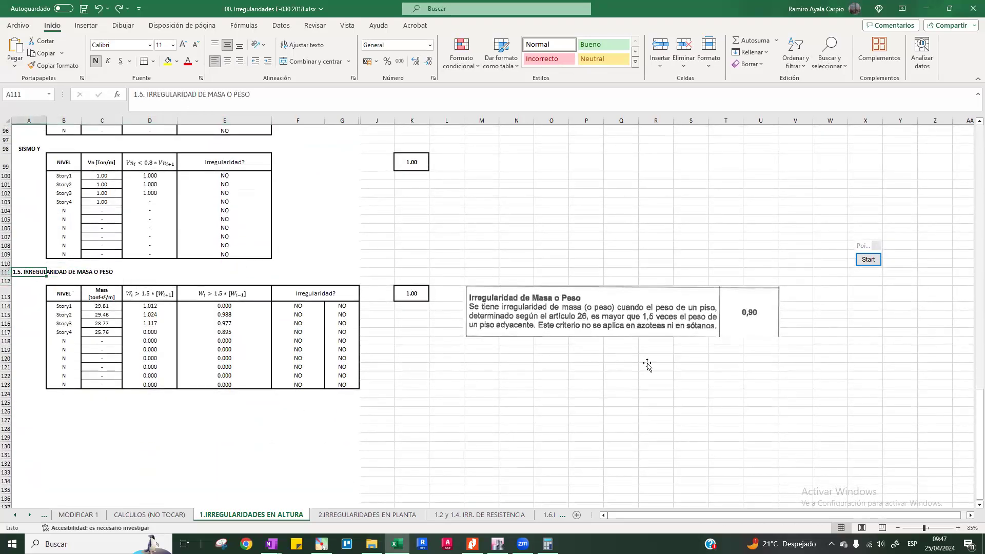
left_click(868, 259)
mouse_move(109, 302)
left_mouse_down()
mouse_move(90, 336)
mouse_move(123, 311)
mouse_move(114, 303)
mouse_move(144, 302)
mouse_move(135, 336)
mouse_move(167, 322)
mouse_move(167, 283)
left_mouse_up()
mouse_move(248, 312)
left_mouse_down()
mouse_move(230, 297)
mouse_move(202, 312)
mouse_move(246, 303)
left_mouse_up()
mouse_move(348, 308)
left_mouse_down()
mouse_move(330, 279)
mouse_move(267, 325)
mouse_move(366, 349)
mouse_move(358, 299)
left_mouse_up()
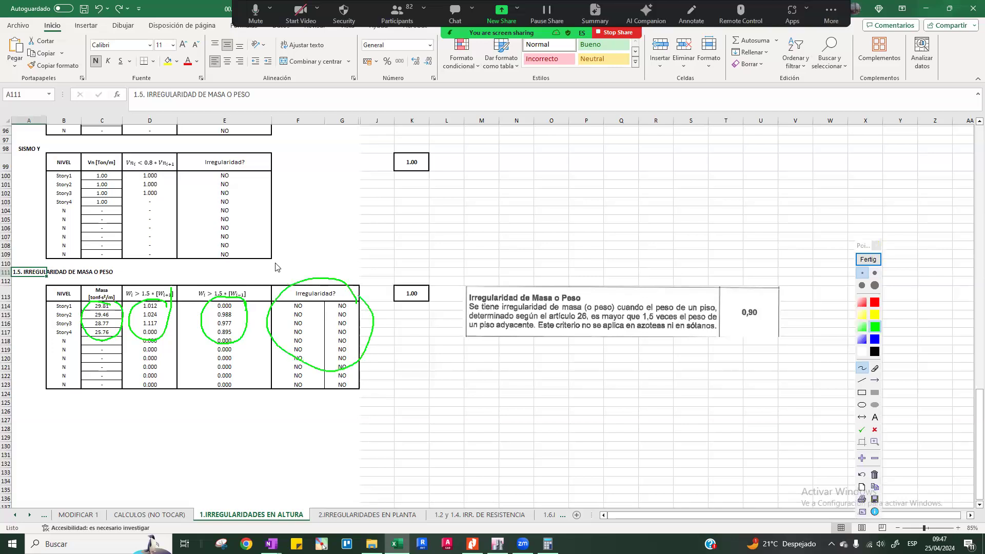
left_click(868, 261)
Step: Test a Story2 mass of 5 in section 1.5, check the irregularity results and factor, and undo the value
left_click(99, 316)
type("5")
key("Return")
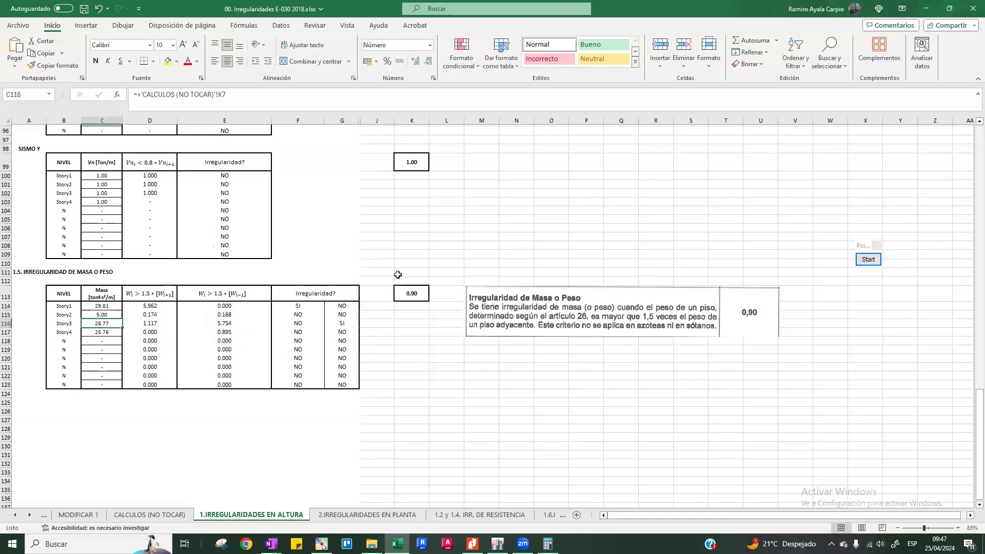
left_click(412, 294)
left_click(323, 308)
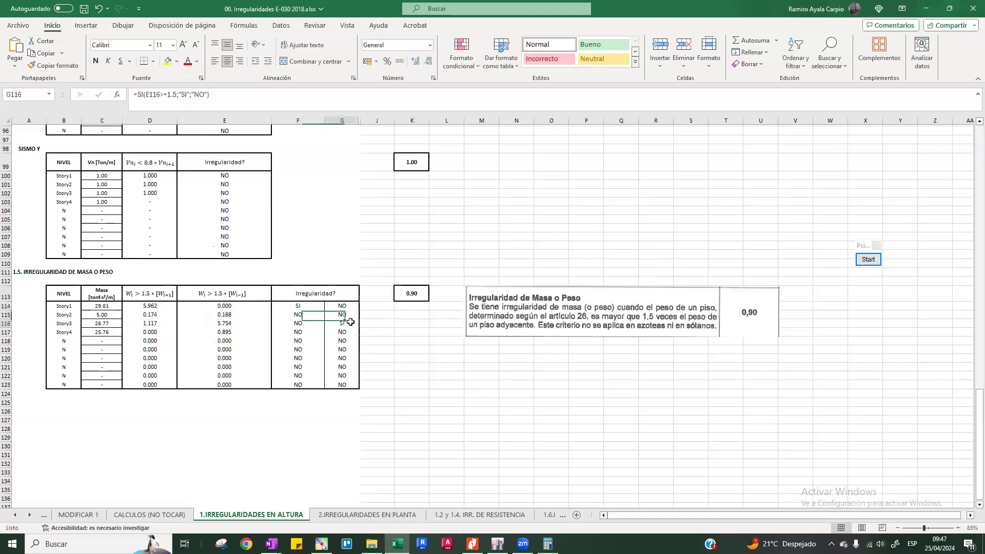
left_click(283, 232)
key("ctrl+z")
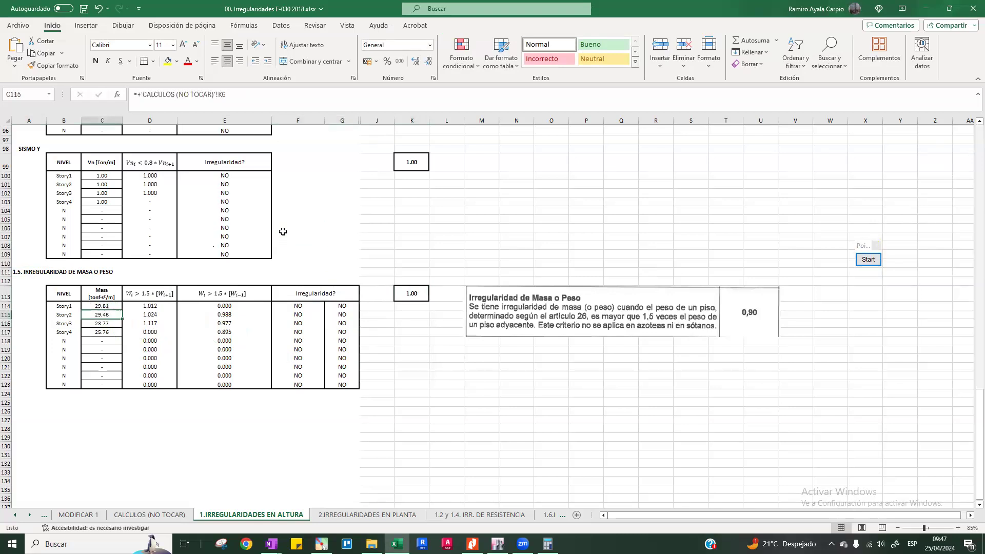
Step: On 2.IRREGULARIDADES EN PLANTA, mark the four drift columns and the 50% displacement column with arrows and circle the adjacent condition heading in section 2.1 SISMO X
left_click(362, 515)
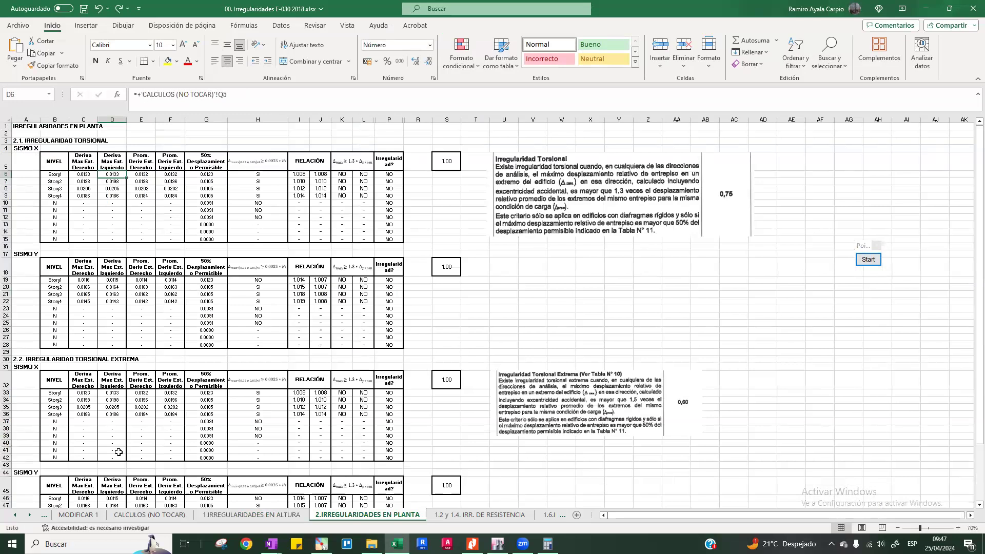
left_click(867, 260)
left_click_drag(83, 136, 81, 153)
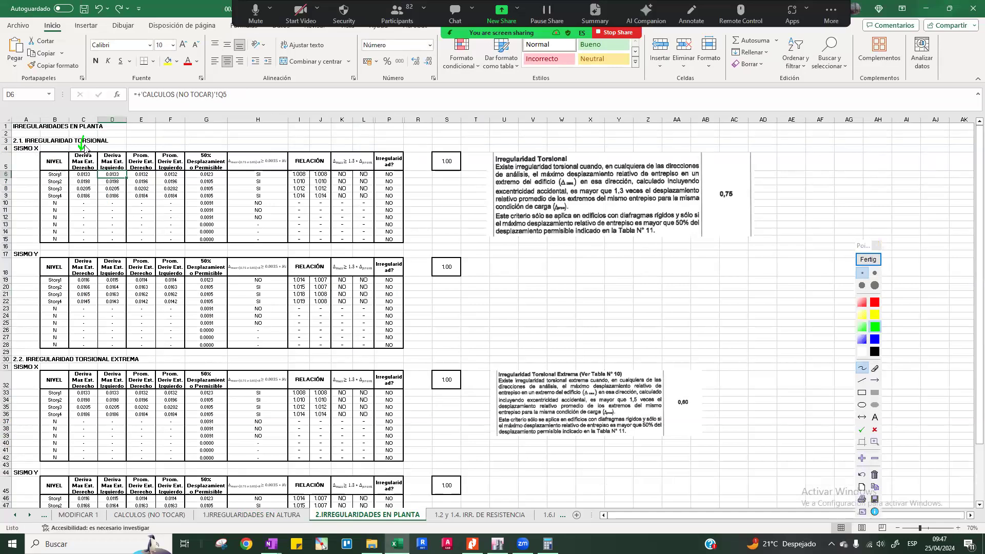
left_click_drag(114, 138, 111, 144)
left_click_drag(171, 146, 180, 143)
mouse_move(280, 166)
left_mouse_down()
mouse_move(256, 155)
mouse_move(229, 159)
mouse_move(269, 173)
mouse_move(290, 165)
mouse_move(281, 157)
left_mouse_up()
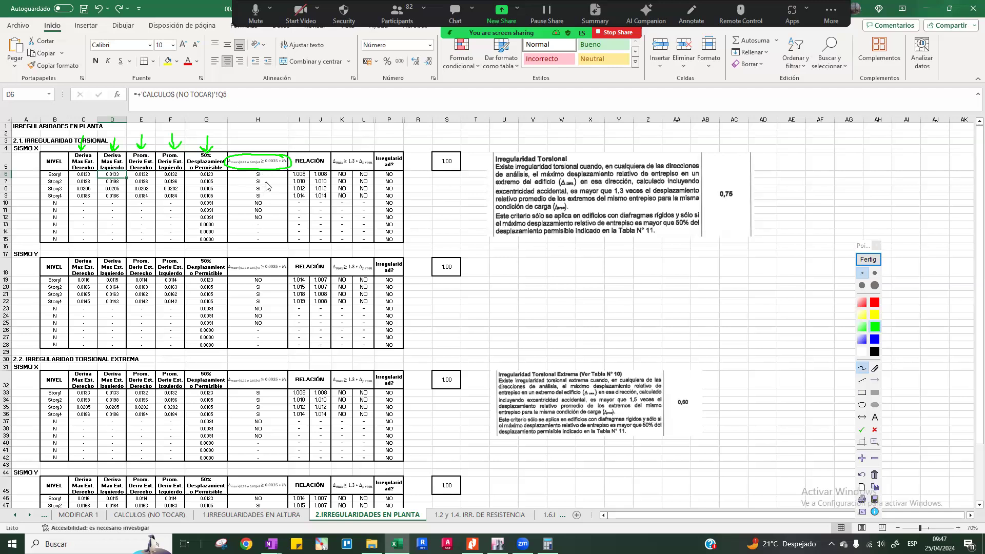
Step: Circle the Story1 to Story4 displacement check, 1.3 drift ratio check and Irregularidad results in section 2.1 SISMO X, ticking the displacement condition
mouse_move(264, 185)
left_mouse_down()
mouse_move(260, 167)
mouse_move(251, 200)
mouse_move(266, 182)
left_mouse_up()
left_click_drag(256, 138, 272, 132)
mouse_move(358, 156)
left_mouse_down()
mouse_move(329, 160)
mouse_move(338, 168)
mouse_move(376, 161)
mouse_move(352, 153)
left_mouse_up()
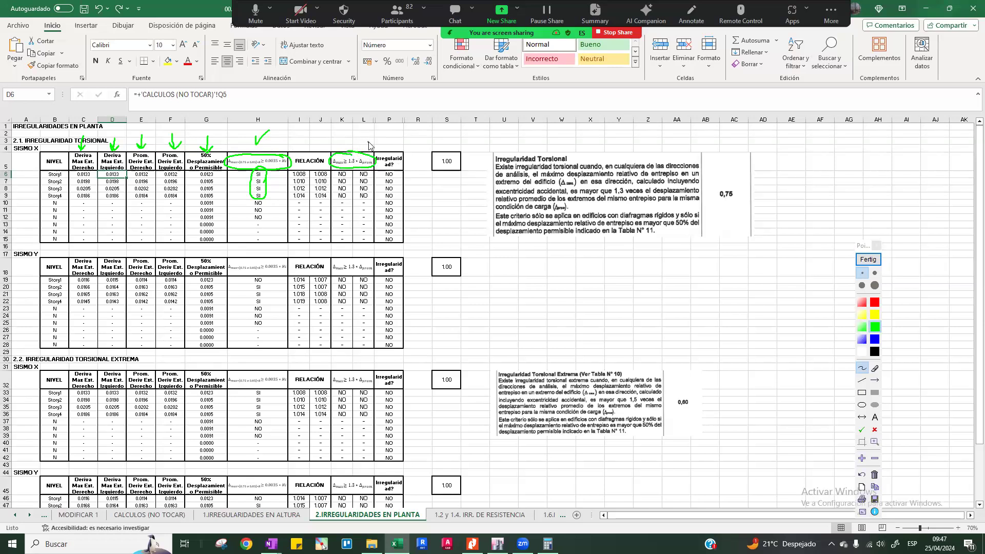
mouse_move(333, 173)
left_mouse_down()
mouse_move(335, 198)
mouse_move(372, 196)
mouse_move(371, 170)
mouse_move(334, 173)
left_mouse_up()
mouse_move(399, 194)
left_mouse_down()
mouse_move(384, 210)
mouse_move(403, 172)
left_mouse_up()
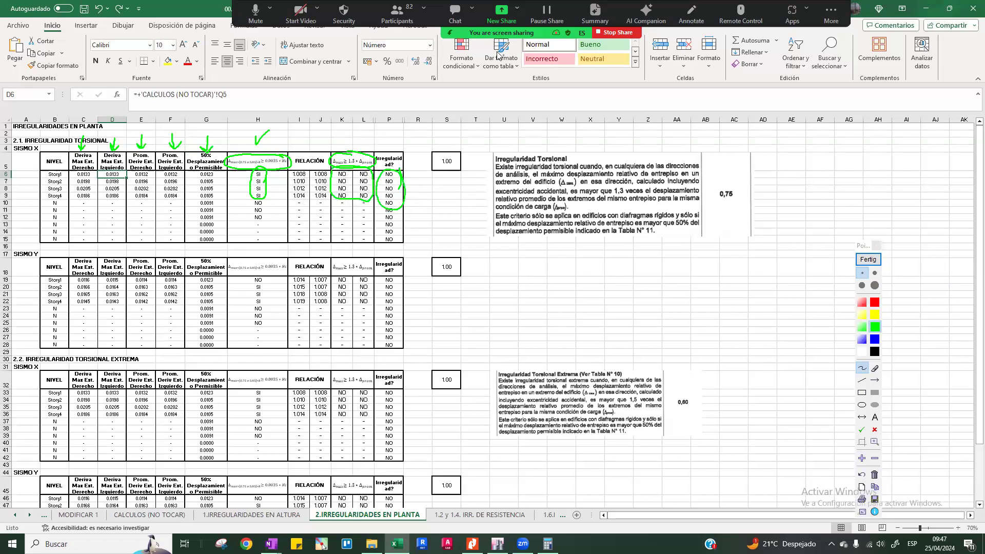
Step: Test a Story2 Prom. Deriv Ext. Izquierdo value of 0.001 in section 2.1 SISMO X, check the irregularity result and factor, and undo the value
left_click(870, 260)
left_click(178, 182)
type(".")
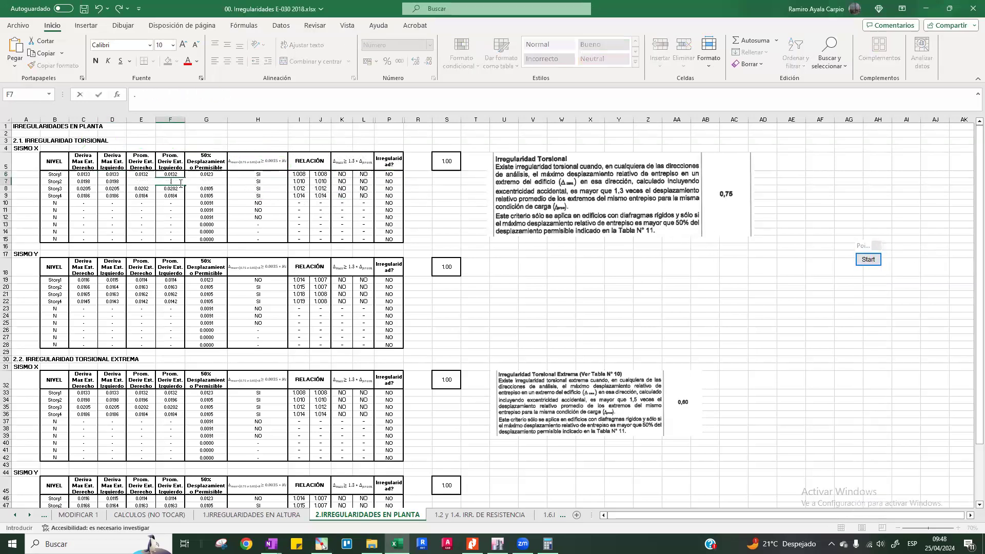
key("Return")
left_click(364, 181)
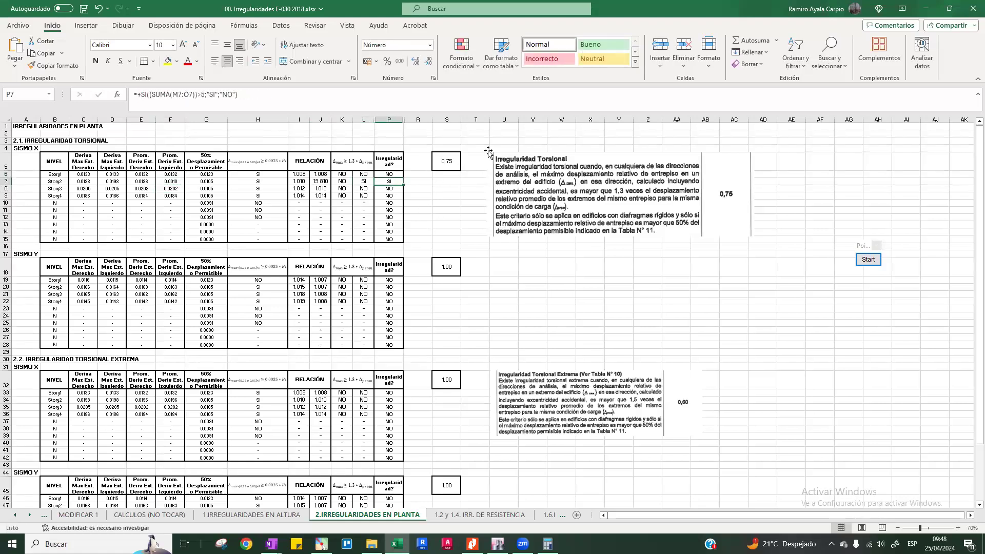
left_click_drag(423, 145, 484, 195)
left_click(467, 217)
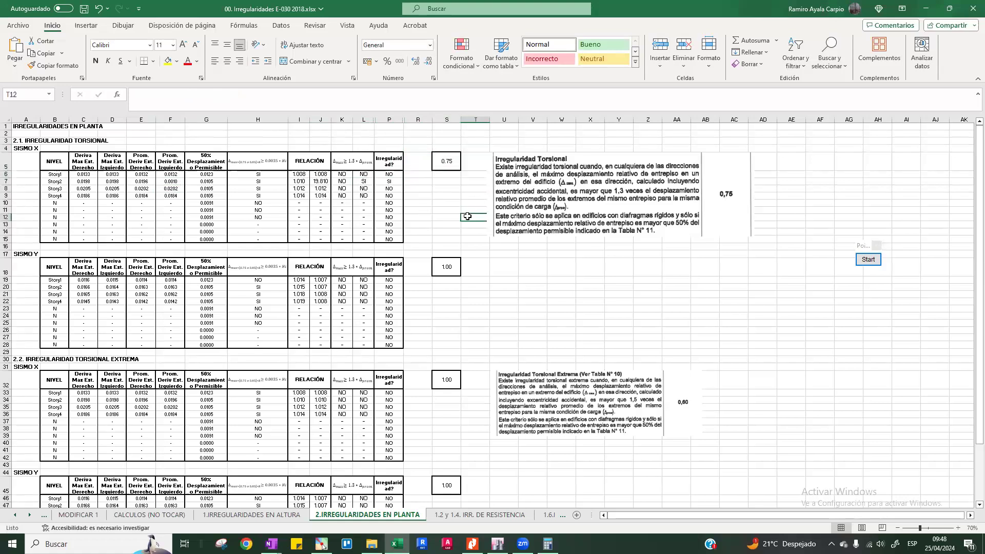
key("ctrl+z")
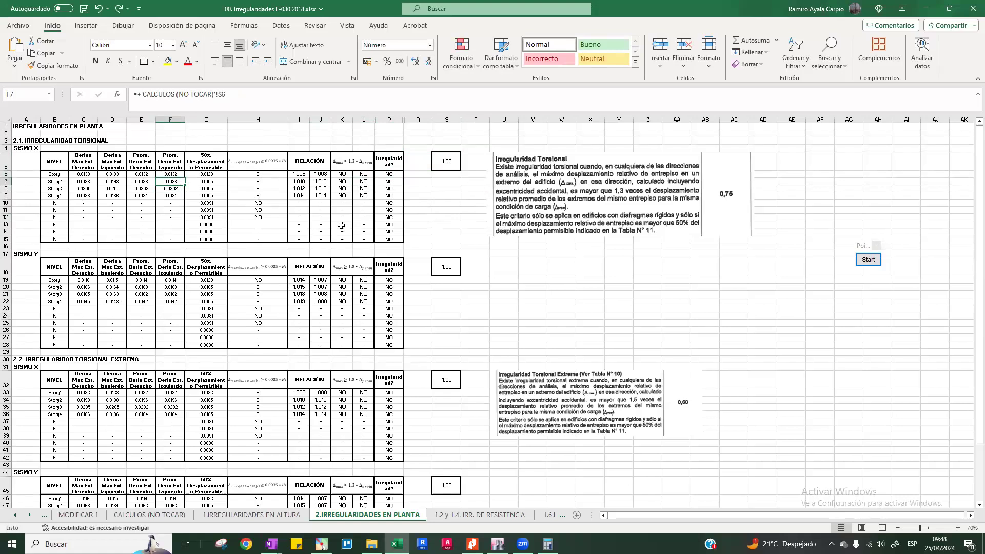
Step: Review the SISMO Y torsional table and the section 2.2 Irregularidad Torsional Extrema tables for both directions
scroll(341, 225, "down", 5)
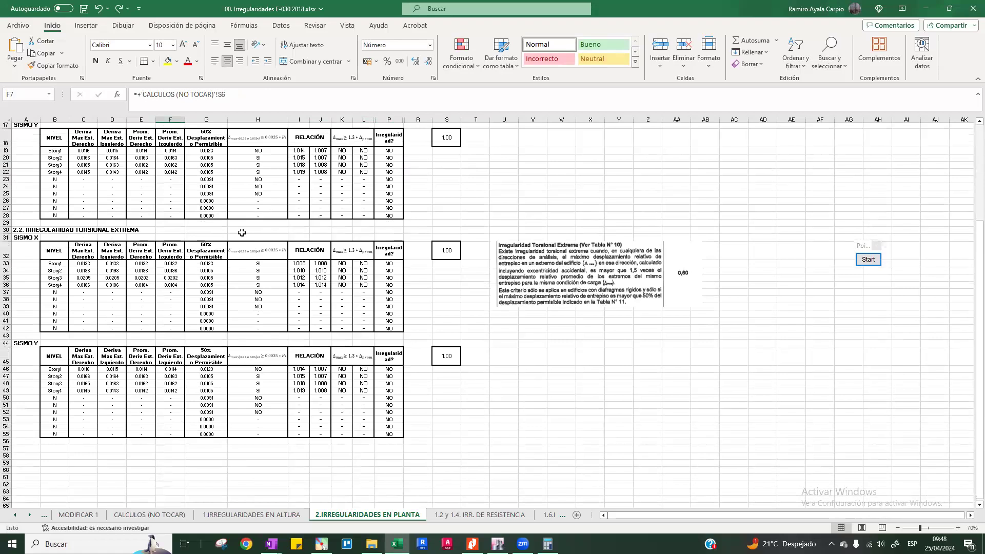
scroll(283, 355, "up", 4)
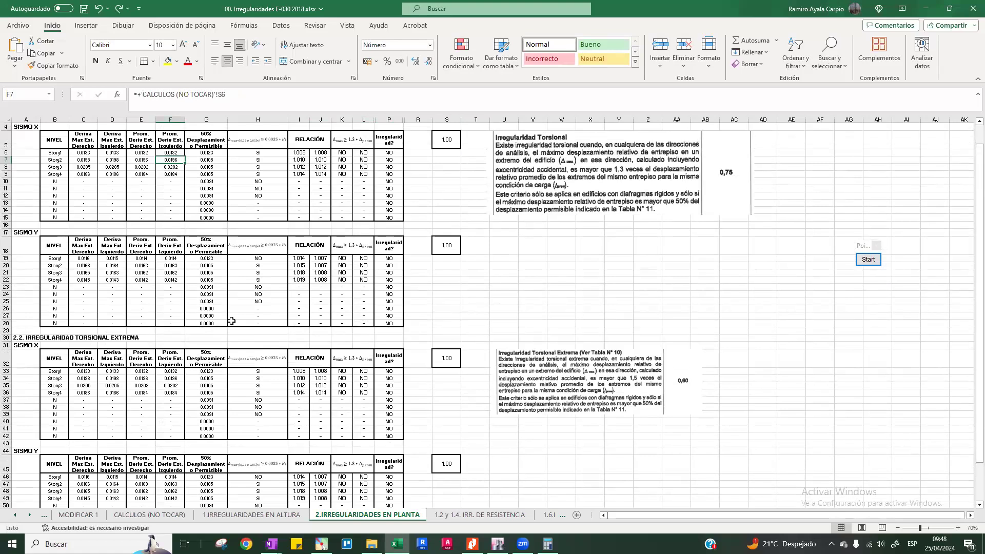
left_click(322, 545)
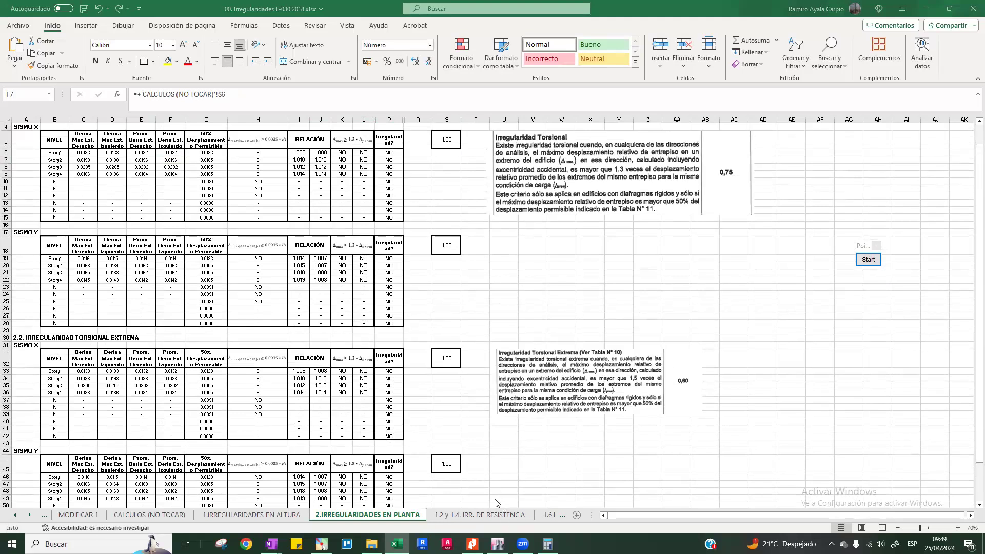
Step: On 1.6.IRR. GEOMETRICA VERTICAL, circle the SISMO X plan widths of N1 to N4 and the two 1.3 width condition headings
left_click(445, 515)
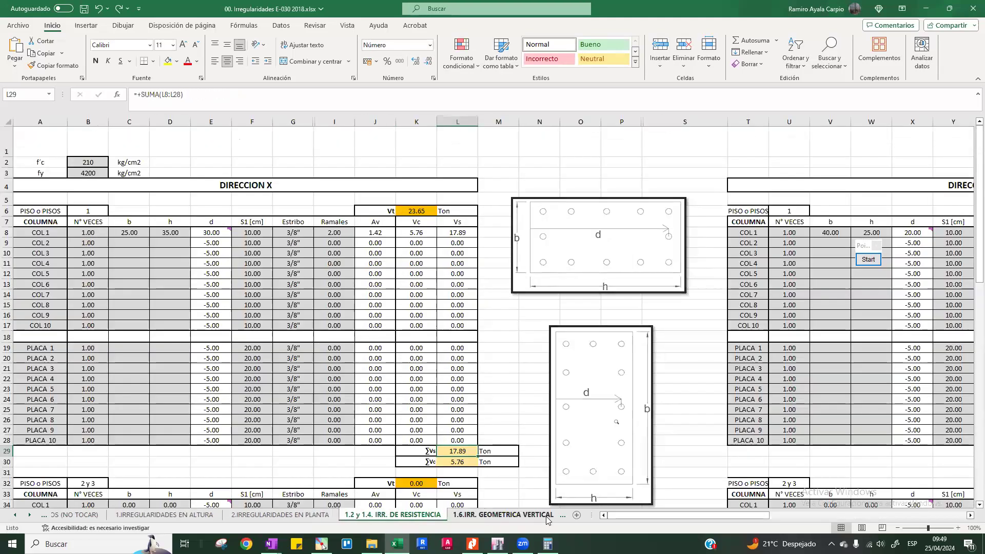
left_click(546, 517)
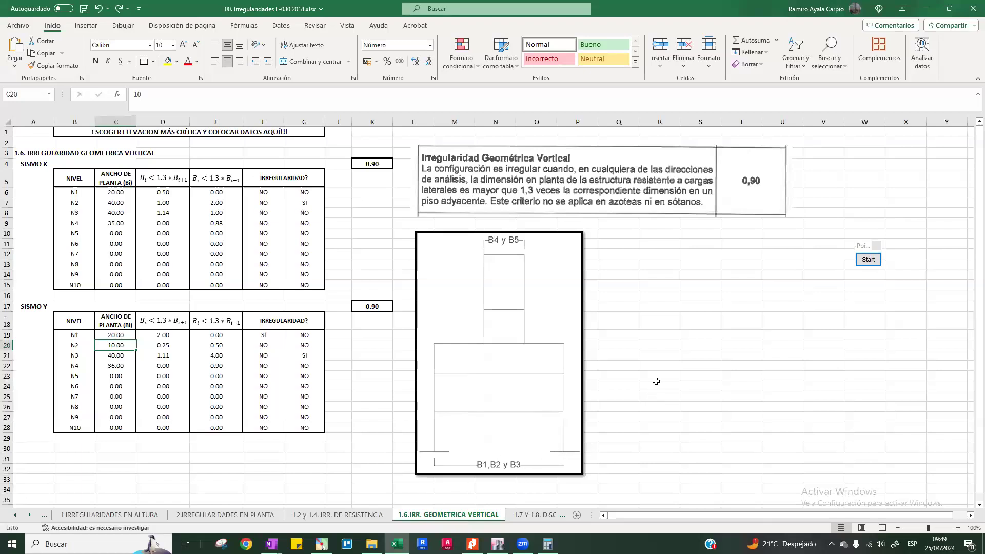
left_click(868, 259)
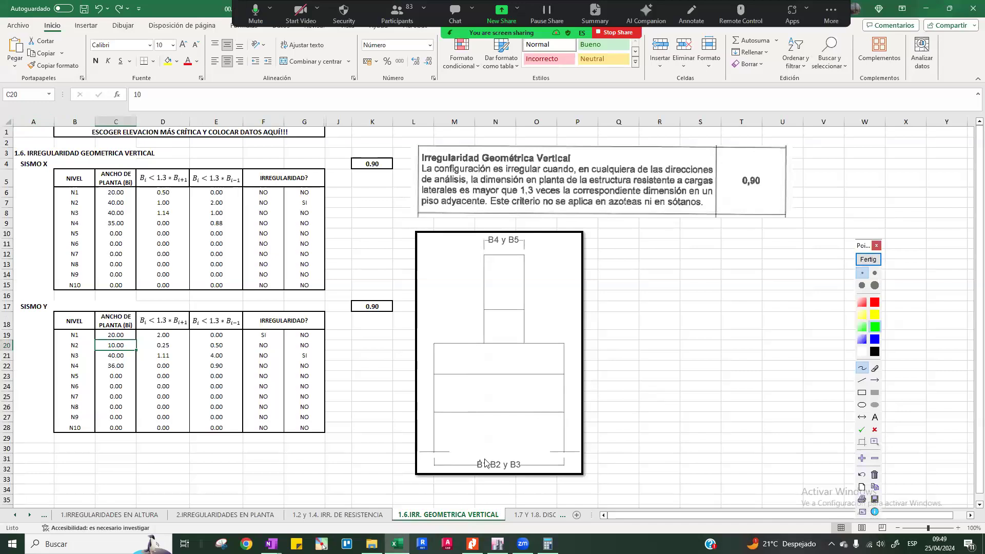
mouse_move(127, 193)
left_mouse_down()
mouse_move(104, 188)
mouse_move(130, 189)
mouse_move(126, 206)
mouse_move(110, 207)
mouse_move(126, 220)
left_mouse_up()
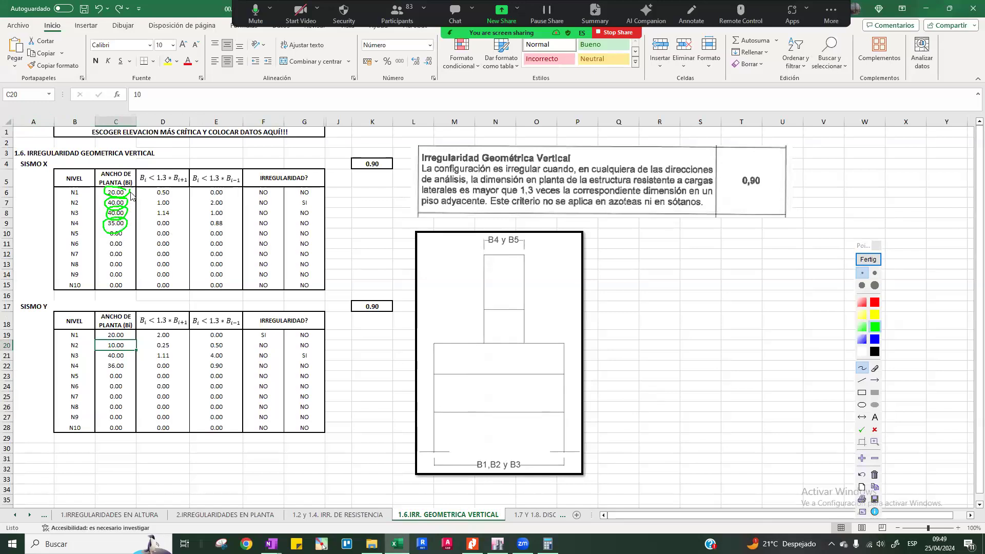
mouse_move(200, 169)
left_mouse_down()
mouse_move(122, 167)
mouse_move(212, 196)
mouse_move(257, 167)
mouse_move(164, 153)
left_mouse_up()
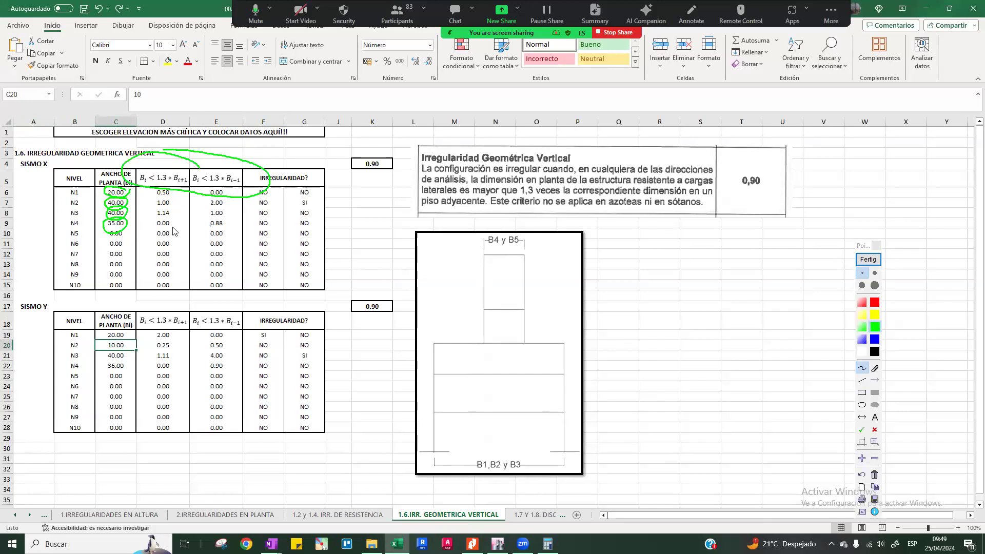
Step: Underline the SISMO X and SISMO Y labels, circle the B4 y B5 and B1,B2 y B3 diagram labels, and clear all the marks
left_click_drag(24, 172, 44, 175)
left_click_drag(21, 312, 48, 316)
left_click_drag(506, 452, 512, 437)
mouse_move(515, 221)
left_mouse_down()
mouse_move(538, 250)
mouse_move(518, 223)
left_mouse_up()
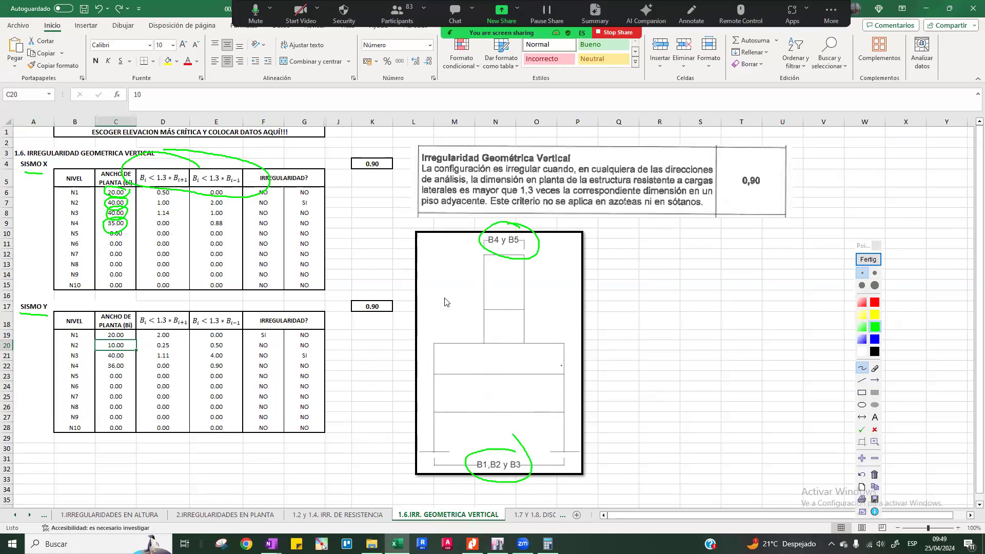
left_click(866, 259)
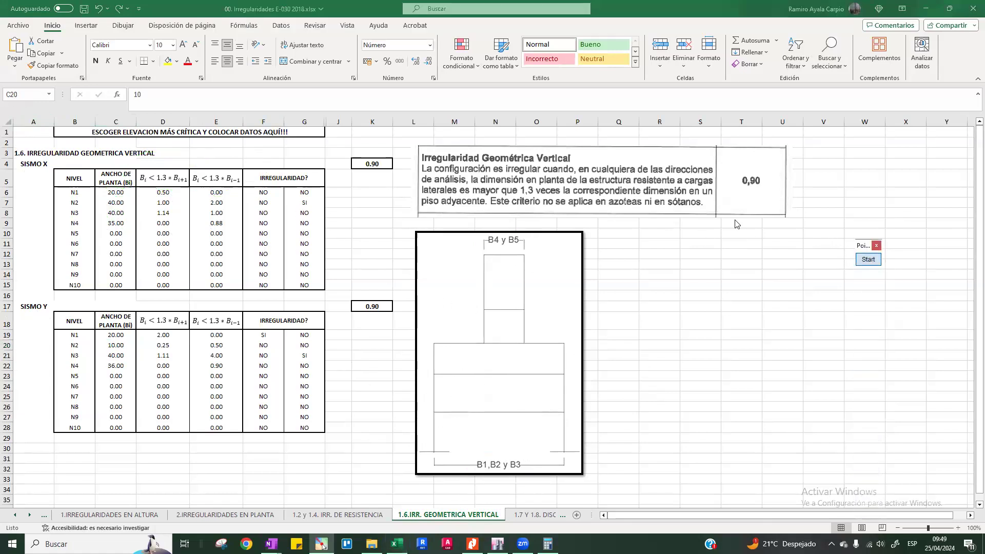
Step: Hide the blue helper column G on the 1.7 Y 1.8. DISC. SIST. RESIST. sheet
left_click(532, 515)
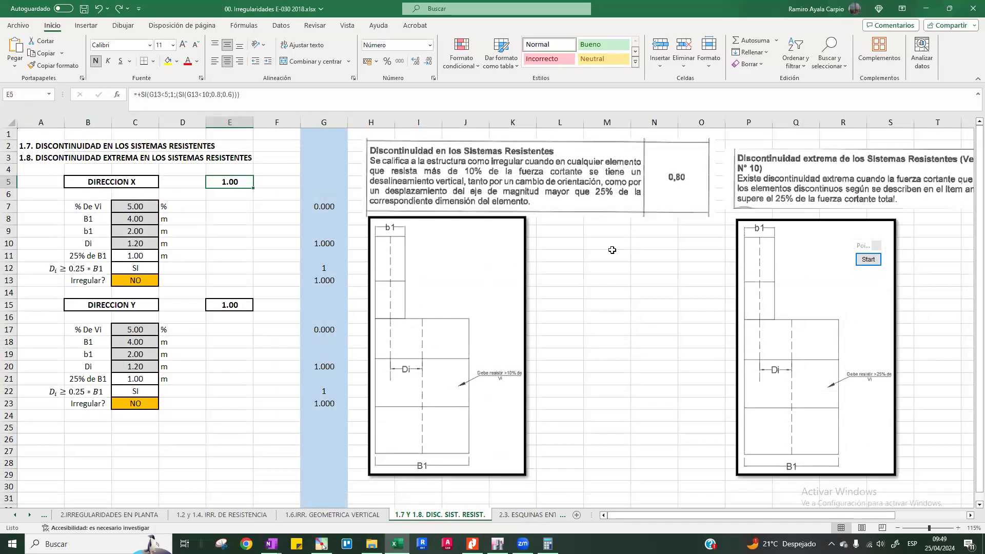
left_click(860, 261)
left_click(860, 261)
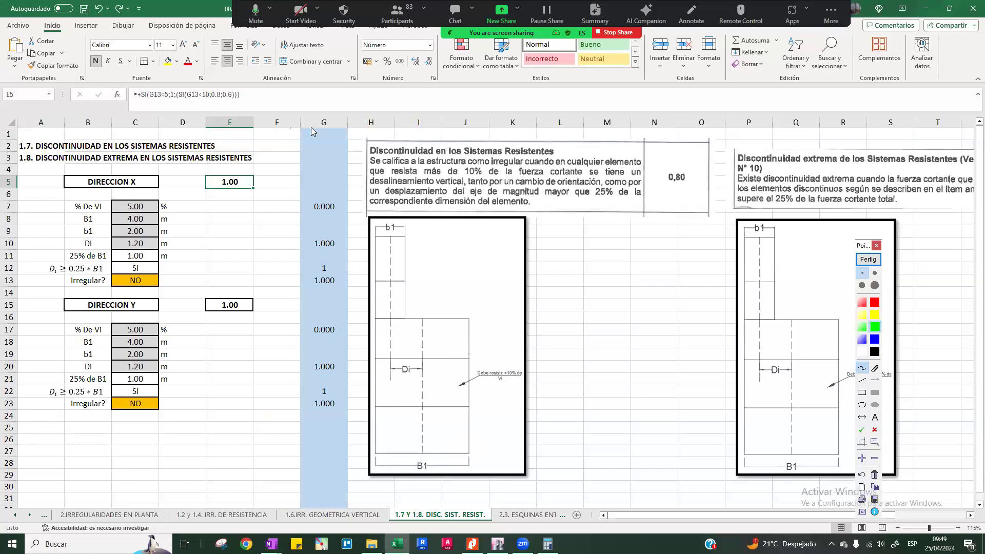
left_click(868, 259)
right_click(340, 122)
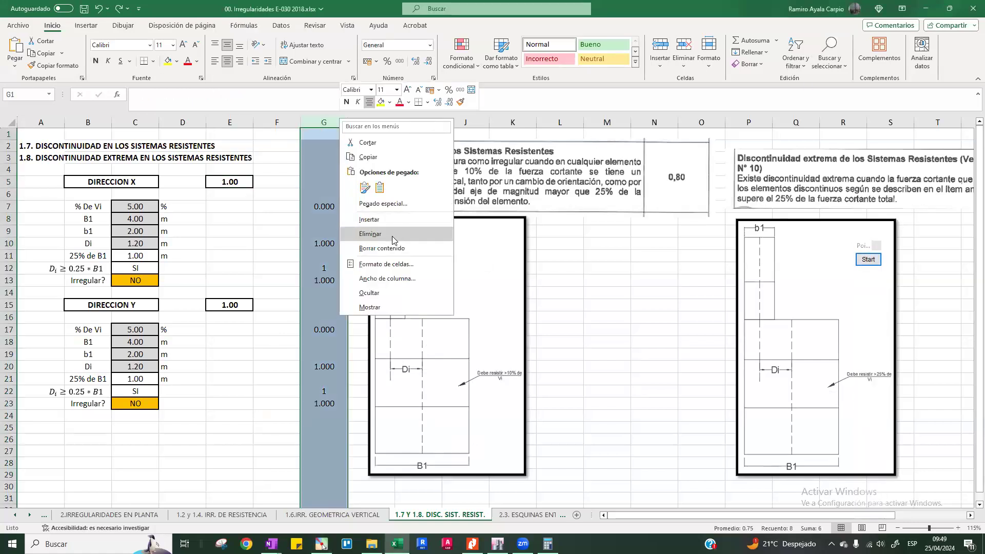
left_click(369, 292)
left_click(549, 241)
scroll(525, 292, "down", 1)
scroll(525, 293, "up", 1)
Step: Circle the DIRECCION X % De Vi row and the diagram's 10% de Vi note, and draw a cross beside the inputs
left_click(868, 259)
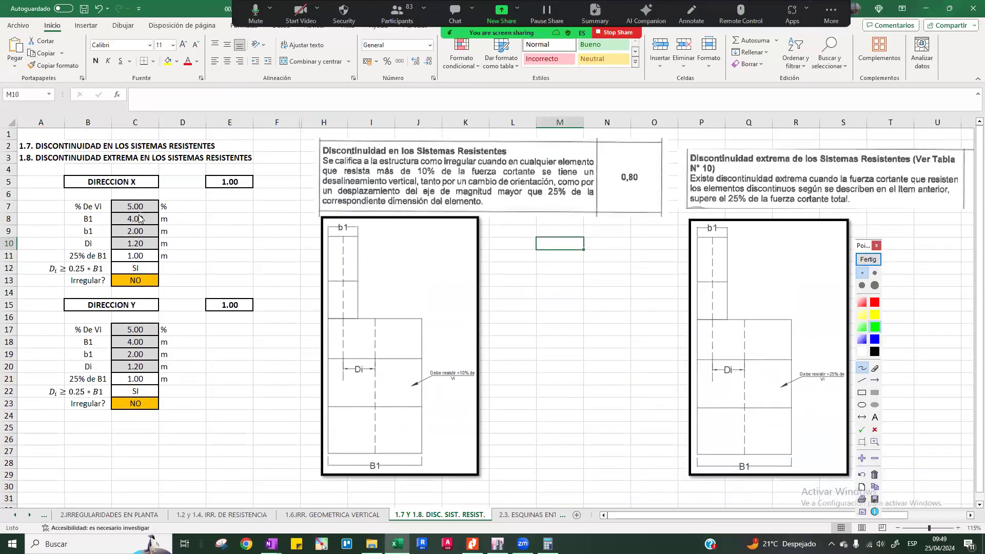
mouse_move(71, 207)
left_mouse_down()
mouse_move(165, 213)
mouse_move(148, 199)
mouse_move(94, 194)
mouse_move(190, 206)
left_mouse_up()
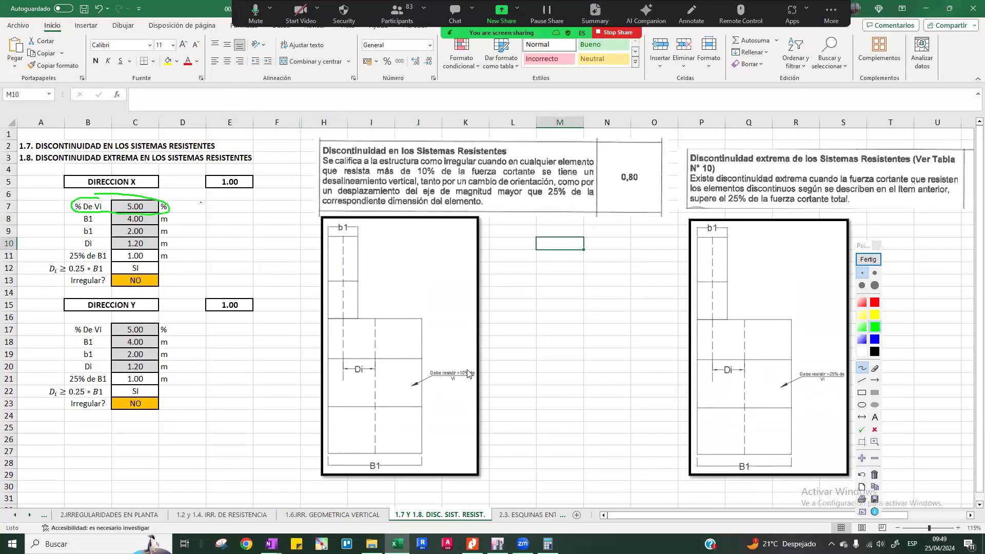
mouse_move(462, 365)
left_mouse_down()
mouse_move(425, 384)
mouse_move(461, 368)
left_mouse_up()
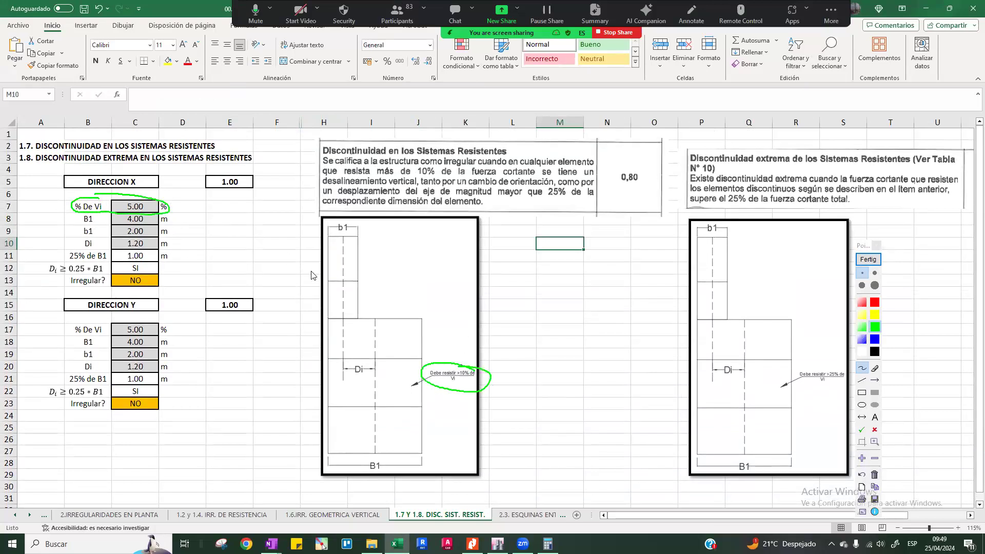
left_click_drag(190, 206, 242, 248)
left_click_drag(235, 226, 164, 260)
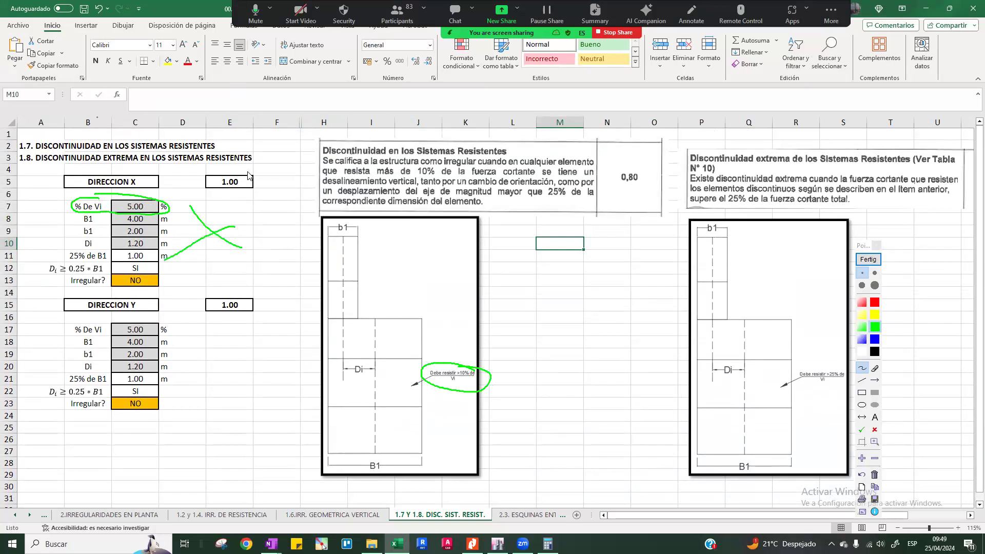
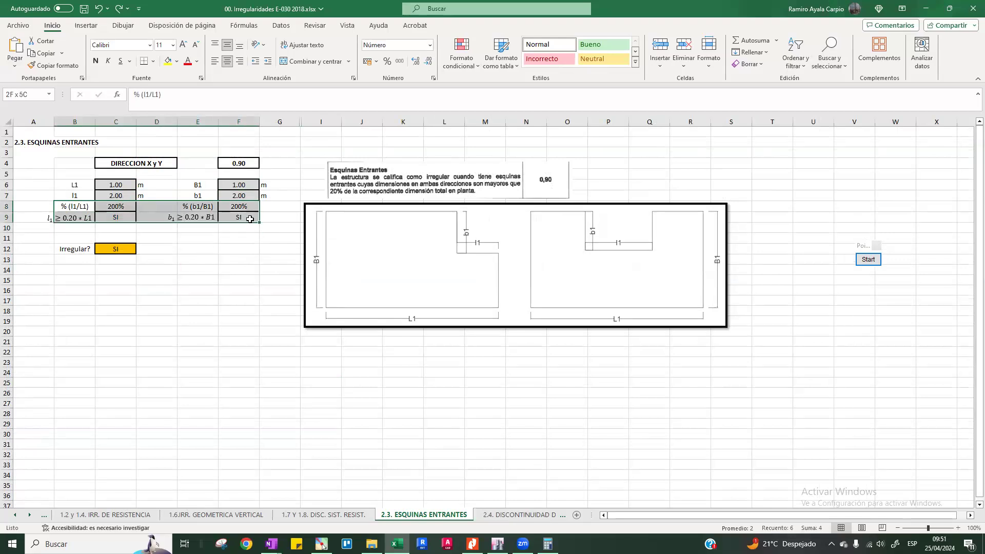
Step: Check the Irregular? formula in section 2.3, and on 2.4. DISCONTINUIDAD DE DIAF. circle A1 and A2 in the DIRECCION X inputs and the diagram
left_click(129, 250)
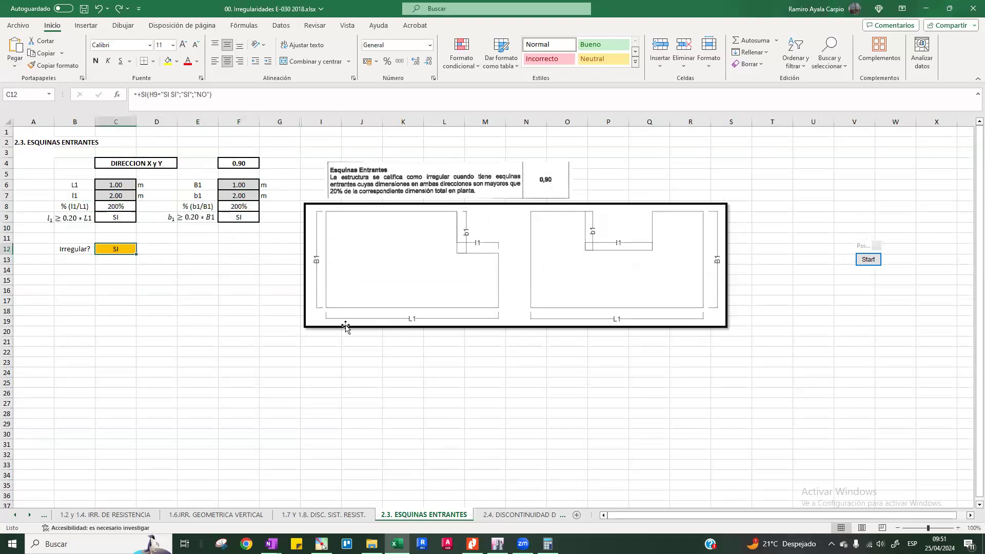
left_click(530, 515)
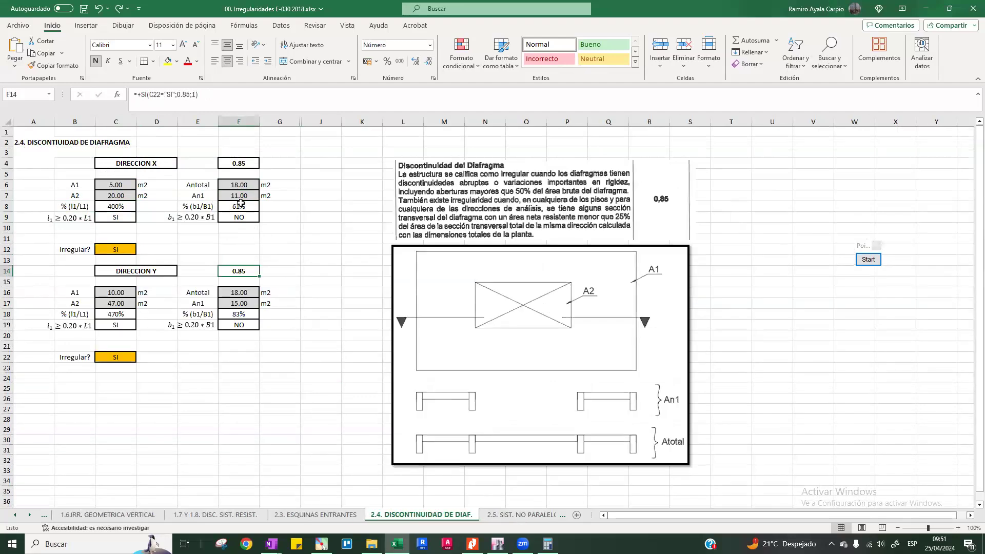
left_click(875, 262)
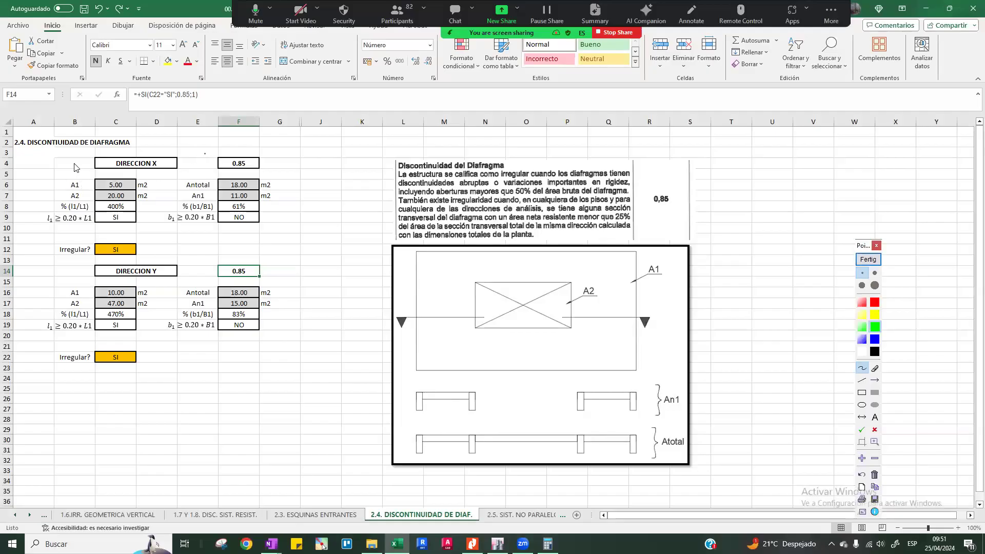
mouse_move(80, 184)
left_mouse_down()
mouse_move(69, 191)
mouse_move(80, 179)
left_mouse_up()
left_click_drag(665, 269, 647, 263)
mouse_move(82, 192)
left_mouse_down()
mouse_move(74, 203)
mouse_move(83, 194)
left_mouse_up()
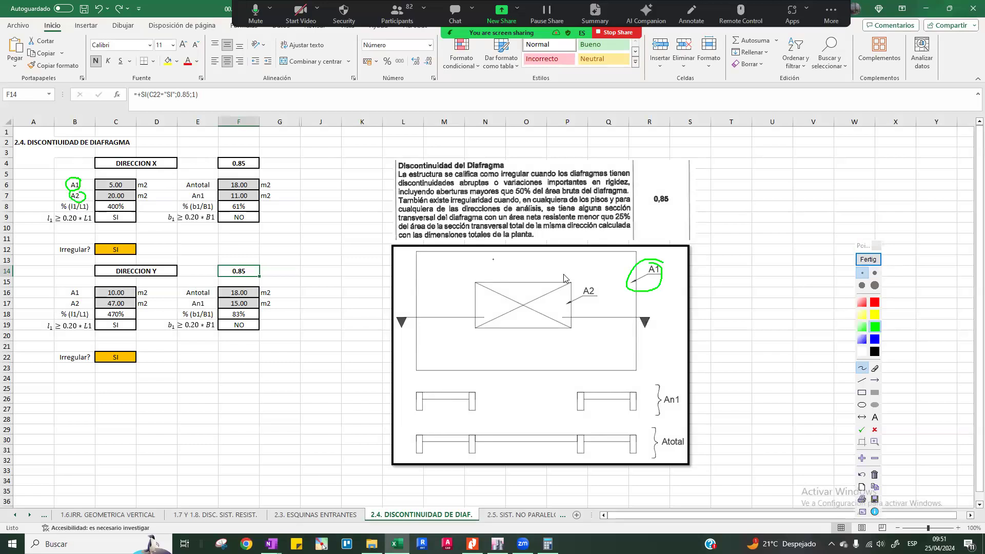
left_click_drag(559, 277, 566, 283)
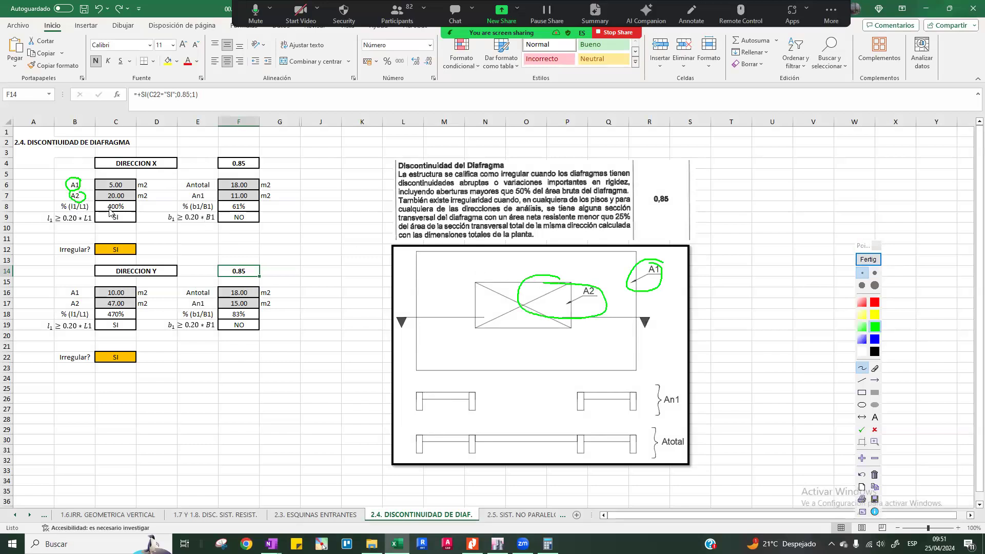
Step: Tick the DIRECCION X area percentage and condition, point to the factor, mark the An1 and Atotal sections and Antotal row, and clear the marks
left_click_drag(128, 207, 132, 215)
mouse_move(234, 126)
left_mouse_down()
mouse_move(234, 151)
mouse_move(250, 143)
left_mouse_up()
mouse_move(681, 389)
left_mouse_down()
mouse_move(654, 386)
mouse_move(660, 411)
mouse_move(677, 392)
left_mouse_up()
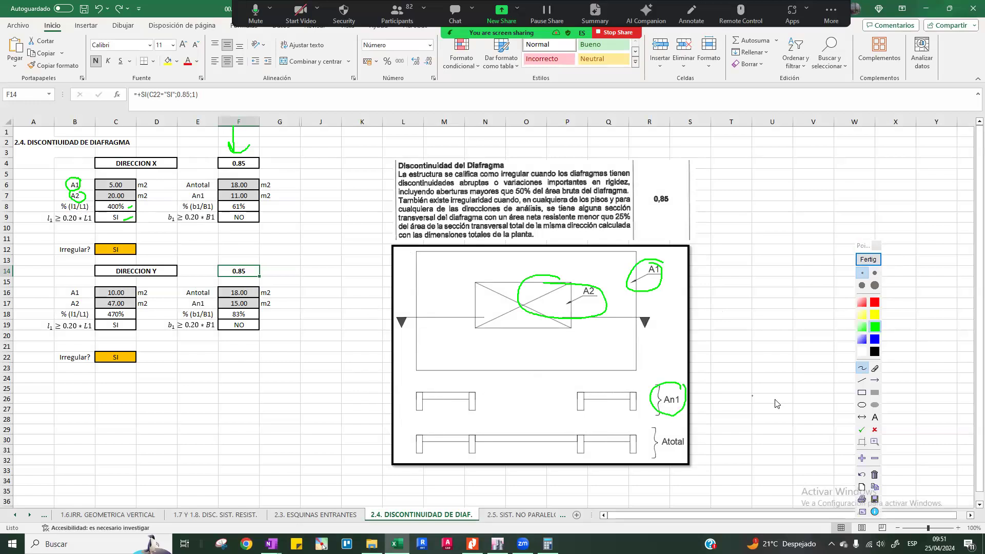
mouse_move(501, 386)
left_mouse_down()
mouse_move(549, 414)
mouse_move(551, 396)
left_mouse_up()
mouse_move(675, 426)
left_mouse_down()
mouse_move(678, 458)
mouse_move(690, 433)
left_mouse_up()
mouse_move(529, 428)
left_mouse_down()
mouse_move(526, 454)
mouse_move(570, 423)
mouse_move(502, 423)
left_mouse_up()
left_click_drag(285, 186, 299, 189)
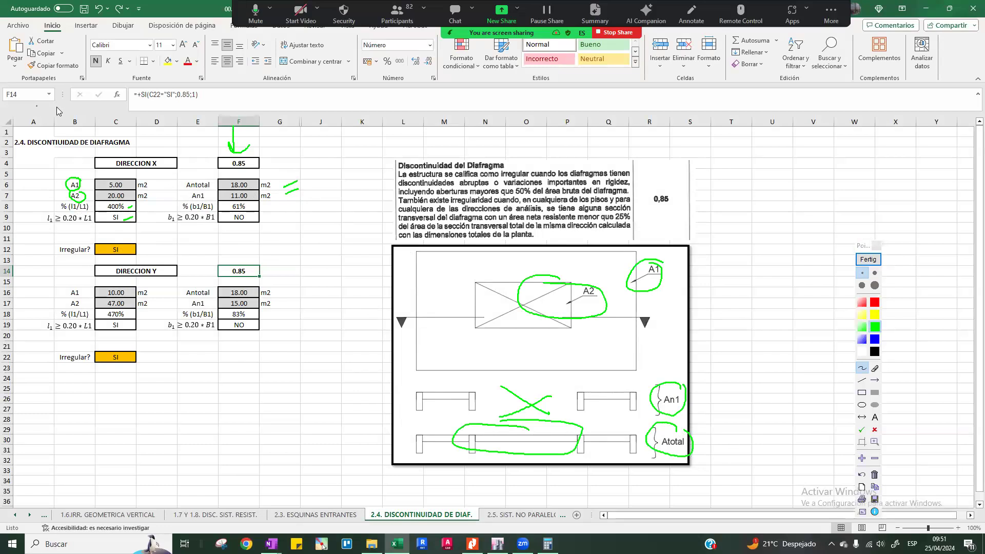
left_click(862, 259)
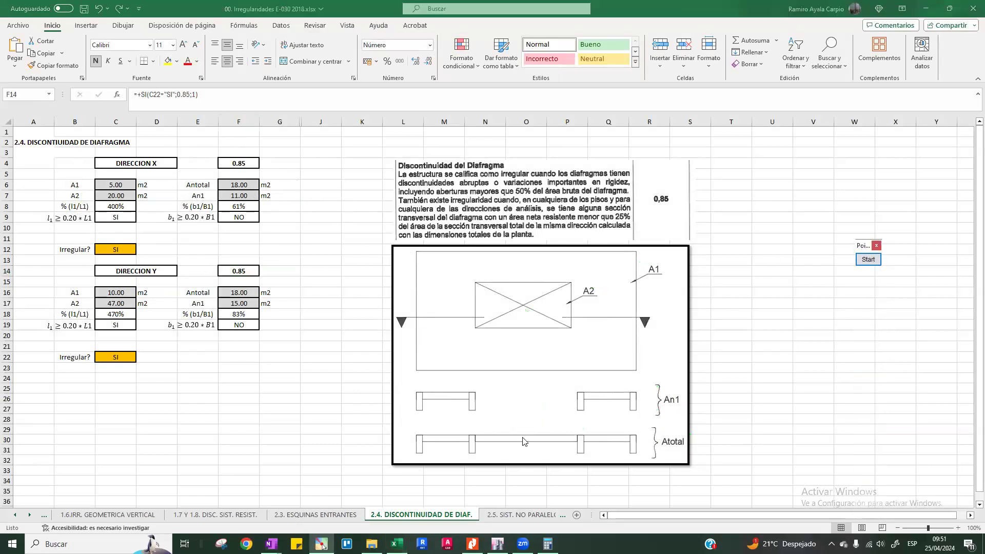
Step: Examine the angle α and % DE Vi de Portico inputs on the 2.5. SIST. NO PARALELOS sheet
left_click(522, 515)
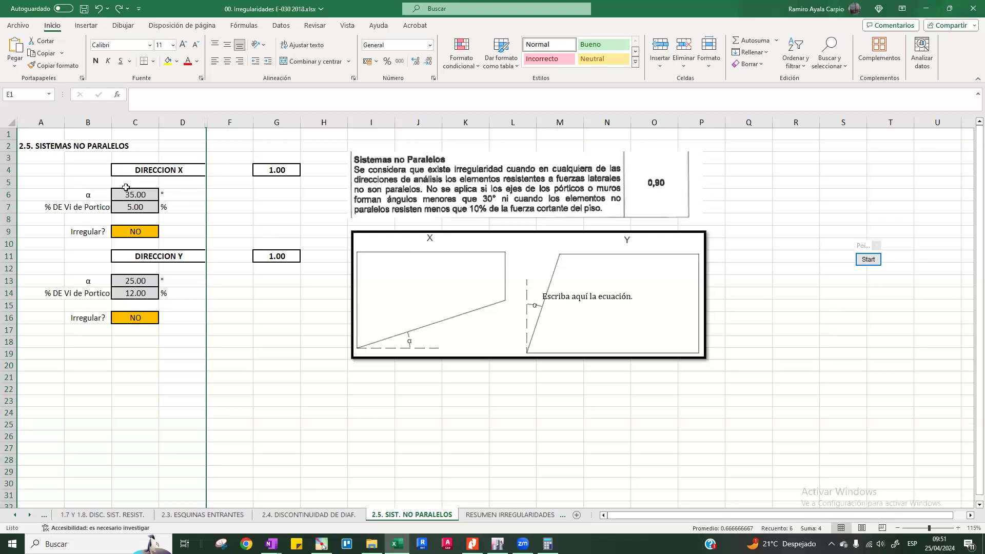
left_click(144, 285)
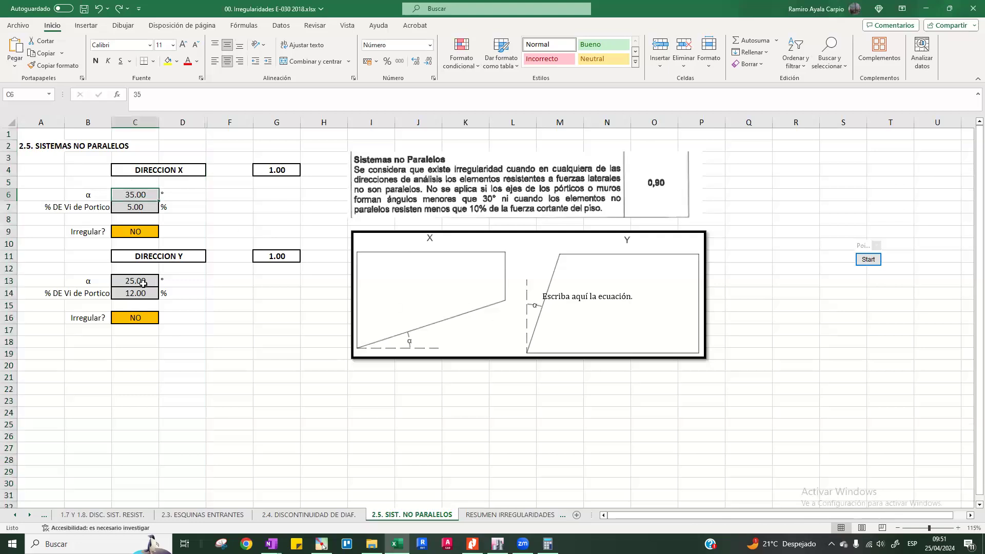
left_click(131, 208)
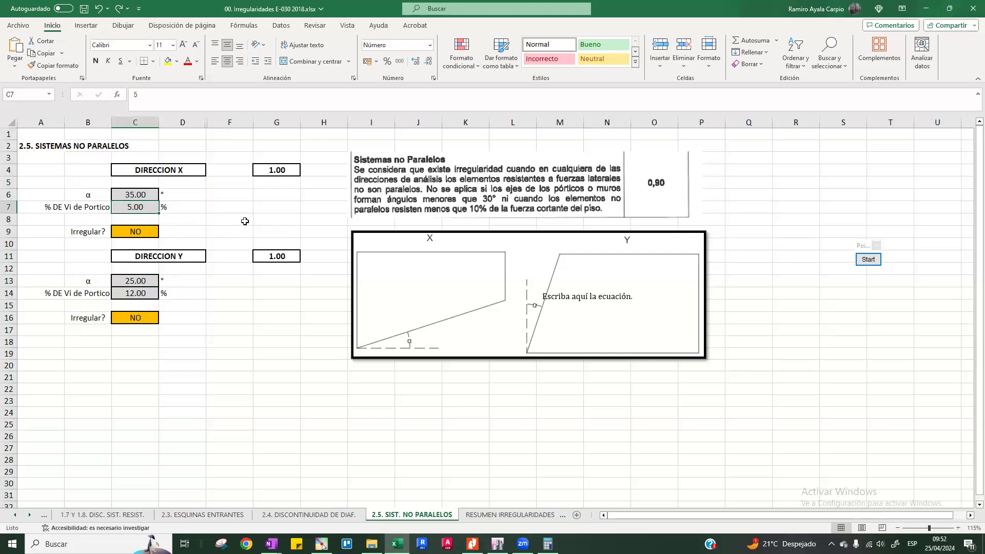
left_click_drag(136, 195, 139, 207)
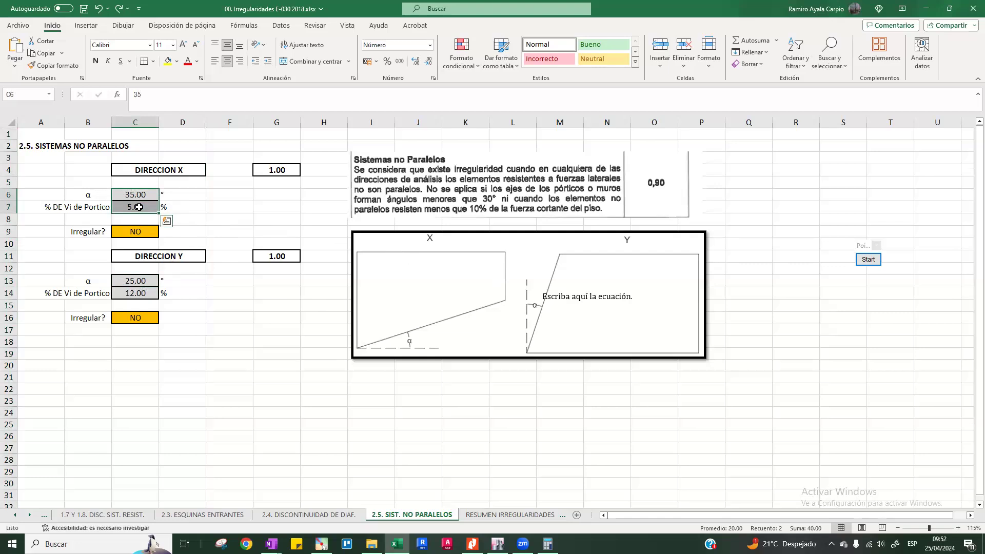
left_click(139, 207)
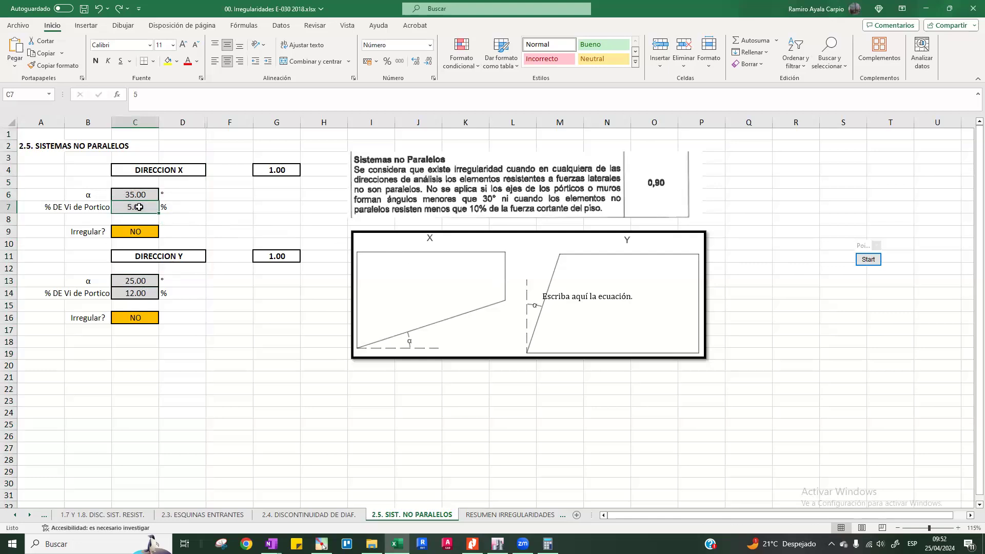
Step: Try 11 as the DIRECCION X % DE Vi de Portico value, and undo the change
left_click(148, 231)
left_click(153, 205)
type("11")
key("Return")
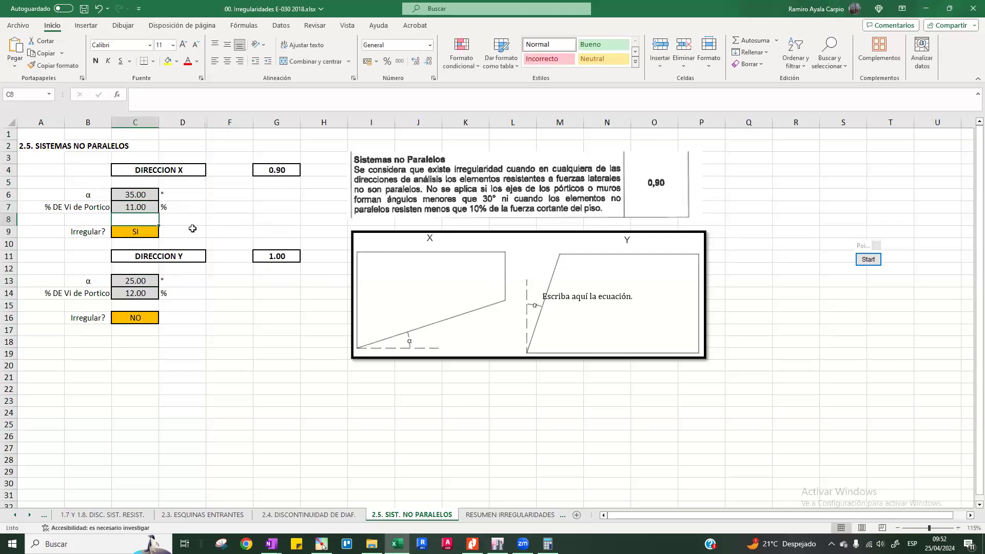
key("ctrl+z")
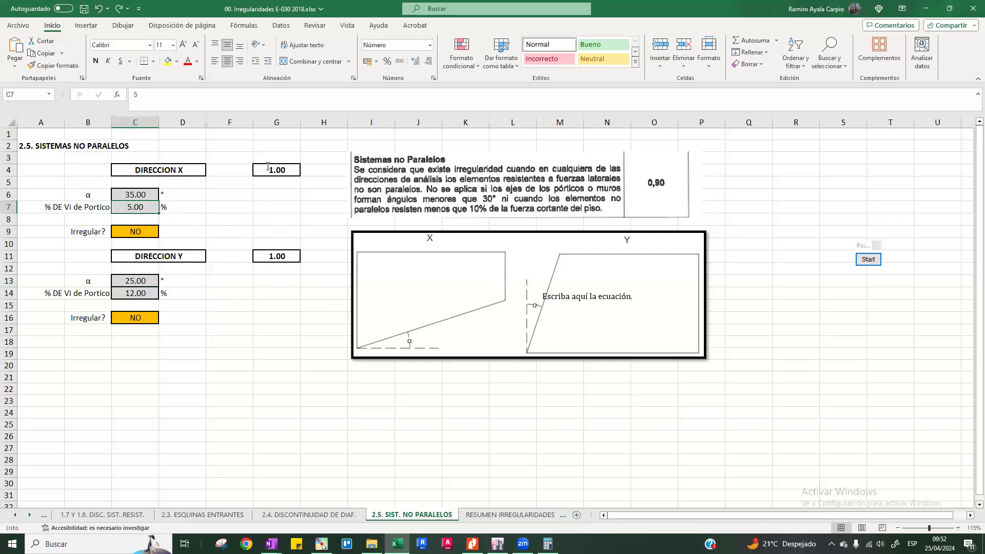
Step: Examine the DIRECCION X and Y factors and the FINALES Ia and Ip values on the RESUMEN IRREGULARIDADES sheet
left_click(544, 513)
left_click(477, 251)
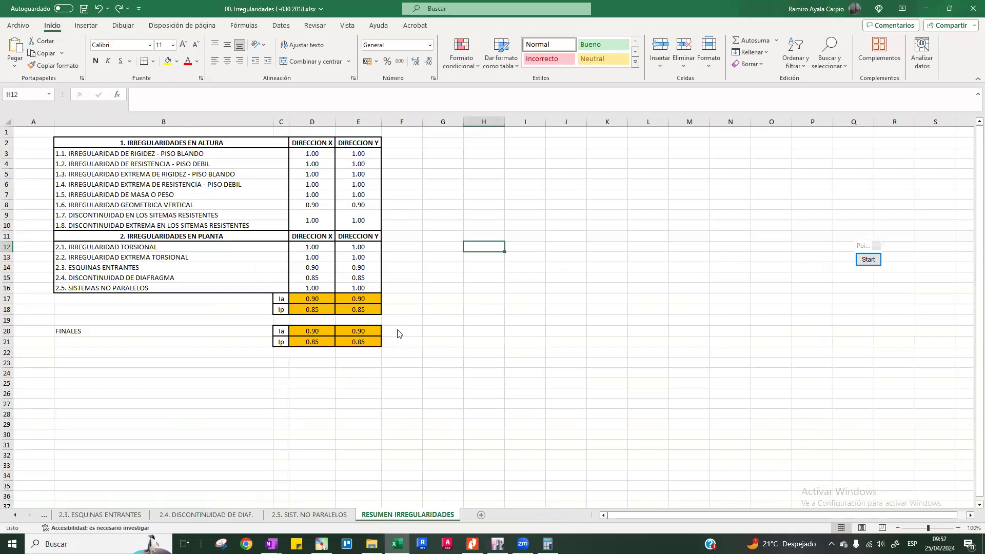
left_click(306, 182)
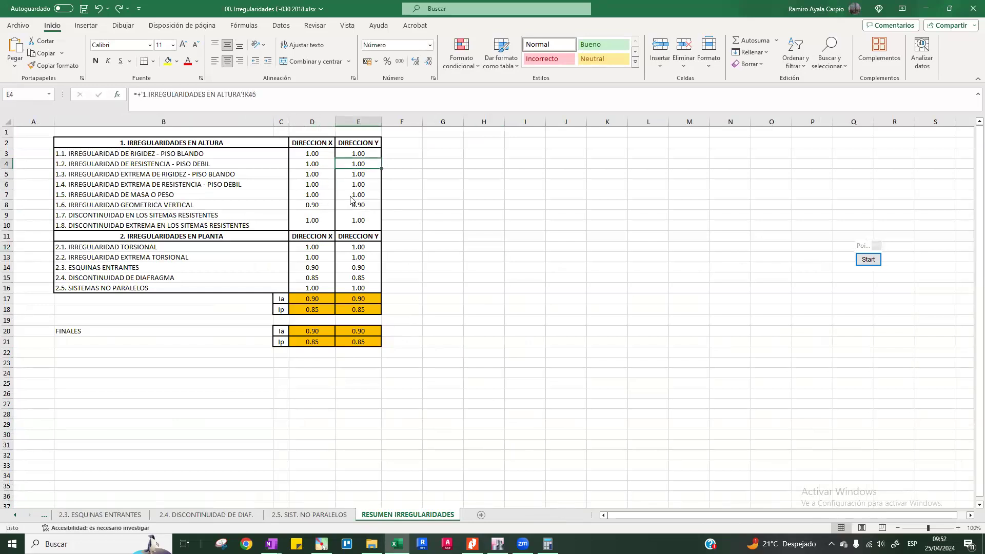
left_click(358, 218)
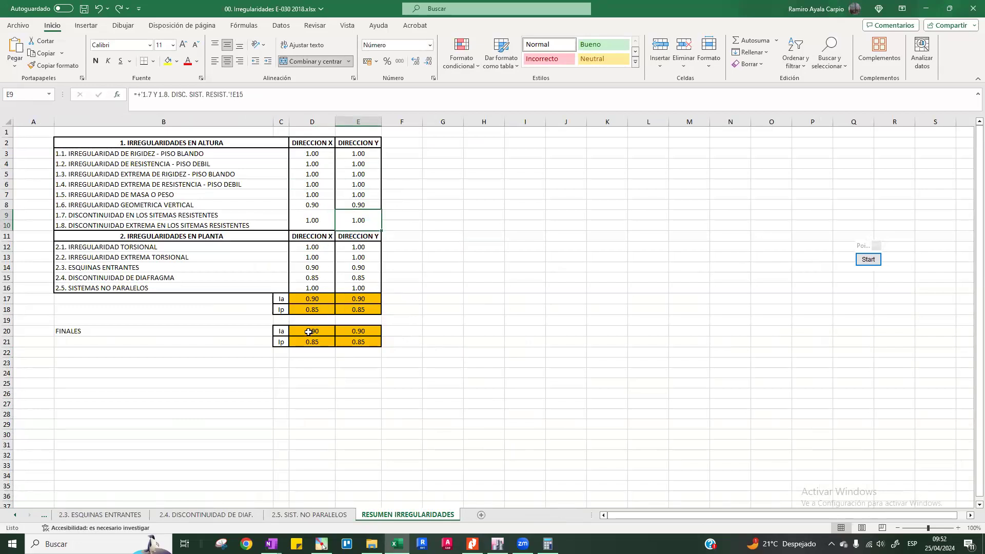
left_click_drag(279, 330, 371, 340)
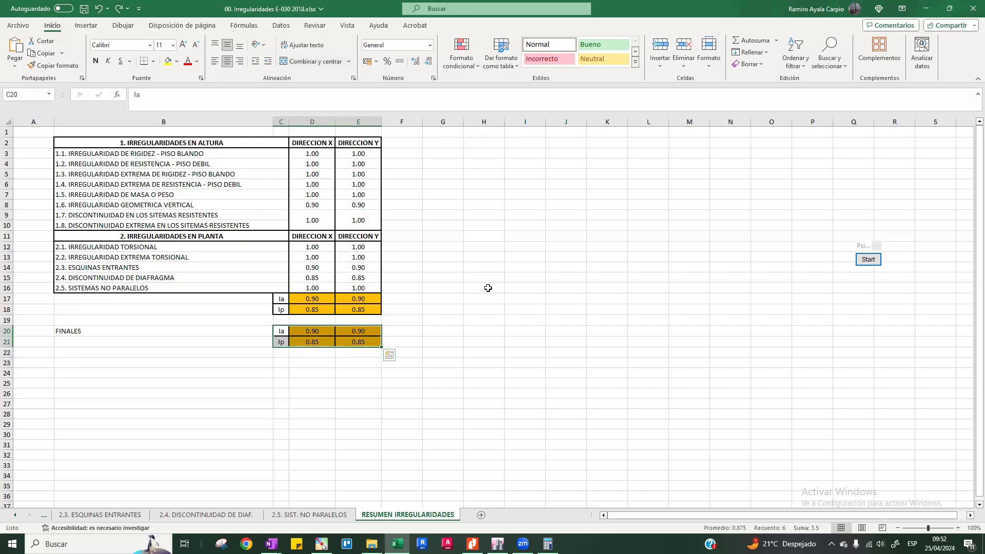
left_click(482, 289)
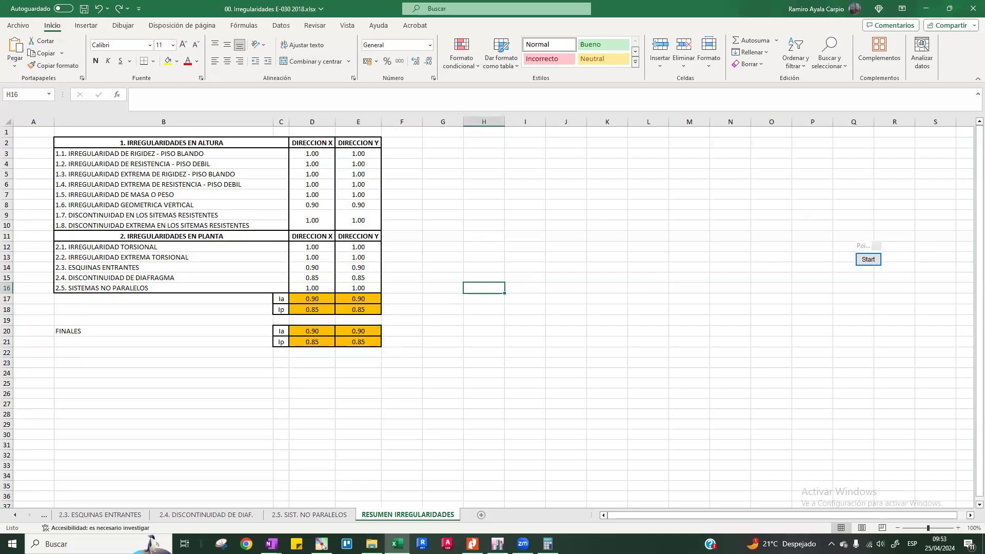
Step: Switch to ETABS and show the mass source data of MS1
left_click(497, 544)
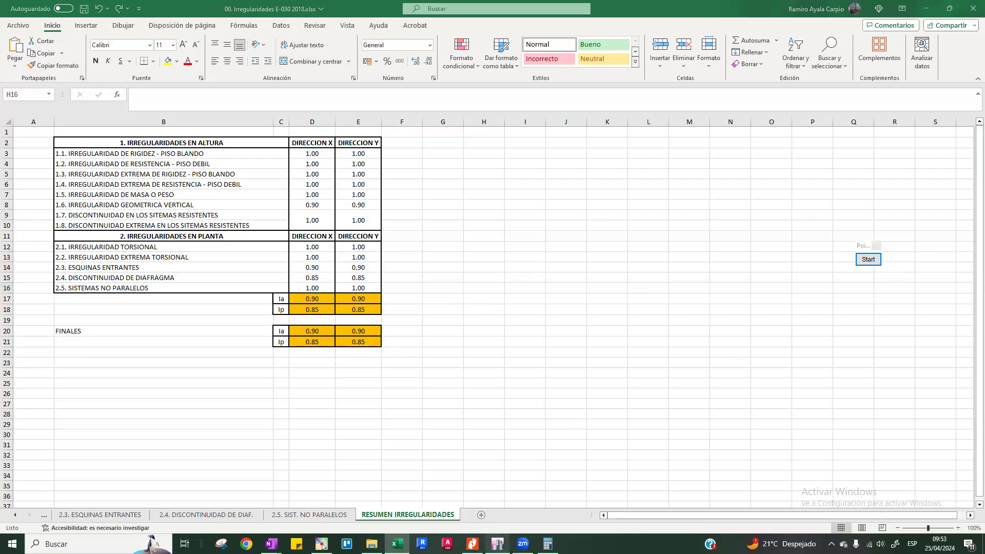
left_click(162, 82)
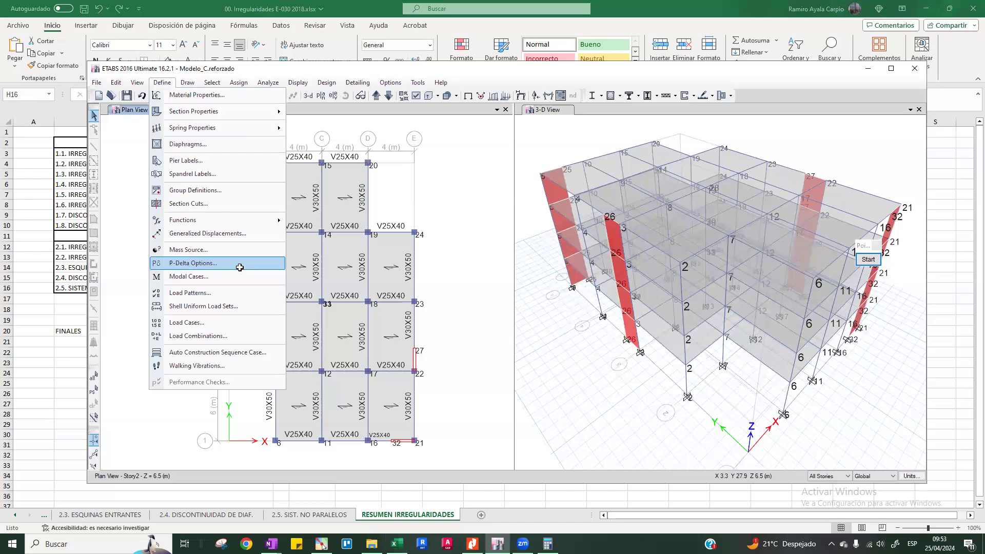
left_click(215, 250)
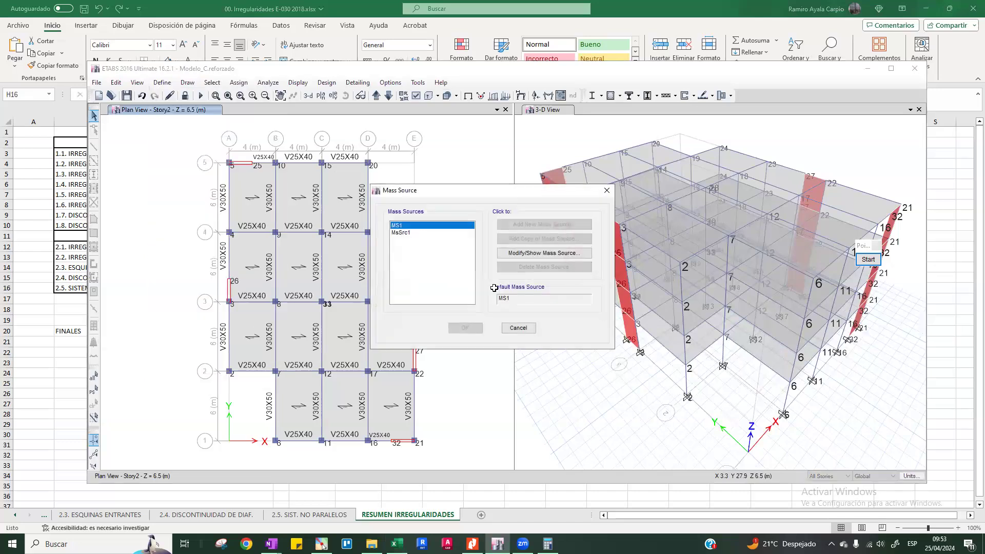
left_click(536, 254)
left_click_drag(461, 175, 425, 177)
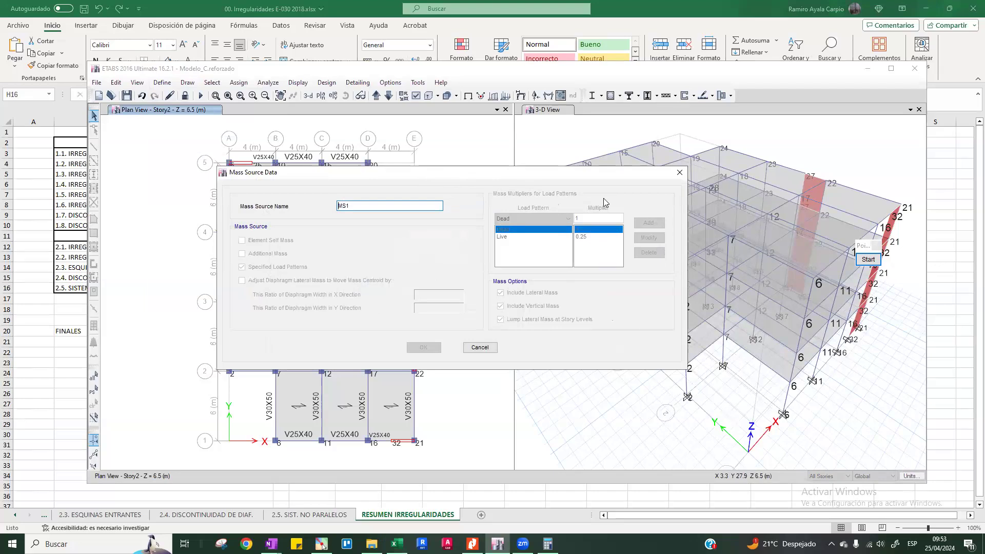
Step: Write a circled 15 and 5% in green over the 3-D view, and clear the notes
left_click(867, 260)
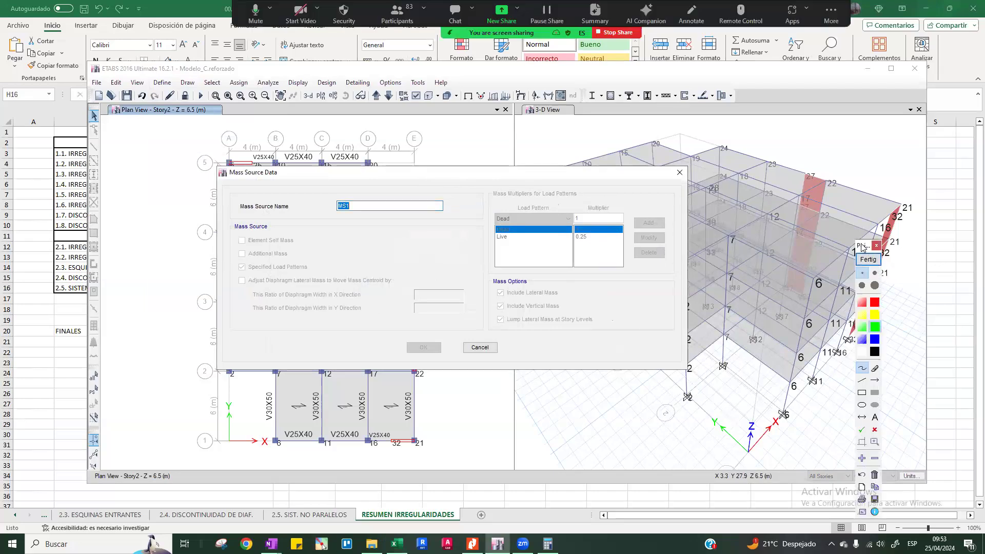
left_click_drag(865, 246, 687, 150)
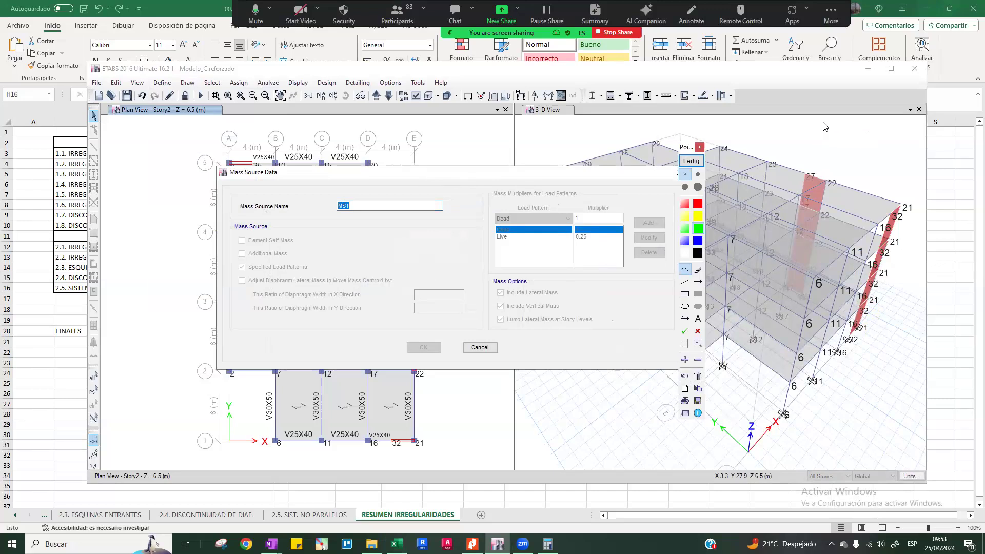
mouse_move(798, 128)
left_mouse_down()
mouse_move(798, 147)
mouse_move(824, 128)
mouse_move(820, 154)
mouse_move(841, 125)
mouse_move(876, 138)
mouse_move(871, 156)
mouse_move(903, 146)
mouse_move(895, 163)
mouse_move(907, 156)
left_mouse_up()
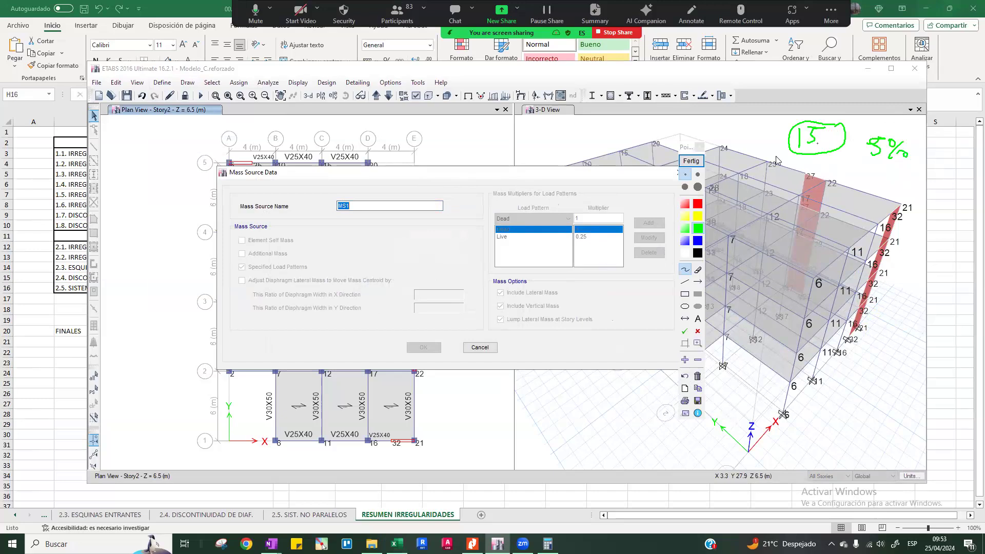
left_click_drag(690, 147, 782, 146)
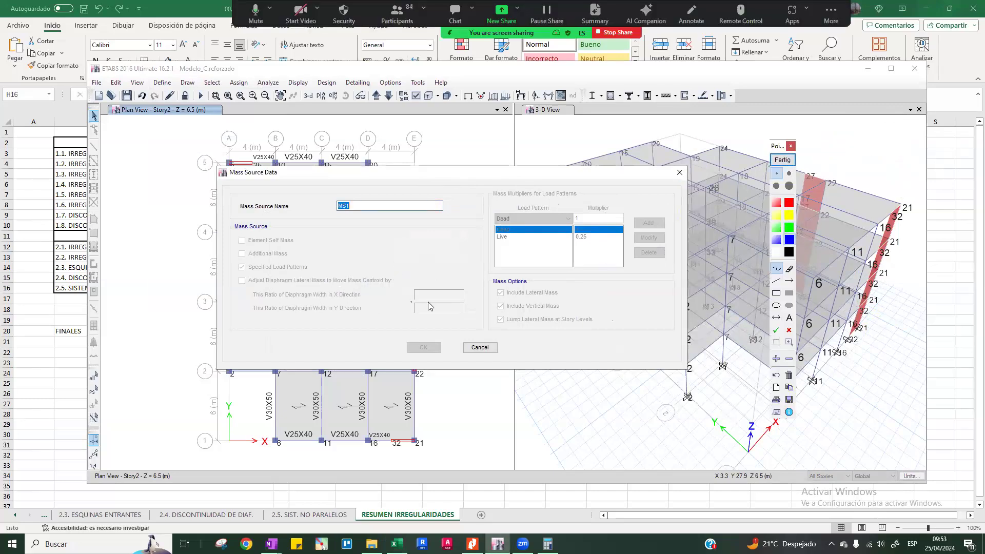
Step: Circle the diaphragm lateral mass adjustment options in blue, sketch marks over the 3-D view, and close the mass source dialogs
mouse_move(341, 290)
left_mouse_down()
mouse_move(276, 285)
mouse_move(235, 308)
mouse_move(378, 331)
mouse_move(479, 314)
mouse_move(438, 287)
mouse_move(377, 281)
mouse_move(275, 276)
mouse_move(242, 299)
left_mouse_up()
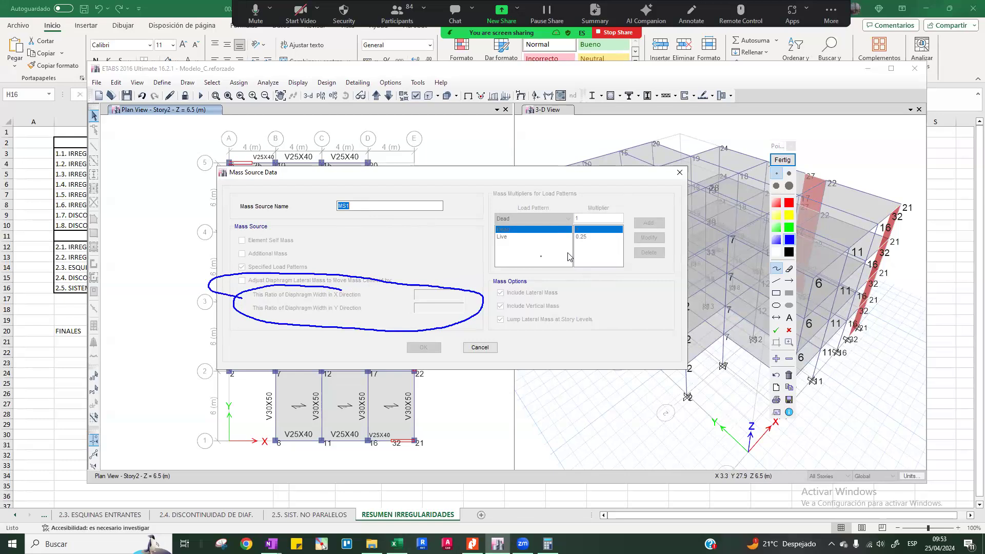
mouse_move(834, 150)
left_mouse_down()
mouse_move(844, 149)
mouse_move(845, 169)
left_mouse_up()
mouse_move(832, 181)
left_mouse_down()
mouse_move(845, 179)
mouse_move(839, 201)
left_mouse_up()
left_click_drag(833, 211, 839, 261)
left_click_drag(869, 145, 871, 181)
left_click_drag(873, 201, 868, 231)
mouse_move(825, 292)
left_mouse_down()
mouse_move(859, 307)
mouse_move(895, 305)
left_mouse_up()
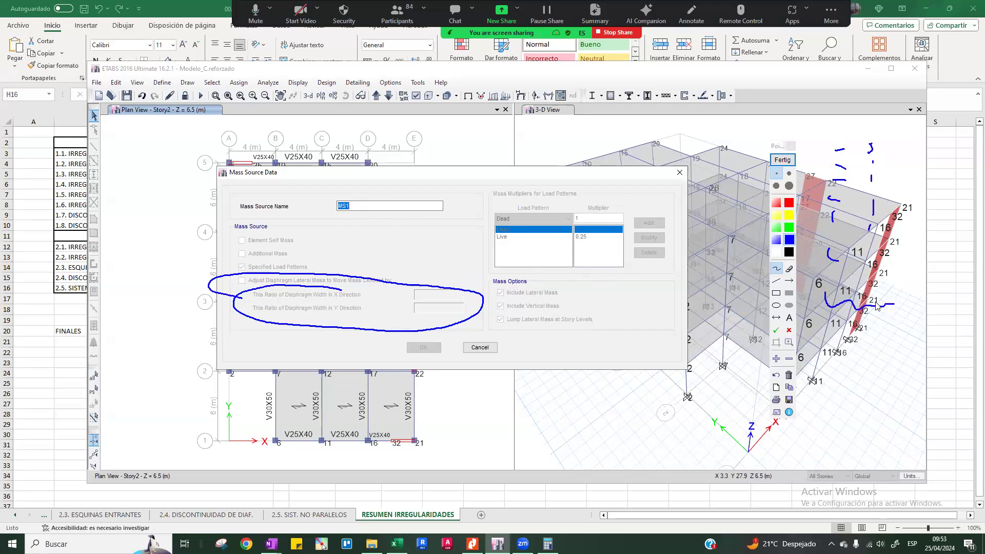
left_click(782, 159)
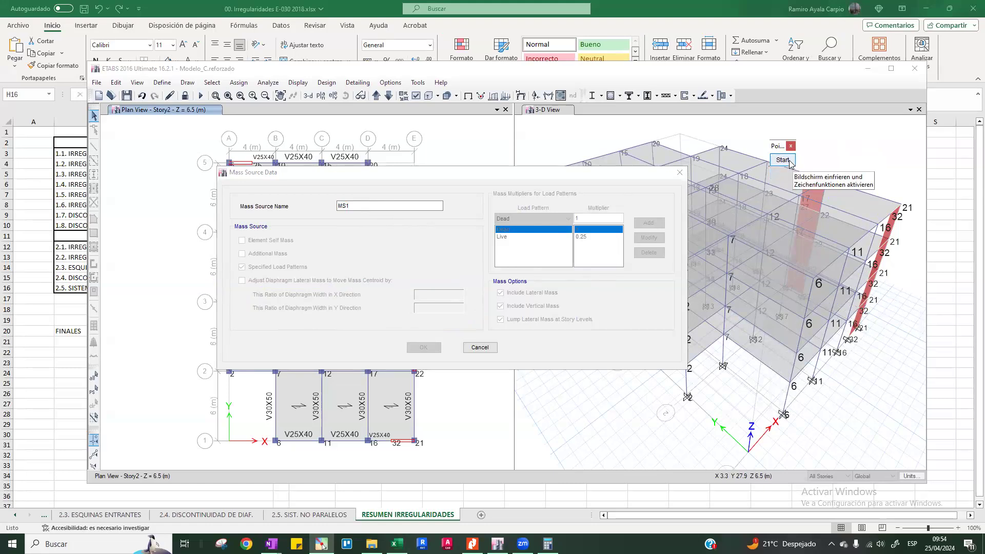
left_click(789, 162)
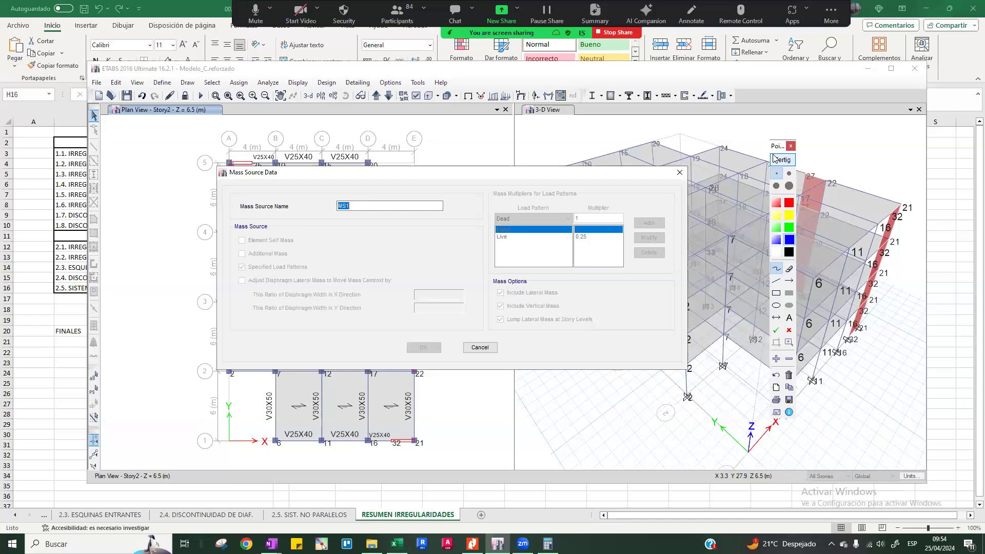
left_click(781, 160)
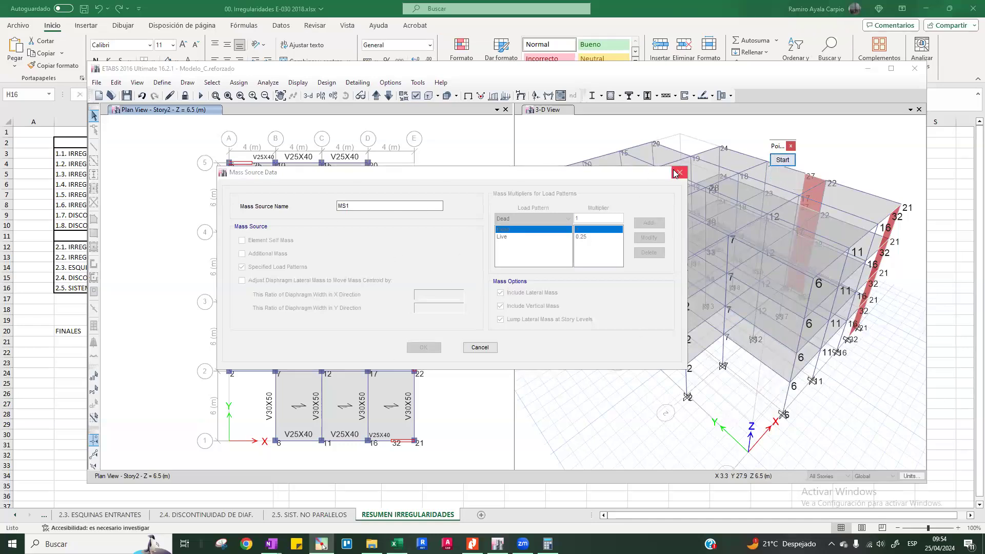
left_click(680, 173)
left_click(607, 190)
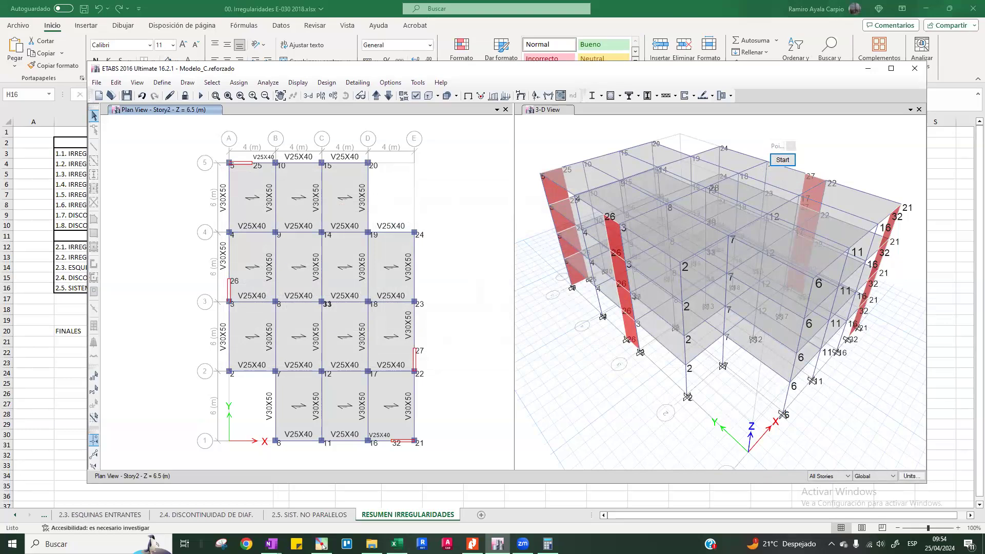
Step: Show the analysis result tables for Story Forces and Story Max/Avg Drifts, and display Story Max/Avg Drifts
left_click(302, 87)
left_click(407, 340)
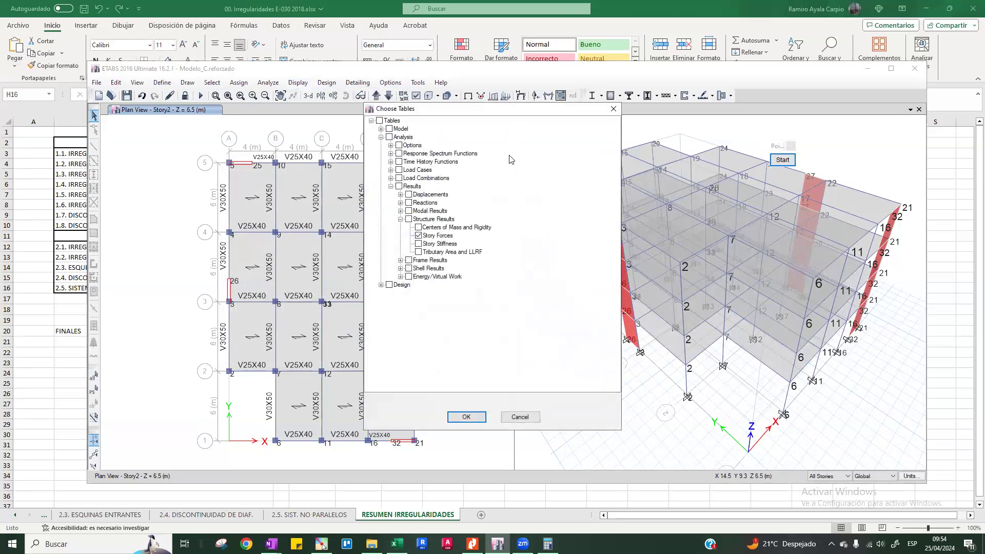
left_click_drag(523, 112, 505, 86)
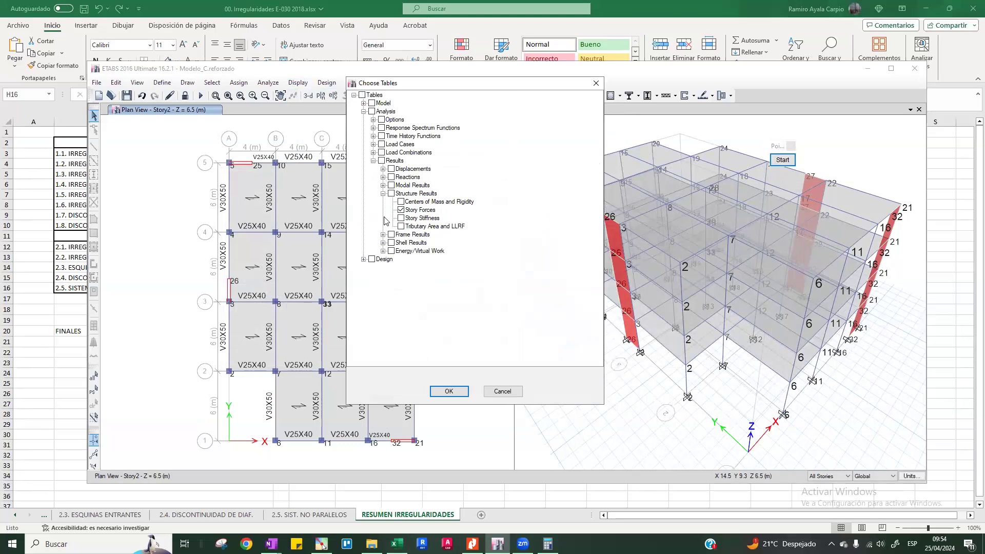
left_click(382, 170)
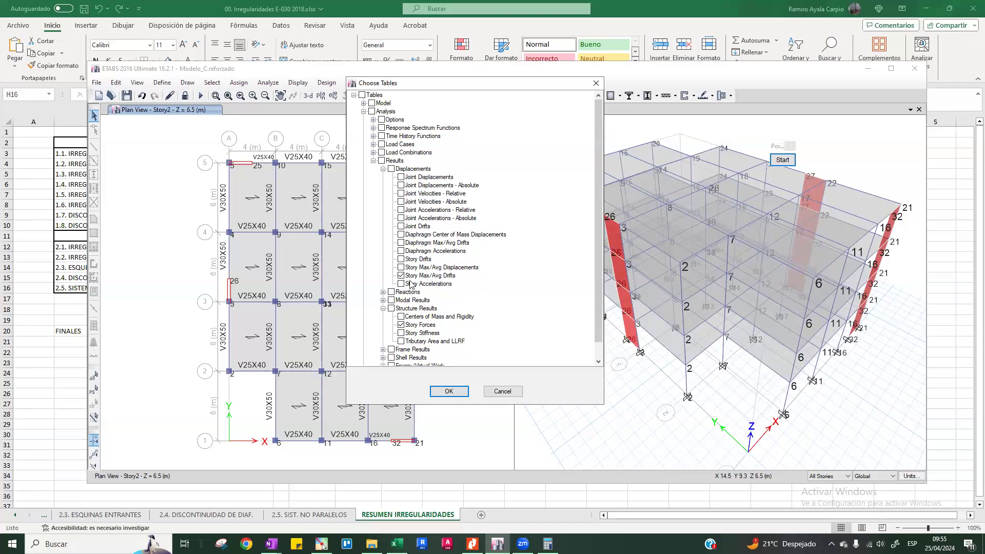
left_click(459, 391)
left_click(755, 142)
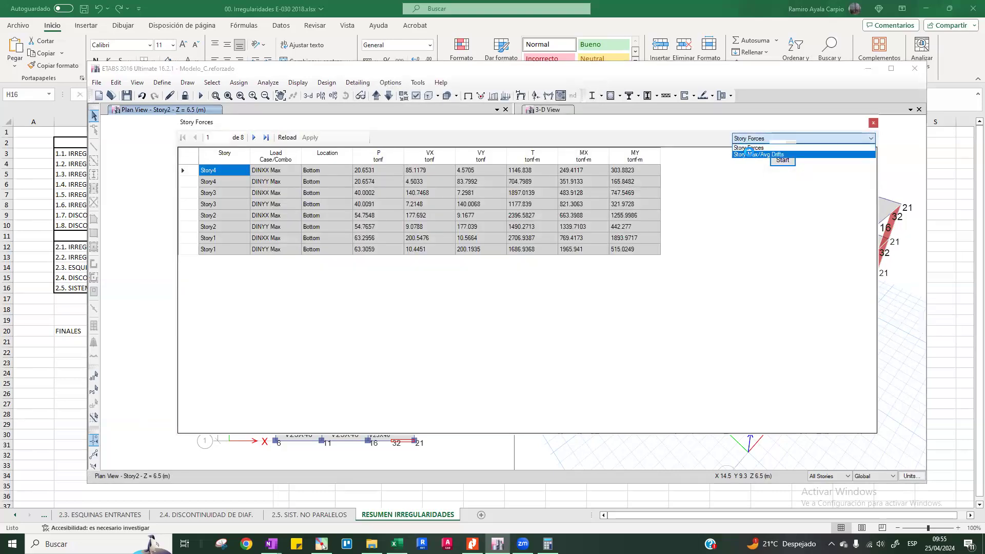
left_click(759, 155)
left_click(531, 308)
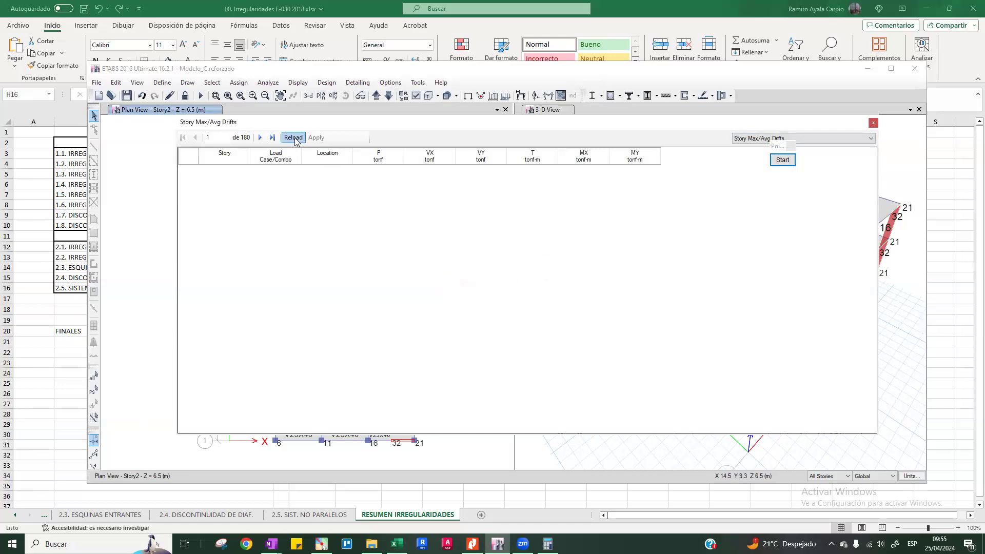
Step: Filter the Story Max/Avg Drifts table by load case DRIFT X Max
left_click(293, 137)
left_click(301, 158)
left_click(341, 174)
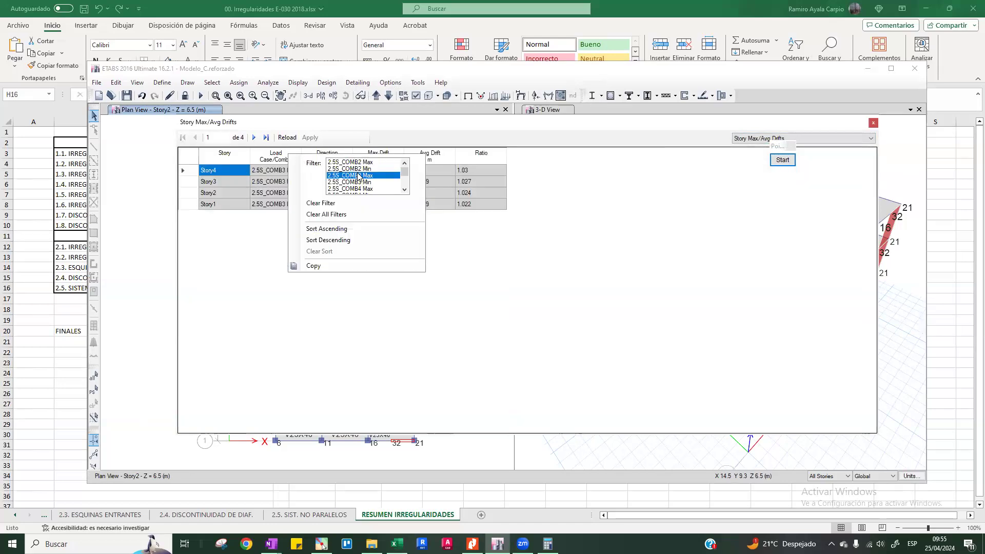
scroll(358, 176, "up", 1)
scroll(358, 176, "down", 3)
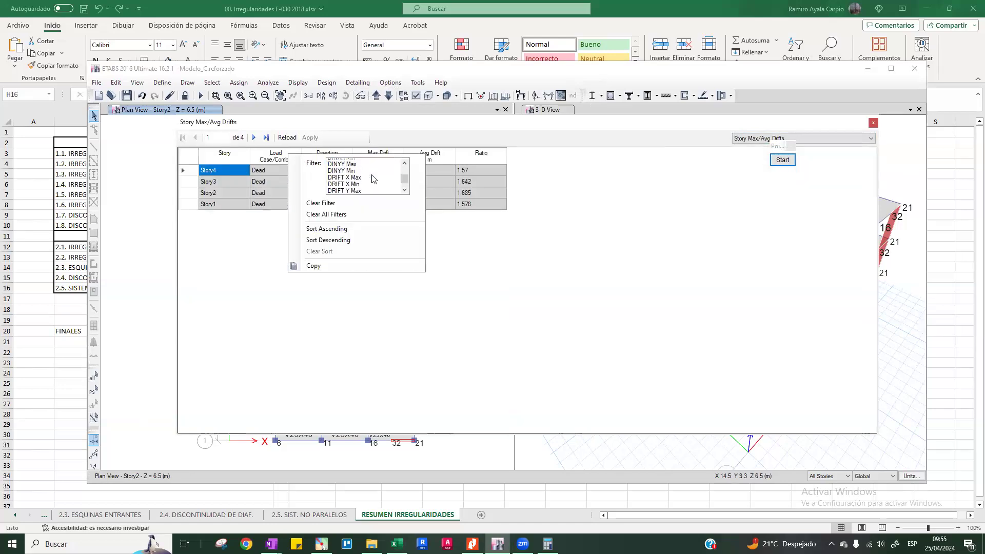
left_click(355, 182)
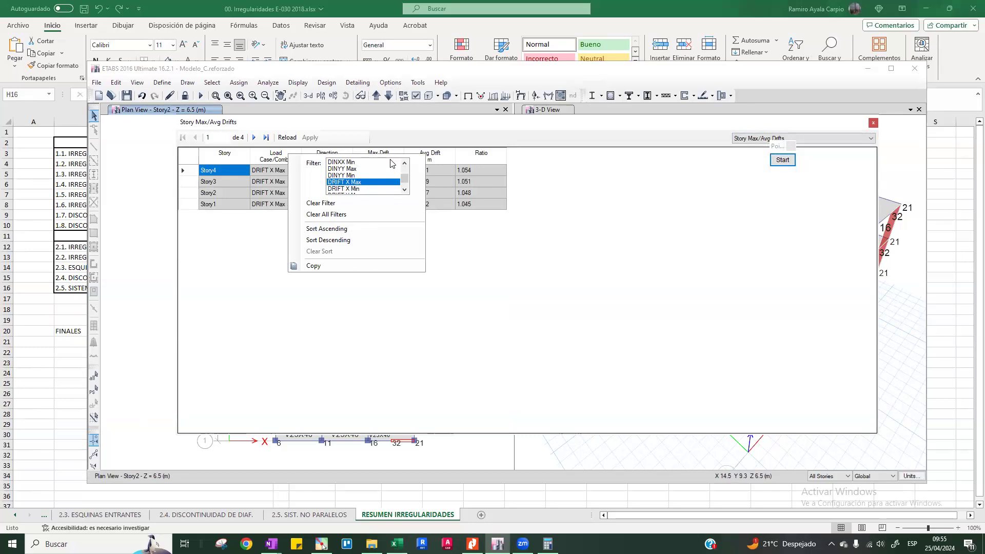
left_click(646, 207)
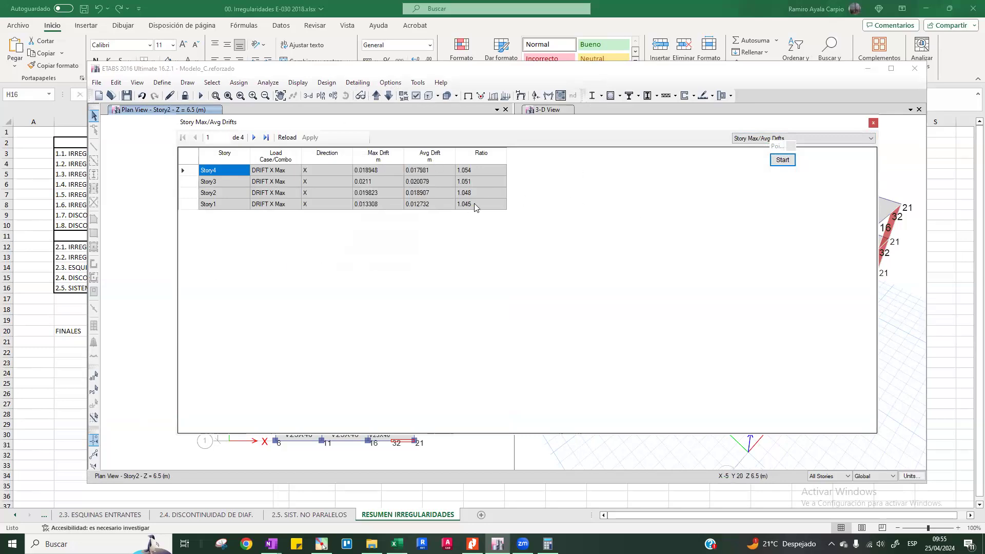
Step: Circle the load case and direction columns, underline the Story1 ratio in blue, and clear the marks
left_click(784, 160)
mouse_move(288, 160)
left_mouse_down()
mouse_move(270, 219)
mouse_move(295, 157)
mouse_move(310, 169)
mouse_move(314, 155)
mouse_move(301, 209)
mouse_move(330, 158)
left_mouse_up()
left_click_drag(446, 210, 481, 211)
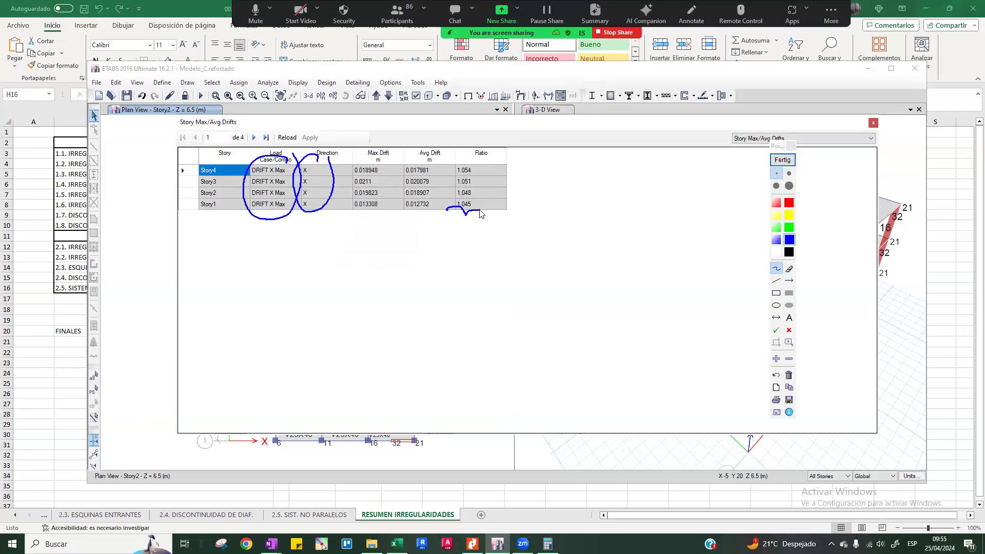
left_click(785, 160)
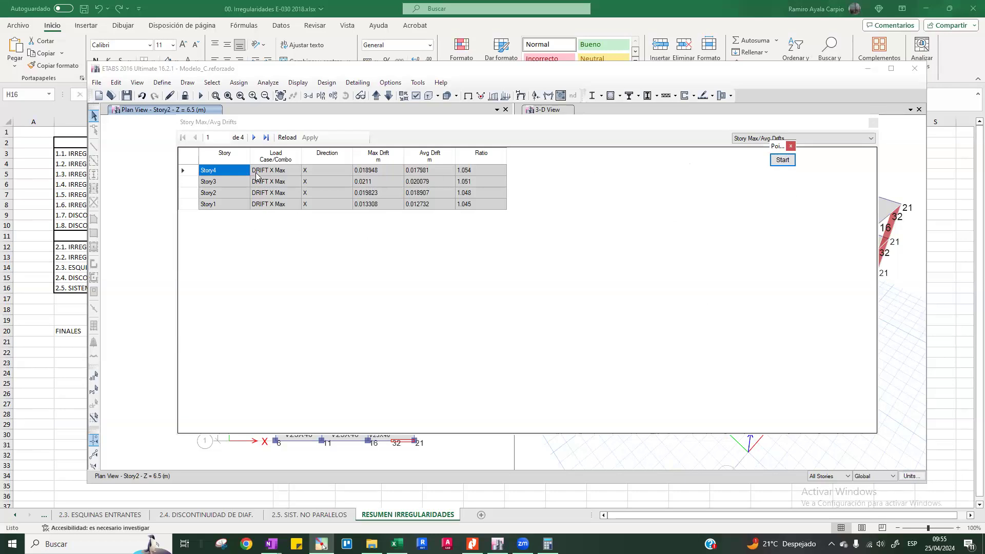
Step: Filter the Story Max/Avg Drifts table by load case DRIFT Y Max
right_click(271, 162)
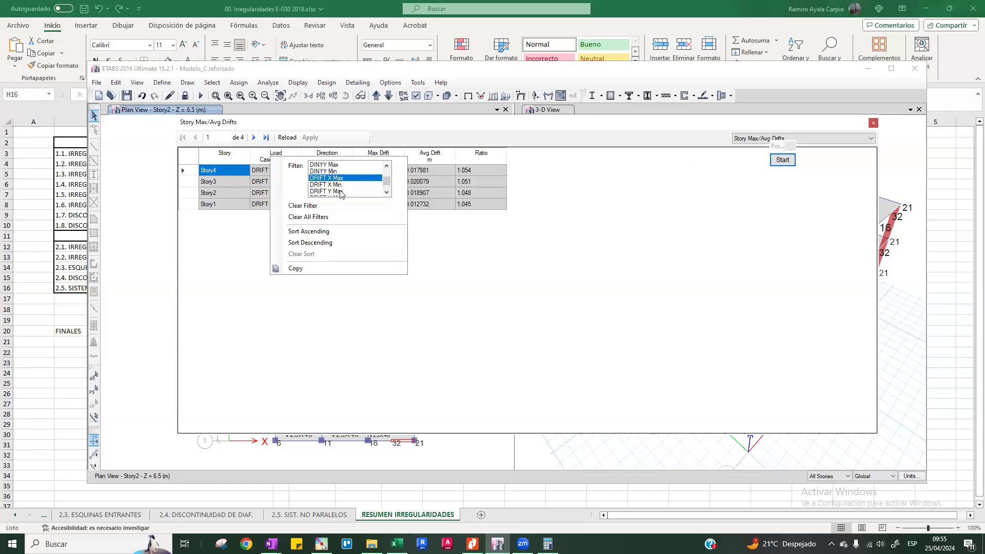
left_click(340, 190)
right_click(329, 155)
left_click(553, 215)
Step: Circle the DRIFT Y Max ratios in blue, and return to the irregularities workbook in Excel
left_click(782, 159)
mouse_move(501, 169)
left_mouse_down()
mouse_move(489, 155)
mouse_move(495, 220)
left_mouse_up()
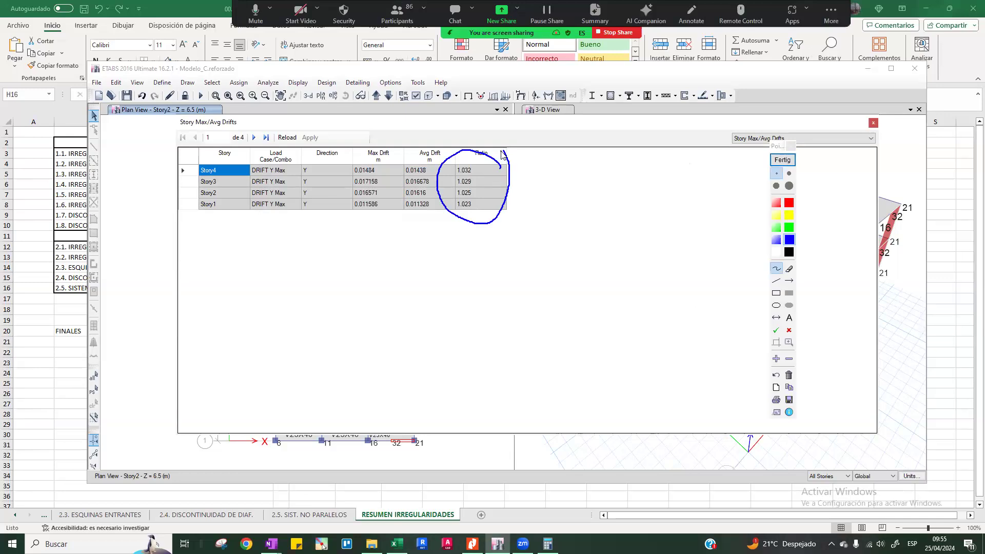
left_click(782, 160)
left_click(397, 544)
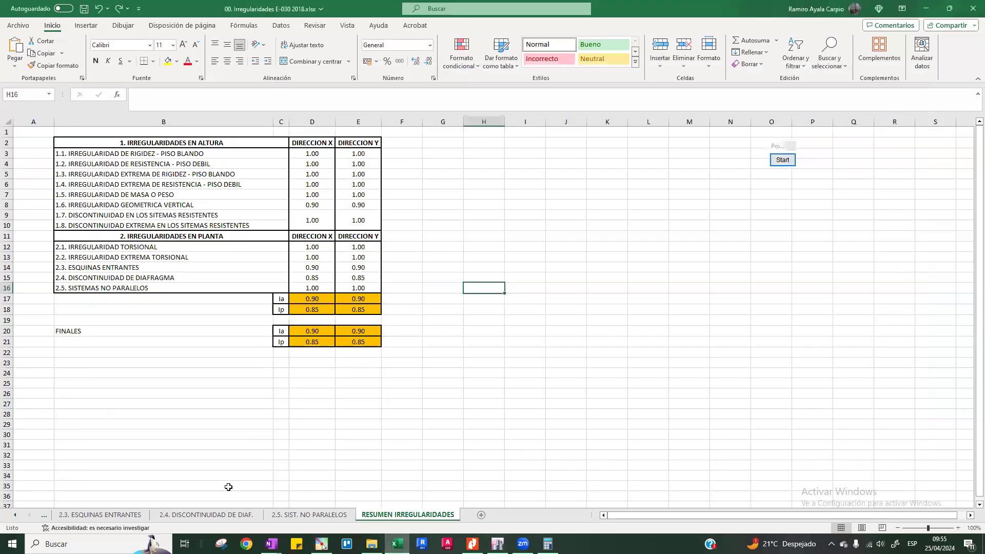
Step: Review the height and plan irregularity sheets, and select the Story1 to Story4 ratios of the torsional check for SISMO Y
scroll(159, 515, "up", 10)
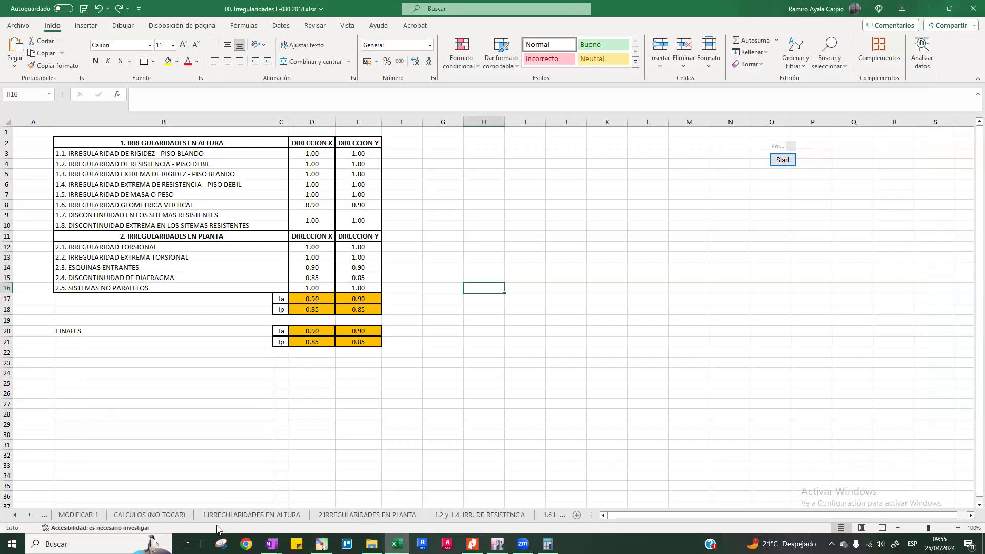
left_click(366, 514)
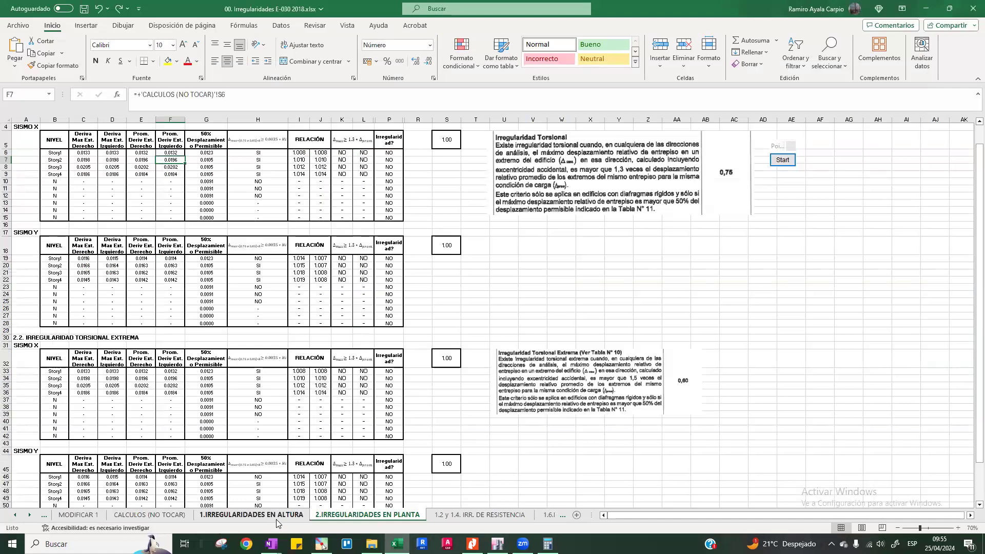
left_click(275, 517)
scroll(339, 441, "up", 20)
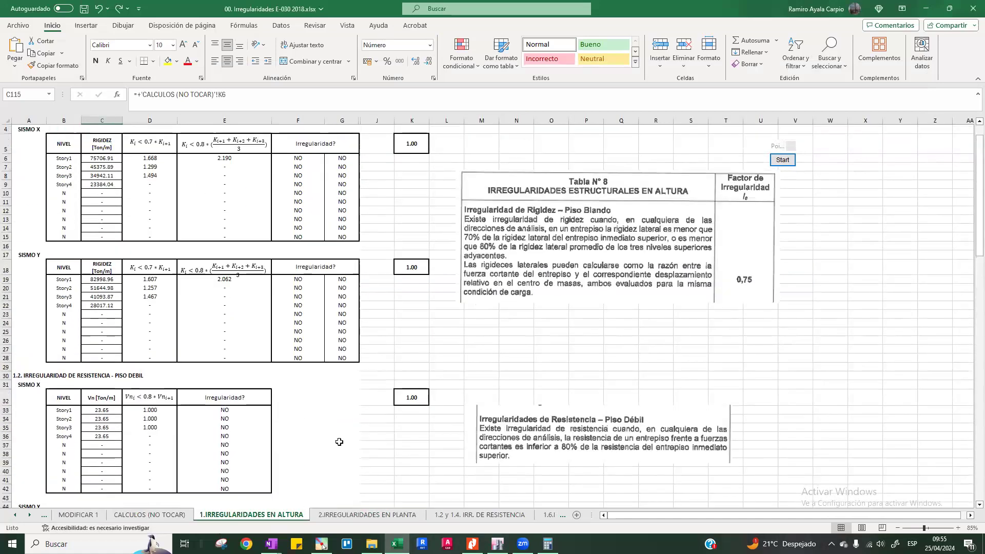
scroll(339, 441, "up", 1)
key("ctrl+Page_Down")
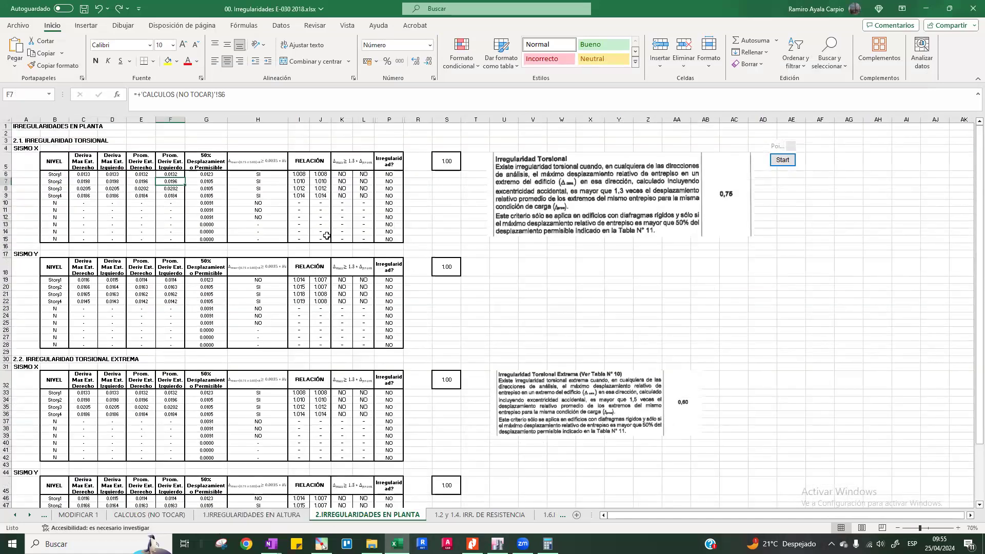
left_click_drag(302, 280, 320, 301)
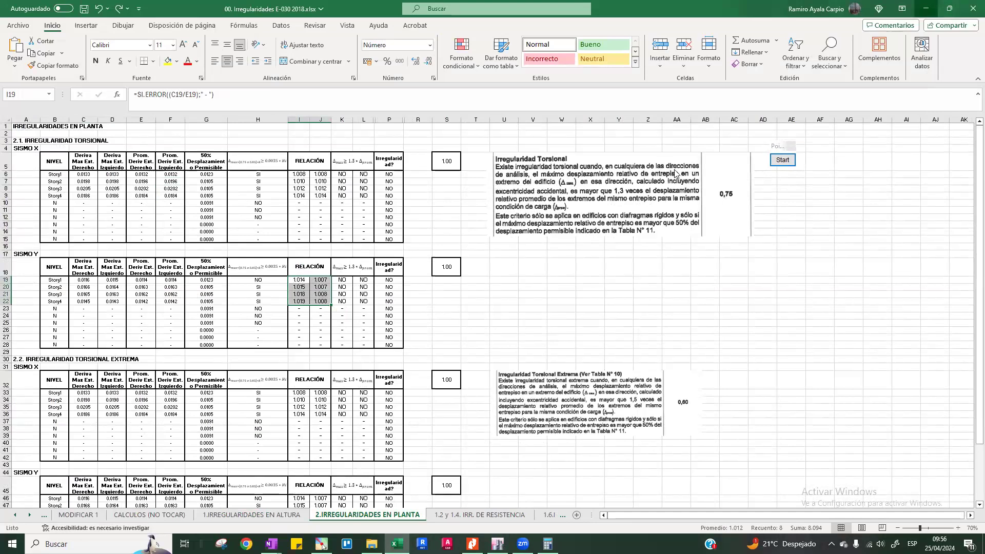
Step: Switch to ETABS, select the DRIFT Y Max ratios of all four stories for comparison, and close the Story Max/Avg Drifts table
left_click(930, 10)
left_click_drag(379, 129, 502, 161)
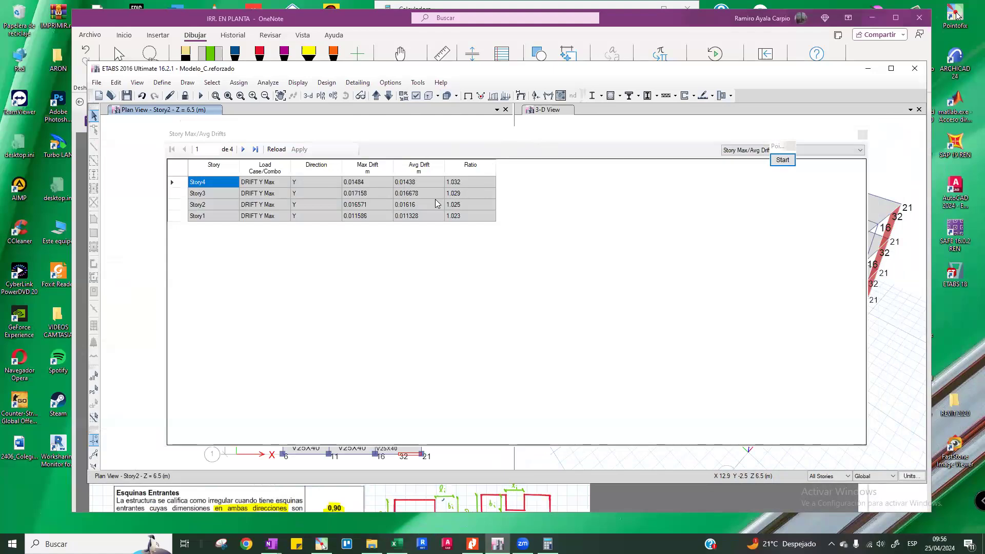
left_click_drag(474, 184, 473, 227)
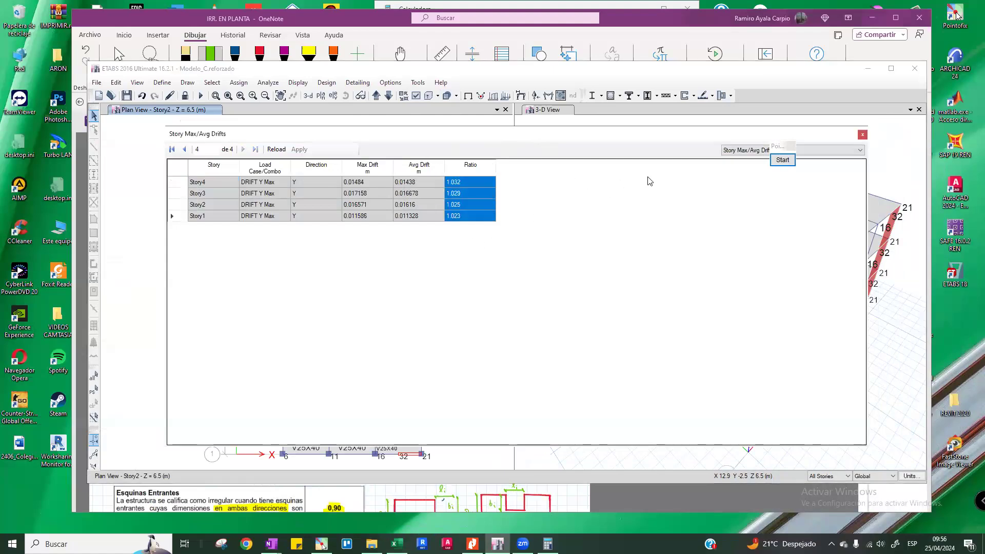
left_click(746, 153)
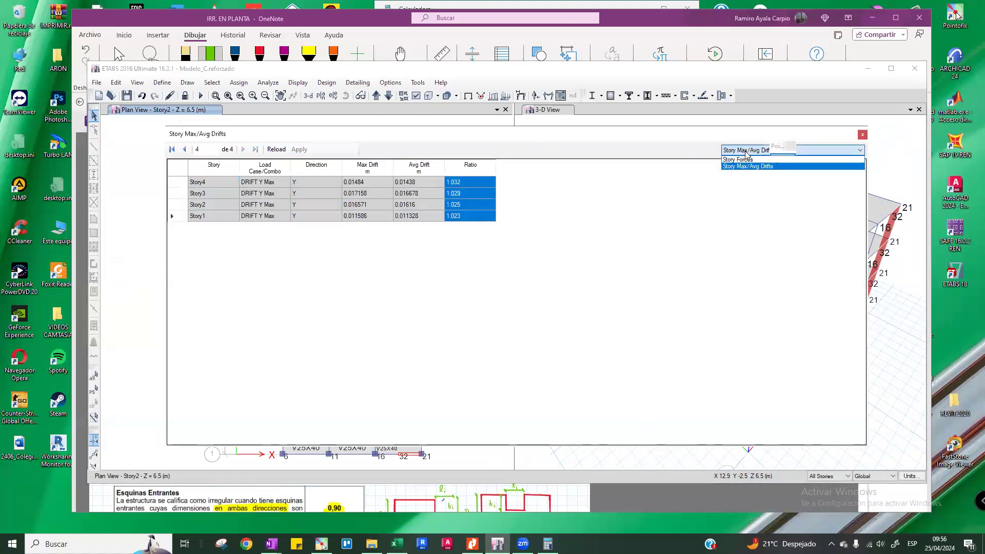
left_click(862, 136)
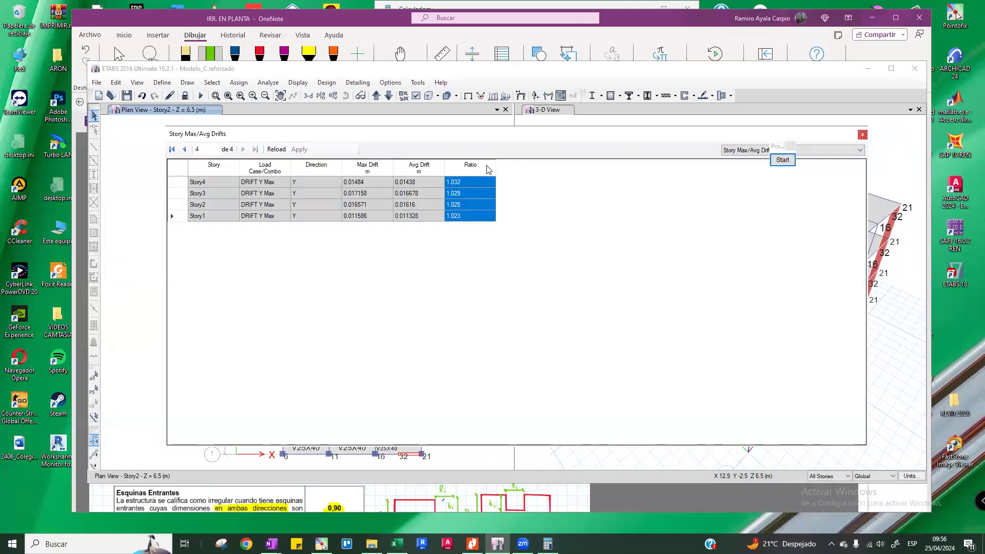
left_click(862, 137)
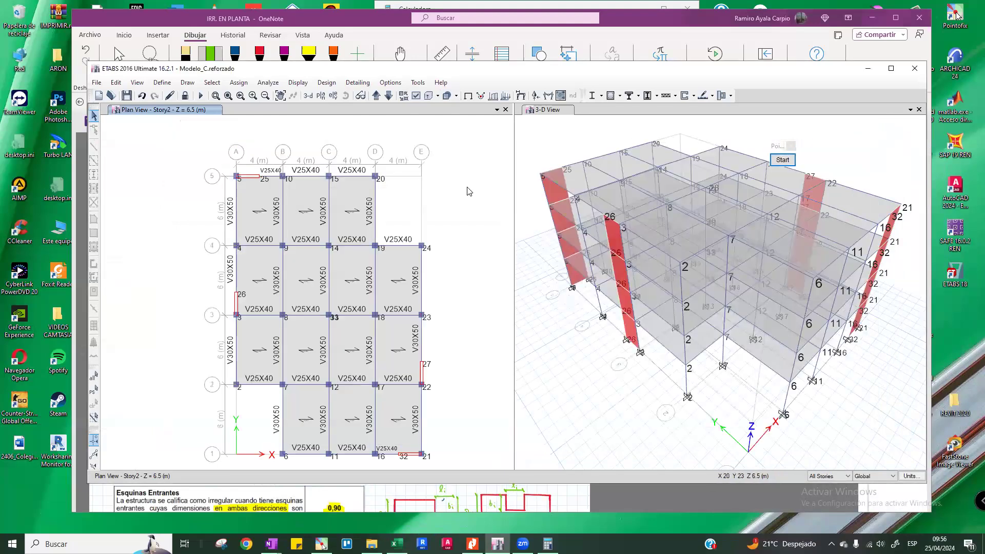
Step: Examine the available analysis result tables, including displacements, reactions, modal results and story stiffness, and dismiss the table selection
key("ctrl+t")
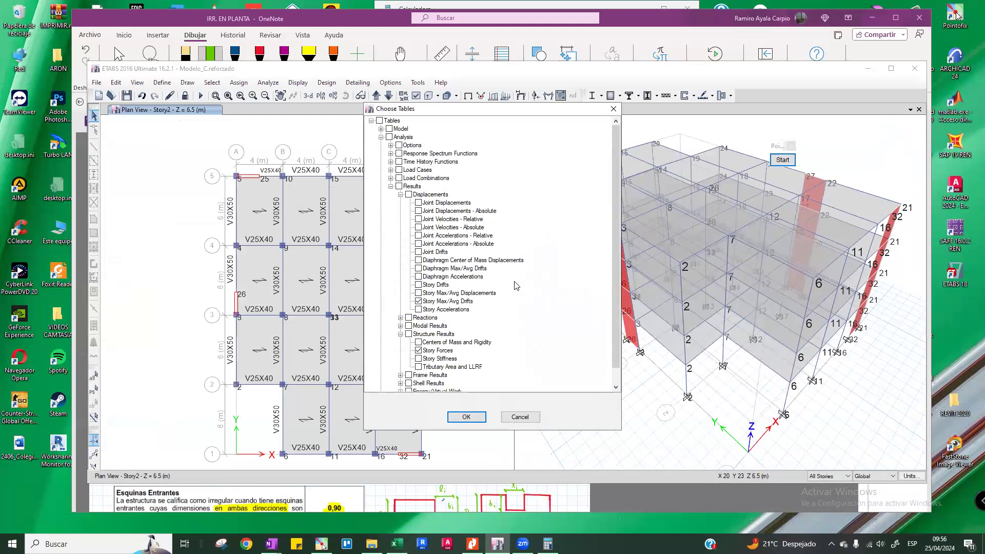
left_click(418, 301)
scroll(428, 277, "down", 1)
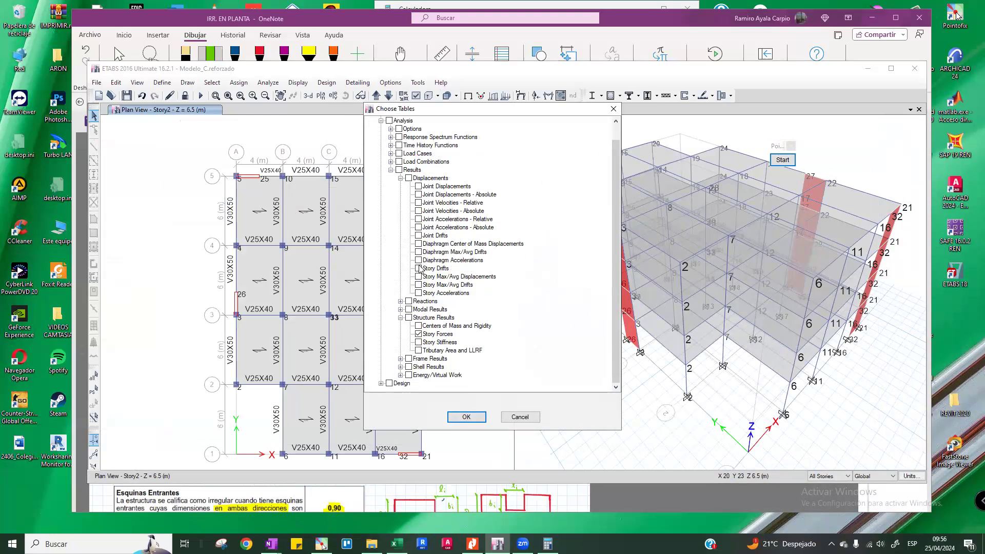
left_click(401, 301)
left_click(401, 301)
left_click(401, 309)
left_click(401, 309)
left_click(419, 342)
left_click(419, 342)
left_click(613, 108)
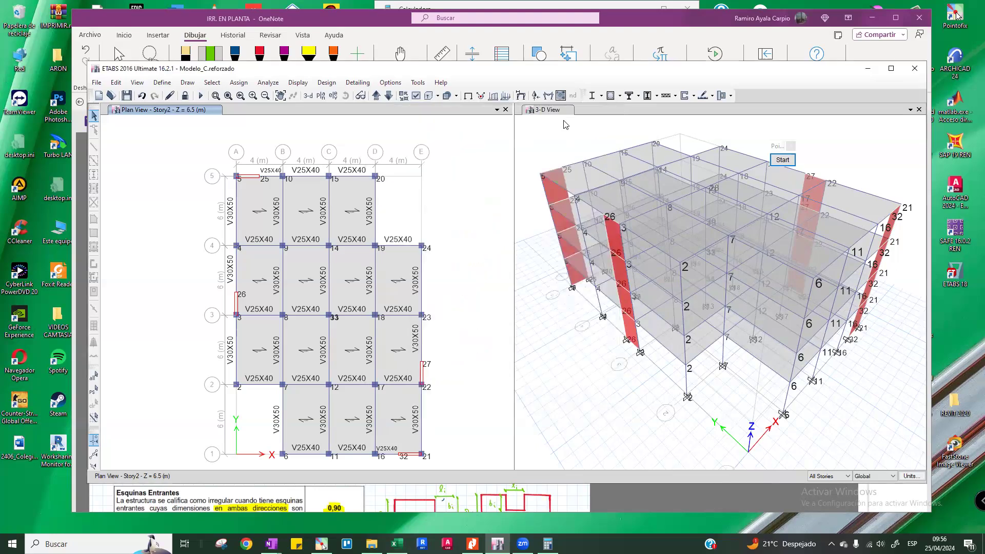
Step: Look over the torsional irregularity notes in OneNote and the E-030 2018 standard in Nitro Pro, and return to the Excel workbook
left_click(957, 16)
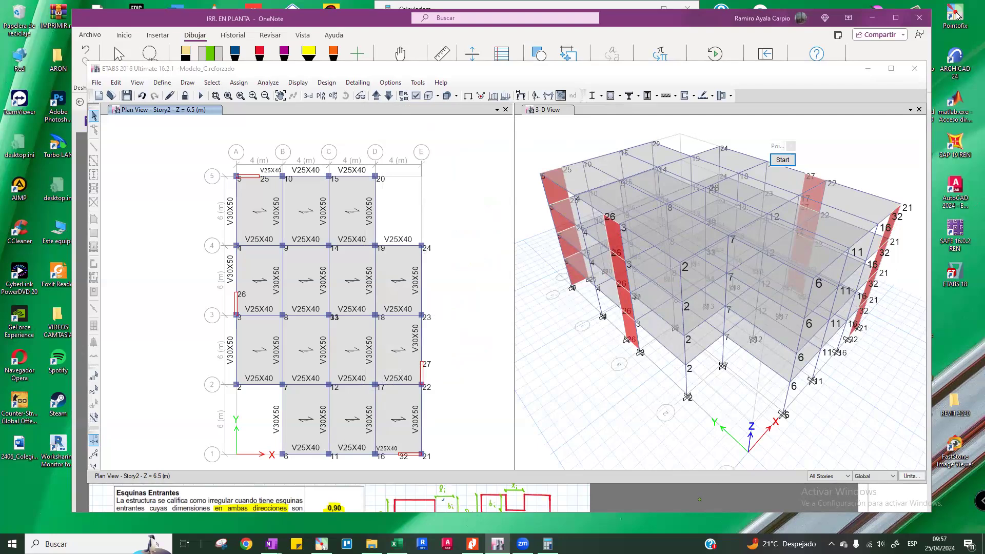
left_click(699, 499)
scroll(635, 347, "down", 10)
scroll(635, 348, "up", 10)
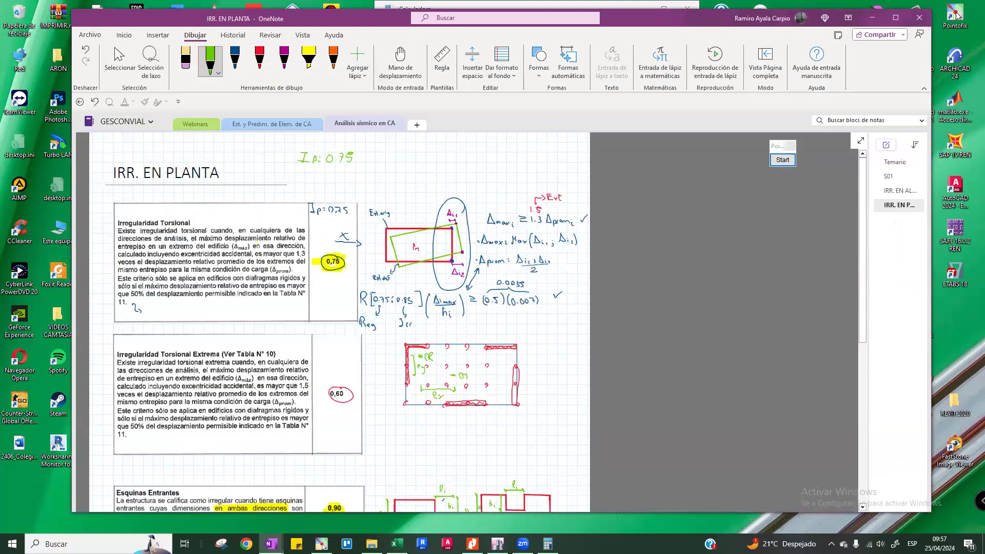
left_click(472, 543)
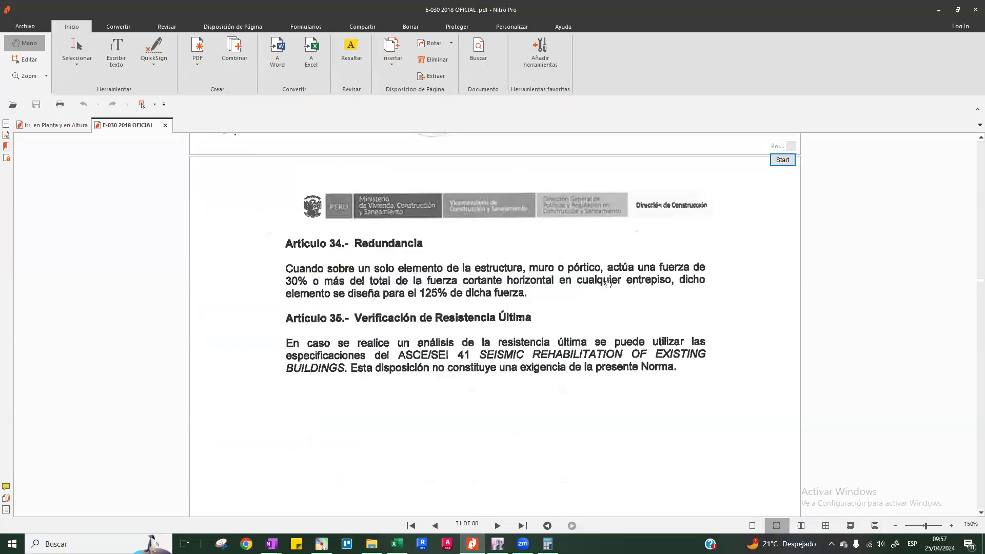
left_click(396, 543)
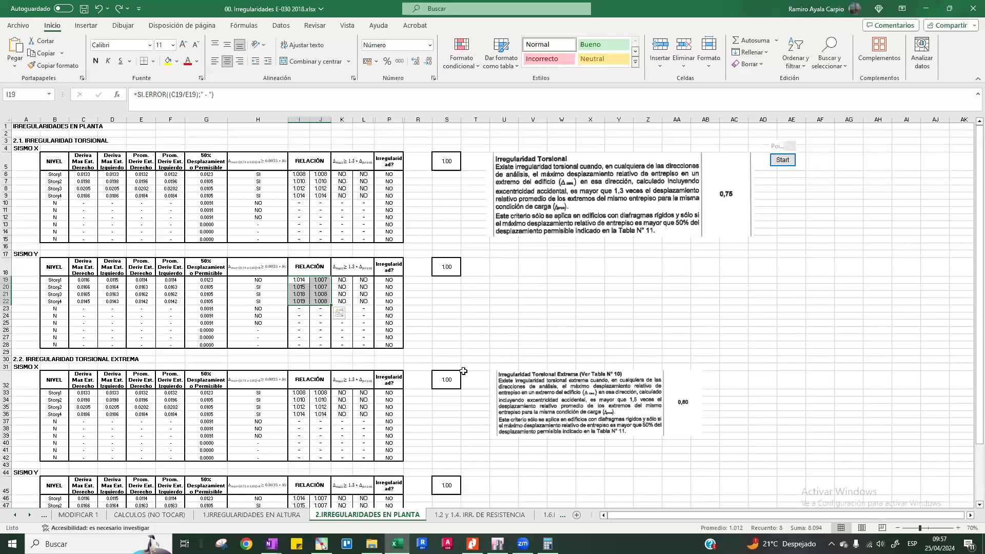
Step: Review the resistance irregularity sheet and the CALCULOS (NO TOCAR) sheet, highlighting the last level row of the SISMO X table
left_click(440, 514)
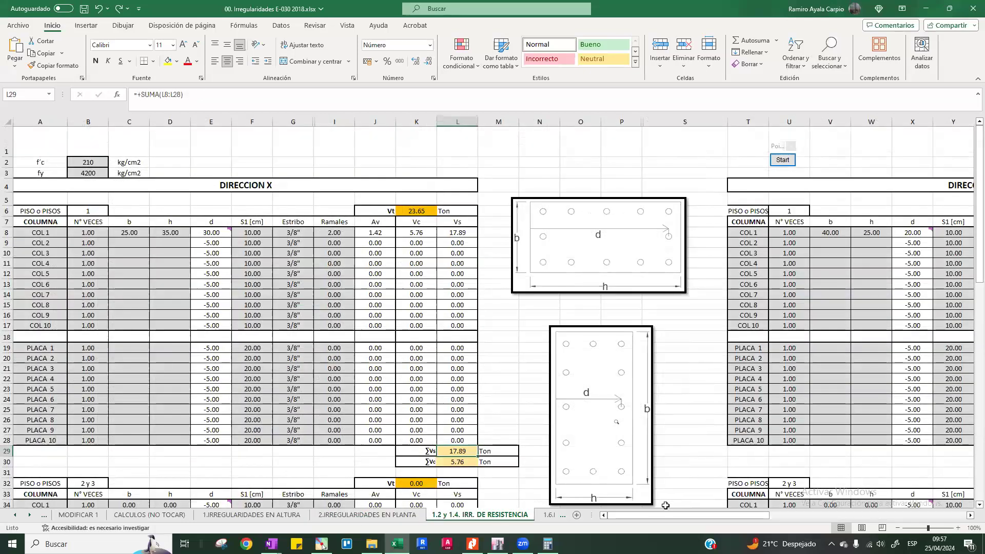
left_click(149, 515)
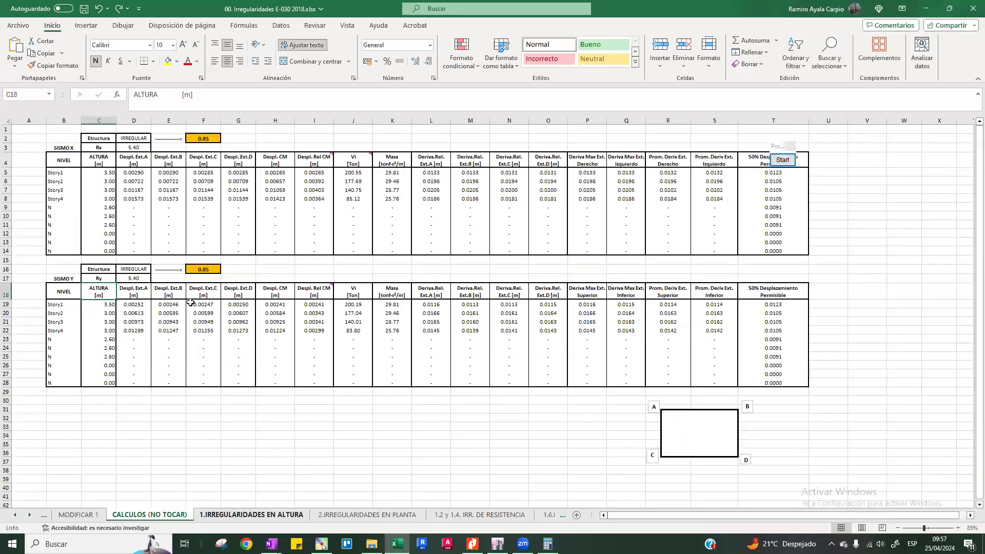
left_click(57, 251)
left_click(6, 250)
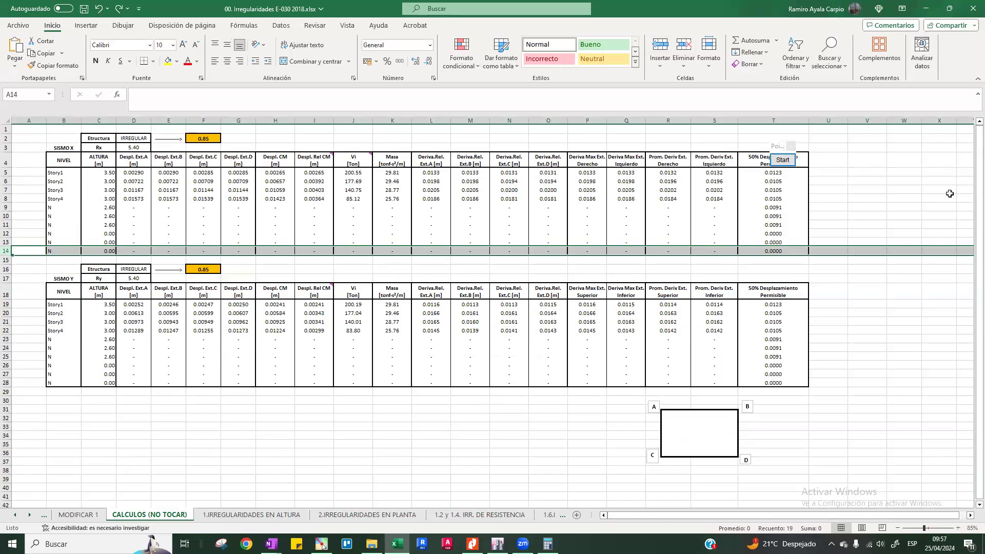
left_click_drag(862, 191, 867, 198)
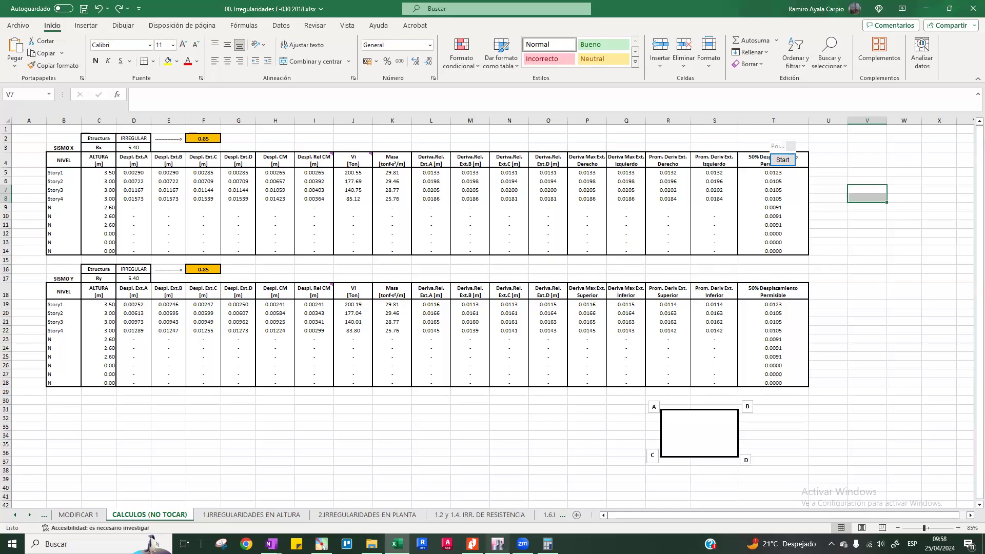
Step: Switch to ETABS and plot the maximum story drifts for the DRIFT X combination with the Max output type
left_click(322, 544)
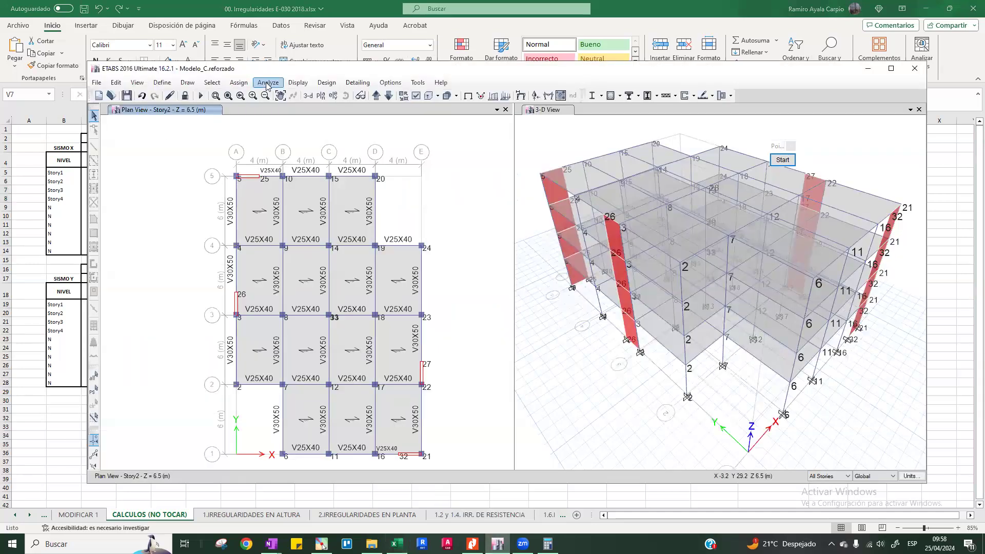
left_click(296, 83)
left_click(328, 200)
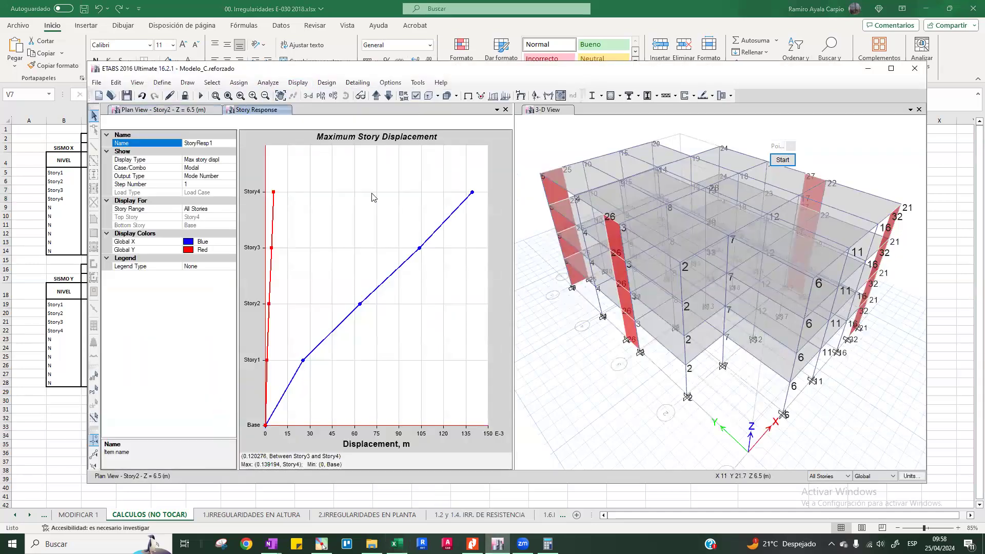
left_click(230, 160)
left_click(223, 214)
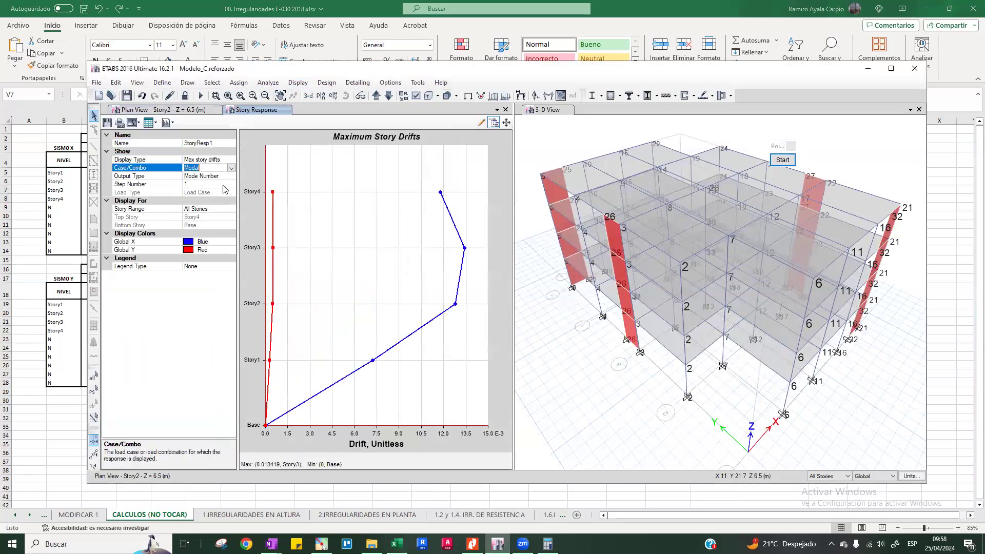
left_click(231, 167)
left_click(208, 204)
left_click(231, 176)
left_click(216, 185)
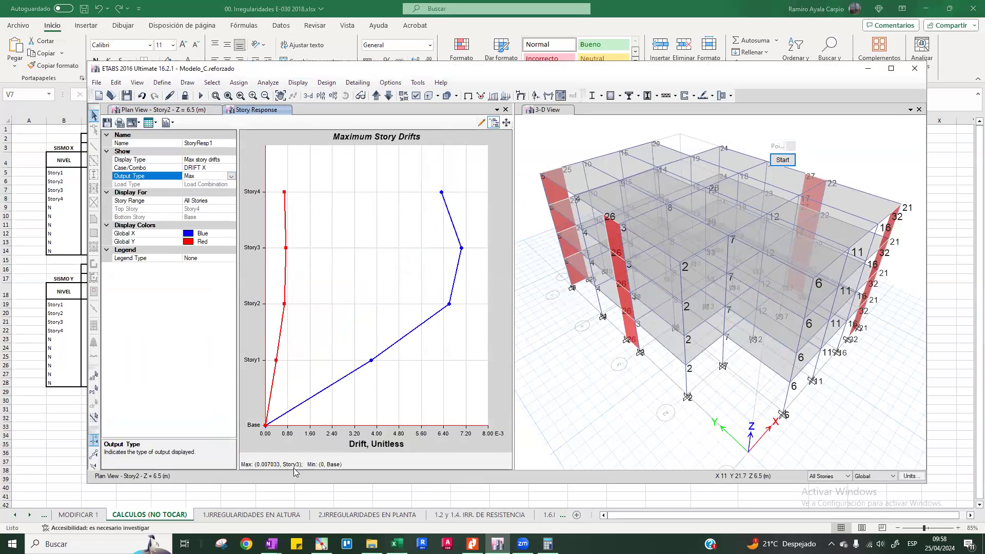
Step: Switch the story drift plot to the DRIFT Y combination to check its maximum drift, and close the plot
left_click(232, 168)
left_click(233, 169)
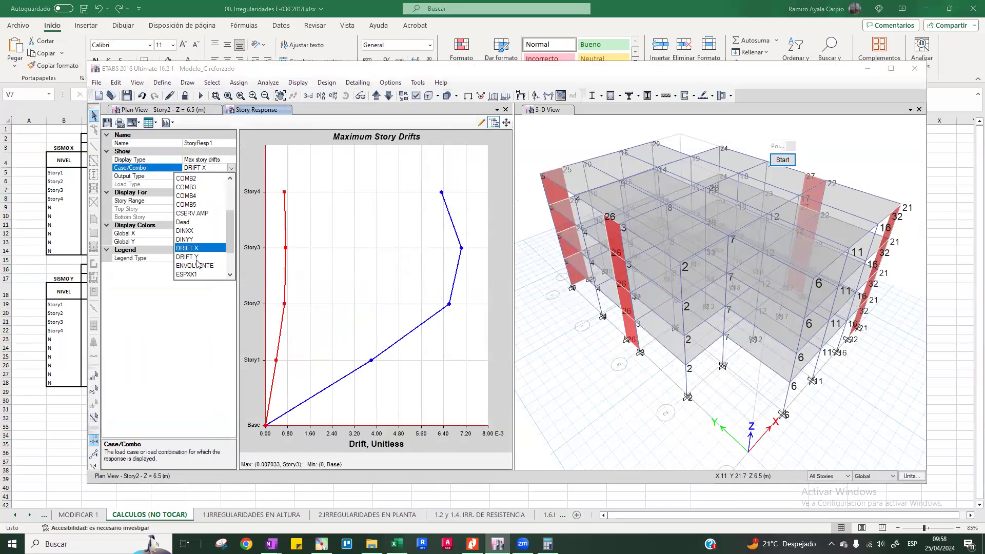
left_click(202, 247)
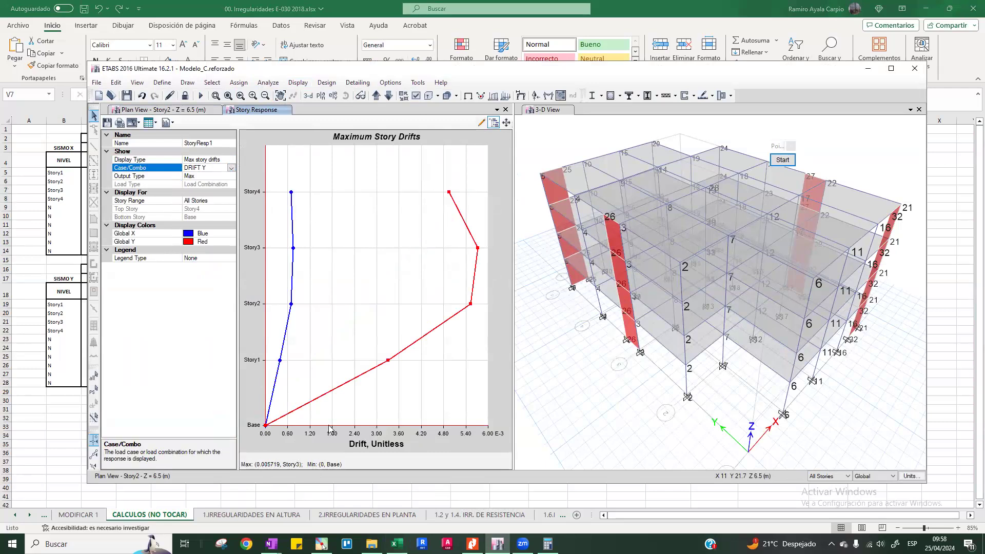
left_click(505, 109)
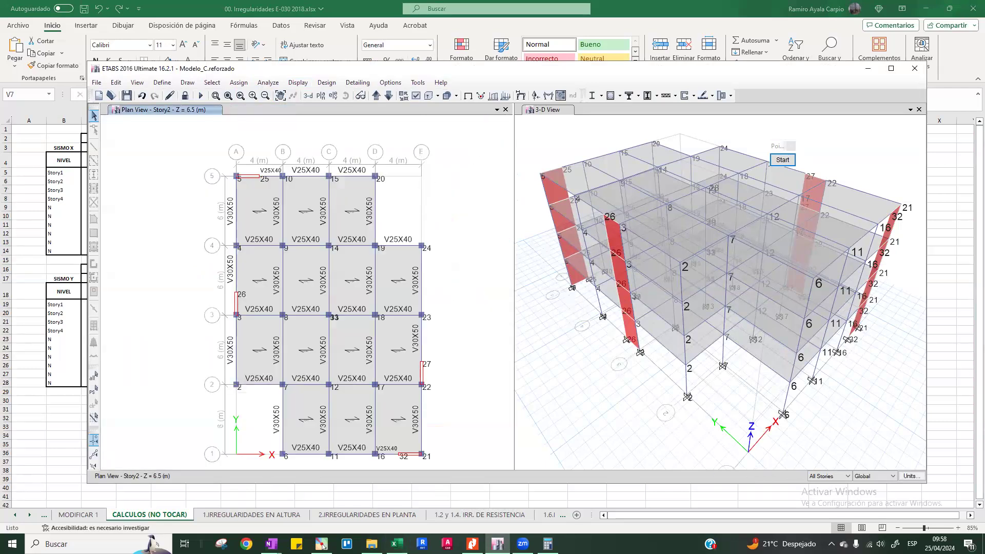